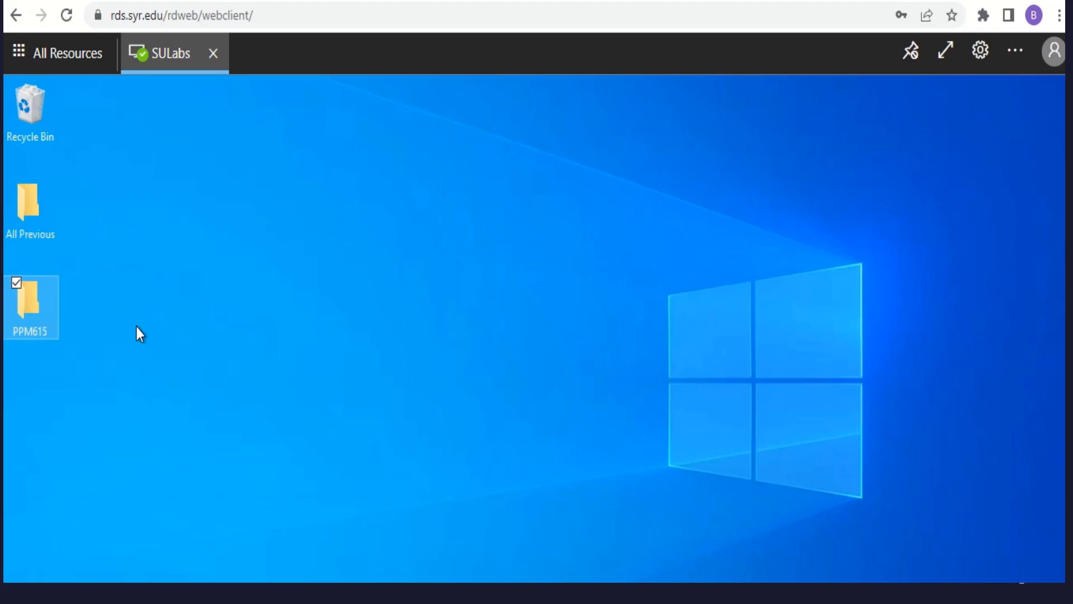
Step: Open the project "Sample Project - WBS to Gantt Step 1 w RS" from the PPM615 folder and show it in Gantt Chart view
{"action": "double_click", "coordinate": [29, 300]}
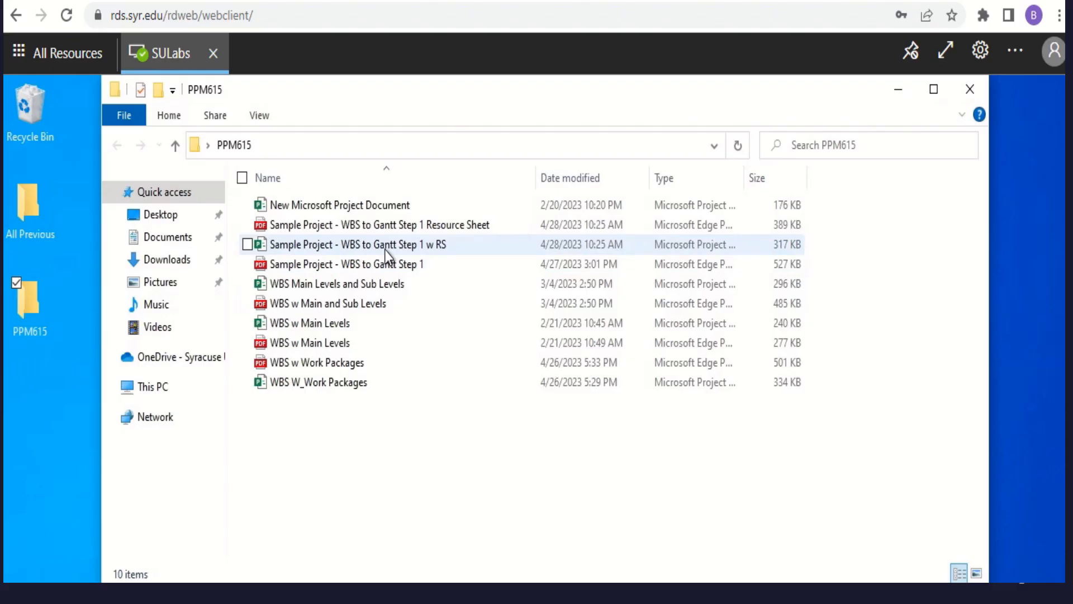
{"action": "double_click", "coordinate": [385, 250]}
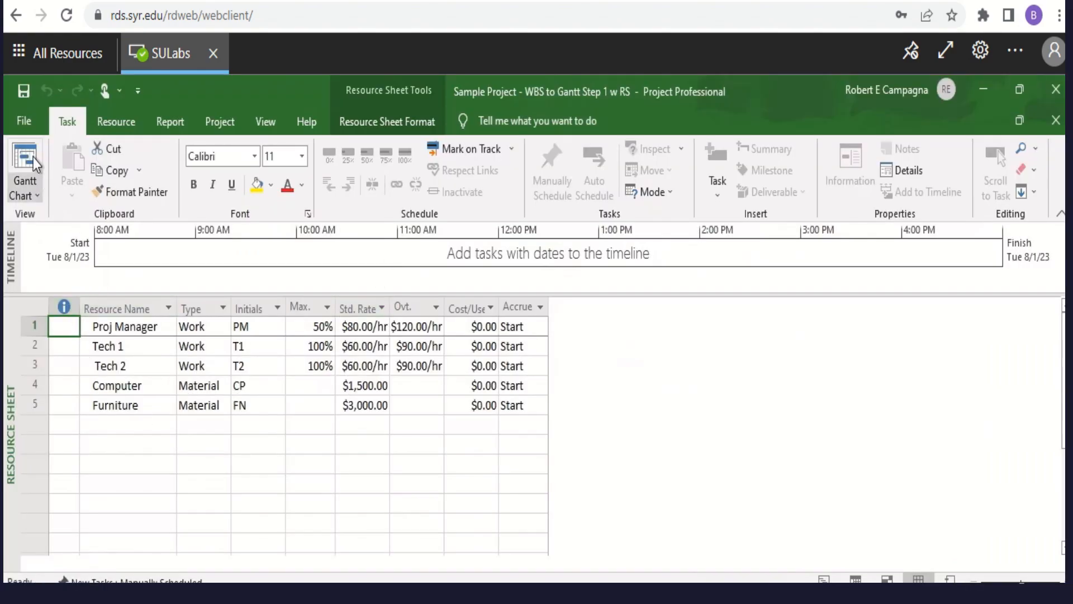
{"action": "left_click", "coordinate": [28, 190]}
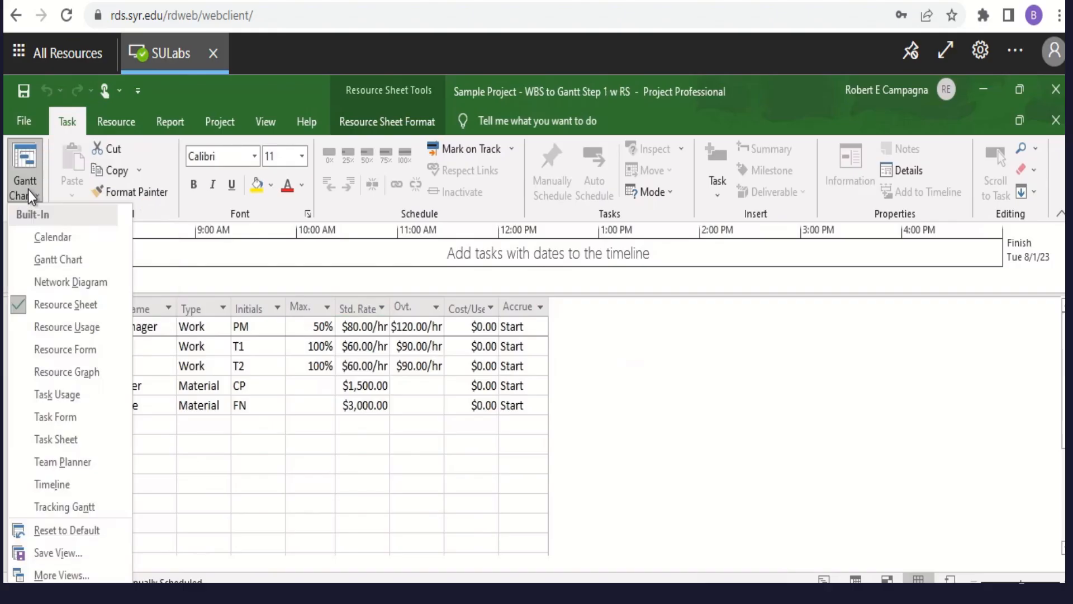
{"action": "left_click", "coordinate": [39, 261]}
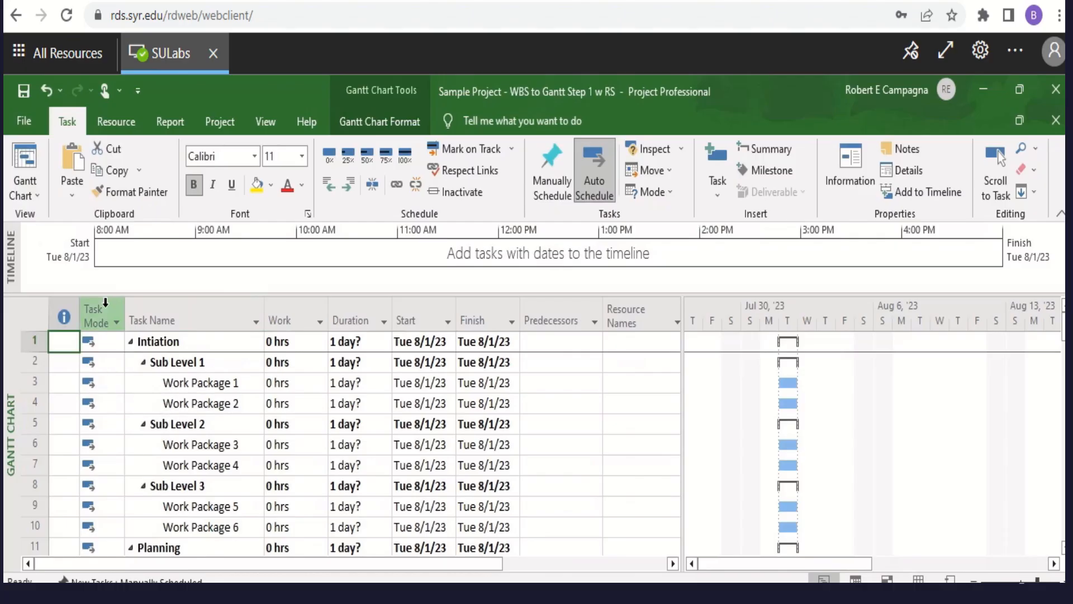
Step: Review the task table's columns and highlight Duration, Start and Finish
{"action": "mouse_move", "coordinate": [106, 303]}
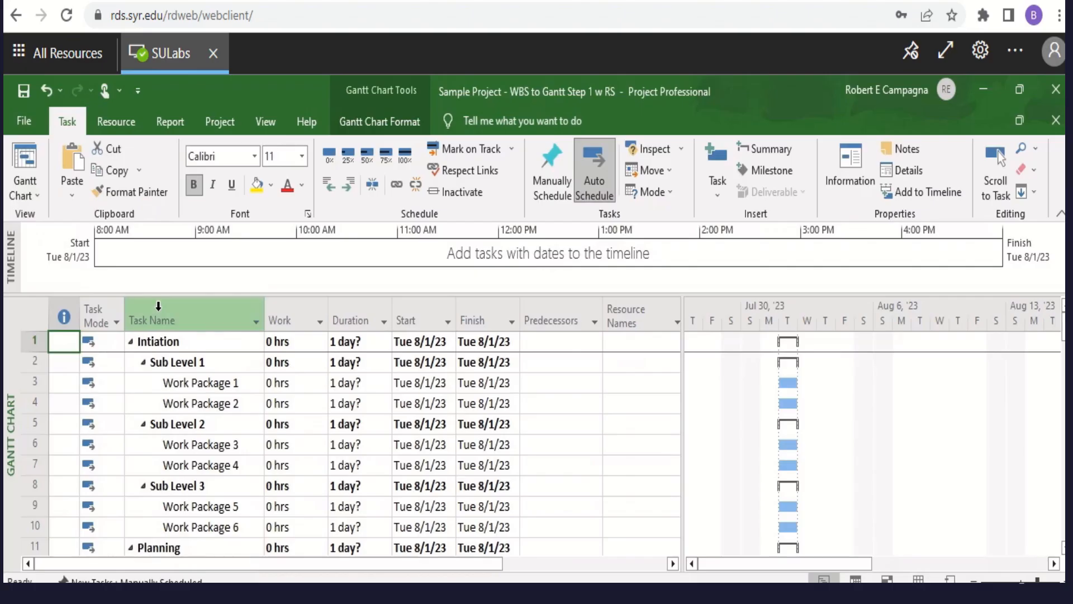
{"action": "mouse_move", "coordinate": [283, 305]}
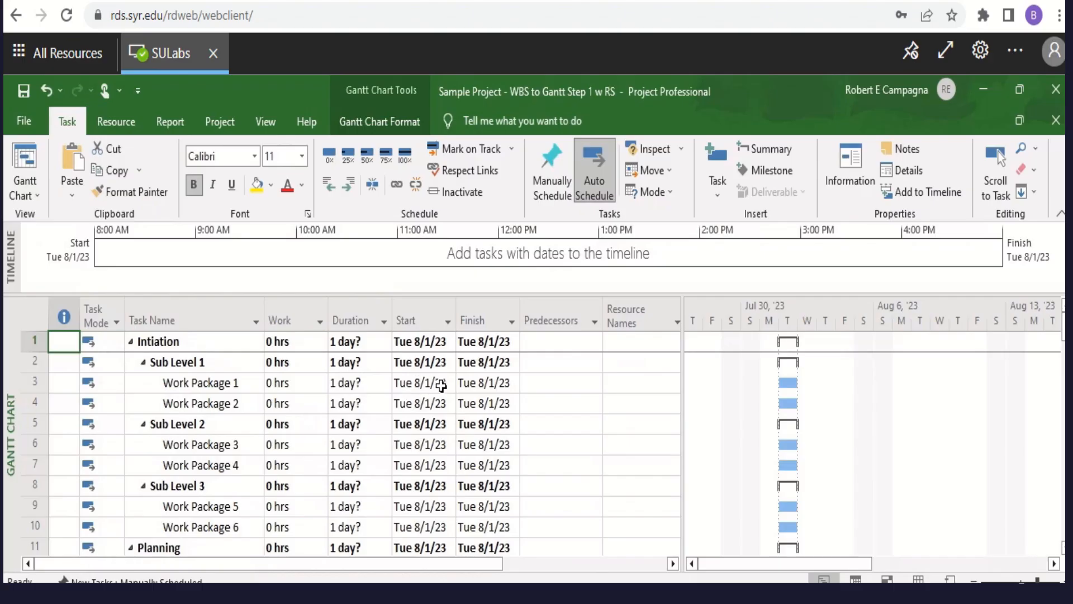
{"action": "left_click_drag", "start_coordinate": [355, 313], "coordinate": [474, 313]}
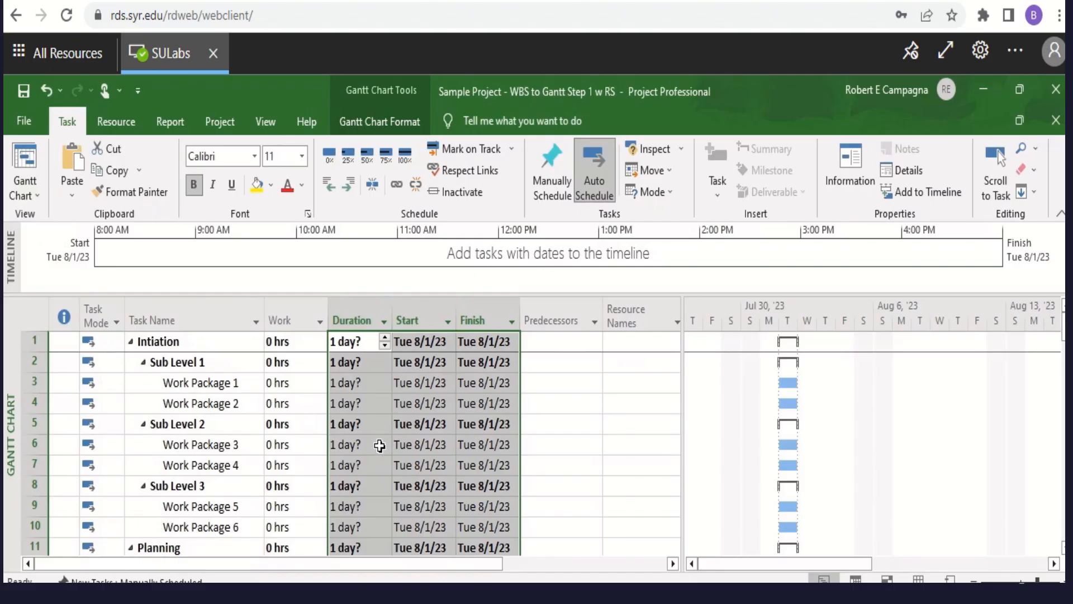
Step: Set the Work of Work Packages 1 to 4, under Sub Levels 1 and 2 of Intiation, to 4 hours each
{"action": "left_click", "coordinate": [285, 384]}
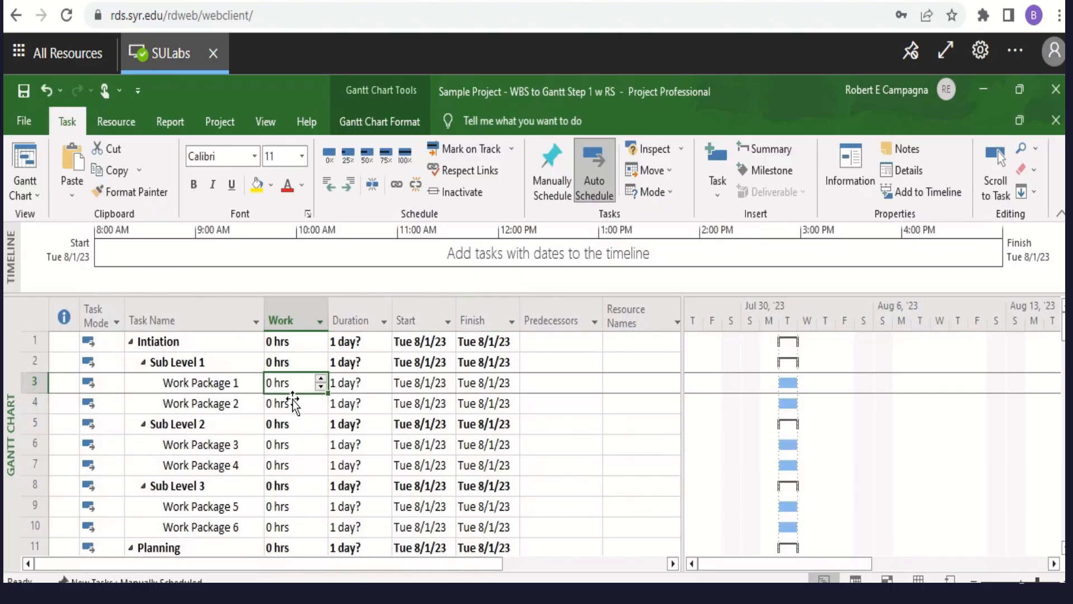
{"action": "type", "text": "4"}
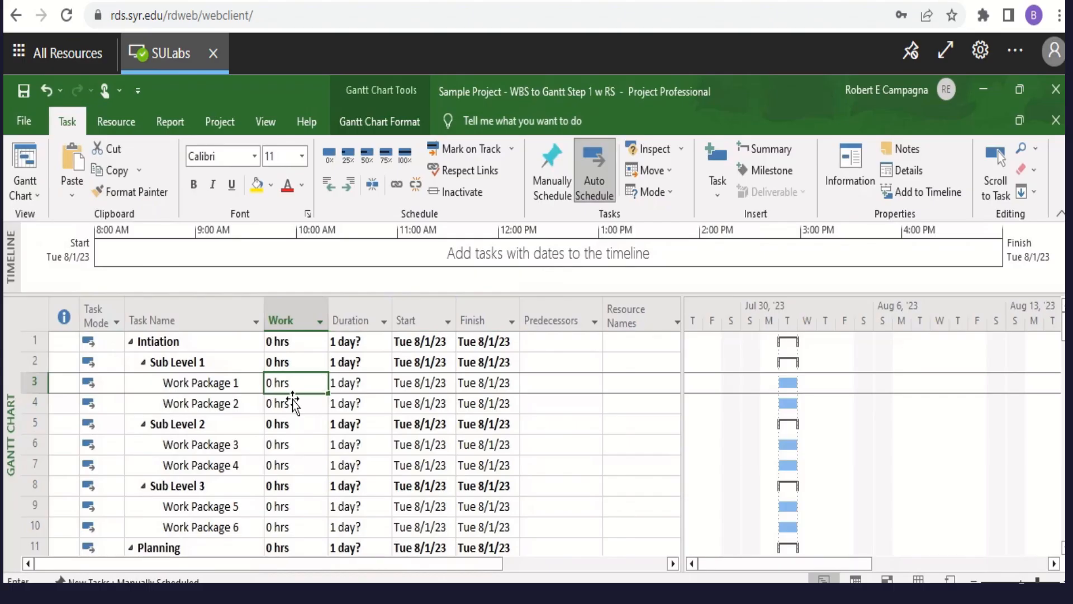
{"action": "key", "text": "Return"}
{"action": "type", "text": "4"}
{"action": "key", "text": "Return"}
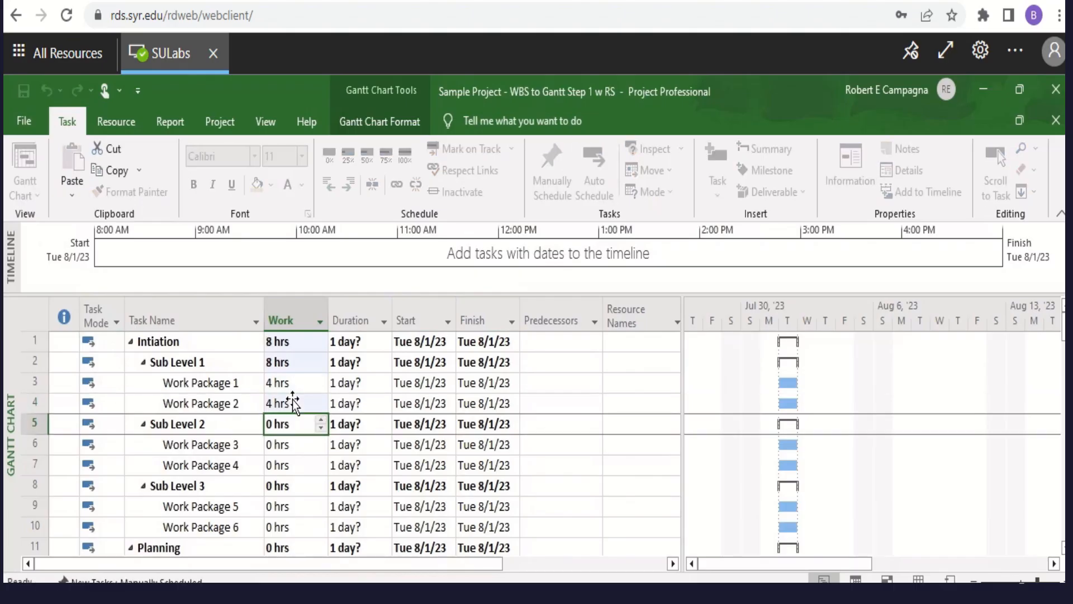
{"action": "key", "text": "Return"}
{"action": "type", "text": "4"}
{"action": "key", "text": "Return"}
{"action": "type", "text": "4"}
{"action": "key", "text": "Return"}
{"action": "key", "text": "Return"}
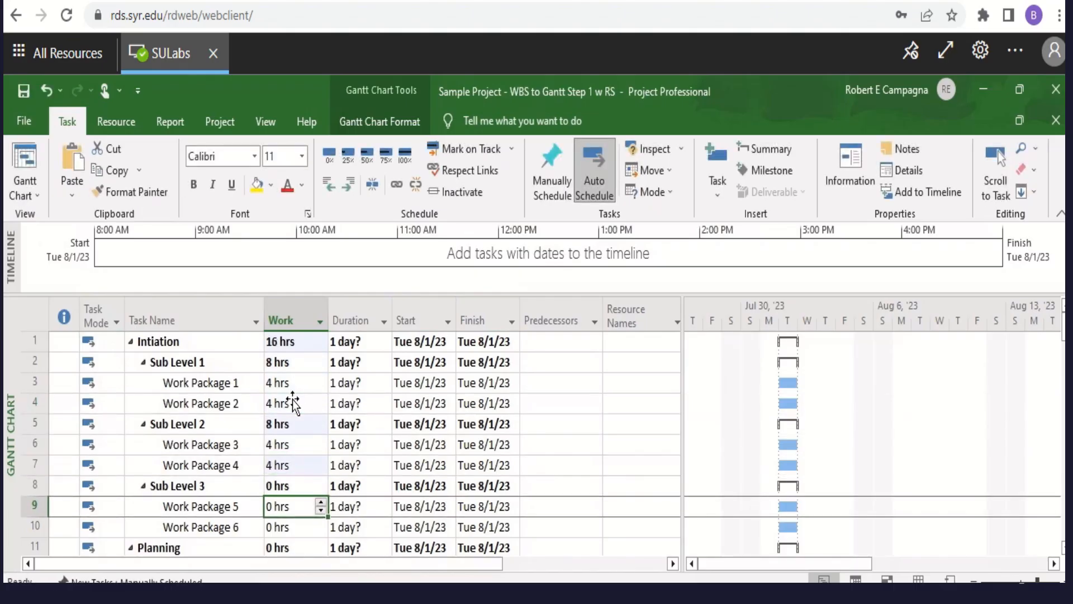
Step: Set the Work of Work Packages 5 and 6, under Sub Level 3 of Intiation, to 4 hours each
{"action": "type", "text": "4"}
{"action": "key", "text": "Return"}
{"action": "type", "text": "4"}
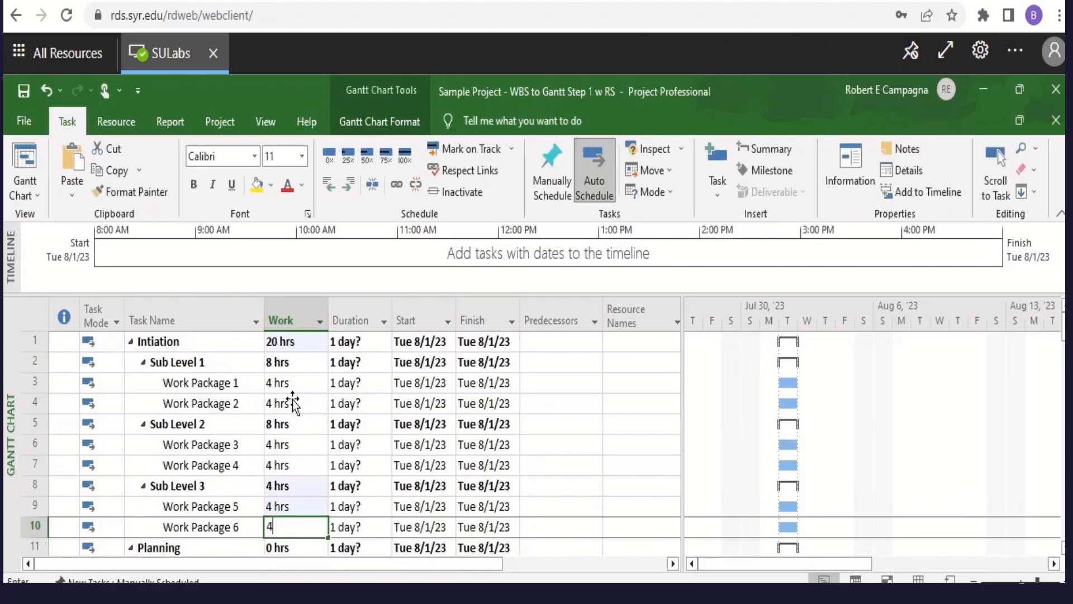
{"action": "key", "text": "Return"}
{"action": "key", "text": "Return"}
{"action": "key", "text": "Return"}
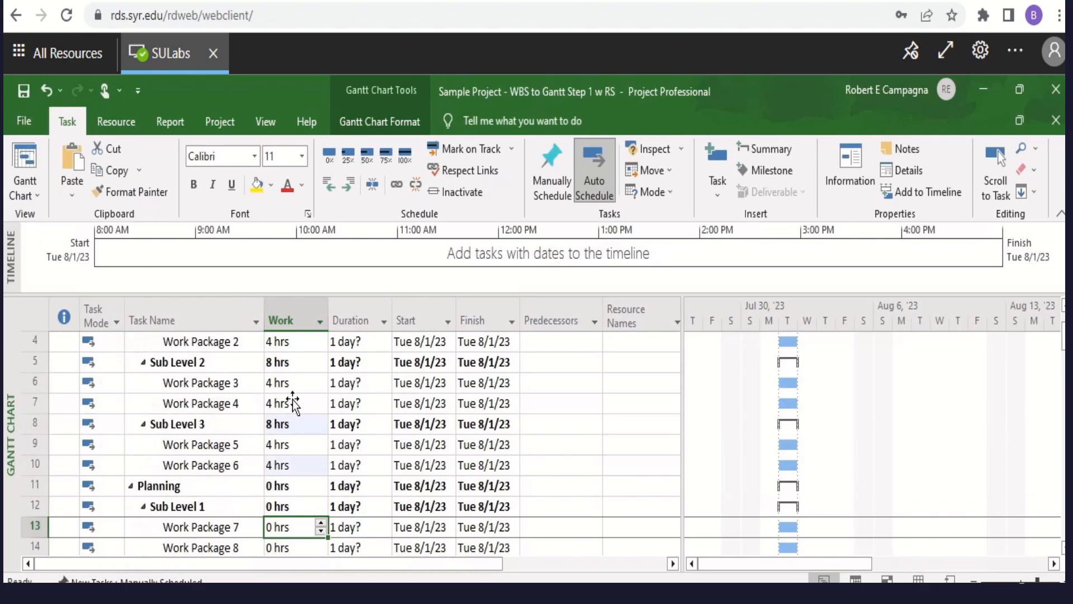
Step: Set the Work of Work Packages 7 to 10, under Sub Levels 1 and 2 of Planning, to 4 hours each
{"action": "type", "text": "4"}
{"action": "key", "text": "Return"}
{"action": "type", "text": "4"}
{"action": "key", "text": "Return"}
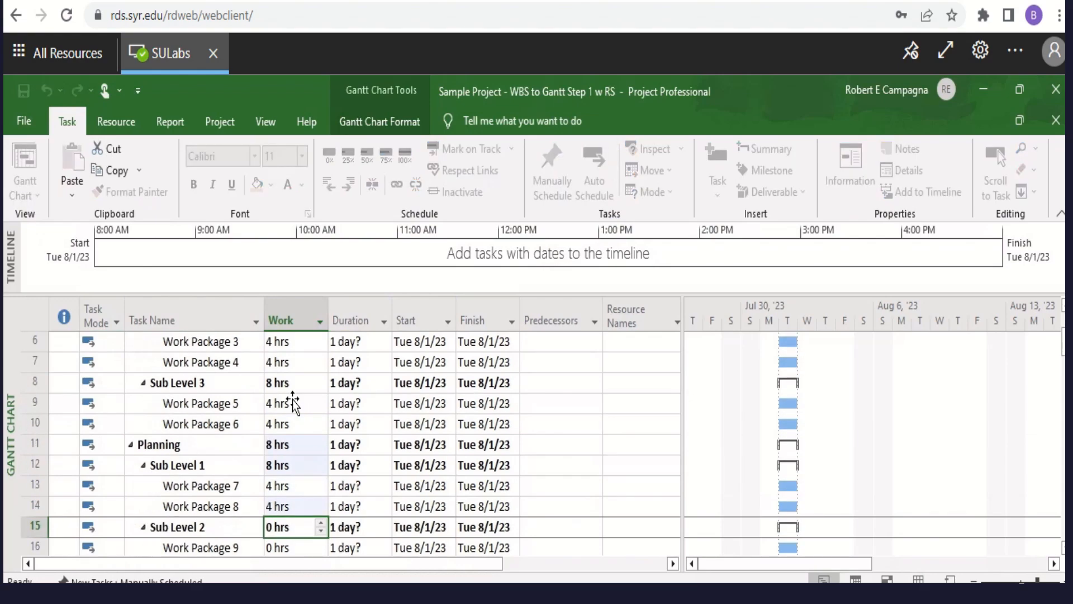
{"action": "key", "text": "Return"}
{"action": "type", "text": "4"}
{"action": "key", "text": "Return"}
{"action": "type", "text": "4"}
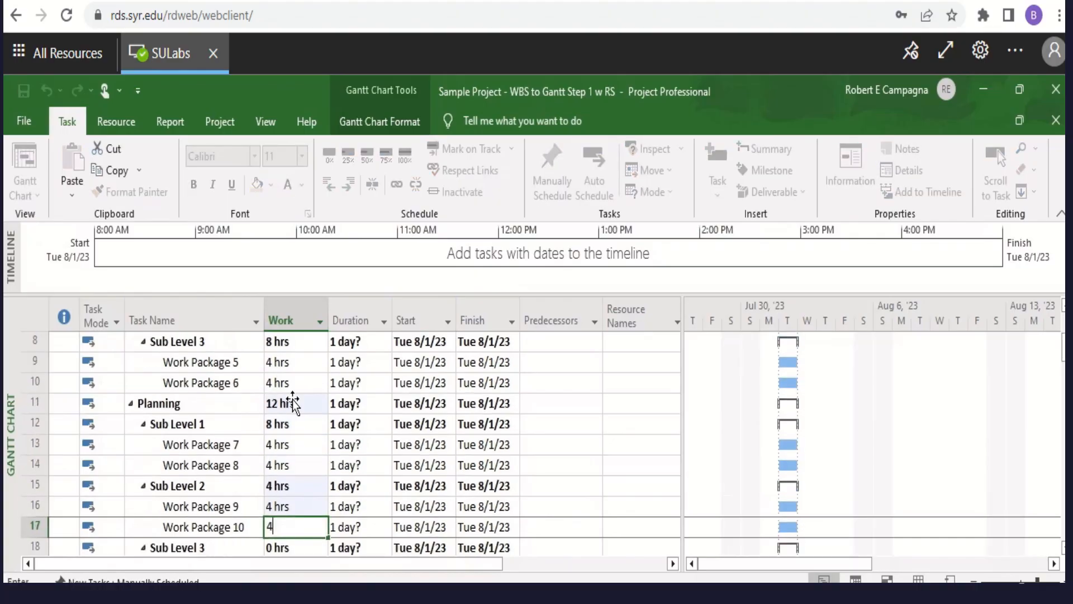
{"action": "key", "text": "Return"}
{"action": "key", "text": "Return"}
Step: Set the Work of Work Packages 11 to 14, under Sub Levels 3 and 4 of Planning, to 4 hours each
{"action": "type", "text": "4"}
{"action": "key", "text": "Return"}
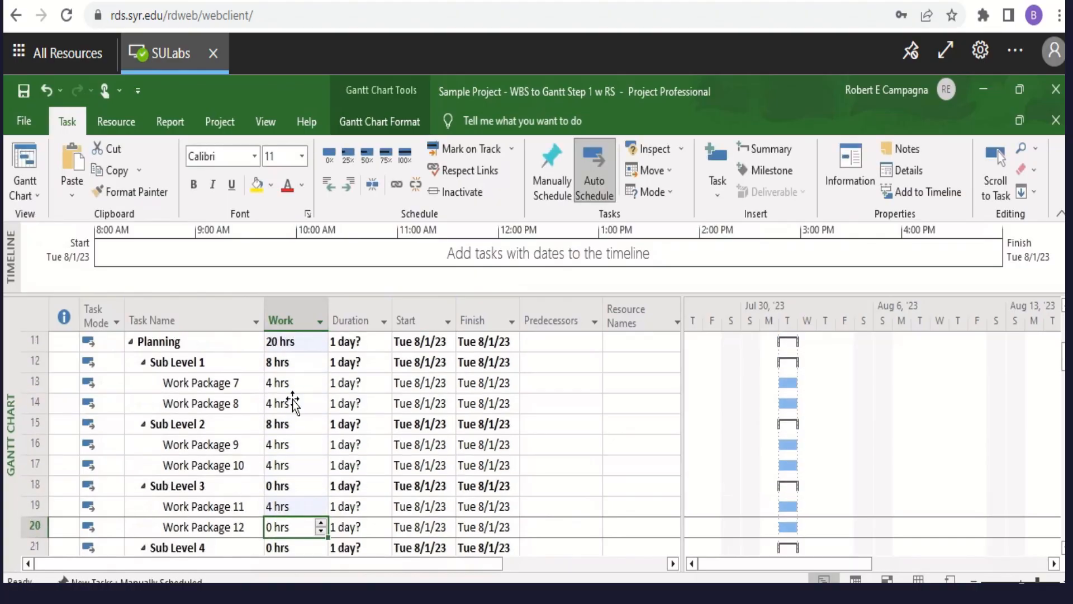
{"action": "type", "text": "4"}
{"action": "key", "text": "Return"}
{"action": "key", "text": "Return"}
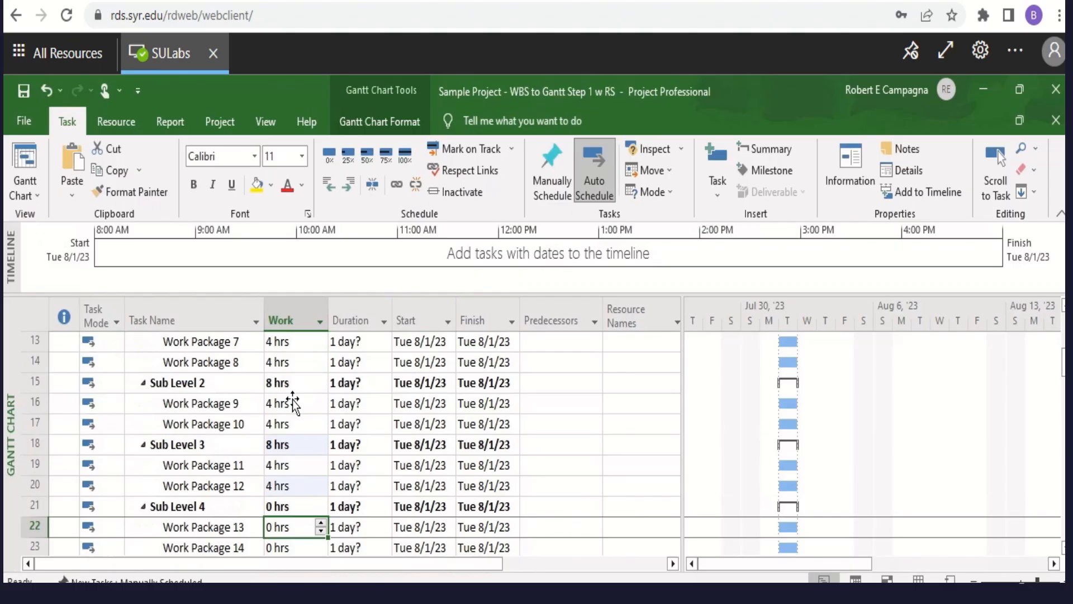
{"action": "type", "text": "4"}
{"action": "key", "text": "Return"}
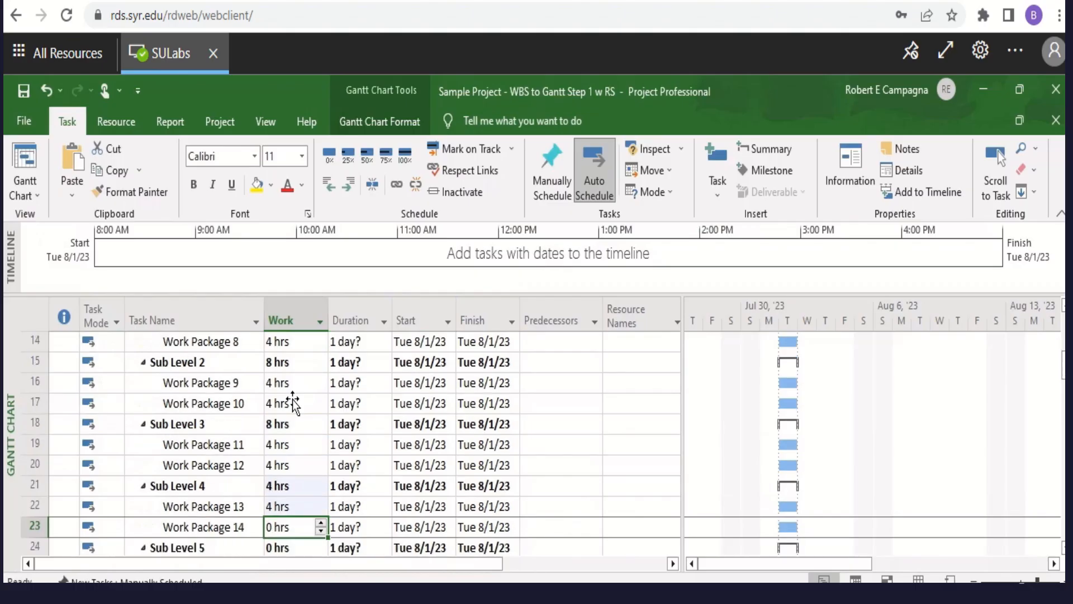
{"action": "type", "text": "4"}
{"action": "key", "text": "Return"}
{"action": "key", "text": "Return"}
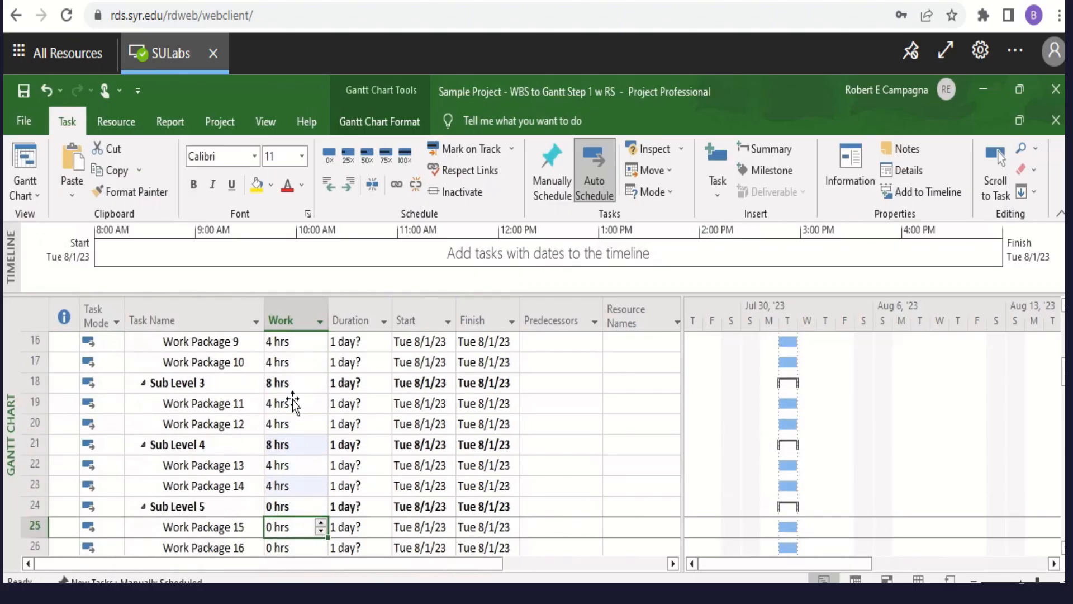
Step: Set the Work of Work Packages 15 and 16, under Sub Level 5 of Planning, to 4 hours each
{"action": "type", "text": "4"}
{"action": "key", "text": "Return"}
{"action": "type", "text": "4"}
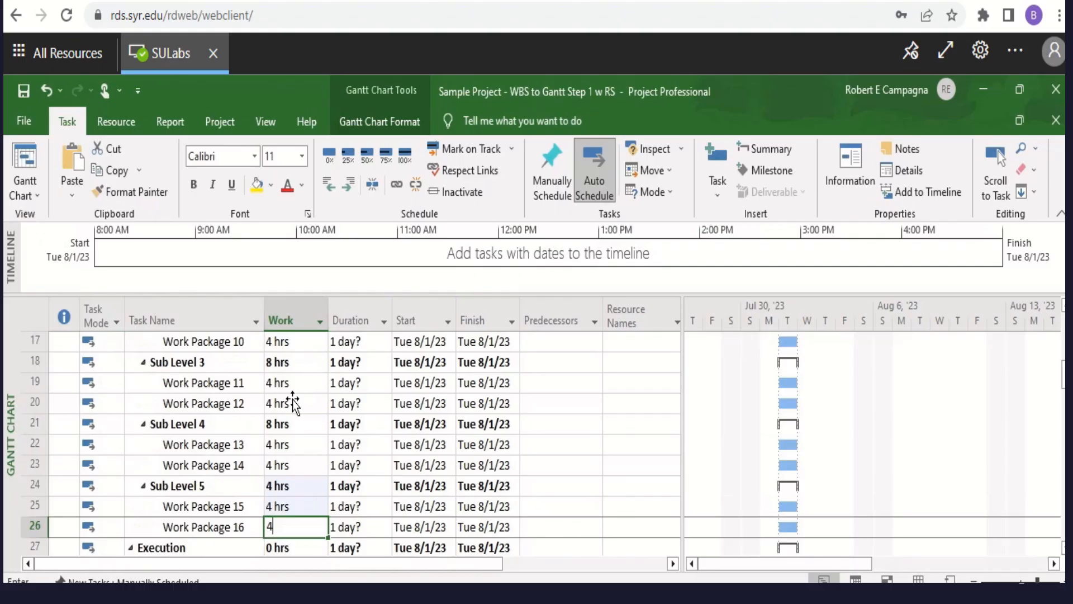
{"action": "key", "text": "Return"}
{"action": "key", "text": "Return"}
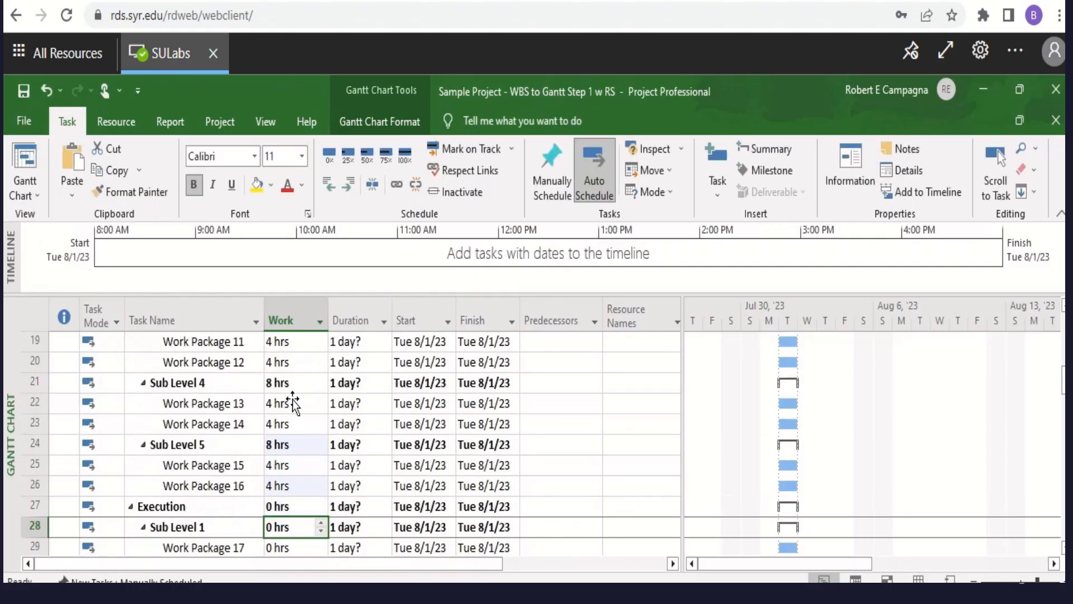
{"action": "key", "text": "Return"}
Step: Set the Work of Work Packages 17 to 20, under Sub Levels 1 and 2 of Execution, to 4 hours each
{"action": "type", "text": "4"}
{"action": "key", "text": "Return"}
{"action": "type", "text": "4"}
{"action": "key", "text": "Return"}
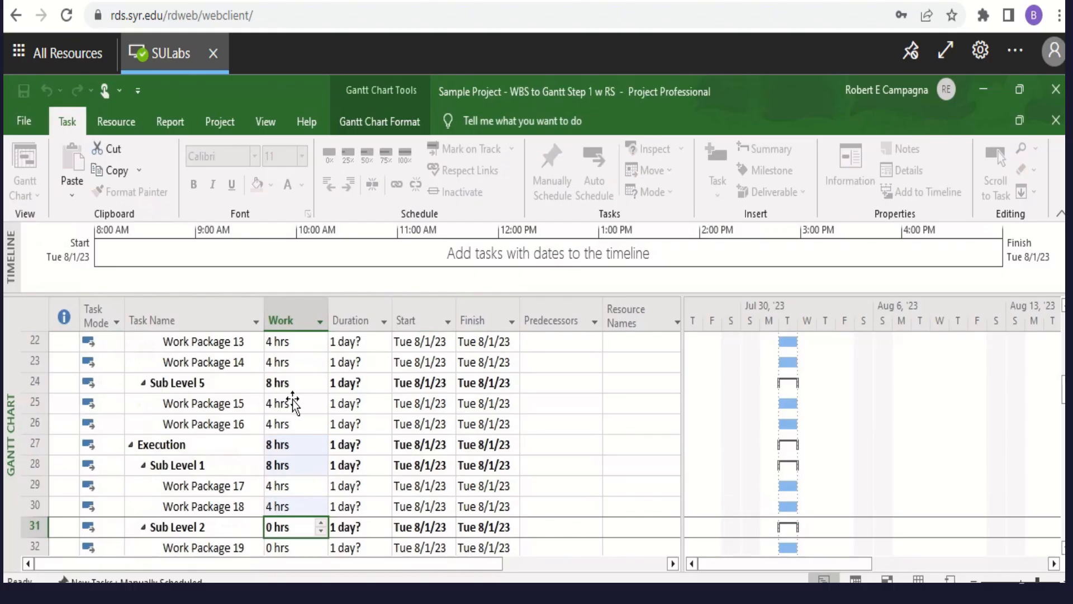
{"action": "key", "text": "Return"}
{"action": "type", "text": "4"}
{"action": "key", "text": "Return"}
{"action": "type", "text": "4"}
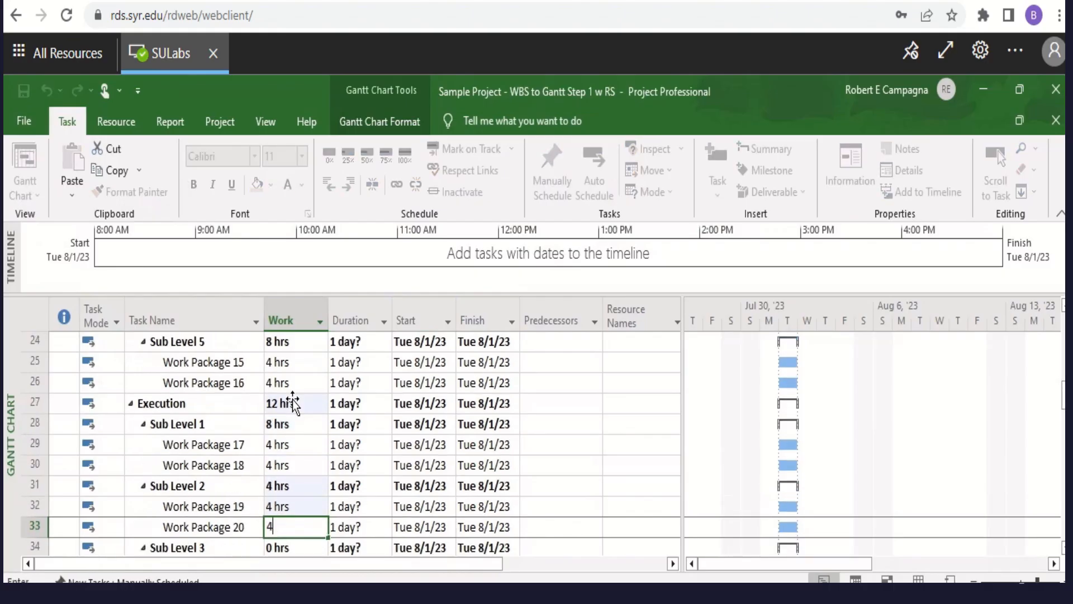
{"action": "key", "text": "Return"}
{"action": "key", "text": "Return"}
Step: Set the Work of Work Packages 21 to 24, under Sub Levels 3 and 4 of Execution, to 4 hours each
{"action": "type", "text": "4 hrs"}
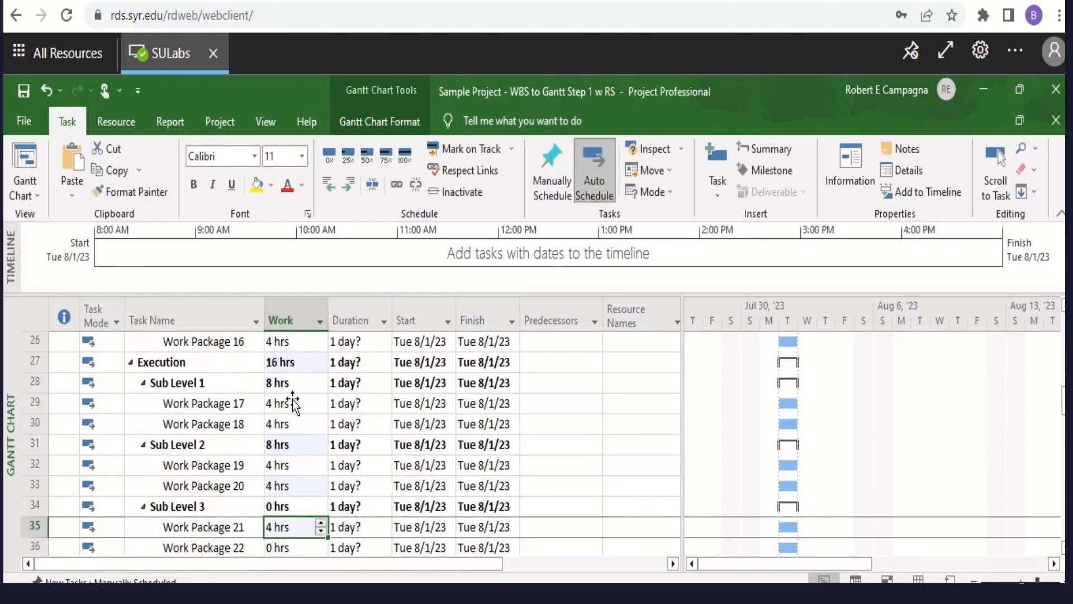
{"action": "key", "text": "Return"}
{"action": "type", "text": "4"}
{"action": "key", "text": "Return"}
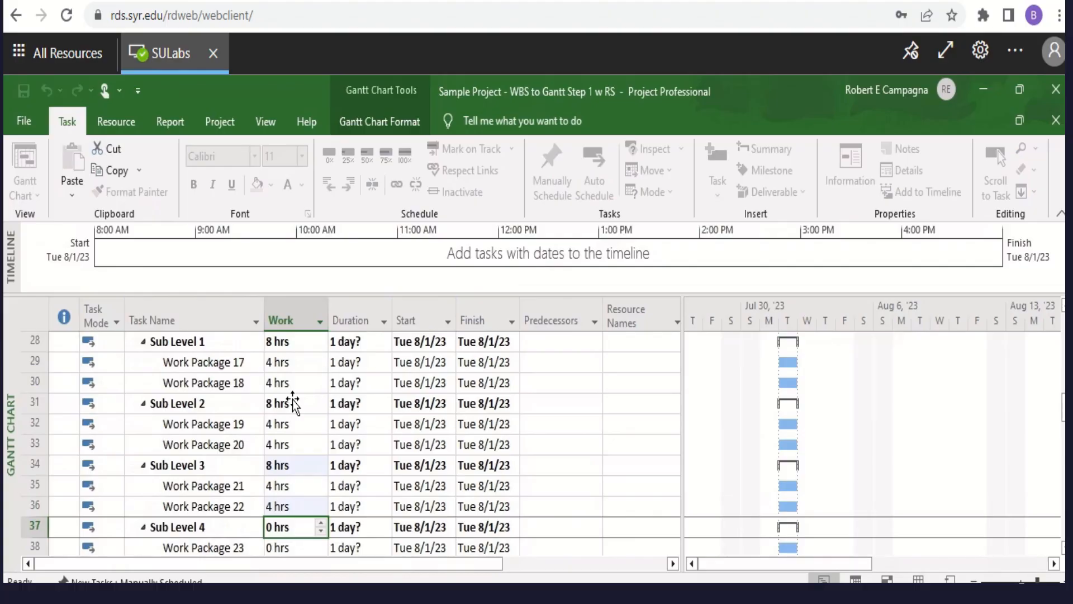
{"action": "key", "text": "Return"}
{"action": "type", "text": "4"}
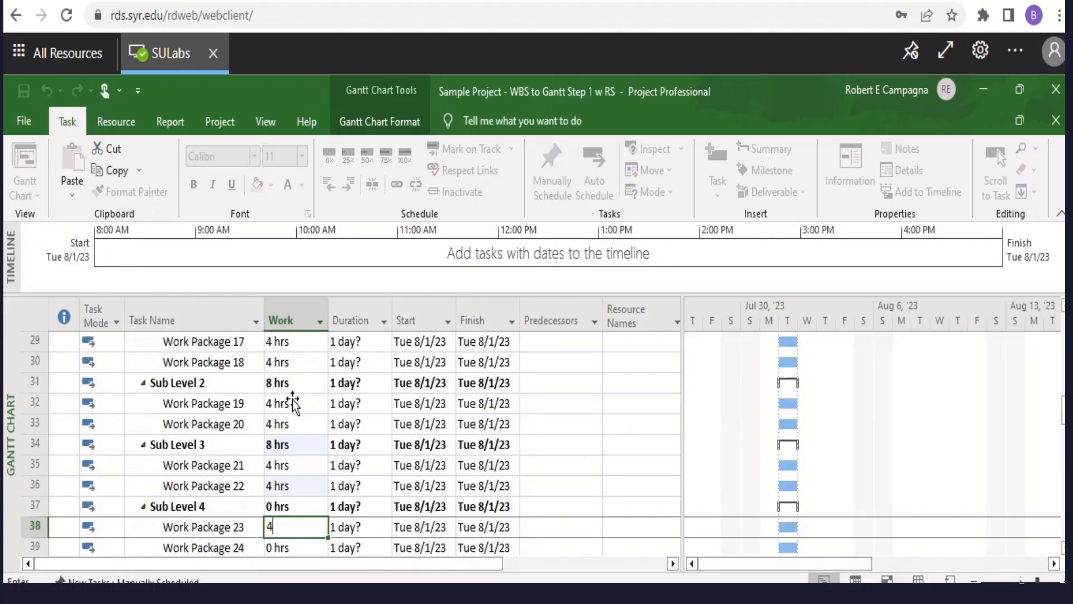
{"action": "key", "text": "Return"}
{"action": "type", "text": "4"}
{"action": "key", "text": "Return"}
{"action": "key", "text": "Return"}
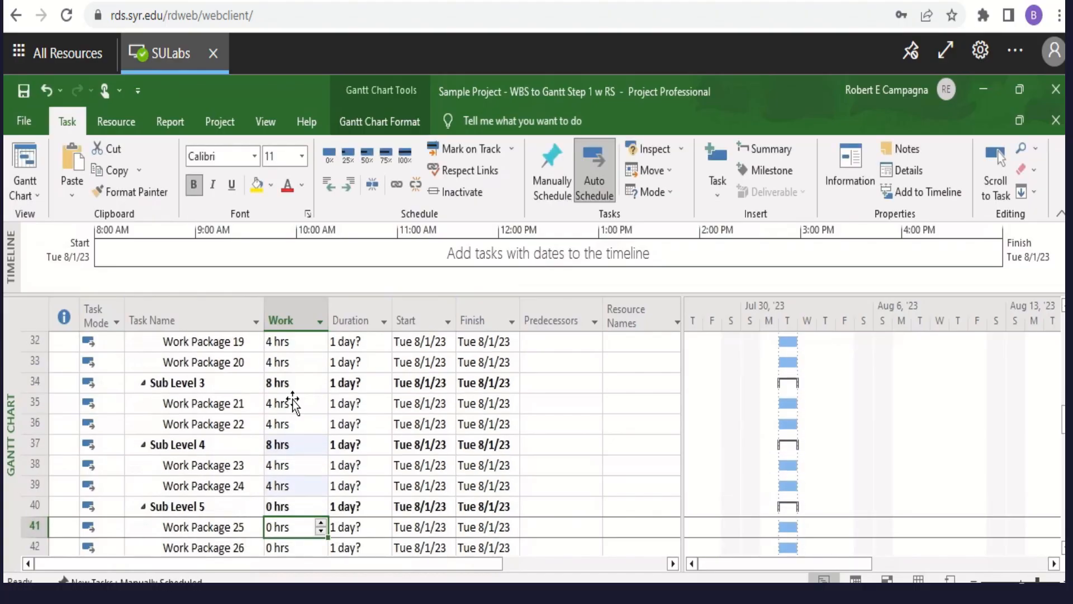
Step: Set the Work of Work Packages 25 to 28, under Sub Levels 5 and 6 of Execution, to 4 hours each
{"action": "type", "text": "4"}
{"action": "key", "text": "Return"}
{"action": "type", "text": "4"}
{"action": "key", "text": "Return"}
{"action": "key", "text": "Return"}
{"action": "type", "text": "4"}
{"action": "key", "text": "Return"}
{"action": "type", "text": "4"}
{"action": "key", "text": "Return"}
{"action": "key", "text": "Return"}
Step: Set the Work of Work Packages 29 to 32, under Sub Levels 7 and 8 of Execution, to 4 hours each
{"action": "type", "text": "4"}
{"action": "key", "text": "Return"}
{"action": "type", "text": "4"}
{"action": "key", "text": "Return"}
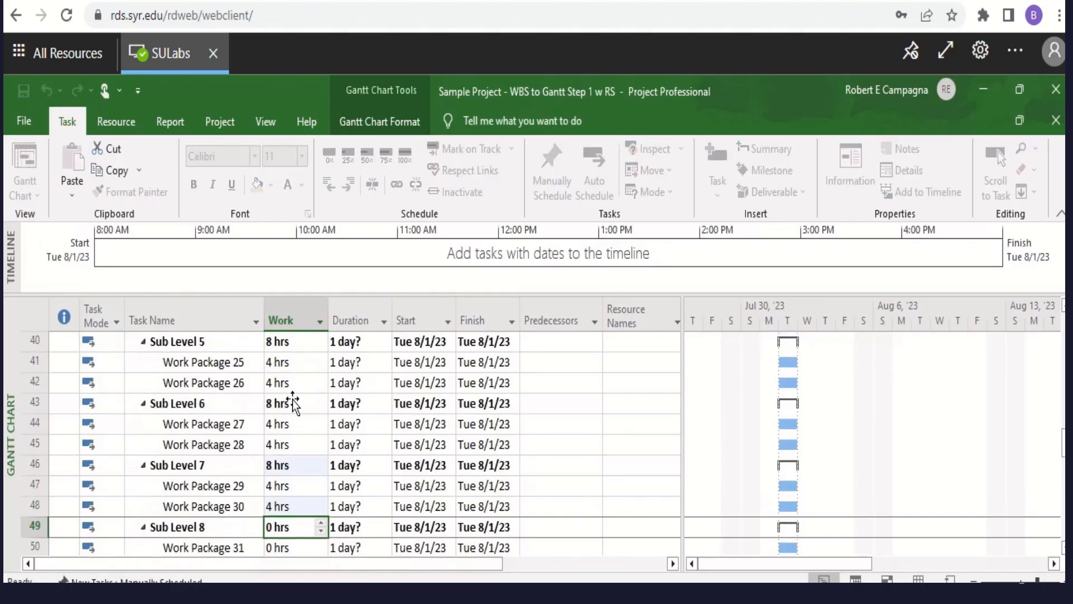
{"action": "key", "text": "Return"}
{"action": "type", "text": "4"}
{"action": "key", "text": "Return"}
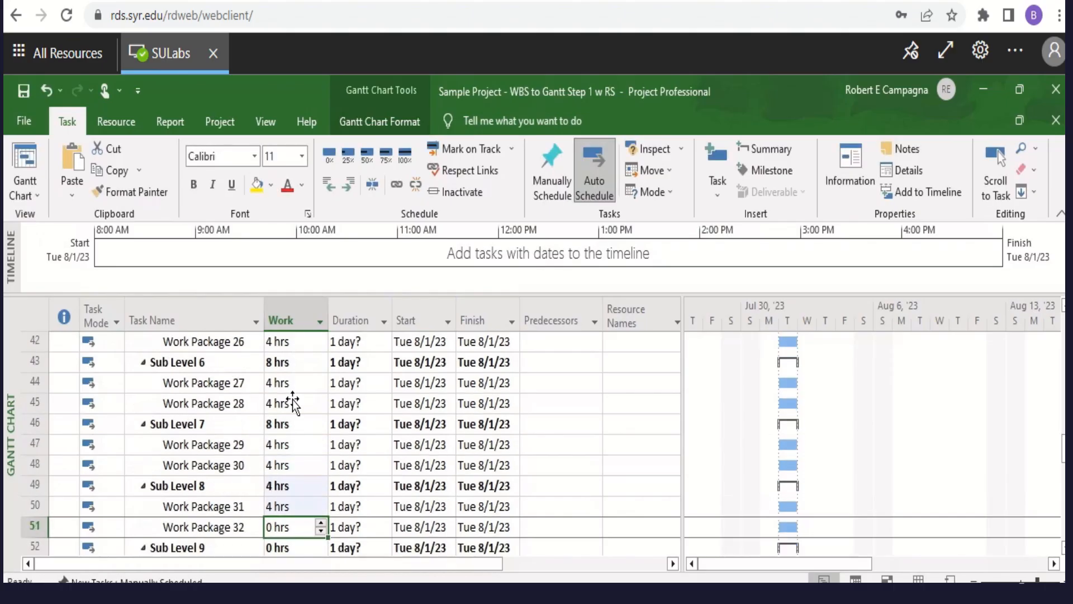
{"action": "type", "text": "4"}
{"action": "key", "text": "Return"}
{"action": "key", "text": "Return"}
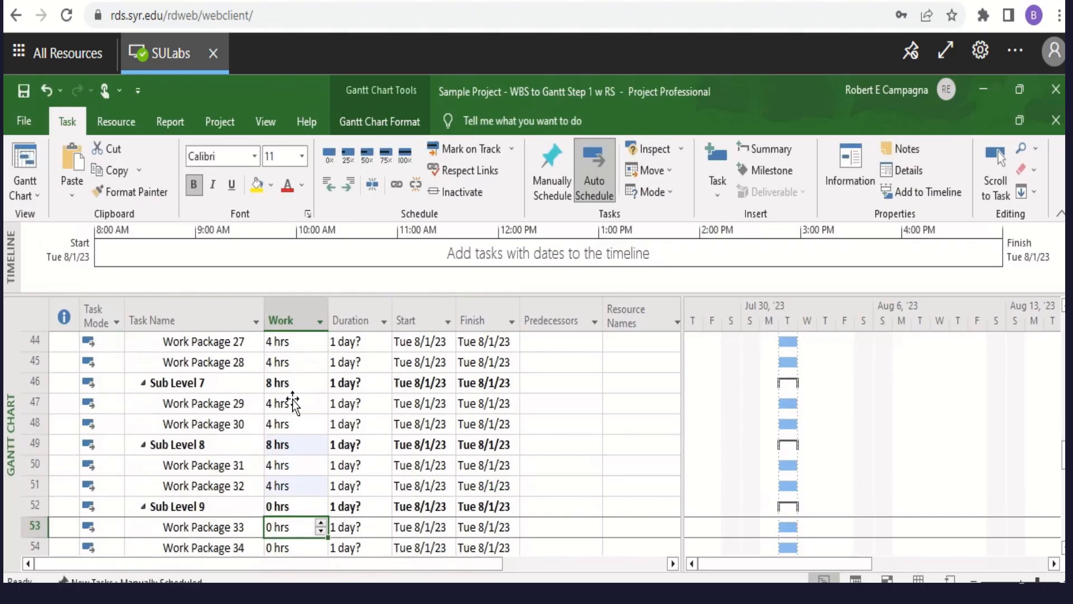
Step: Set the Work of Work Packages 33 to 36, under Sub Levels 9 and 10 of Execution, to 4 hours each
{"action": "type", "text": "4"}
{"action": "key", "text": "Return"}
{"action": "type", "text": "4"}
{"action": "key", "text": "Return"}
{"action": "key", "text": "Return"}
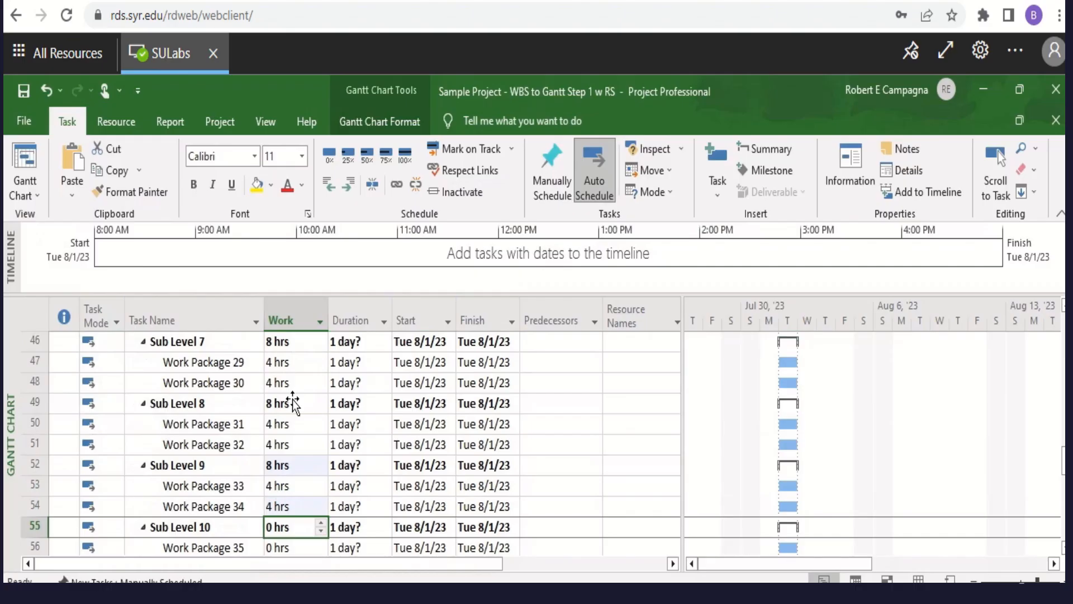
{"action": "type", "text": "4"}
{"action": "key", "text": "Return"}
{"action": "type", "text": "4"}
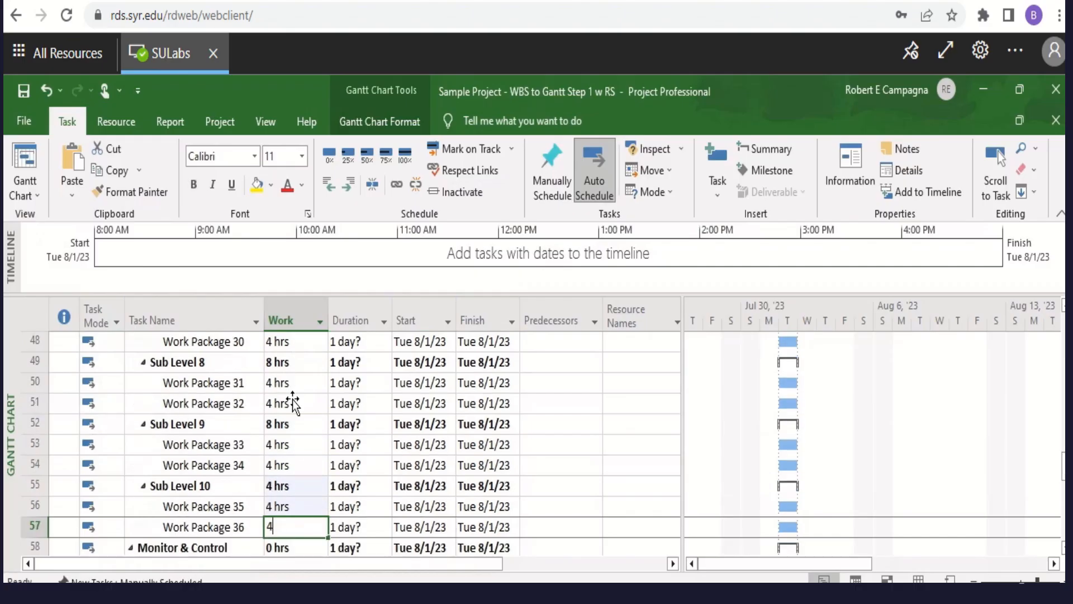
{"action": "key", "text": "Return"}
{"action": "key", "text": "Return"}
{"action": "key", "text": "Return"}
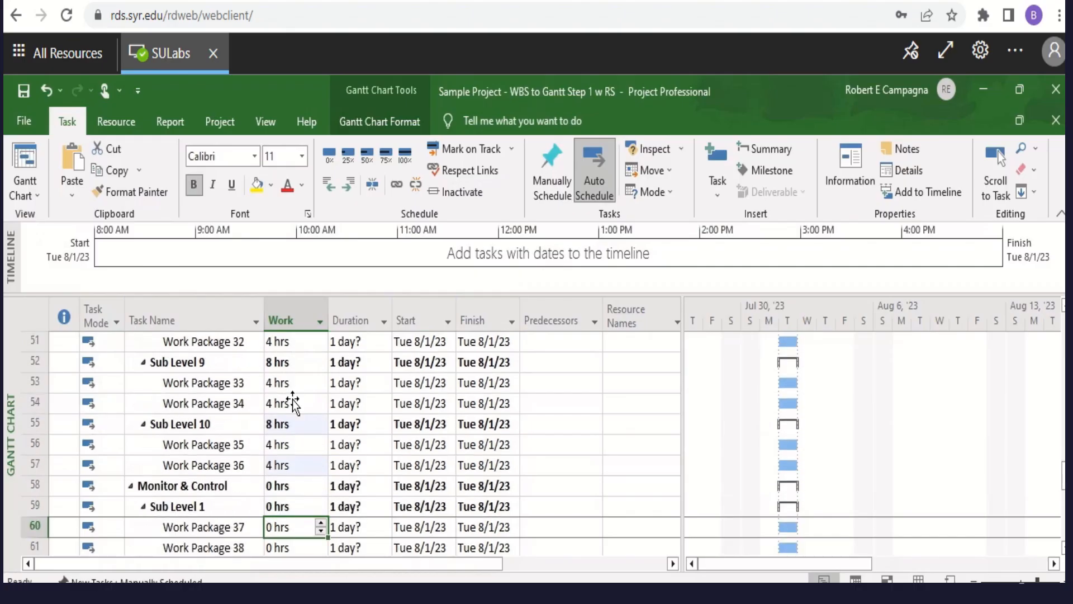
Step: Set the Work of Work Packages 37 to 40, under Sub Levels 1 and 2 of Monitor & Control, to 4 hours each
{"action": "type", "text": "4"}
{"action": "key", "text": "Return"}
{"action": "type", "text": "4"}
{"action": "key", "text": "Return"}
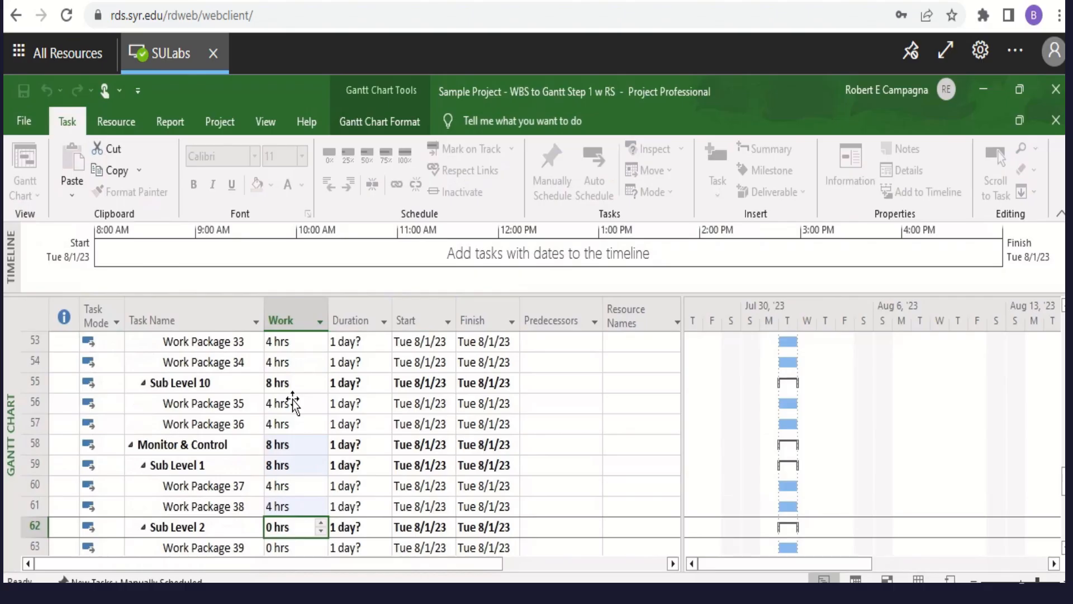
{"action": "key", "text": "Return"}
{"action": "type", "text": "4"}
{"action": "key", "text": "Return"}
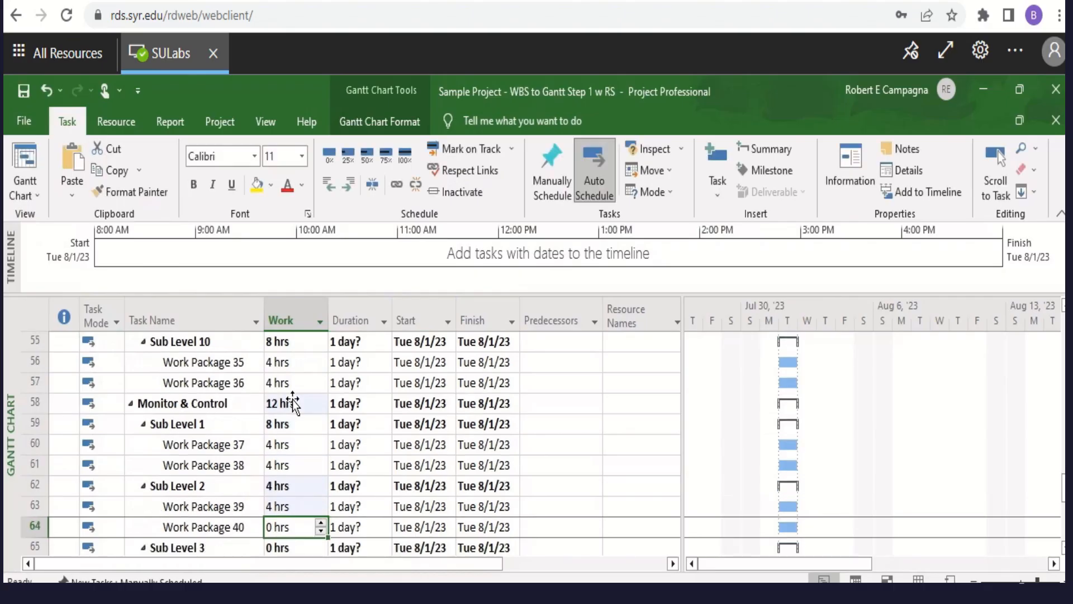
{"action": "type", "text": "4"}
{"action": "key", "text": "Return"}
Step: Set the Work of Work Packages 41 and 42, under Sub Level 3 of Monitor & Control, to 4 hours each
{"action": "key", "text": "Return"}
{"action": "type", "text": "4"}
{"action": "key", "text": "Return"}
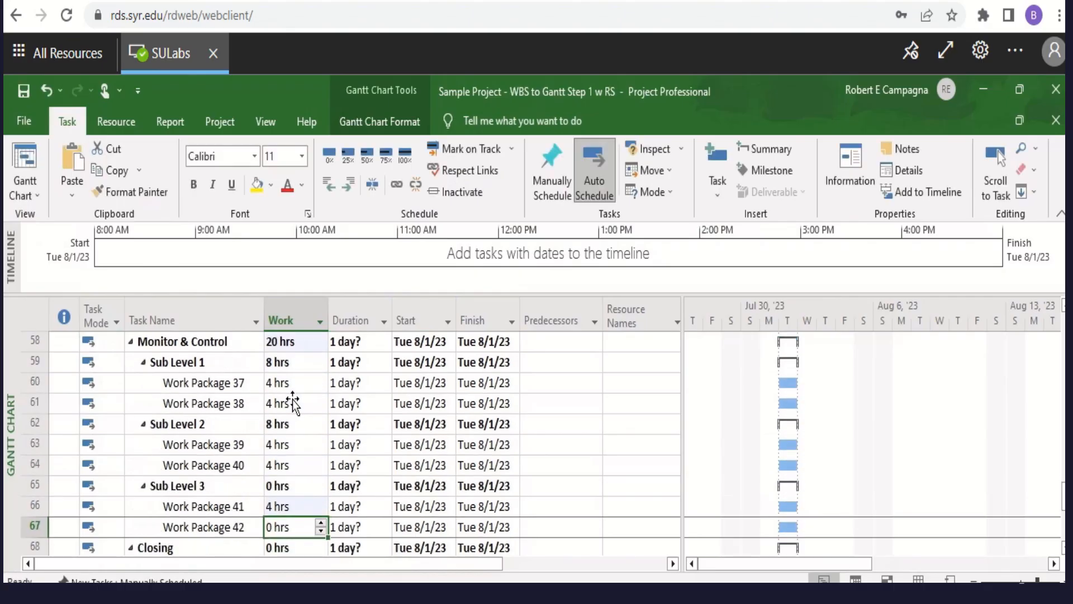
{"action": "type", "text": "4"}
{"action": "key", "text": "Return"}
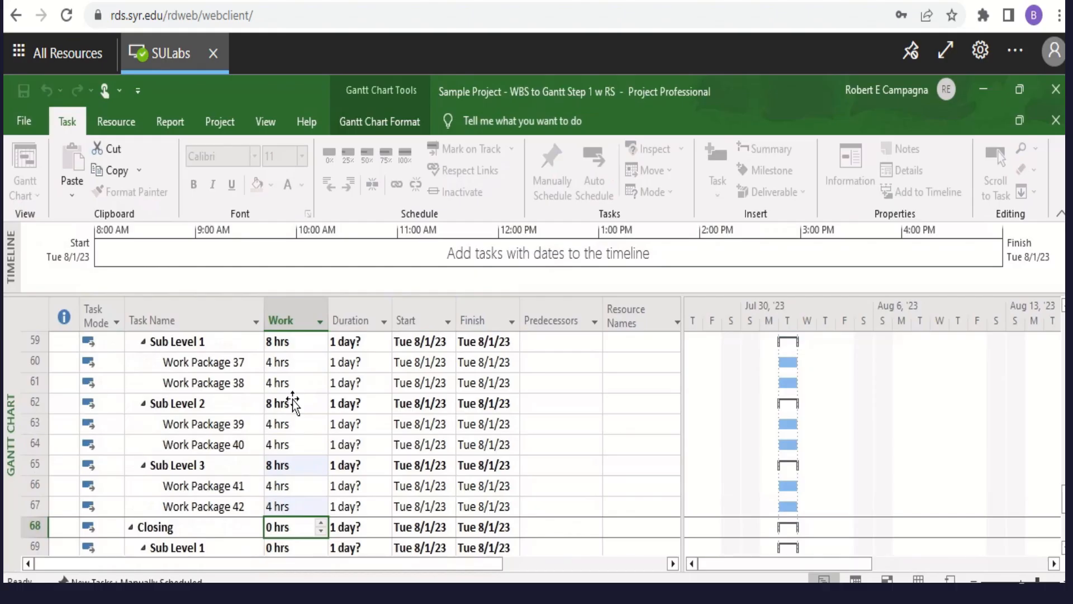
Step: Set the Work of Work Packages 43 to 46, under Sub Levels 1 and 2 of Closing, to 4 hours each
{"action": "key", "text": "Return"}
{"action": "key", "text": "Return"}
{"action": "type", "text": "4"}
{"action": "key", "text": "Return"}
{"action": "type", "text": "4"}
{"action": "key", "text": "Return"}
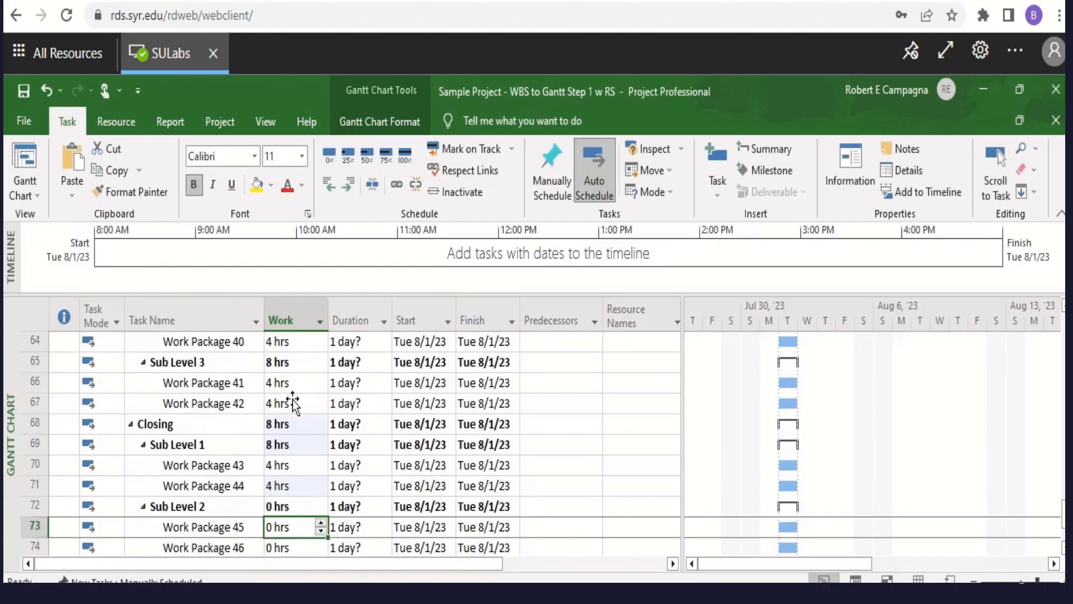
{"action": "type", "text": "4"}
{"action": "key", "text": "Return"}
{"action": "type", "text": "4"}
{"action": "key", "text": "Return"}
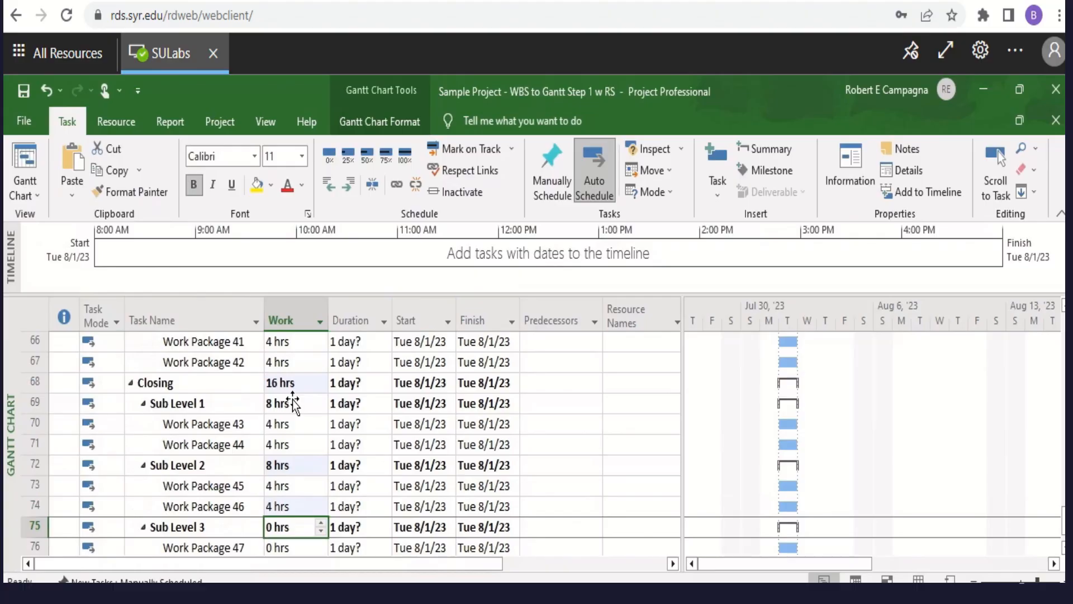
Step: Set the Work of Work Packages 47 and 48, under Sub Level 3 of Closing, to 4 hours each
{"action": "key", "text": "Return"}
{"action": "type", "text": "4 hrs"}
{"action": "key", "text": "Return"}
{"action": "type", "text": "4"}
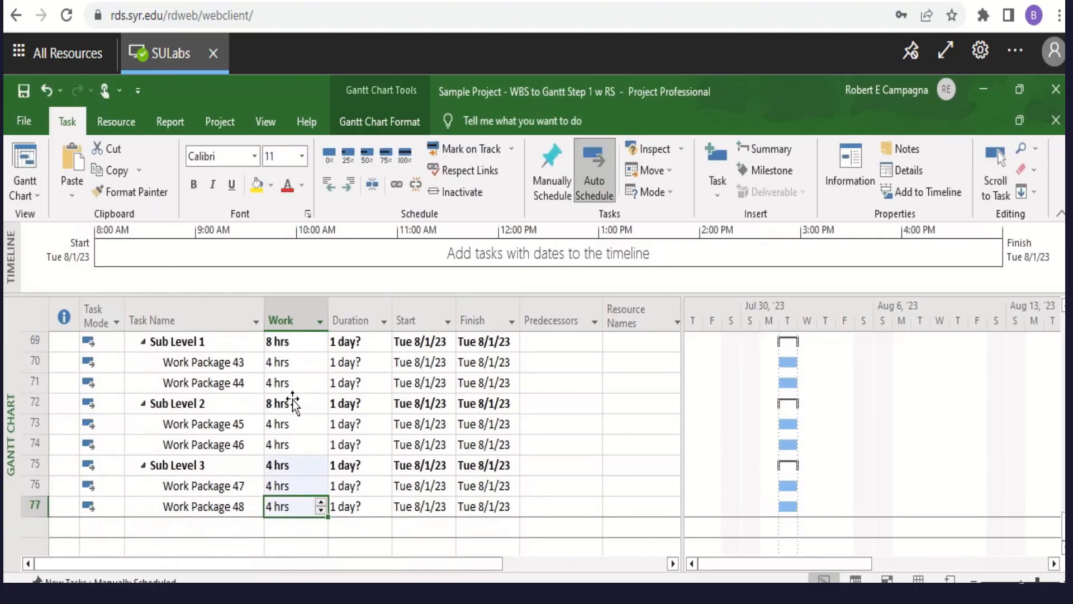
{"action": "key", "text": "Return"}
Step: Set task 3 as the predecessor of Work Package 2 in Sub Level 1 of the first phase, leaving Work Package 1 without one
{"action": "scroll", "coordinate": [293, 401], "scroll_direction": "up", "scroll_amount": 10}
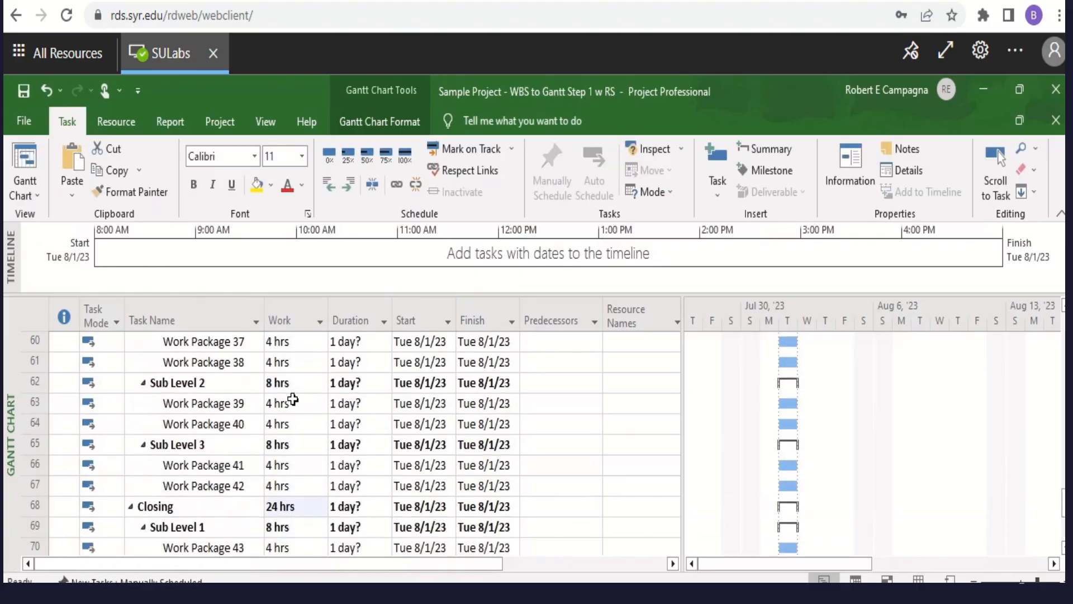
{"action": "scroll", "coordinate": [293, 401], "scroll_direction": "up", "scroll_amount": 9}
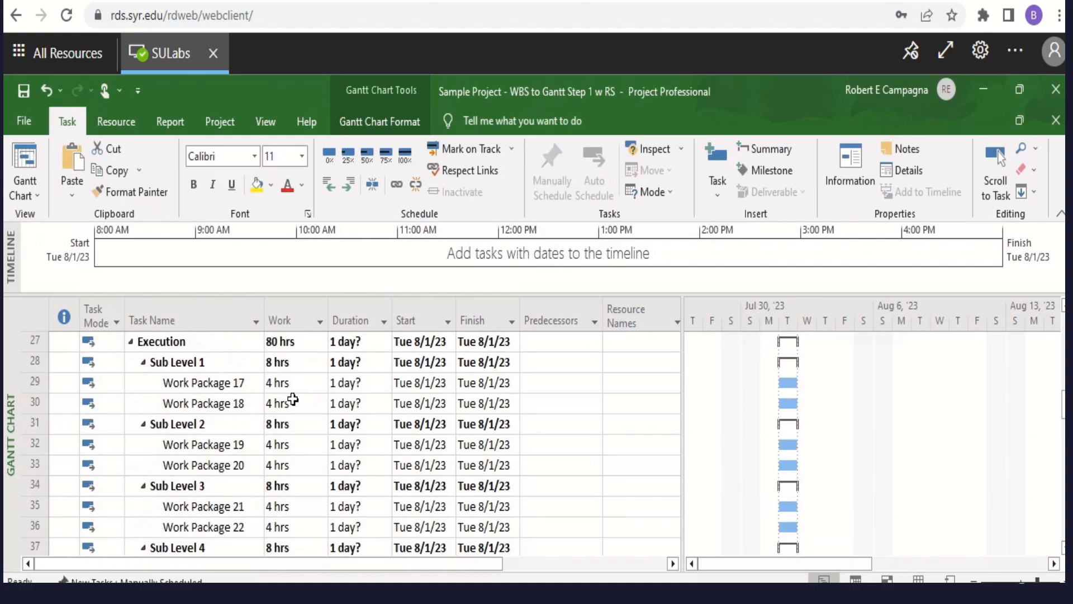
{"action": "scroll", "coordinate": [293, 400], "scroll_direction": "up", "scroll_amount": 4}
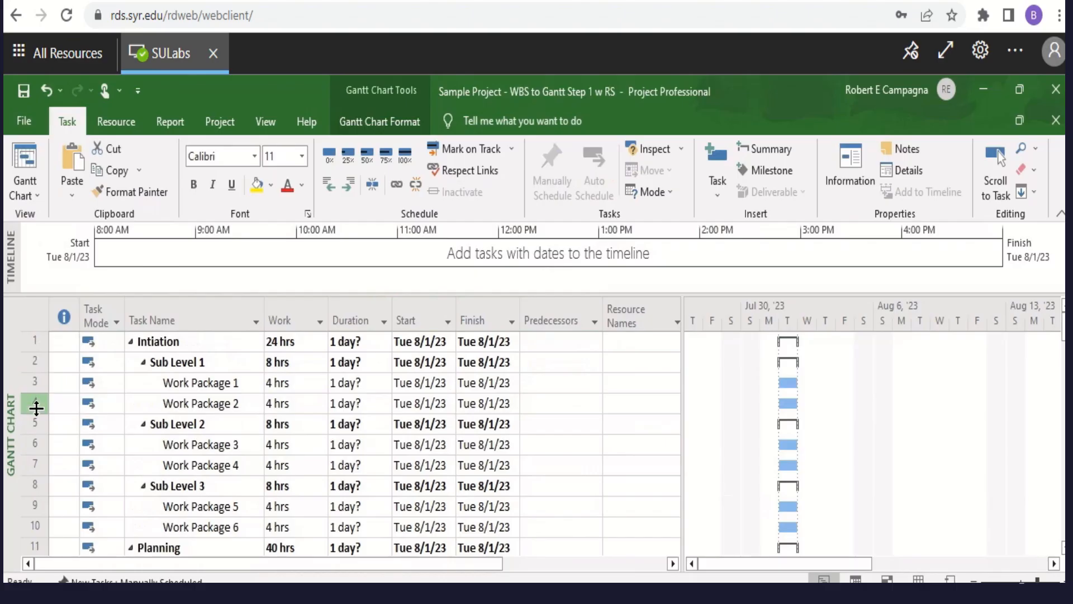
{"action": "left_click", "coordinate": [568, 381]}
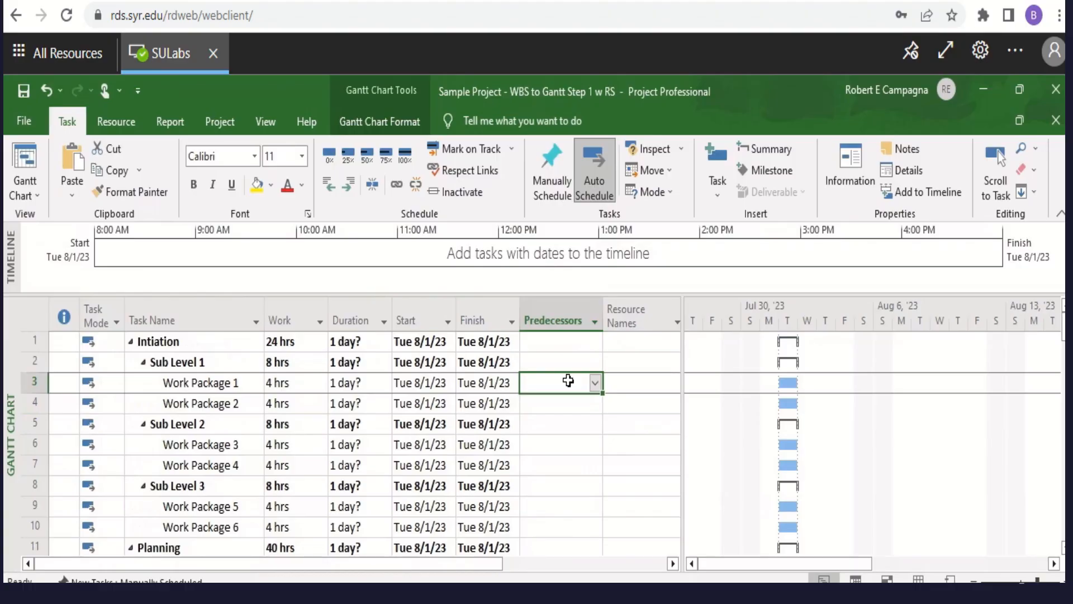
{"action": "key", "text": "Return"}
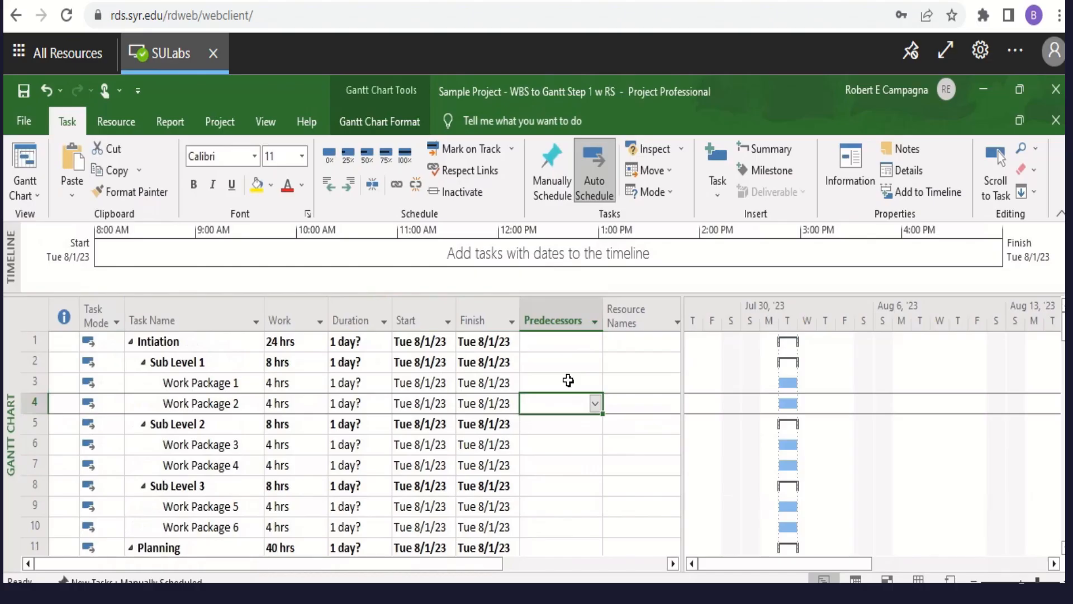
{"action": "type", "text": "3"}
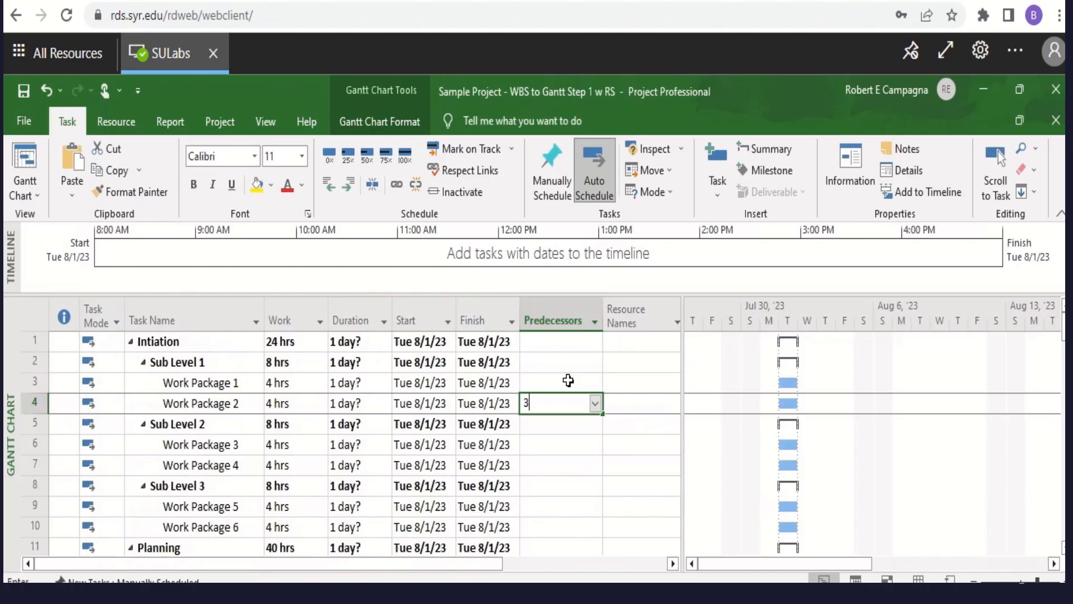
{"action": "key", "text": "Return"}
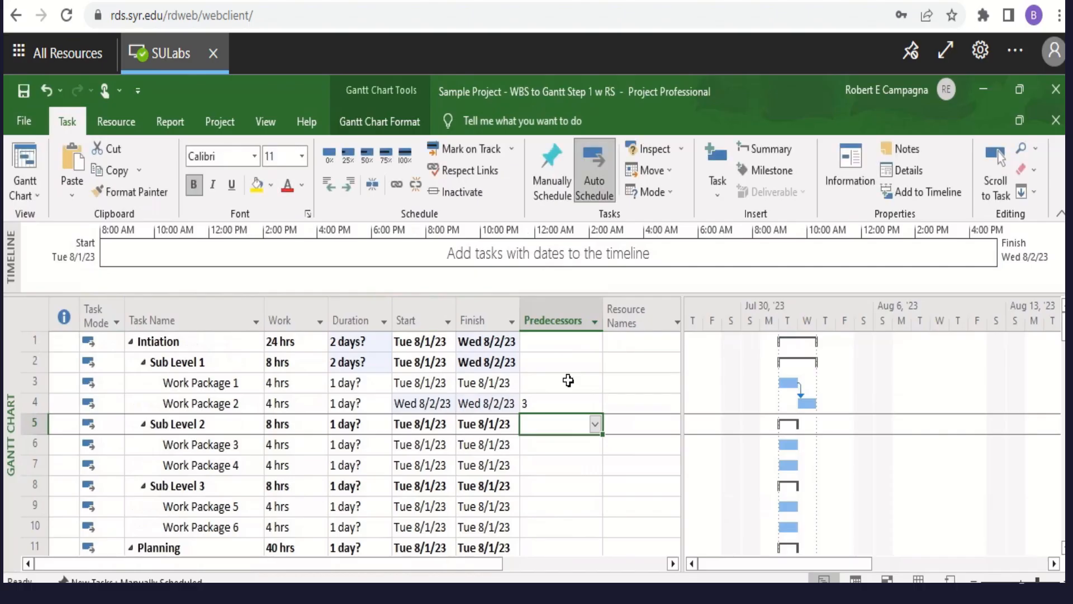
Step: Set task 4 as the predecessor of Work Package 3 and task 6 as the predecessor of Work Package 4
{"action": "key", "text": "Down"}
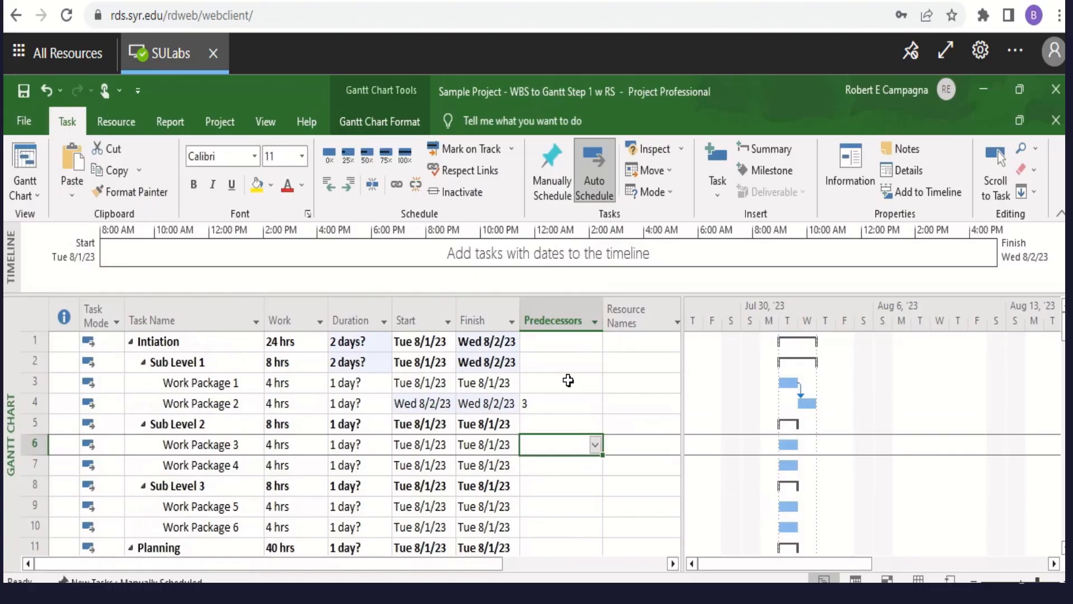
{"action": "type", "text": "4"}
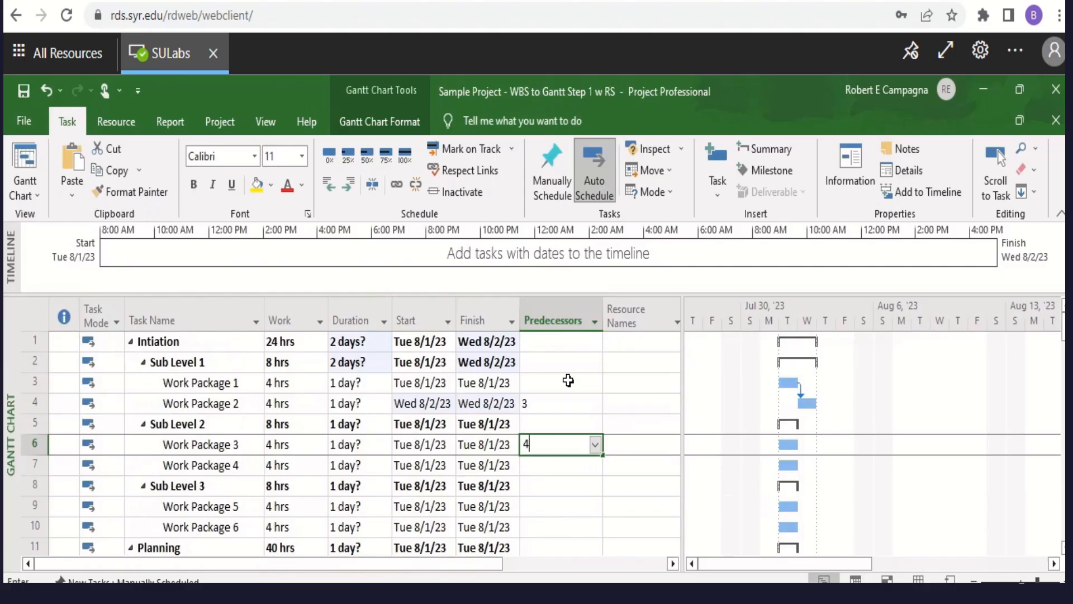
{"action": "key", "text": "Return"}
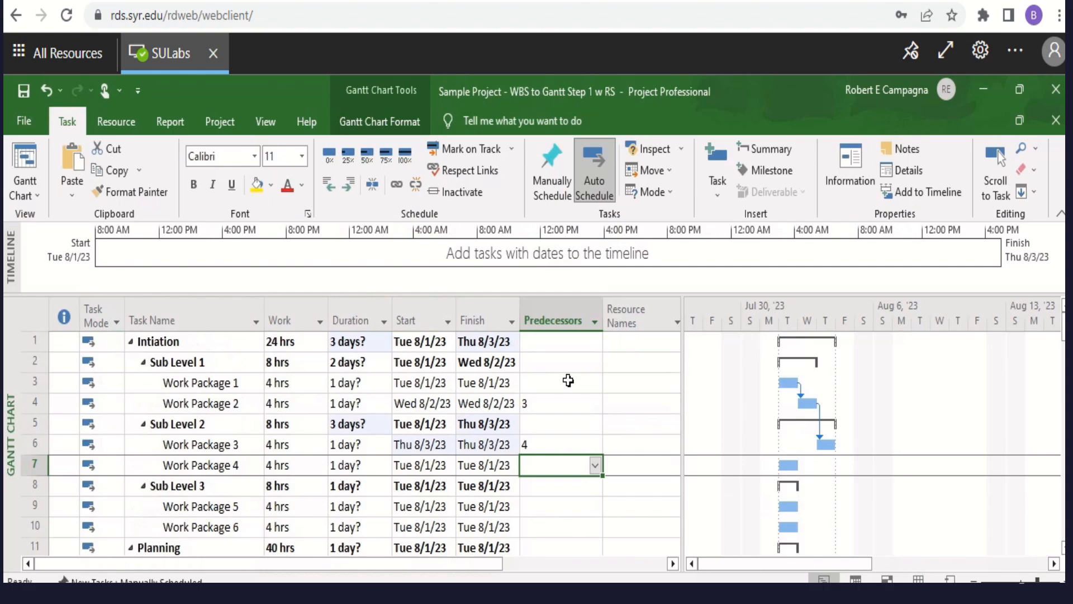
{"action": "type", "text": "6"}
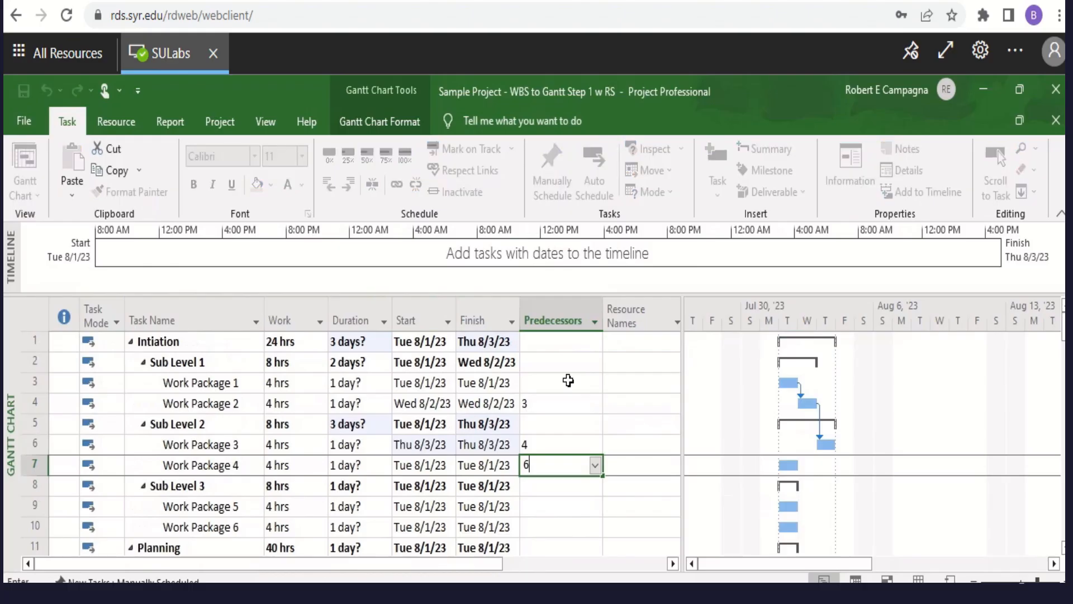
{"action": "key", "text": "Return"}
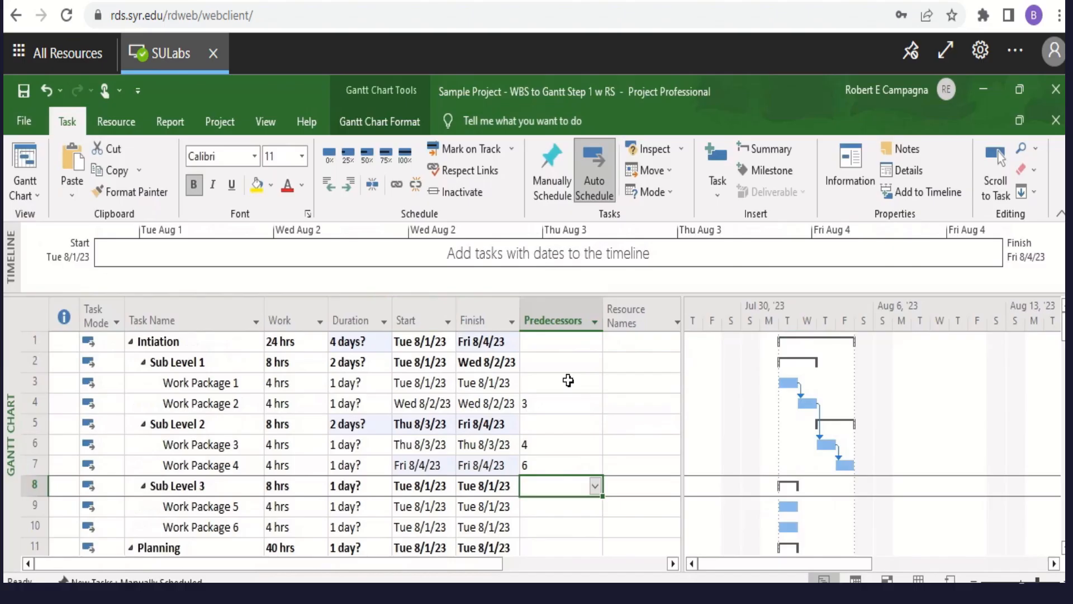
{"action": "key", "text": "Return"}
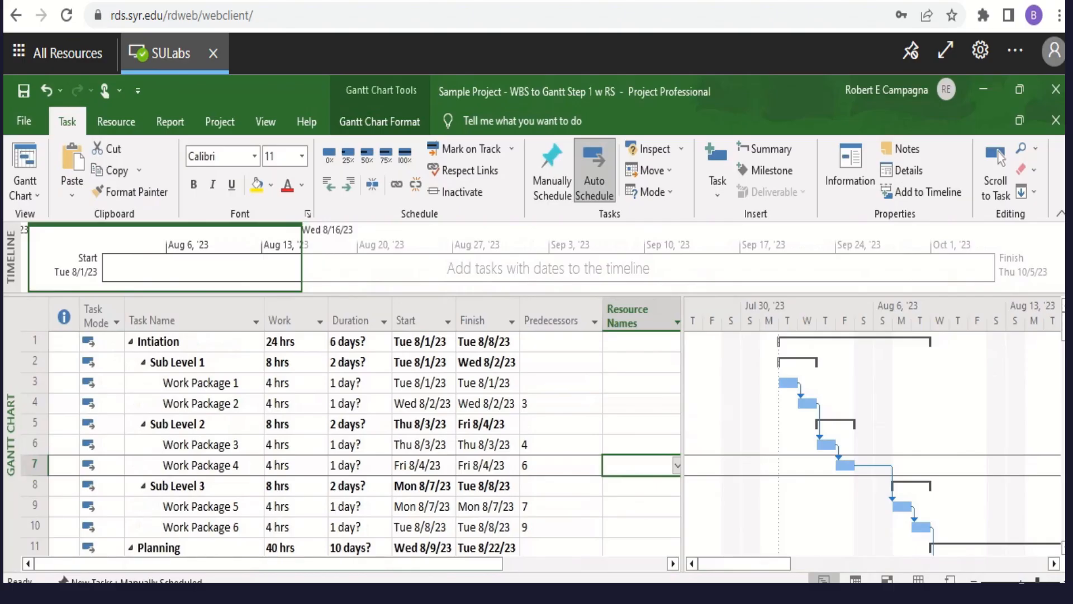
Step: Try to make summary task 1 and summary task 2 the predecessor of Work Package 1
{"action": "left_click", "coordinate": [547, 385]}
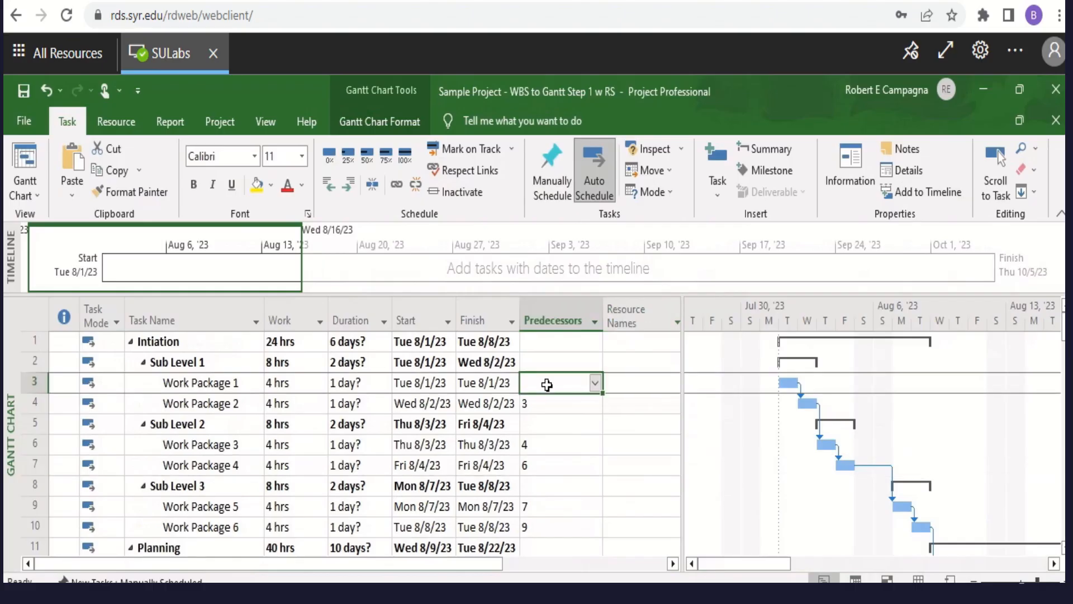
{"action": "type", "text": "1"}
{"action": "key", "text": "Return"}
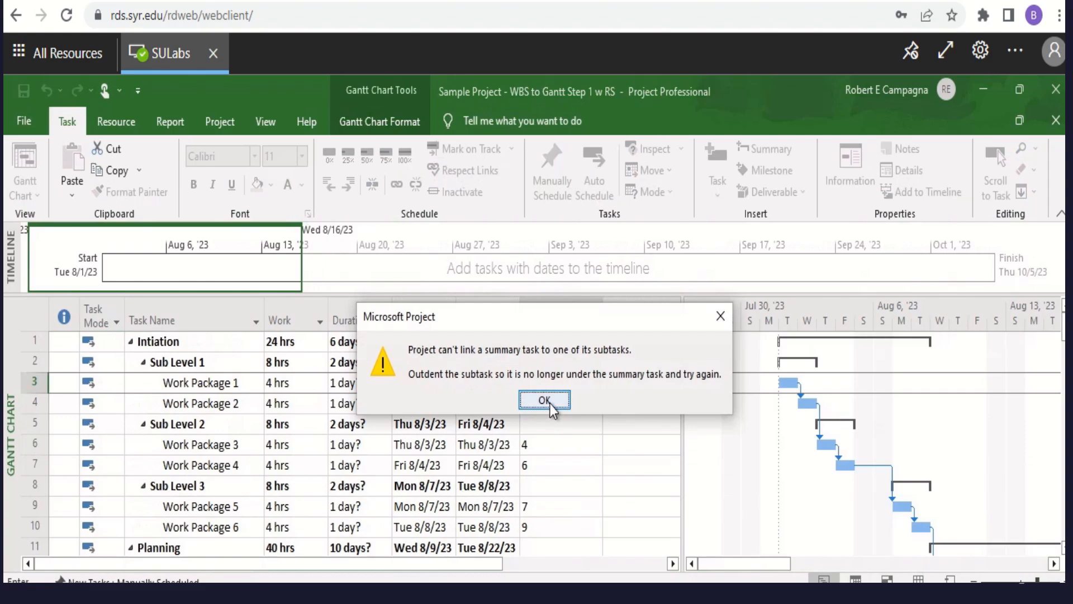
{"action": "left_click", "coordinate": [550, 403]}
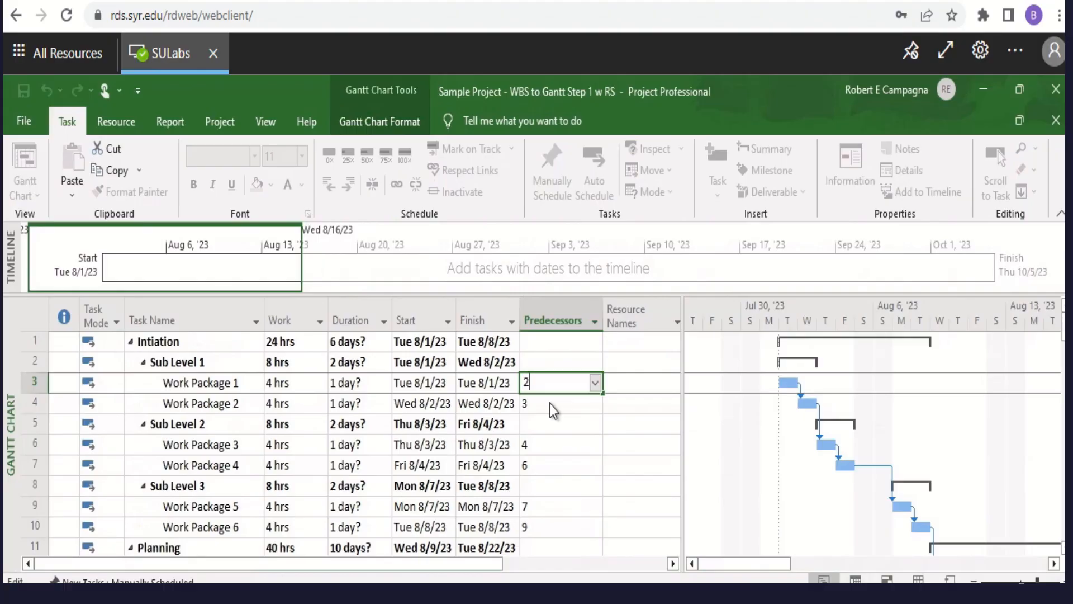
{"action": "type", "text": "2"}
{"action": "key", "text": "Return"}
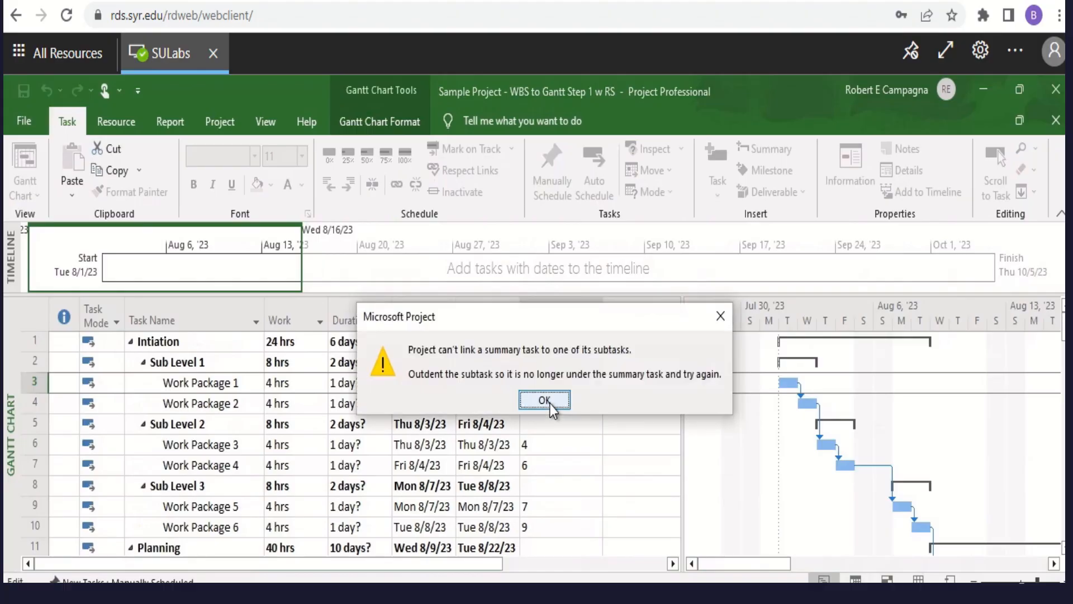
{"action": "left_click", "coordinate": [550, 402]}
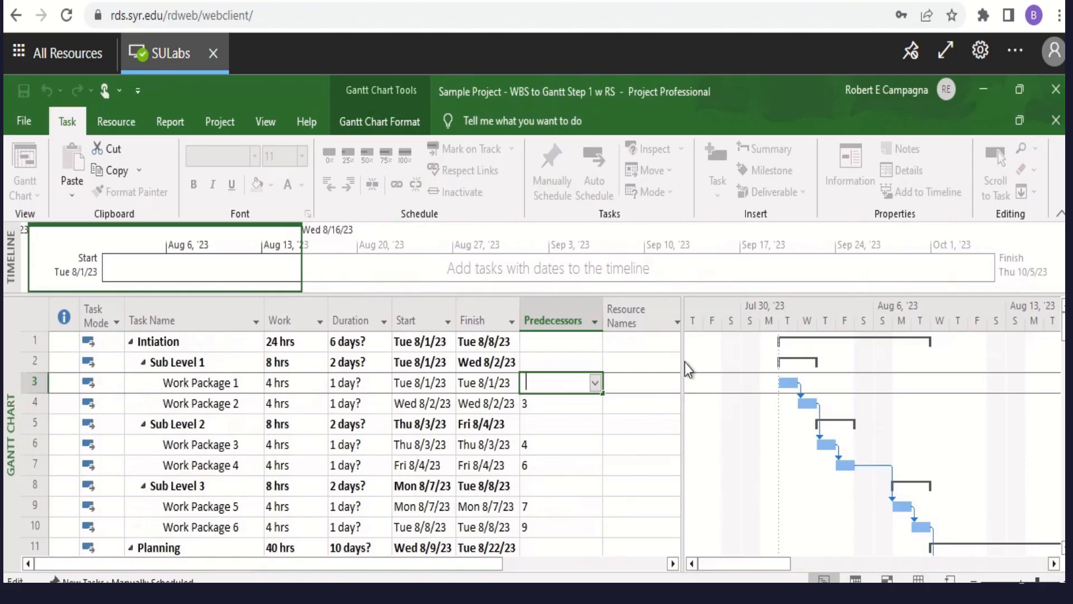
Step: Widen the task table slightly and assign the Proj Manager resource to Work Package 1
{"action": "left_click_drag", "start_coordinate": [682, 358], "coordinate": [686, 357]}
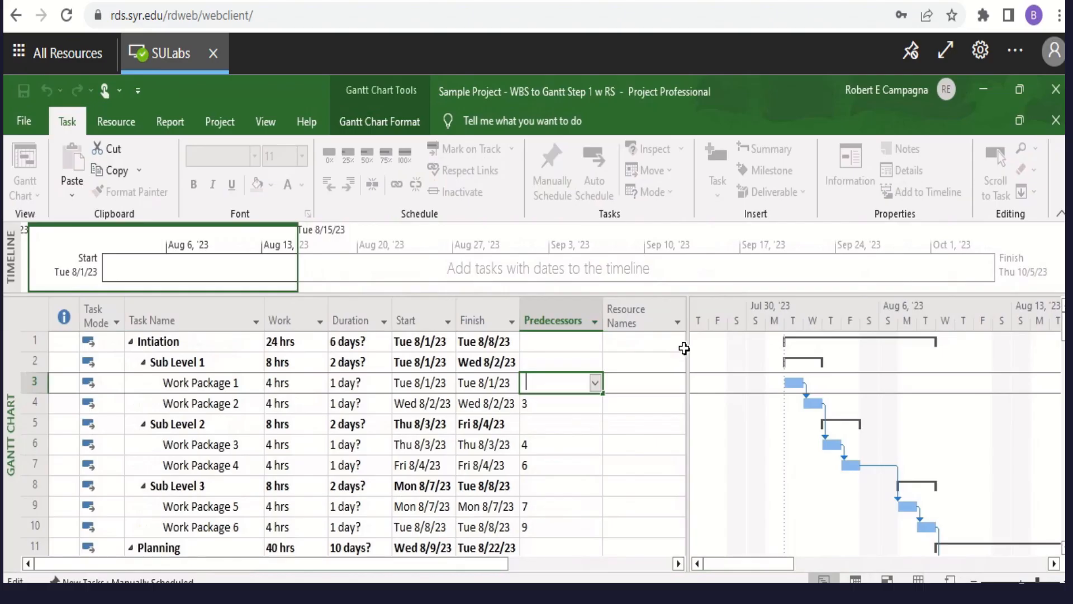
{"action": "left_click_drag", "start_coordinate": [687, 346], "coordinate": [693, 345]}
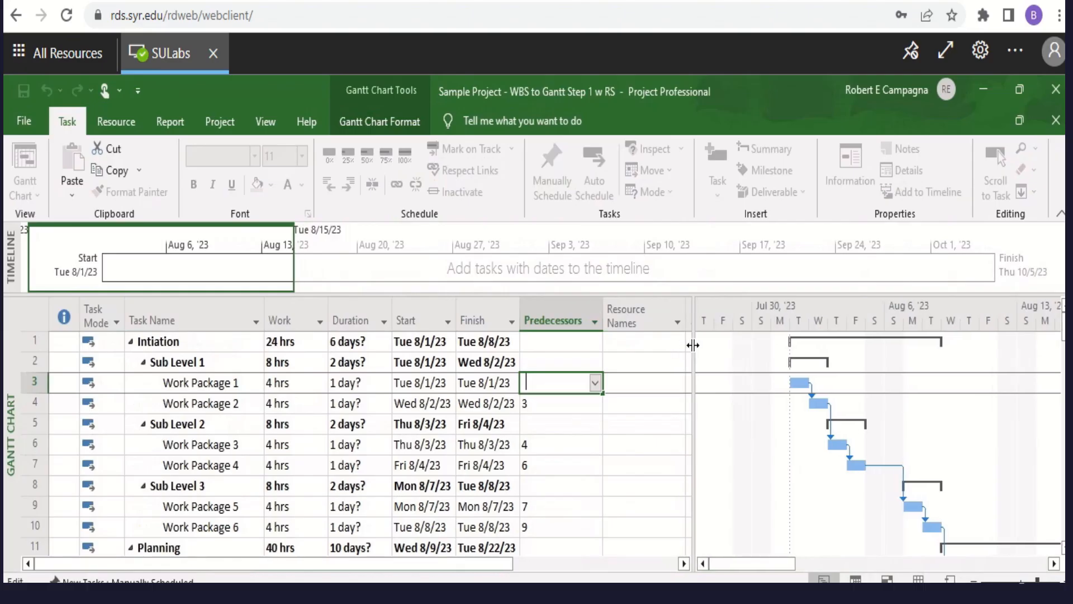
{"action": "left_click", "coordinate": [627, 386]}
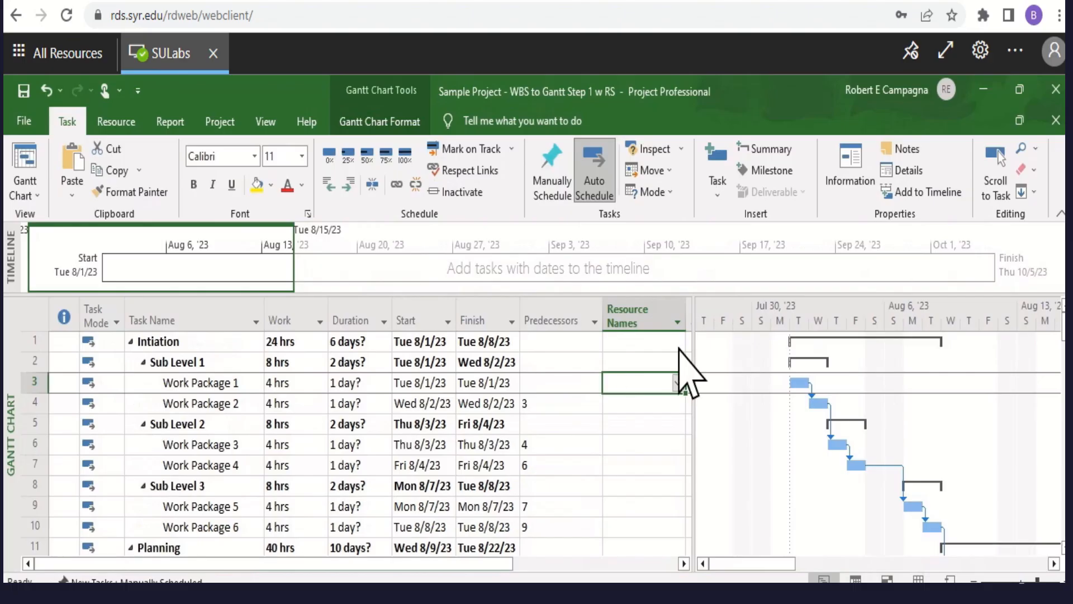
{"action": "left_click", "coordinate": [677, 384]}
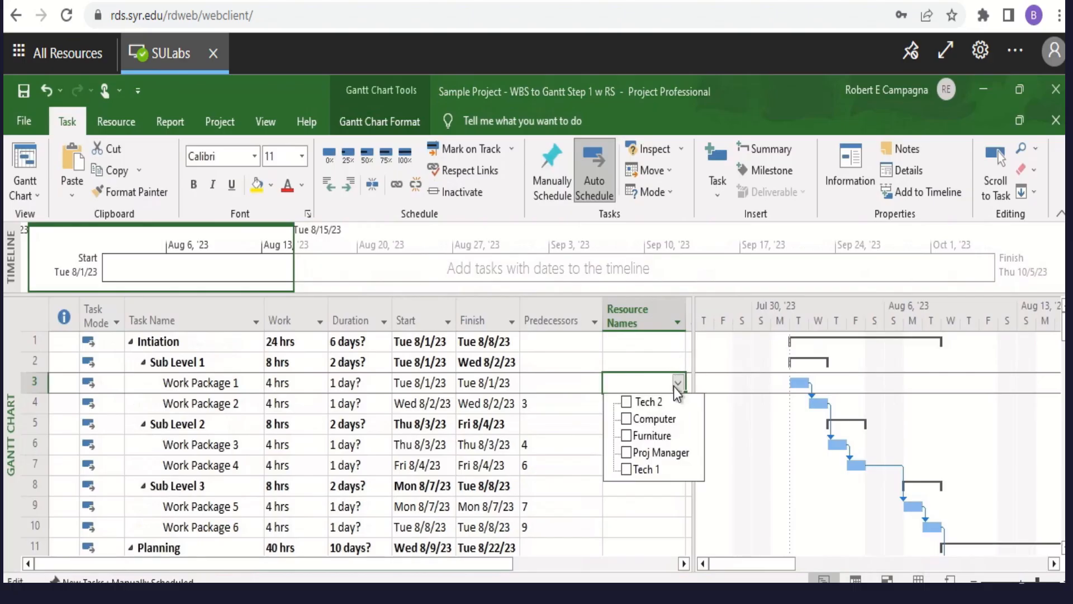
{"action": "left_click", "coordinate": [627, 452]}
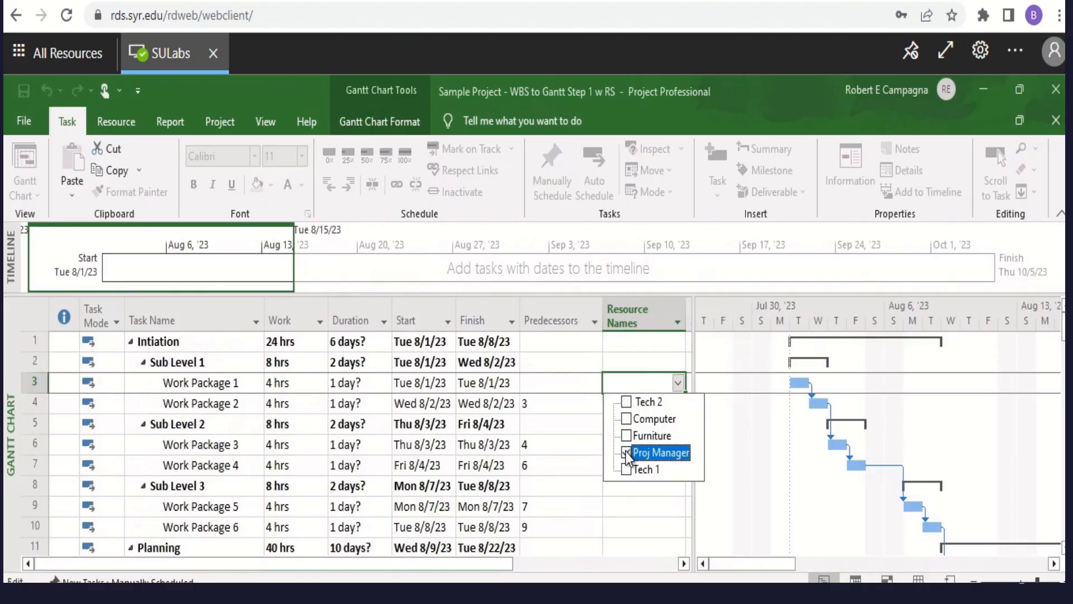
{"action": "key", "text": "Return"}
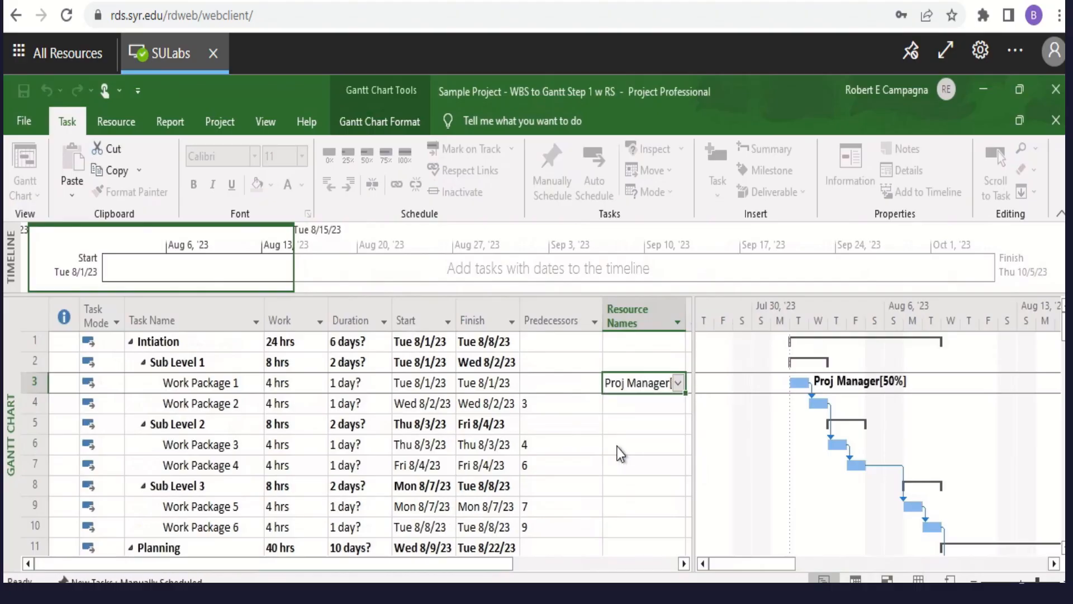
Step: Assign the Proj Manager and Tech 1 resources to Work Package 2
{"action": "left_click", "coordinate": [640, 409]}
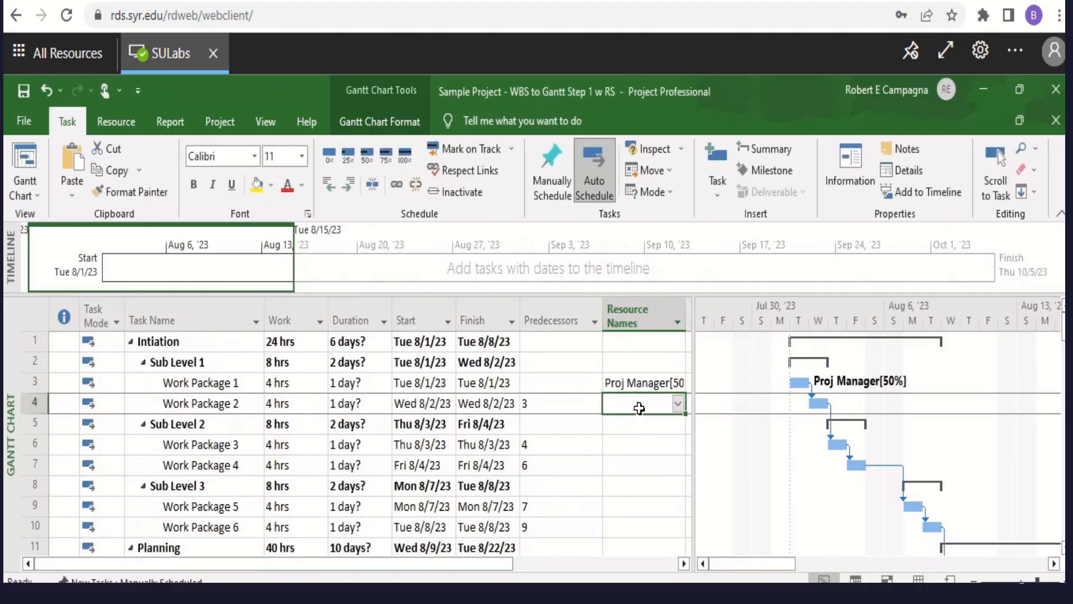
{"action": "left_click", "coordinate": [678, 404]}
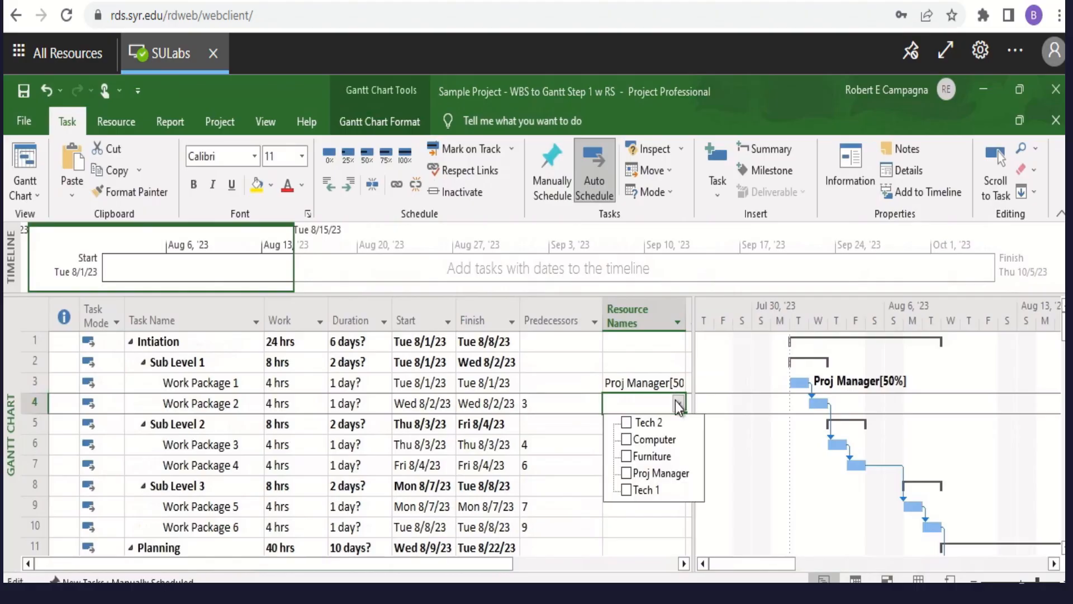
{"action": "left_click", "coordinate": [627, 473]}
{"action": "left_click", "coordinate": [627, 490]}
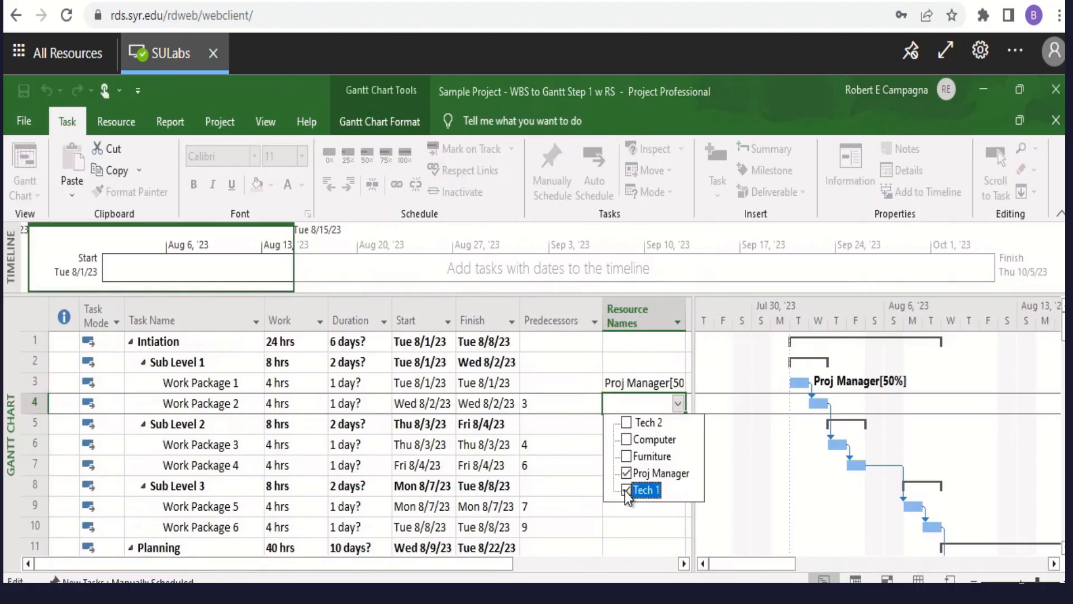
{"action": "key", "text": "Return"}
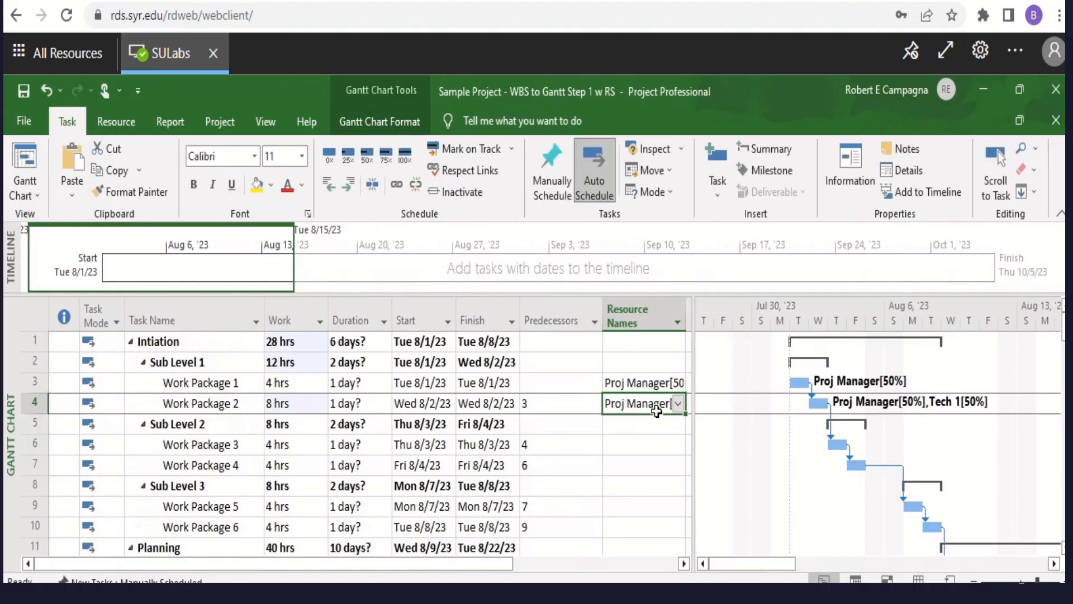
Step: Assign the Proj Manager resource to Work Package 3 and Work Package 4
{"action": "left_click", "coordinate": [650, 444]}
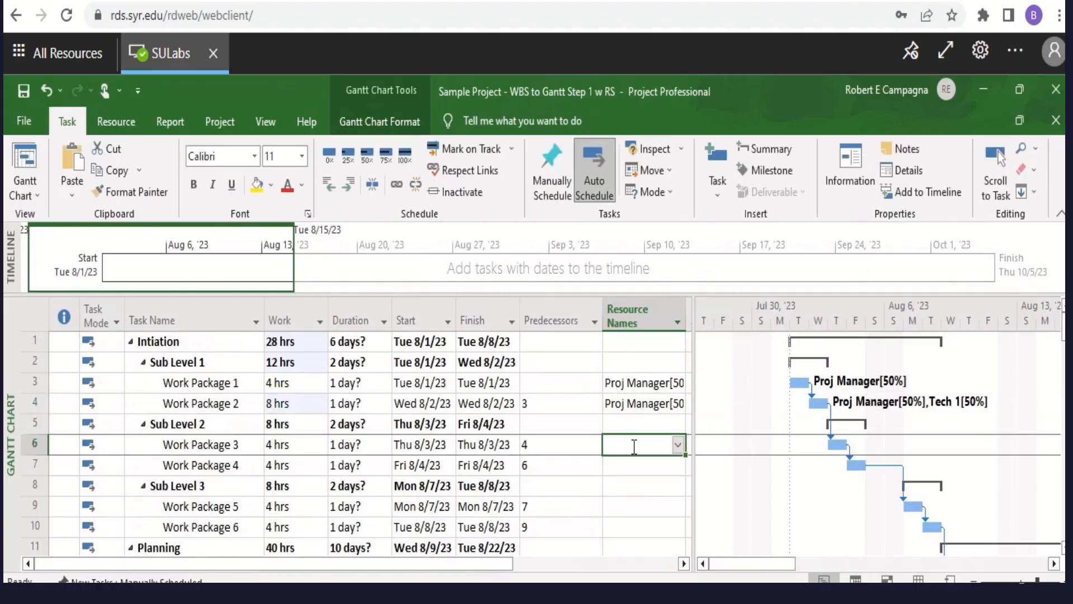
{"action": "left_click", "coordinate": [677, 444]}
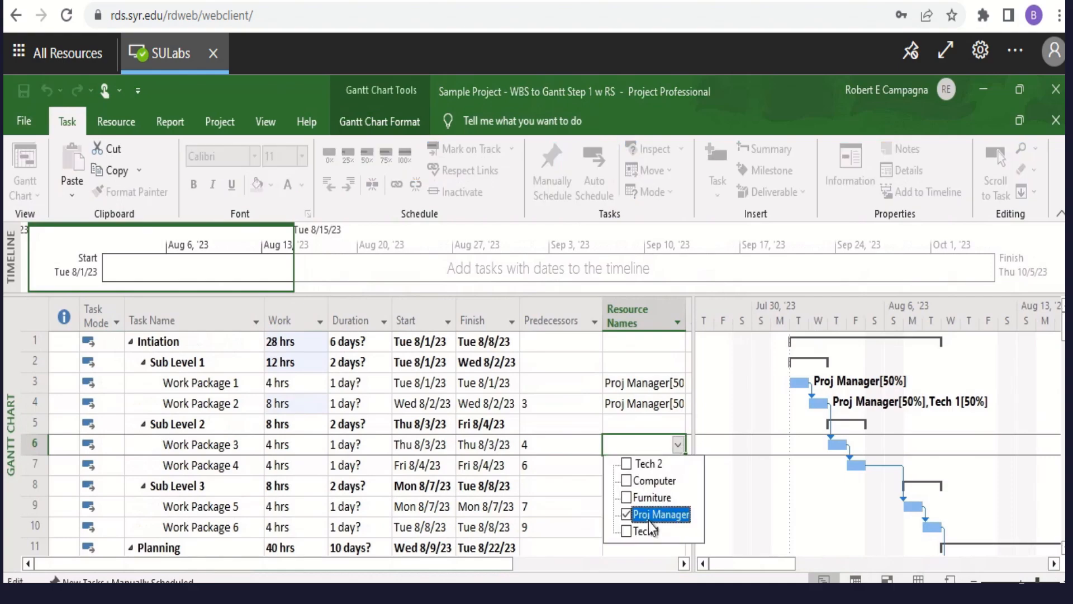
{"action": "key", "text": "Return"}
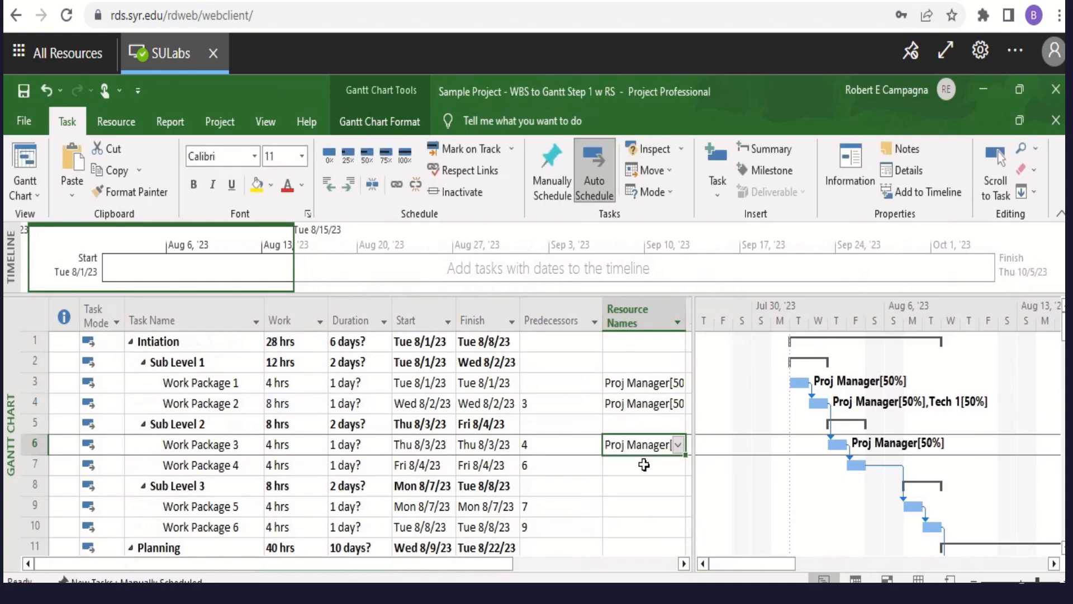
{"action": "left_click", "coordinate": [643, 465]}
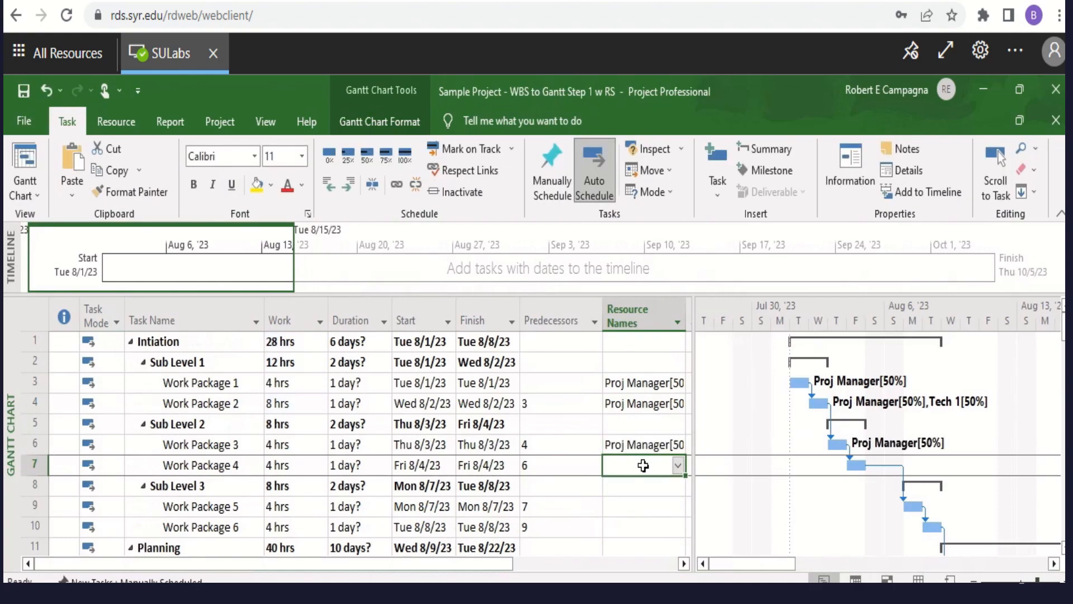
{"action": "left_click", "coordinate": [679, 465]}
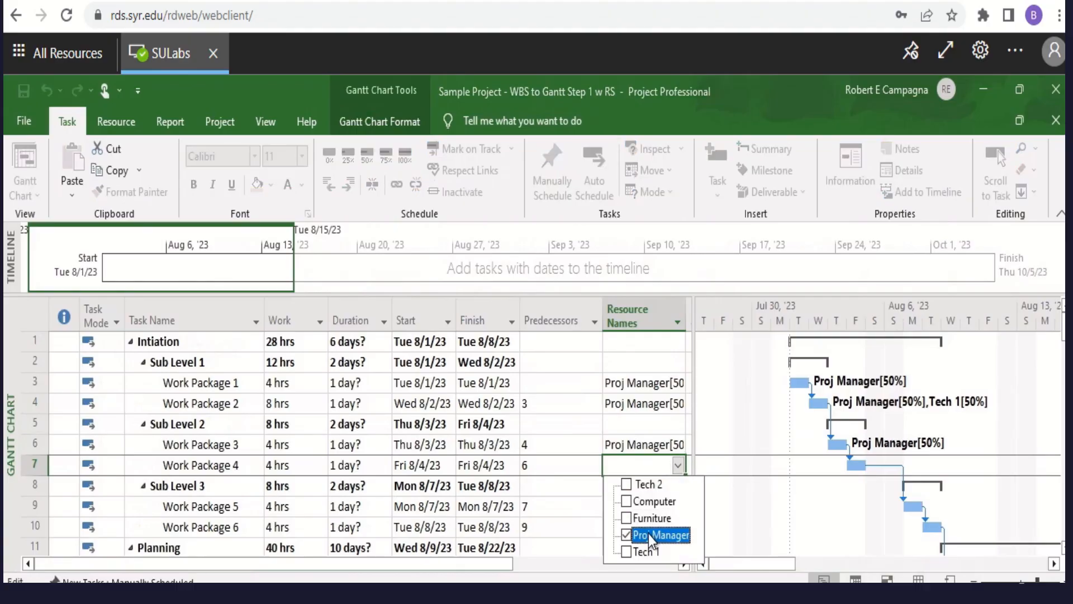
{"action": "key", "text": "Return"}
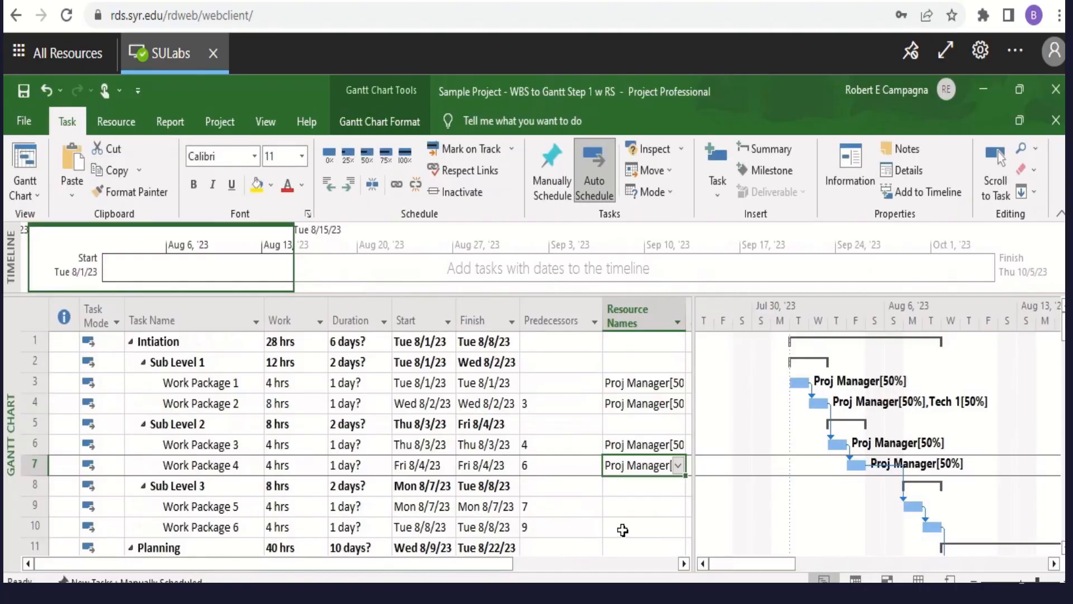
Step: Assign the Proj Manager resource to Work Package 5 and Work Package 6 under Sub Level 3
{"action": "left_click", "coordinate": [642, 509]}
{"action": "left_click", "coordinate": [682, 508]}
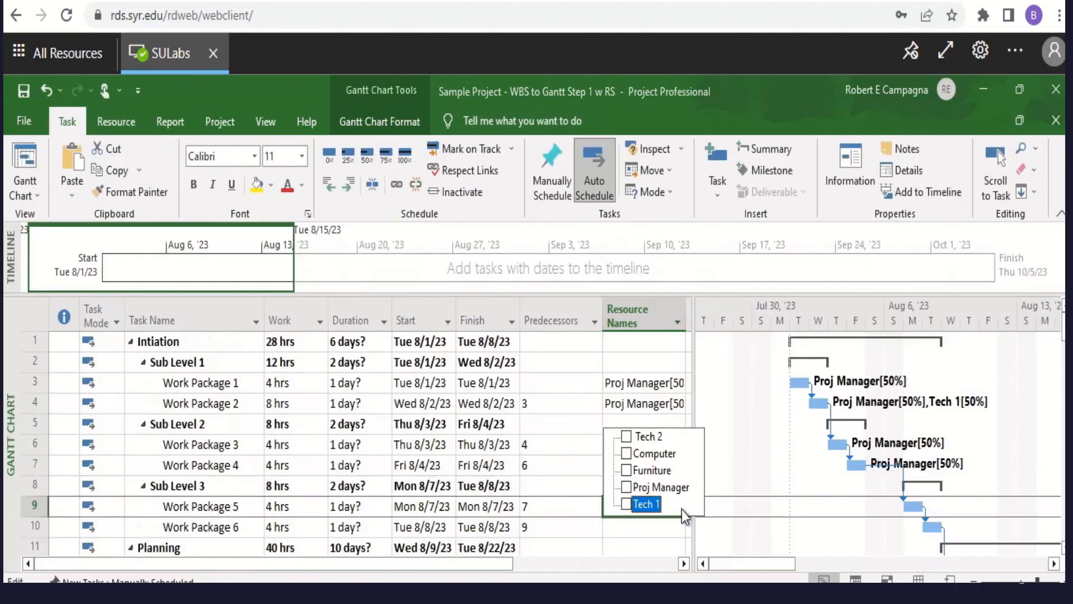
{"action": "left_click", "coordinate": [669, 489]}
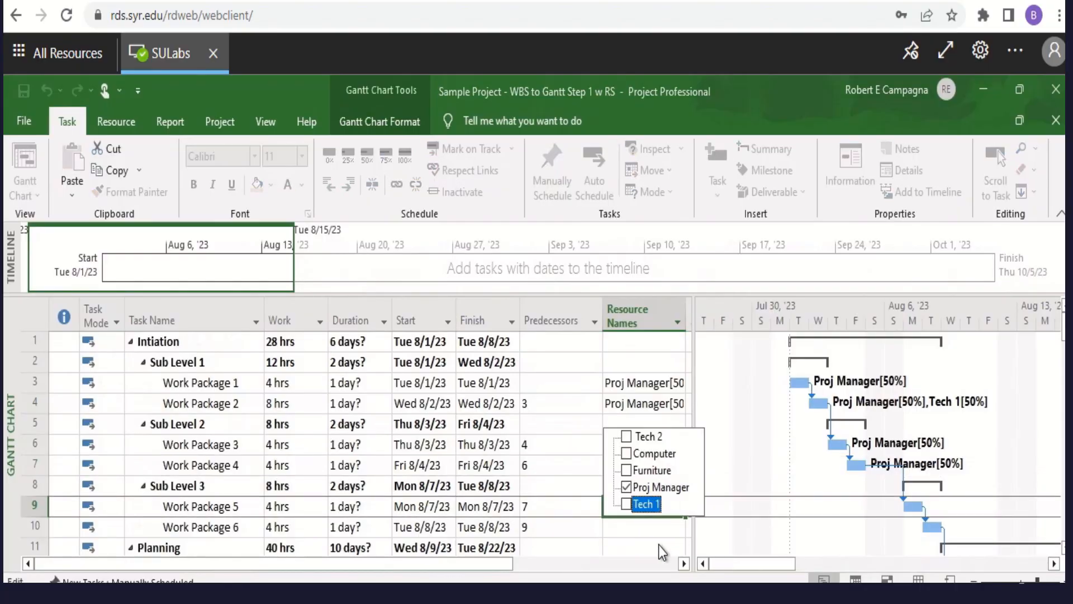
{"action": "key", "text": "Return"}
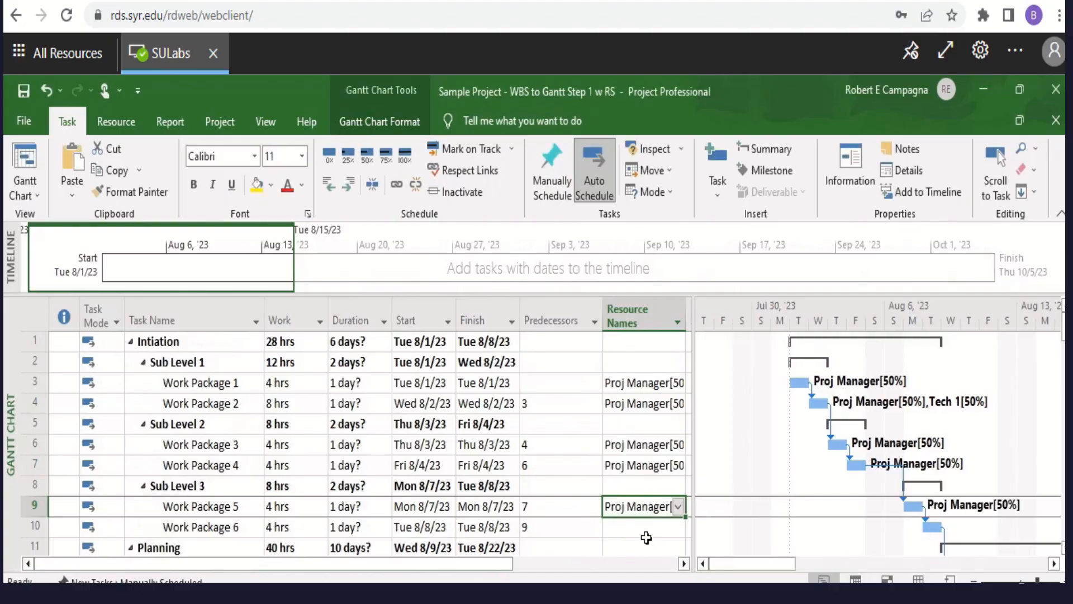
{"action": "left_click", "coordinate": [646, 533]}
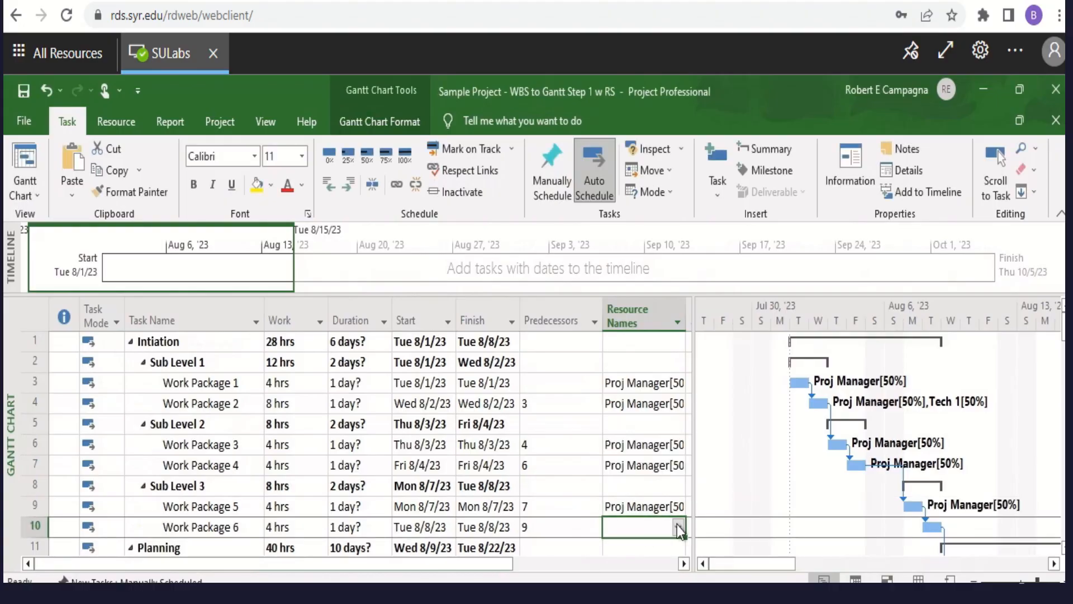
{"action": "left_click", "coordinate": [677, 524]}
{"action": "left_click", "coordinate": [666, 508]}
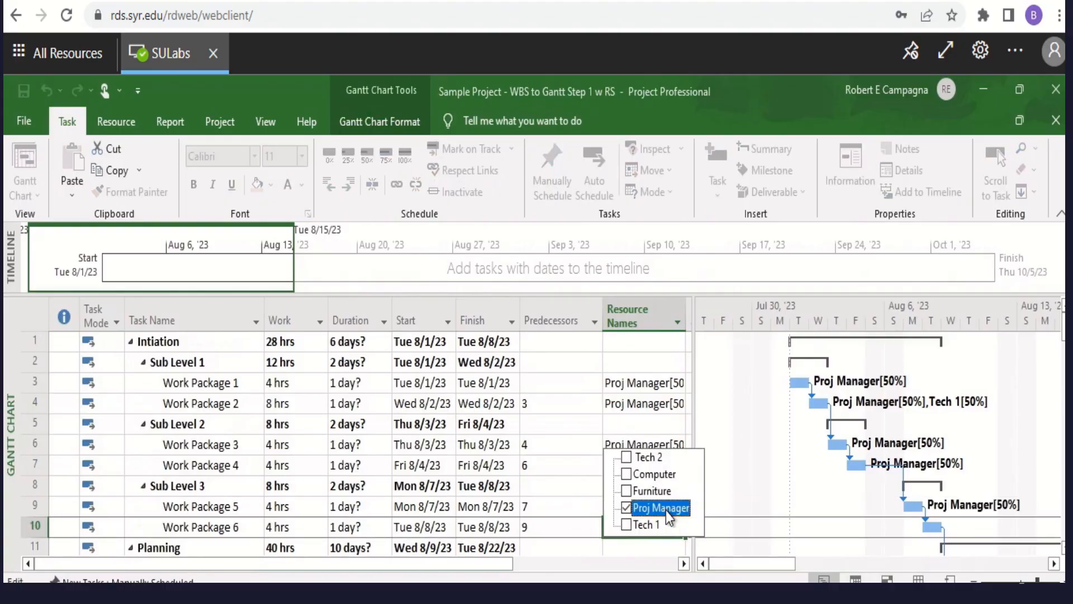
{"action": "key", "text": "Return"}
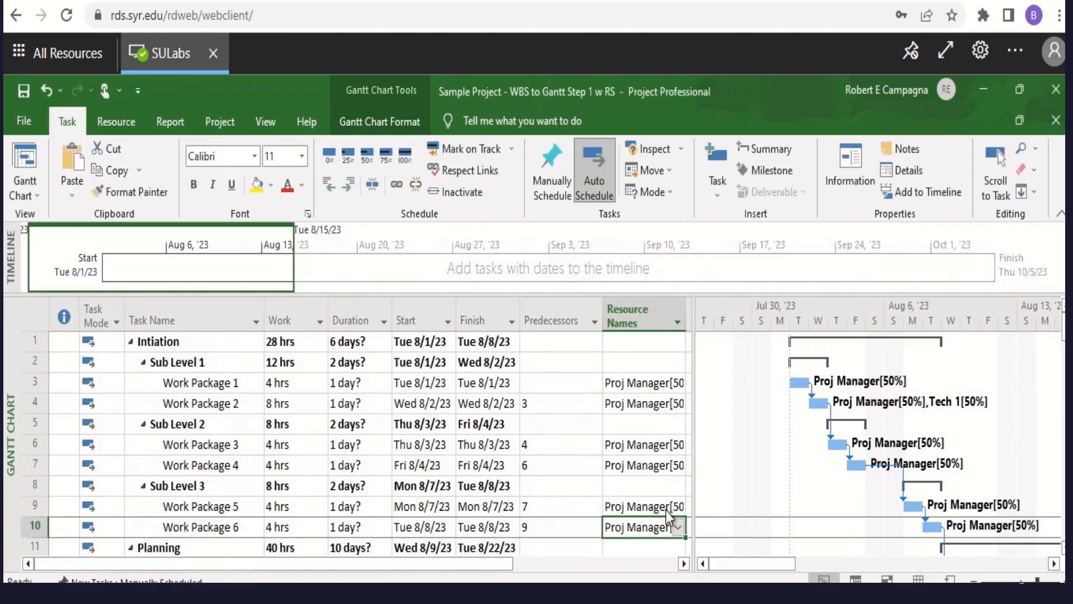
Step: Assign the Proj Manager, Tech 1 and Tech 2 resources to Work Package 7 in the Planning phase
{"action": "scroll", "coordinate": [487, 438], "scroll_direction": "down", "scroll_amount": 1}
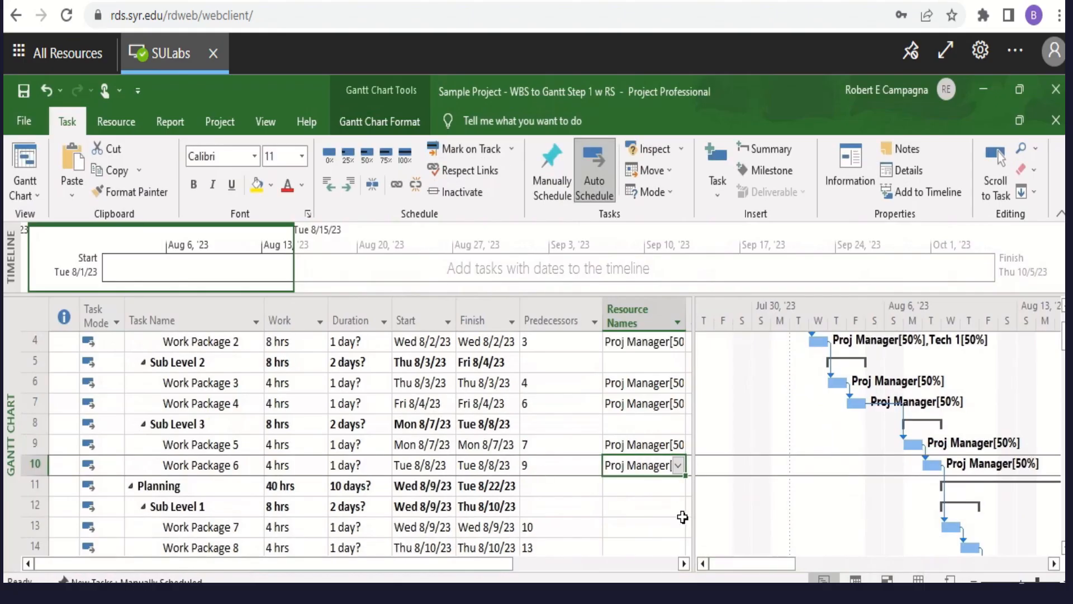
{"action": "key", "text": "Down"}
{"action": "key", "text": "Down"}
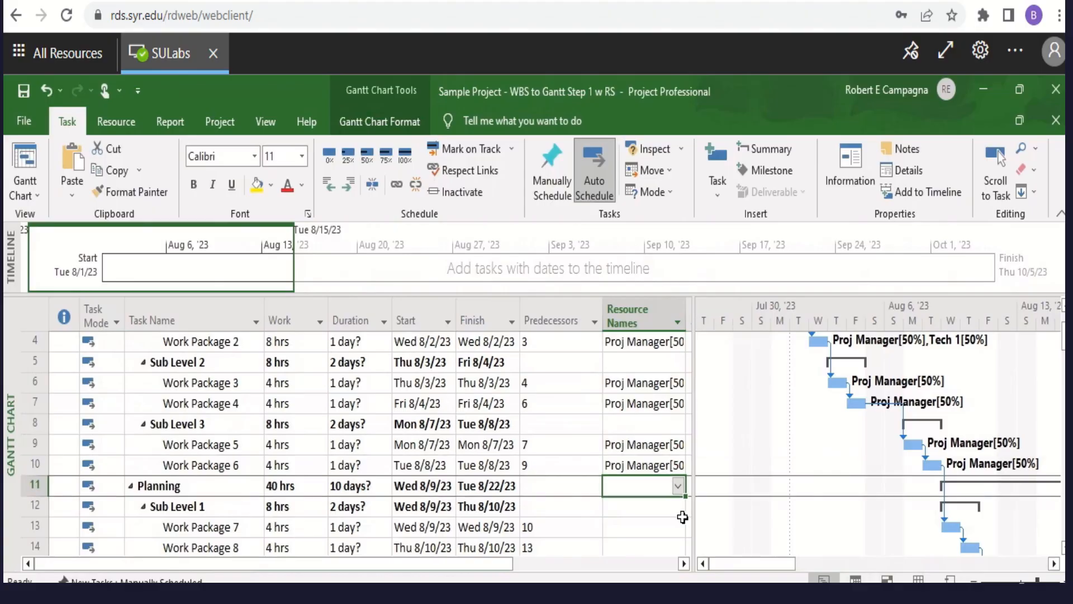
{"action": "key", "text": "Down"}
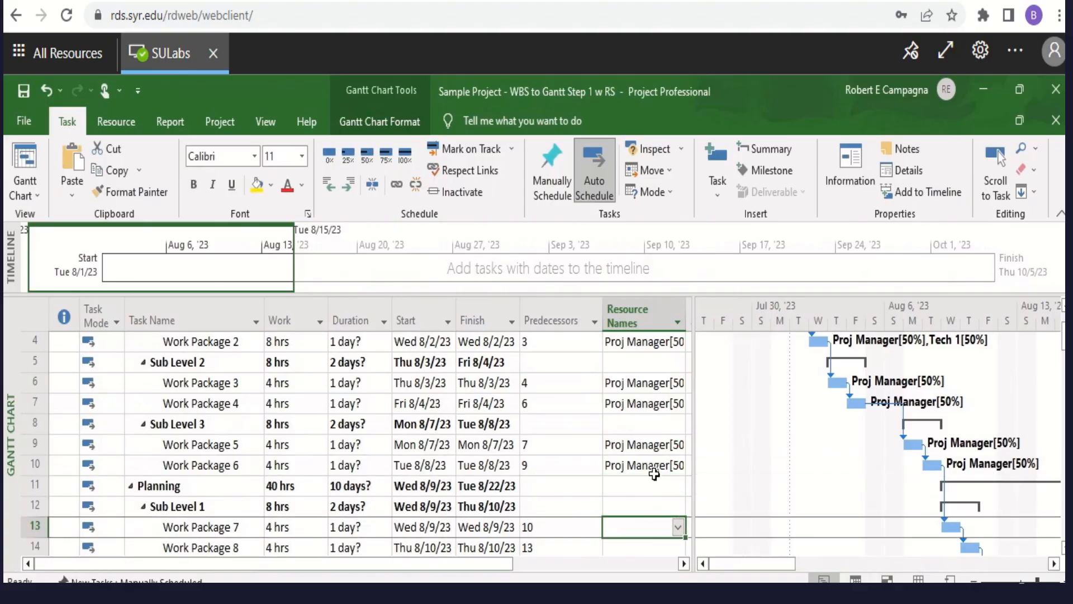
{"action": "left_click", "coordinate": [678, 528]}
{"action": "left_click", "coordinate": [671, 509]}
{"action": "left_click", "coordinate": [659, 524]}
{"action": "left_click", "coordinate": [638, 458]}
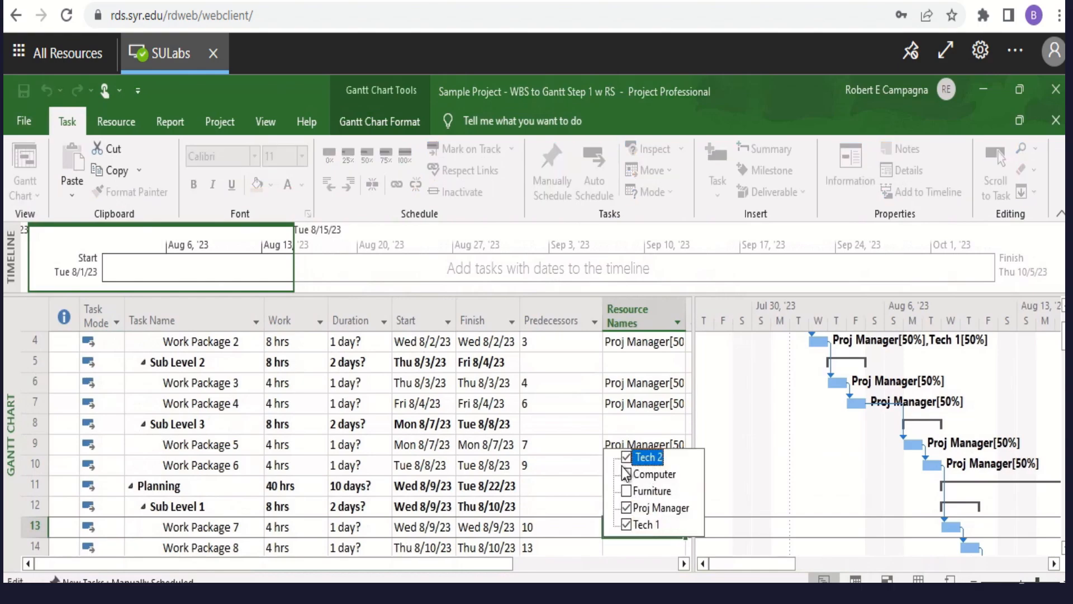
{"action": "key", "text": "Return"}
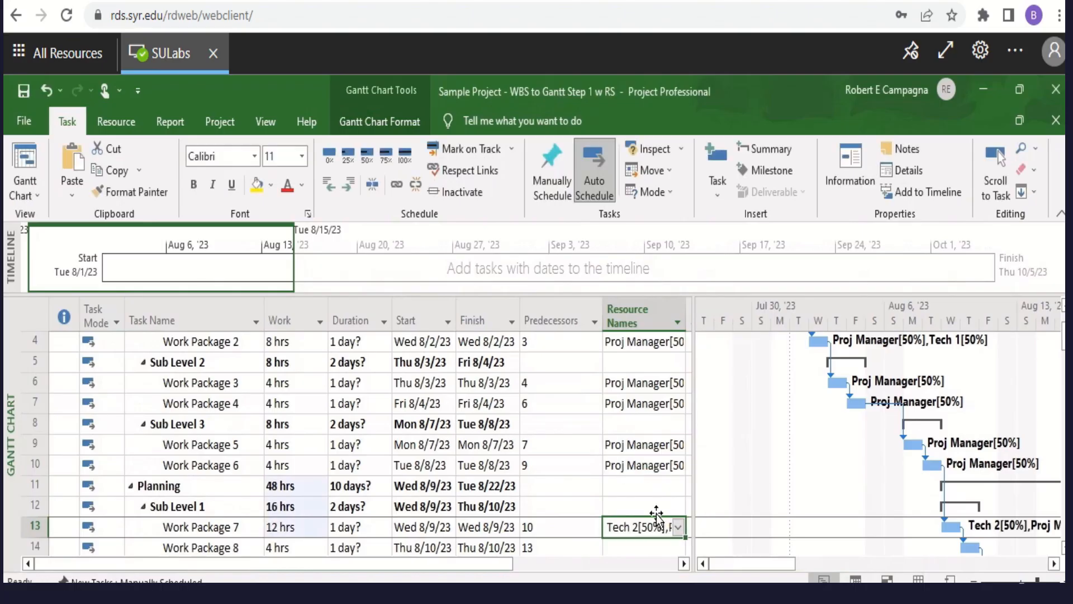
Step: Assign the Proj Manager, Tech 1 and Tech 2 resources to Work Package 8
{"action": "left_click", "coordinate": [626, 549]}
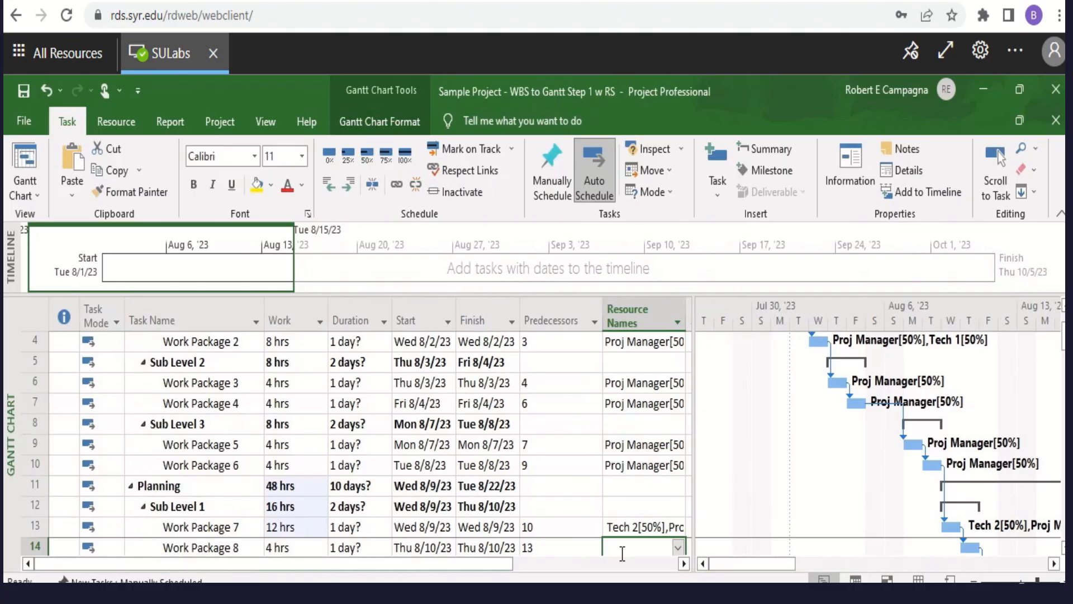
{"action": "key", "text": "Down"}
{"action": "key", "text": "Down"}
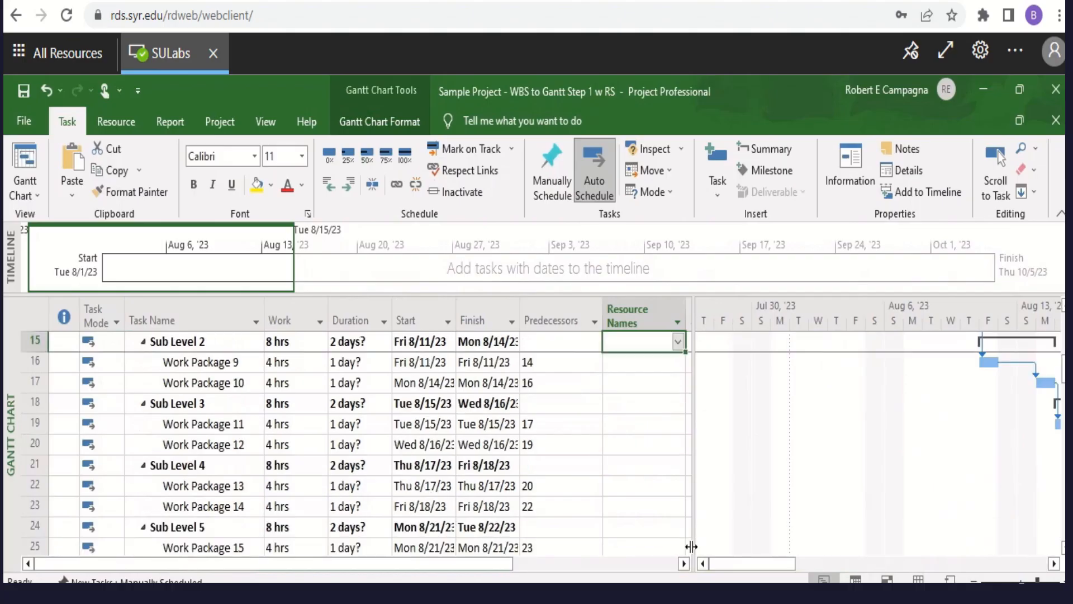
{"action": "key", "text": "Up"}
{"action": "key", "text": "Up"}
{"action": "key", "text": "Up"}
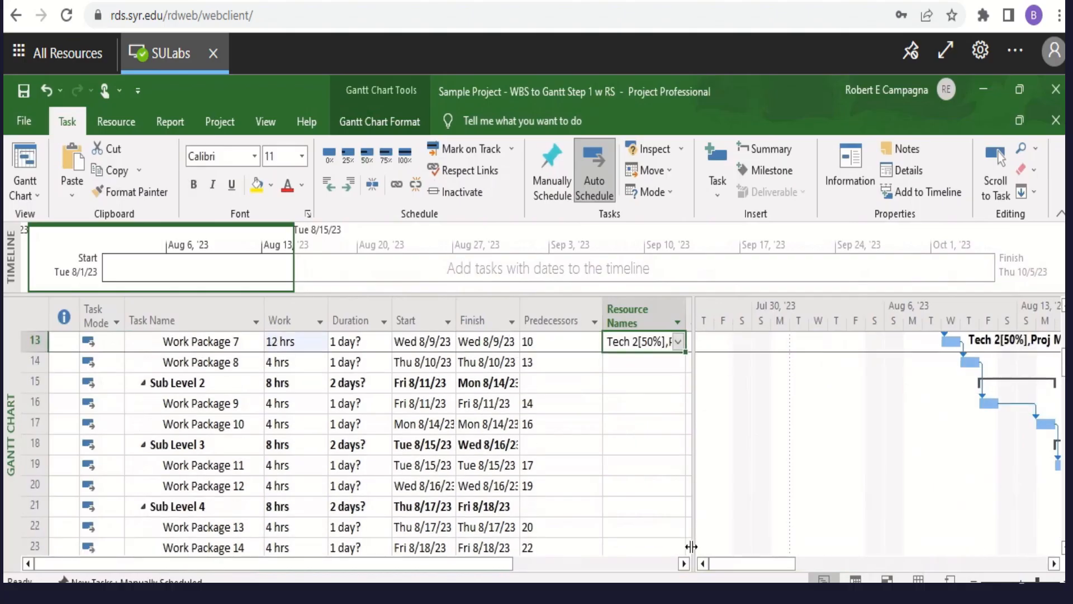
{"action": "key", "text": "Down"}
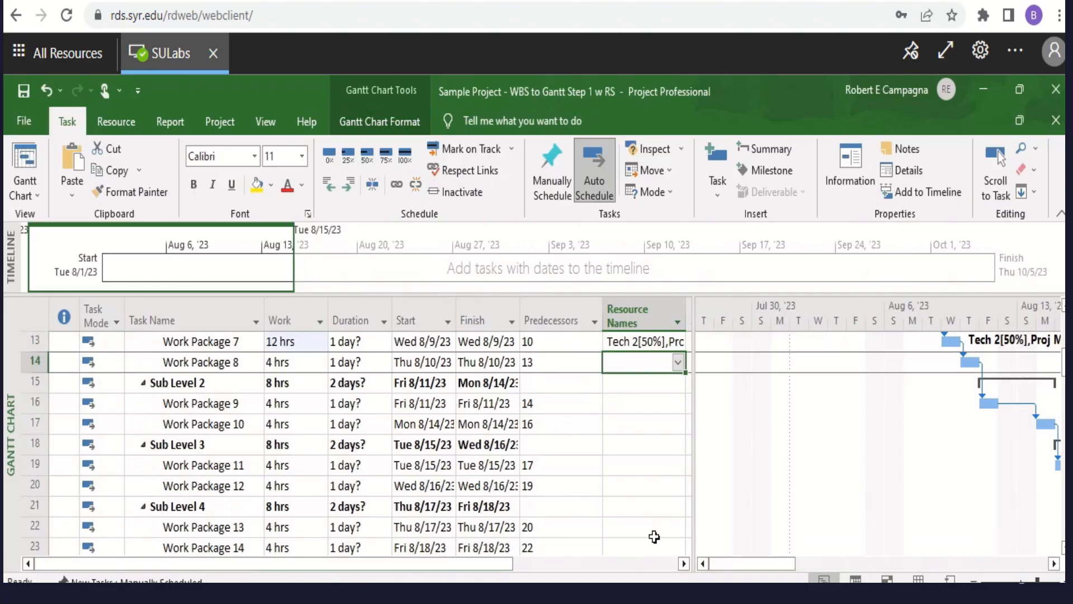
{"action": "left_click", "coordinate": [680, 363]}
{"action": "left_click", "coordinate": [638, 432]}
{"action": "left_click", "coordinate": [637, 448]}
{"action": "left_click", "coordinate": [639, 383]}
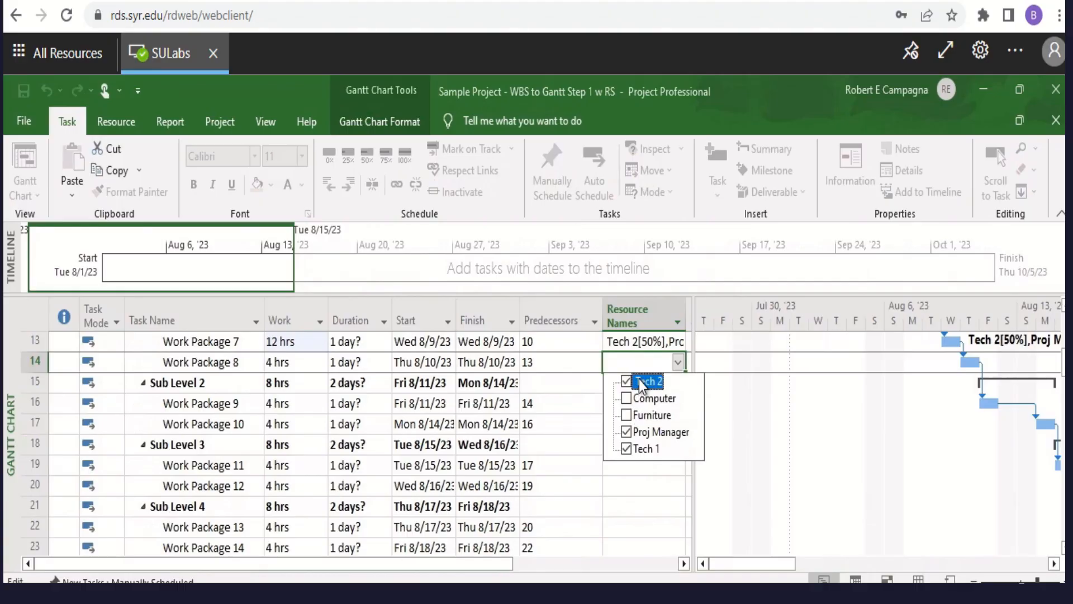
{"action": "key", "text": "Return"}
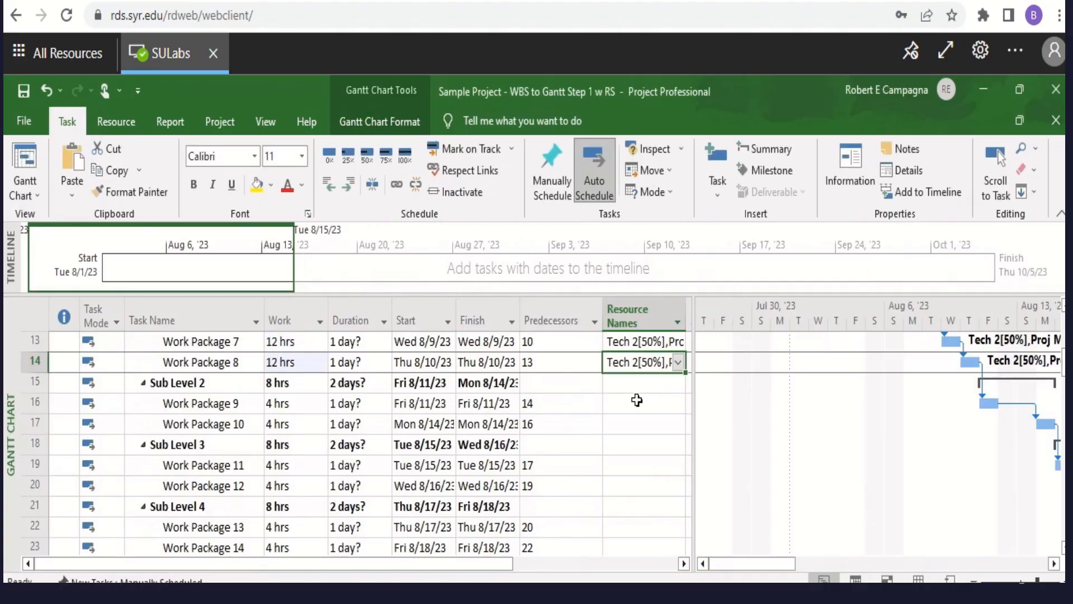
Step: Assign the Tech 2, Proj Manager and Tech 1 resources to Work Package 9 and select Work Package 10's resource cell
{"action": "left_click", "coordinate": [637, 402]}
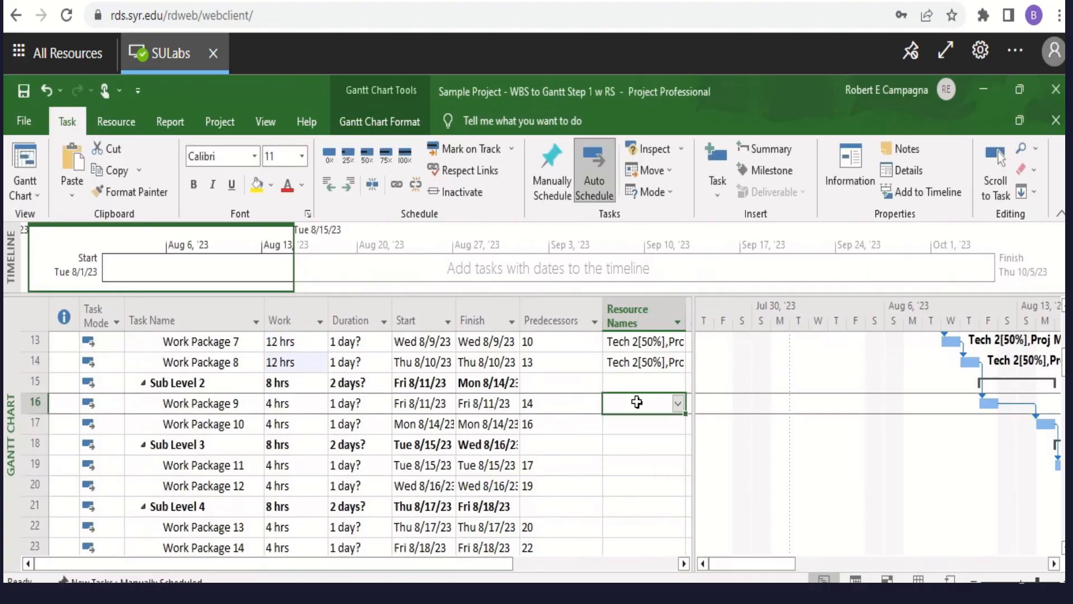
{"action": "left_click", "coordinate": [679, 402]}
{"action": "left_click", "coordinate": [640, 423]}
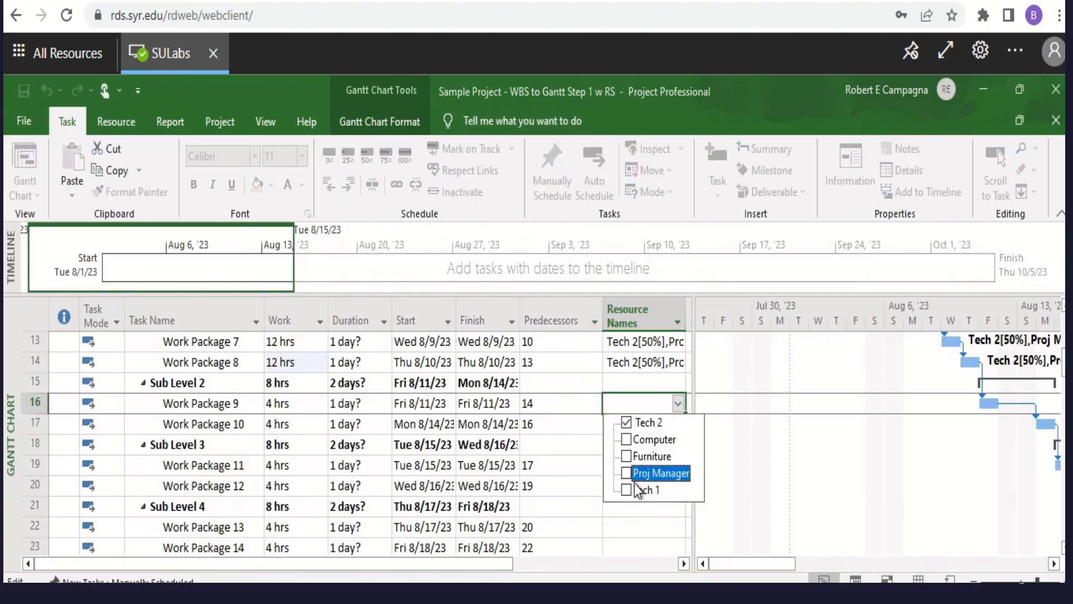
{"action": "left_click", "coordinate": [640, 474]}
{"action": "left_click", "coordinate": [639, 491]}
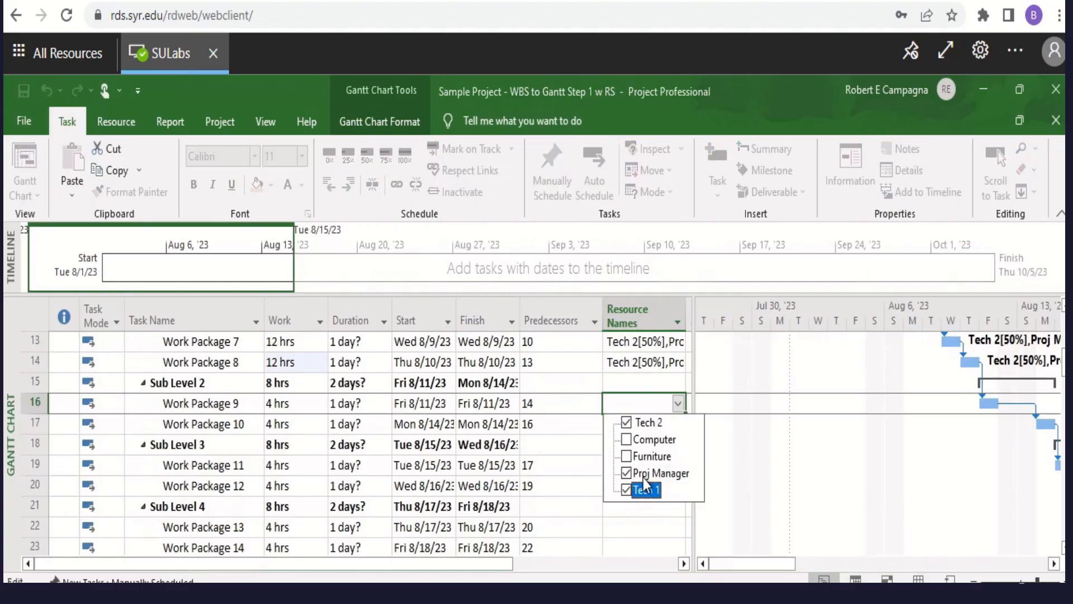
{"action": "key", "text": "Return"}
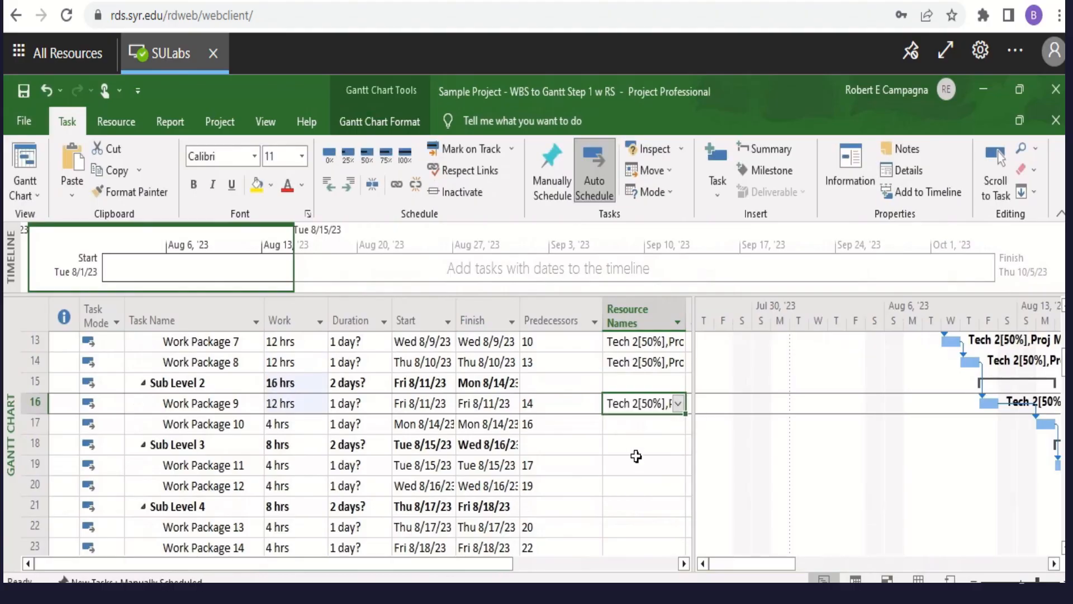
{"action": "left_click", "coordinate": [644, 424]}
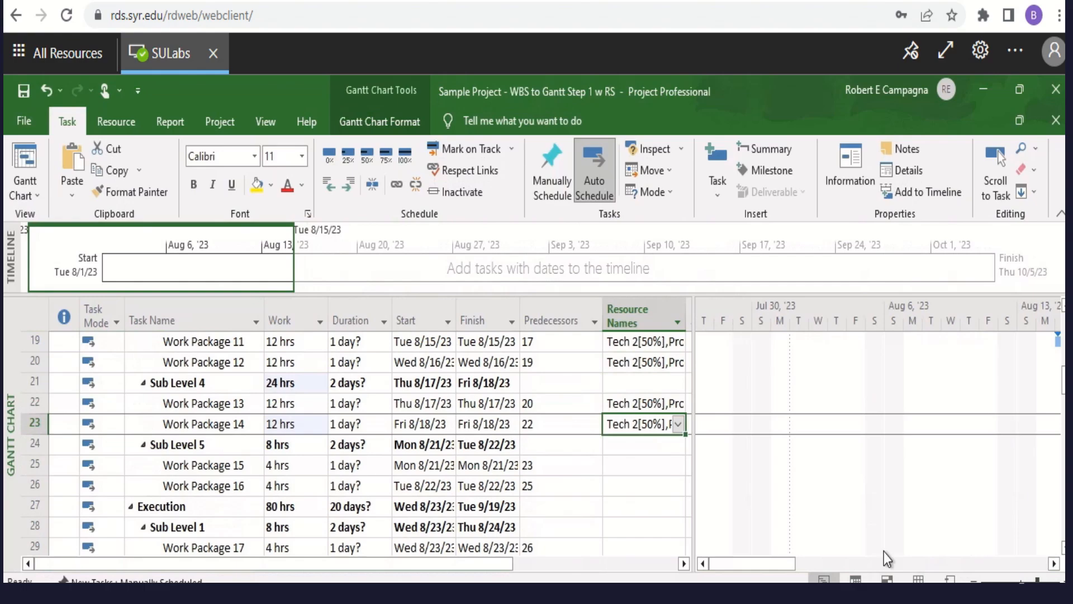
Step: Assign the Computer and Proj Manager resources to Work Package 15 under Sub Level 5
{"action": "left_click", "coordinate": [639, 462]}
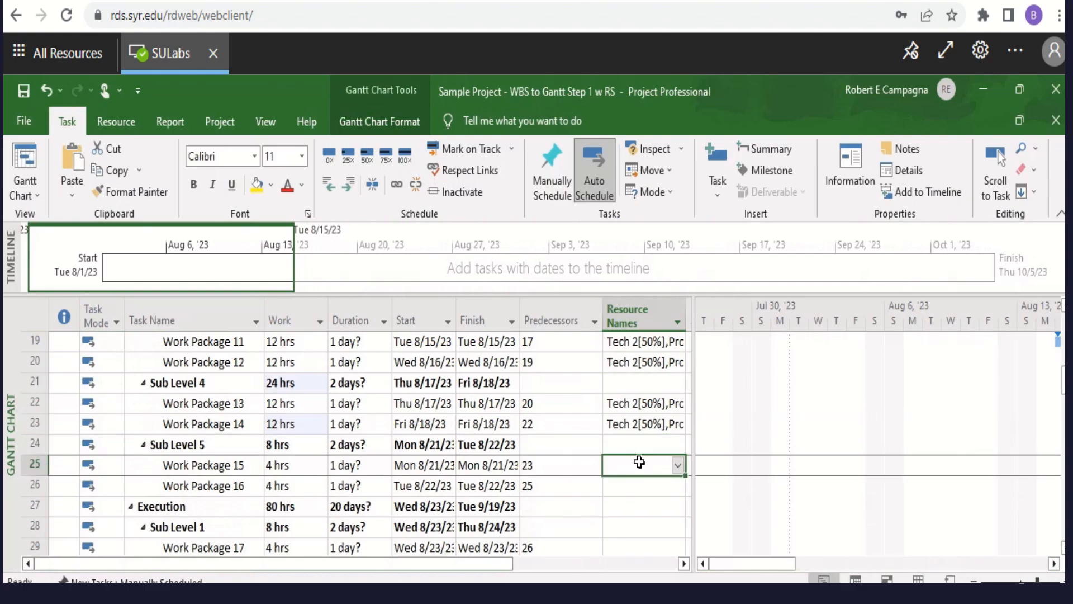
{"action": "left_click", "coordinate": [678, 465]}
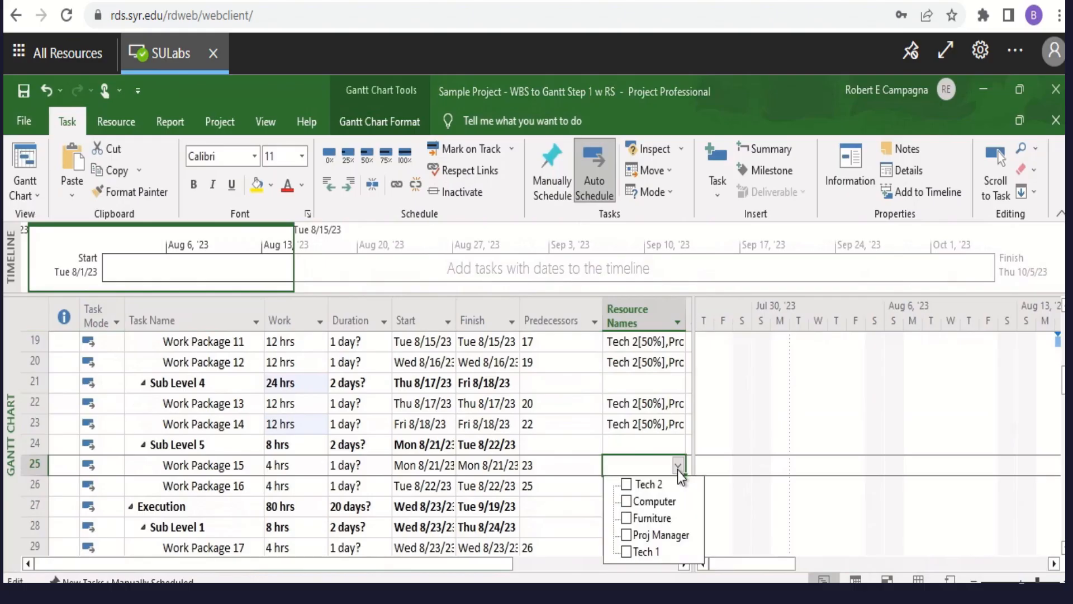
{"action": "left_click", "coordinate": [650, 505]}
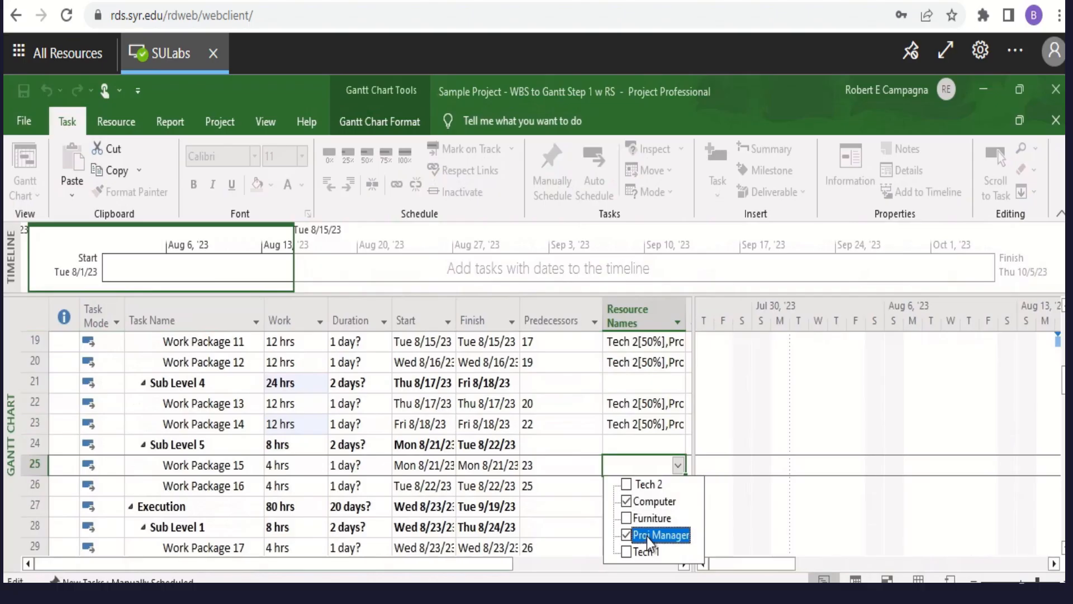
{"action": "key", "text": "Return"}
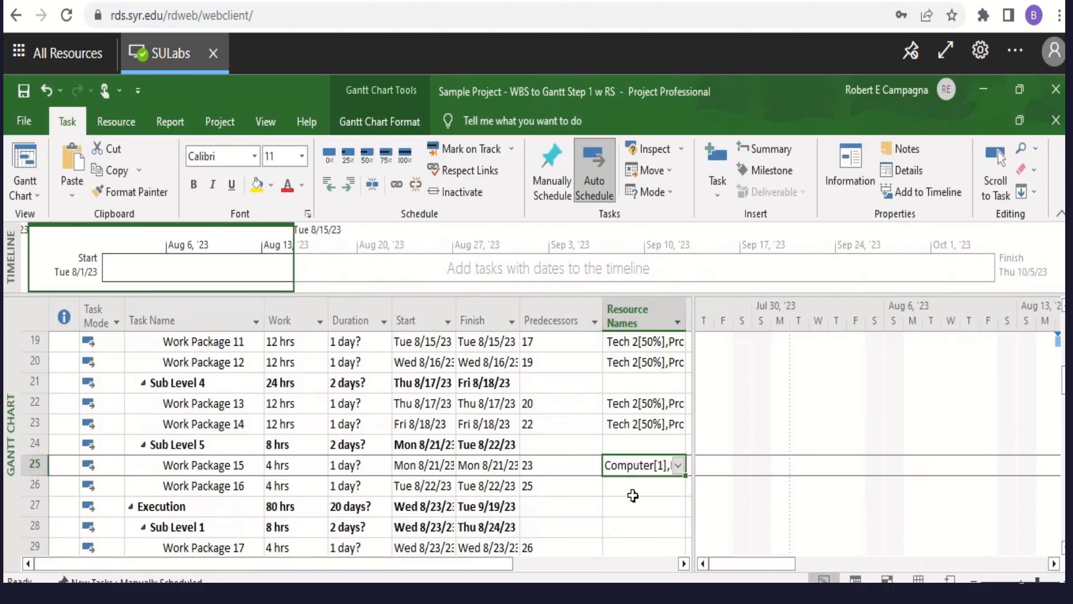
Step: Assign the Furniture and Proj Manager resources to Work Package 16
{"action": "left_click", "coordinate": [632, 494]}
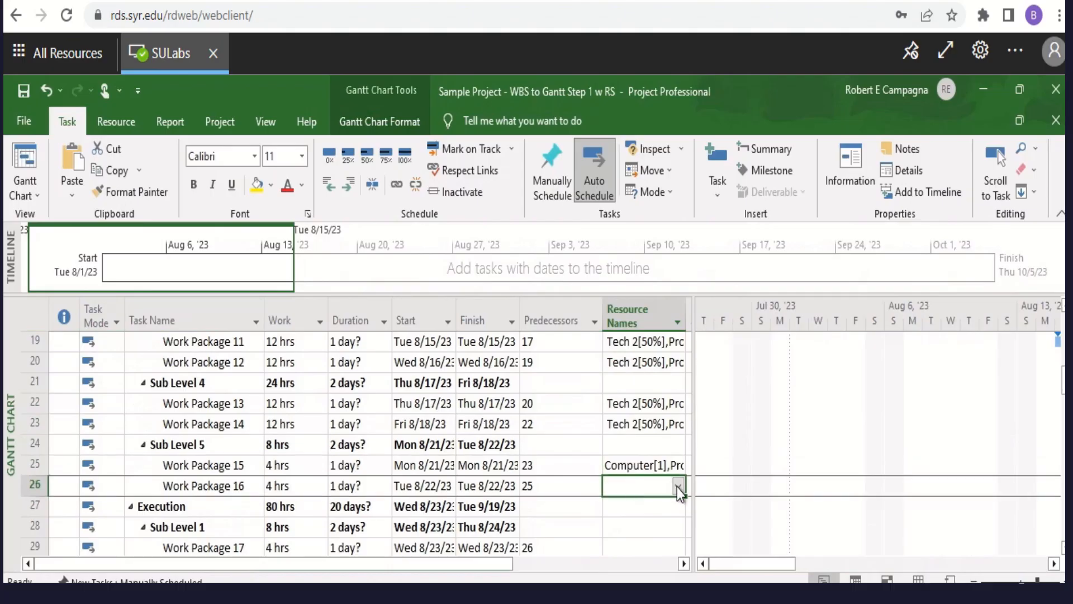
{"action": "left_click", "coordinate": [678, 486]}
{"action": "left_click", "coordinate": [652, 539]}
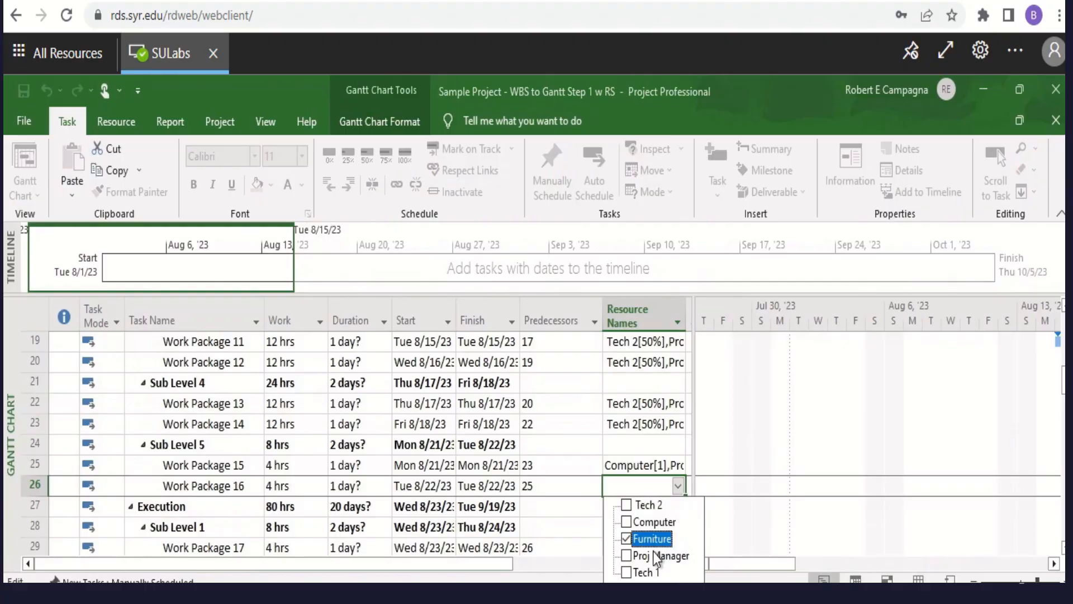
{"action": "key", "text": "Return"}
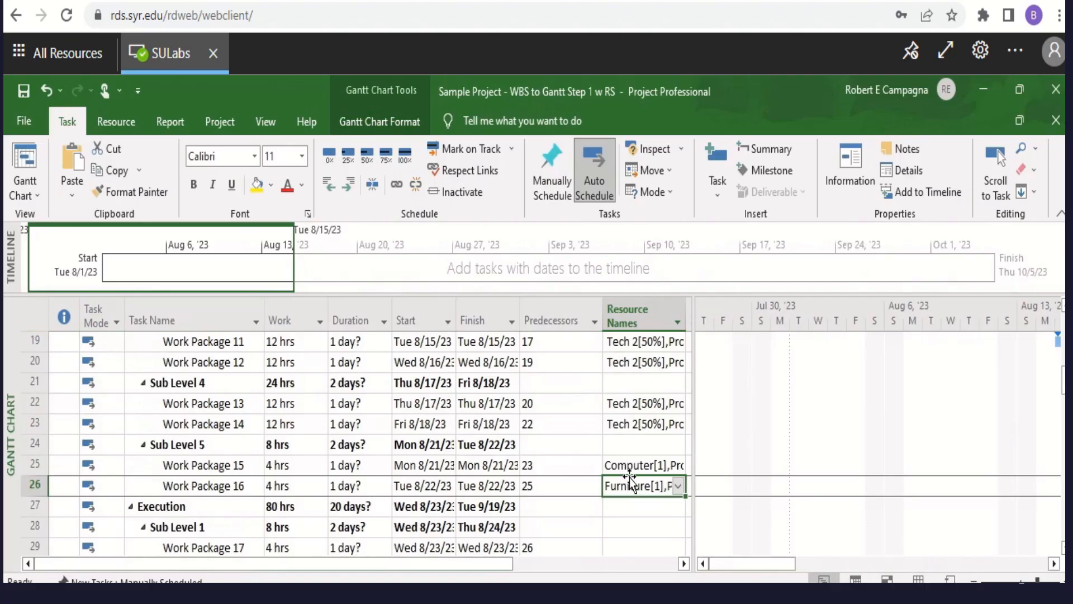
Step: Assign the Tech 2 and Tech 1 resources to Work Package 17 under Execution's Sub Level 1
{"action": "key", "text": "Down"}
{"action": "key", "text": "Down"}
{"action": "key", "text": "Down"}
{"action": "key", "text": "Down"}
{"action": "key", "text": "Down"}
{"action": "key", "text": "Down"}
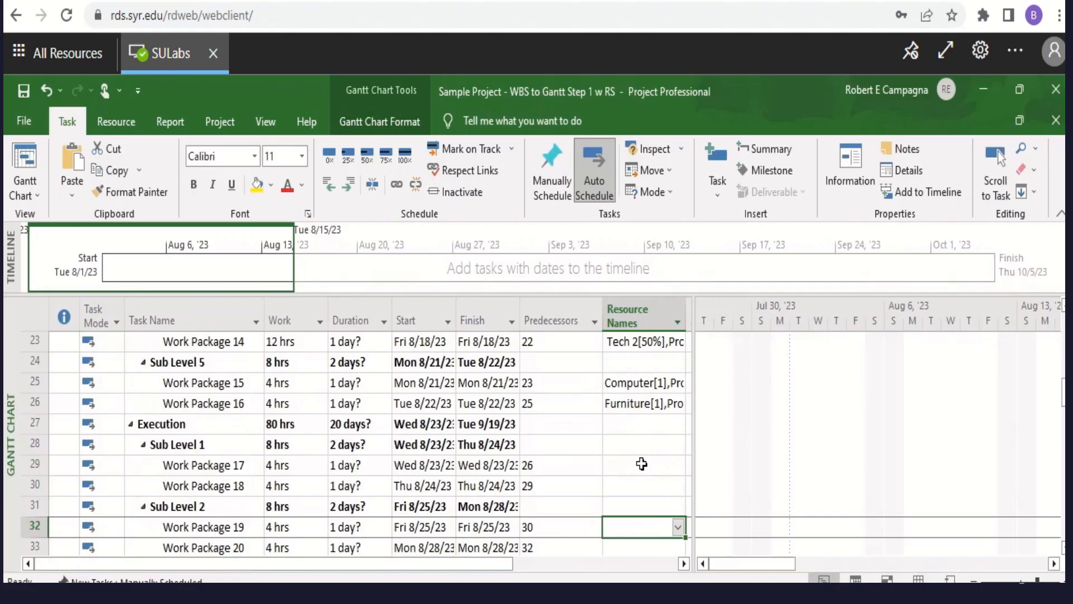
{"action": "left_click", "coordinate": [642, 464]}
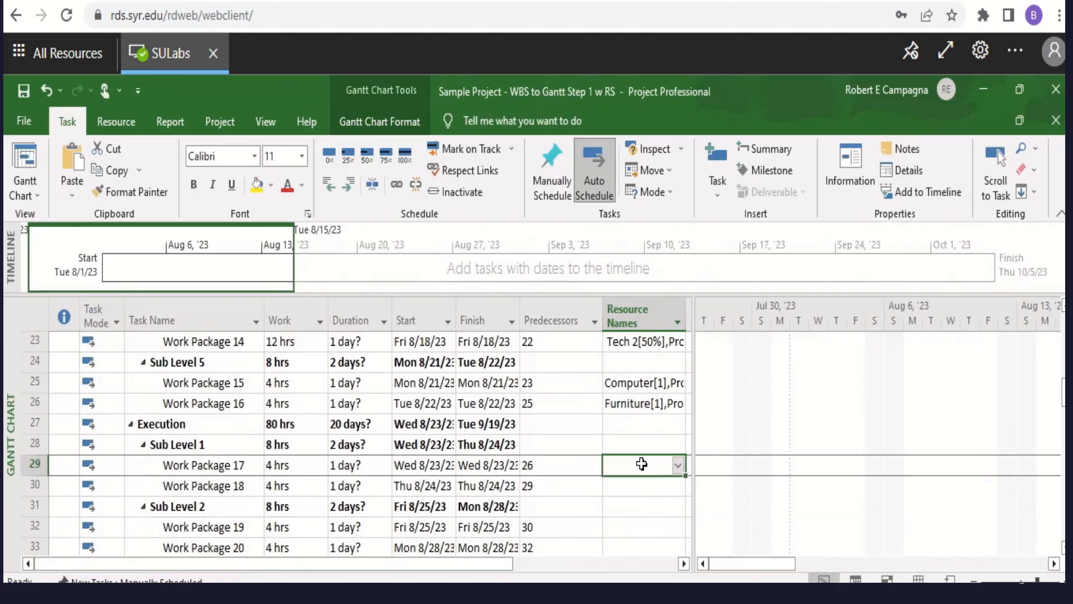
{"action": "left_click", "coordinate": [678, 464]}
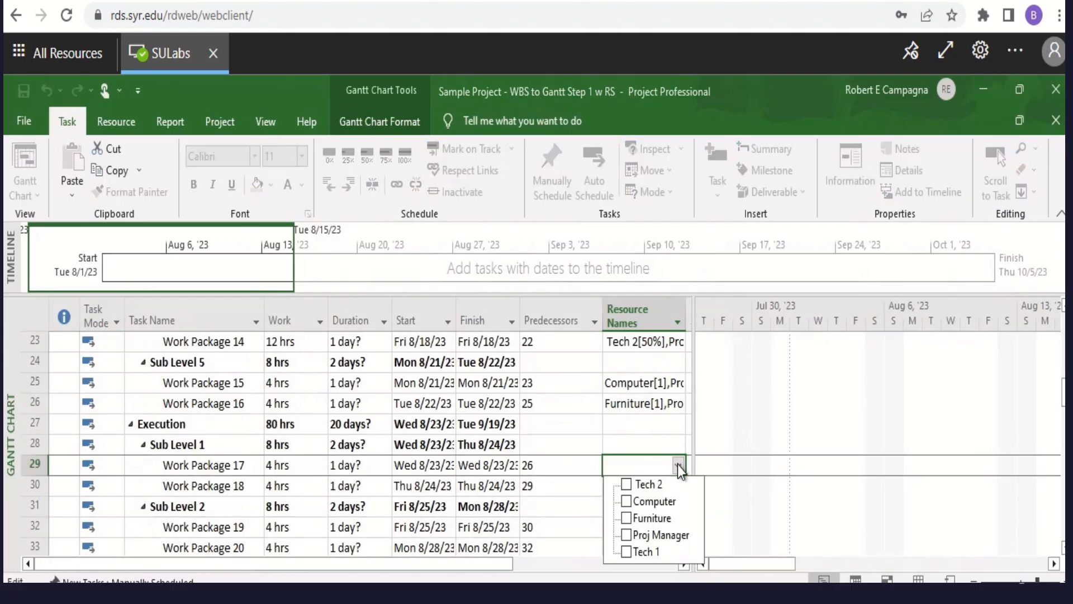
{"action": "left_click", "coordinate": [626, 484]}
{"action": "key", "text": "Return"}
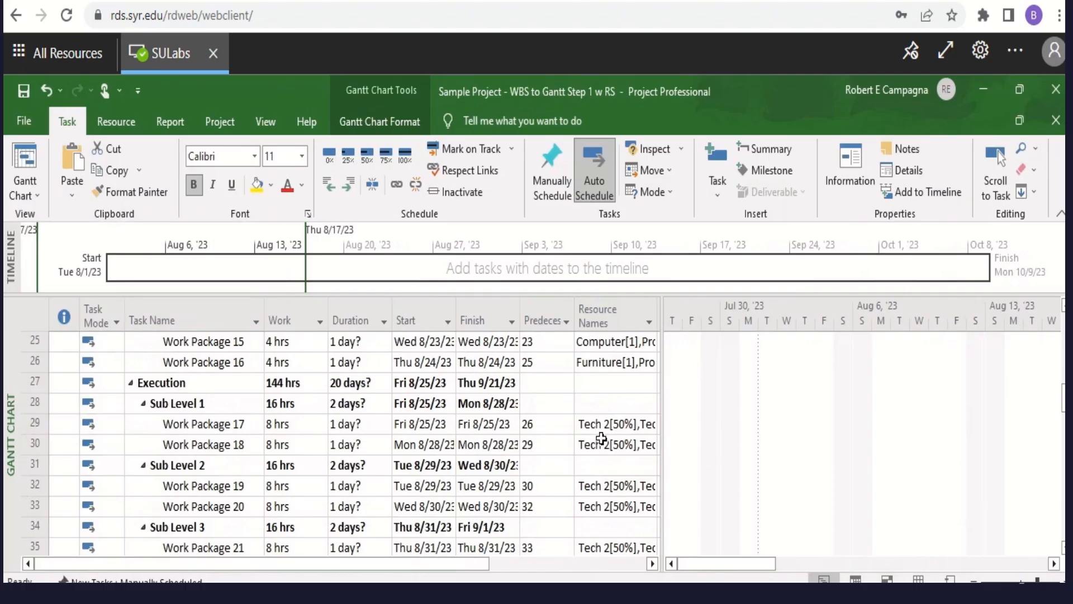
Step: Review the resource assignments of the Execution work packages from Work Package 17 through Work Package 36
{"action": "scroll", "coordinate": [602, 440], "scroll_direction": "down", "scroll_amount": 1}
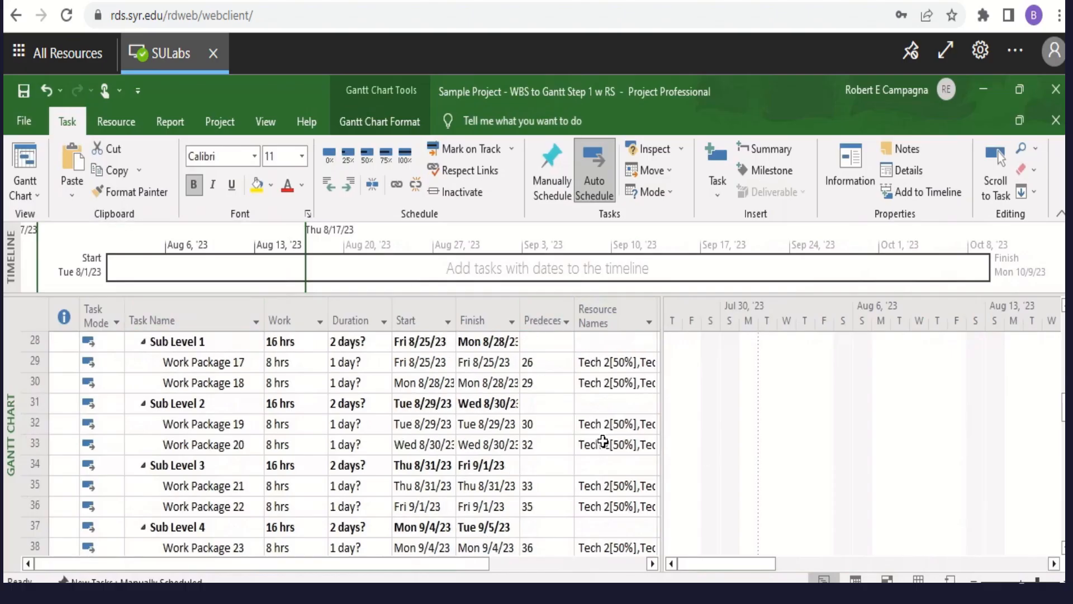
{"action": "scroll", "coordinate": [602, 442], "scroll_direction": "down", "scroll_amount": 1}
{"action": "scroll", "coordinate": [602, 441], "scroll_direction": "down", "scroll_amount": 3}
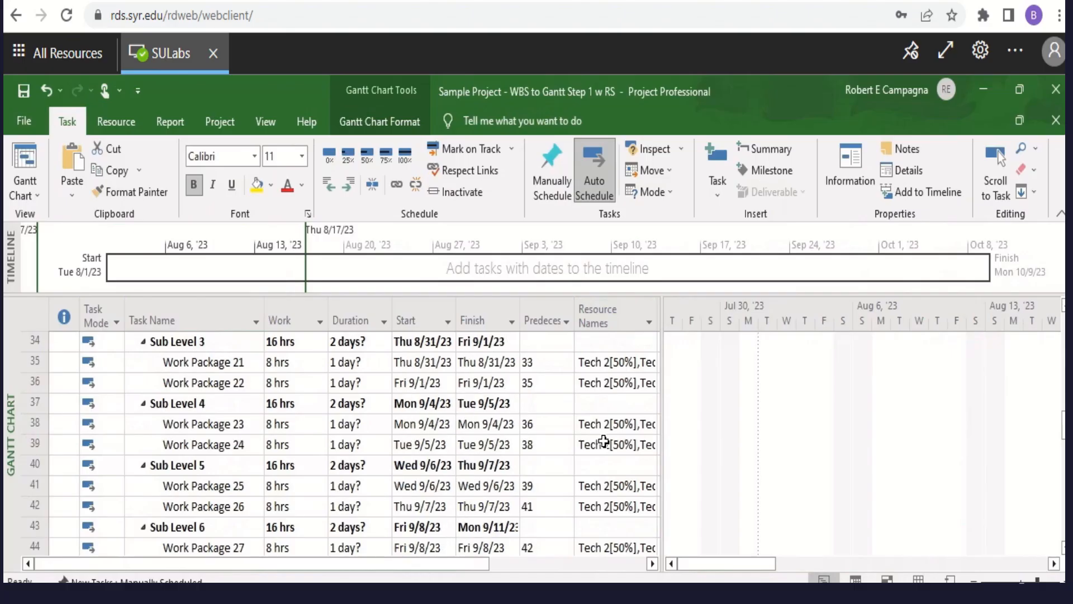
{"action": "scroll", "coordinate": [610, 440], "scroll_direction": "down", "scroll_amount": 2}
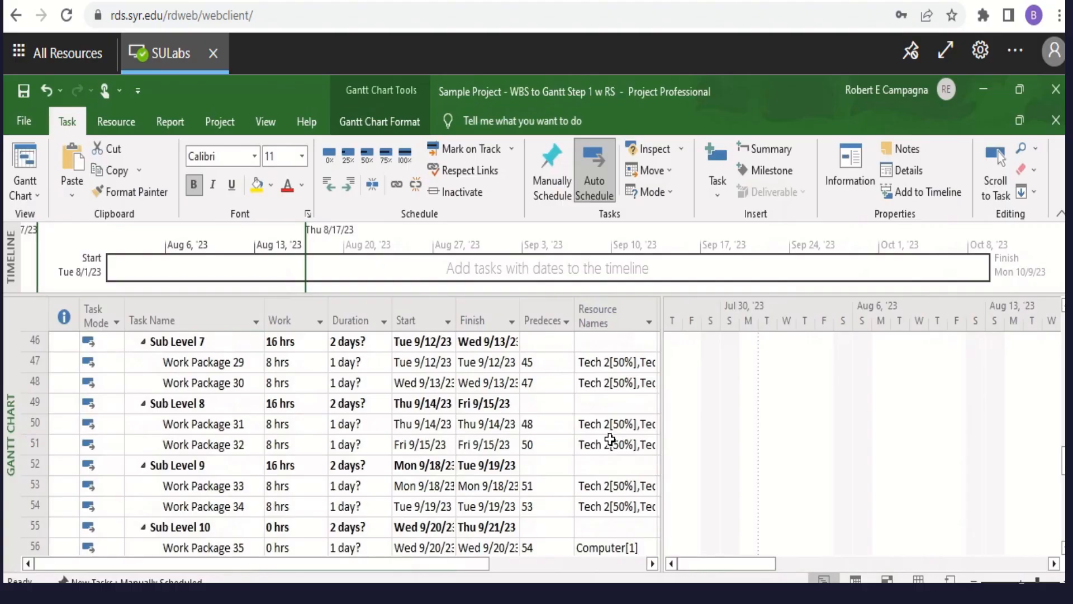
{"action": "scroll", "coordinate": [610, 439], "scroll_direction": "down", "scroll_amount": 1}
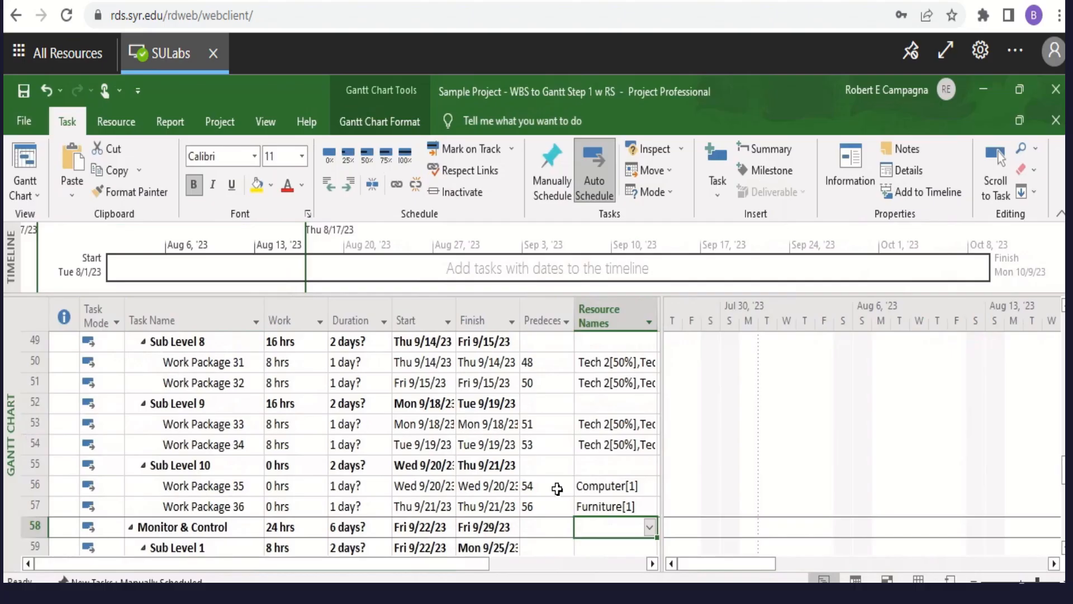
Step: Compare the Computer and Furniture tasks in Work Packages 15 and 16 with Work Packages 35 and 36, including their predecessors
{"action": "scroll", "coordinate": [558, 489], "scroll_direction": "up", "scroll_amount": 2}
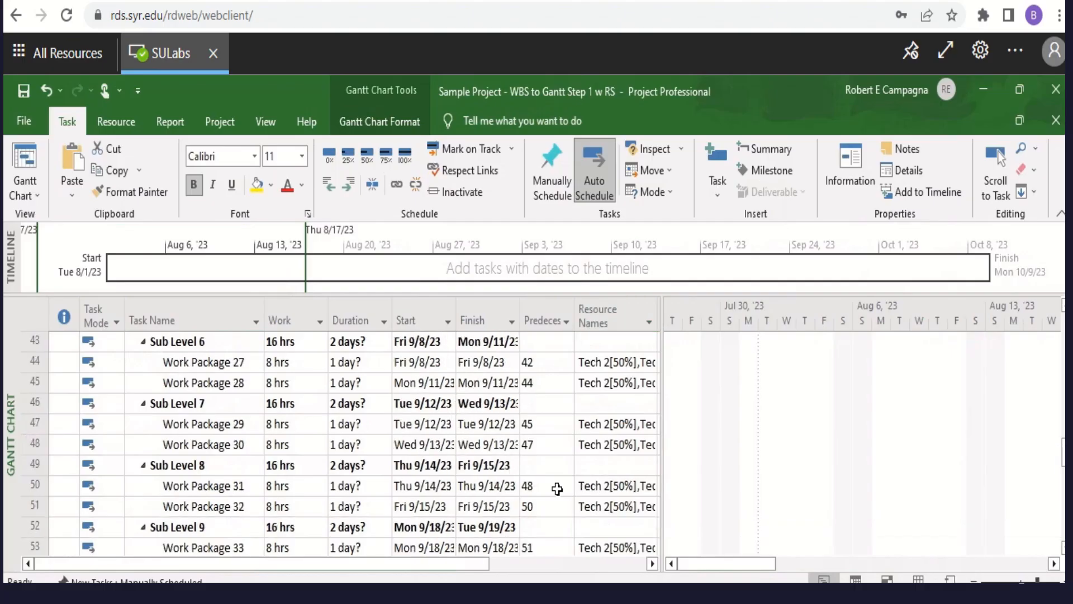
{"action": "scroll", "coordinate": [558, 489], "scroll_direction": "up", "scroll_amount": 7}
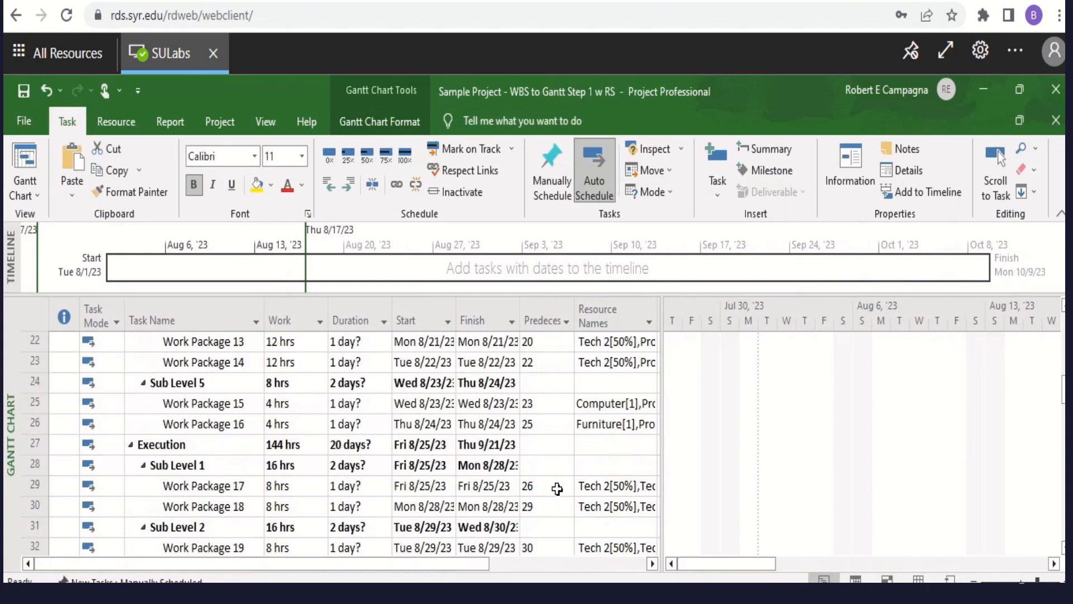
{"action": "left_click", "coordinate": [34, 403]}
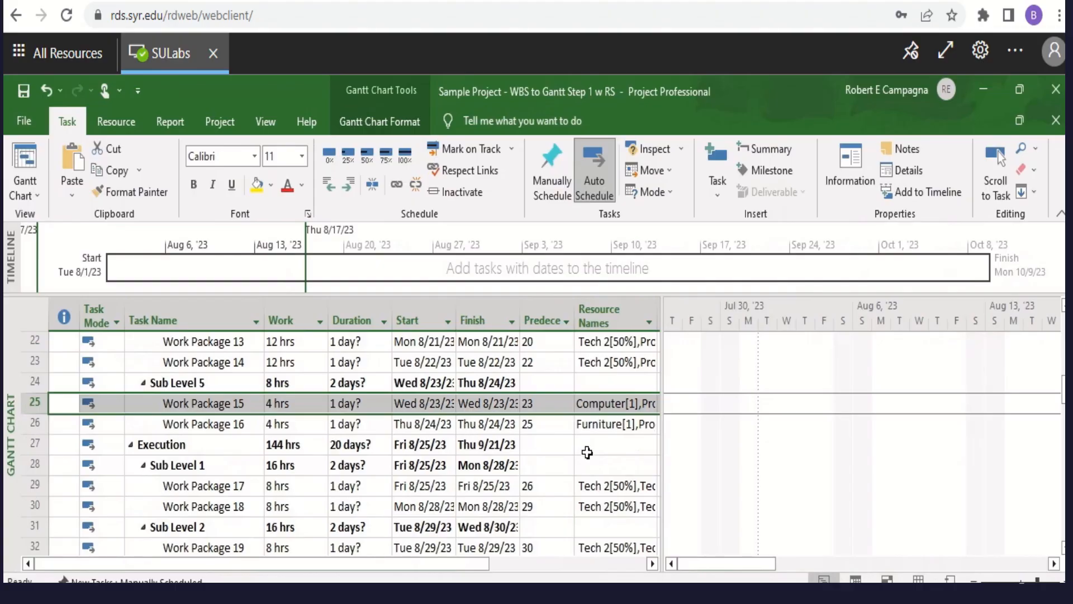
{"action": "scroll", "coordinate": [587, 452], "scroll_direction": "down", "scroll_amount": 8}
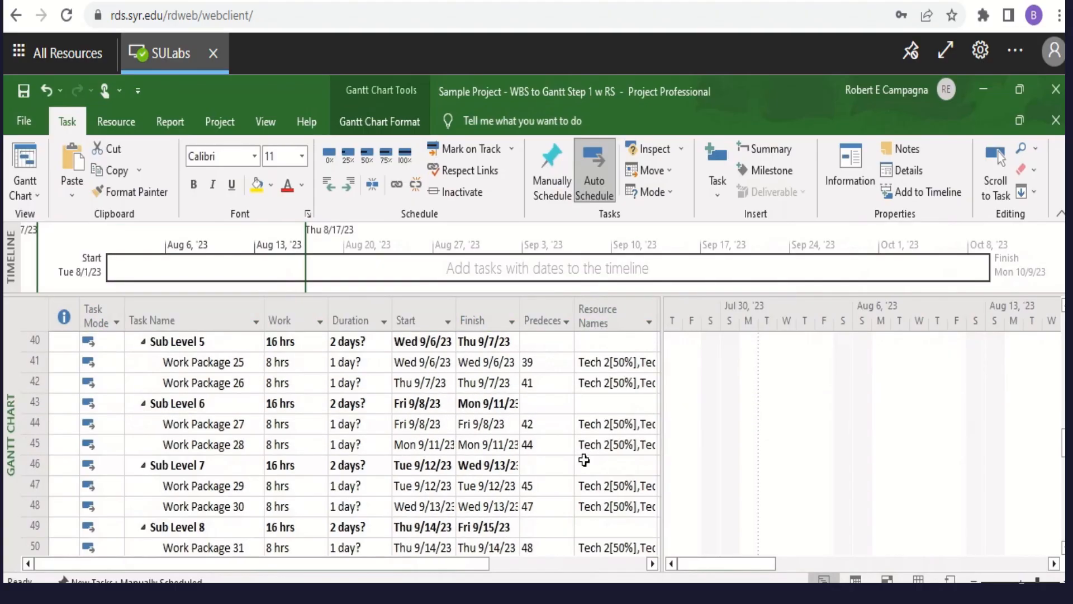
{"action": "scroll", "coordinate": [584, 460], "scroll_direction": "down", "scroll_amount": 1}
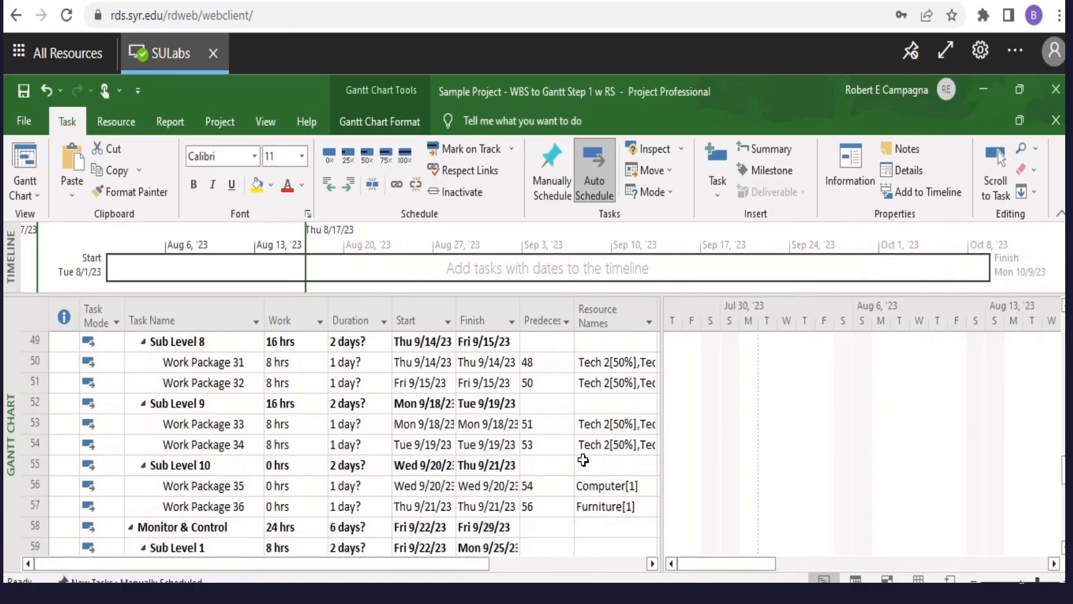
{"action": "scroll", "coordinate": [584, 460], "scroll_direction": "down", "scroll_amount": 1}
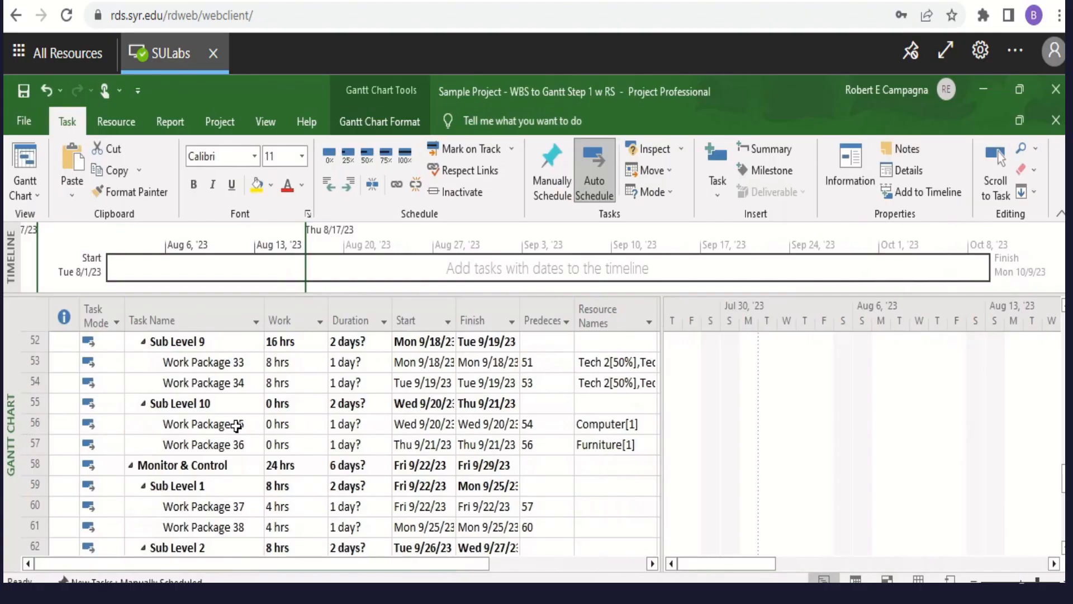
{"action": "scroll", "coordinate": [238, 426], "scroll_direction": "up", "scroll_amount": 6}
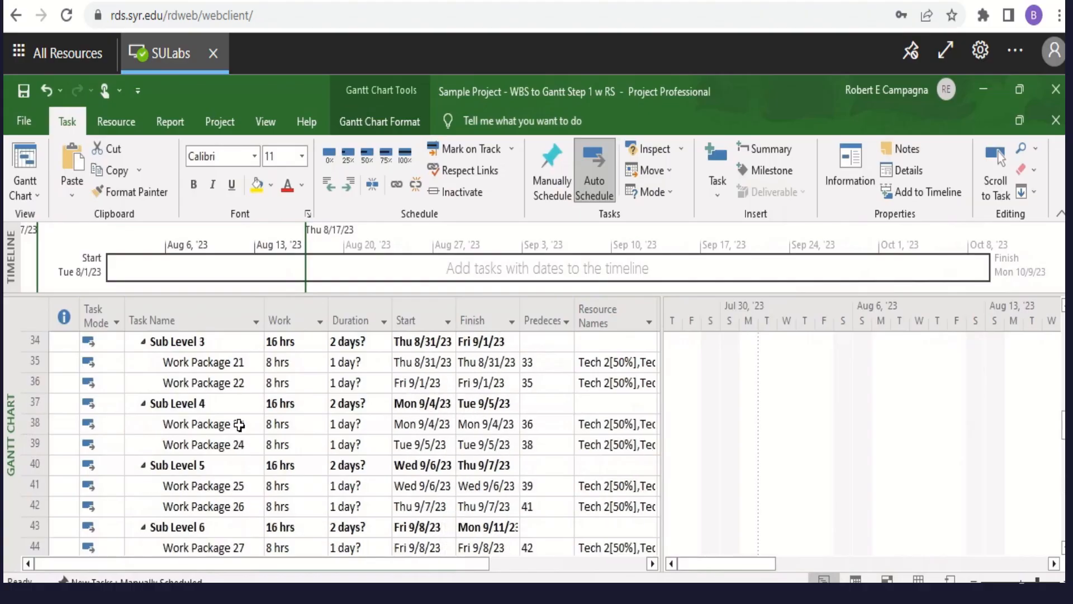
{"action": "scroll", "coordinate": [240, 426], "scroll_direction": "up", "scroll_amount": 3}
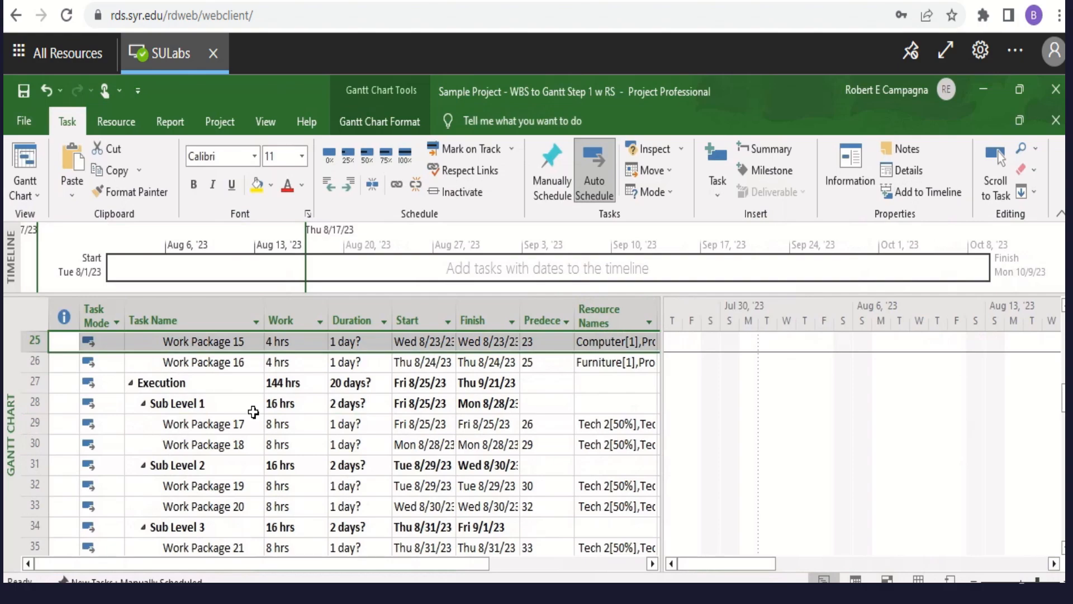
{"action": "scroll", "coordinate": [253, 412], "scroll_direction": "down", "scroll_amount": 6}
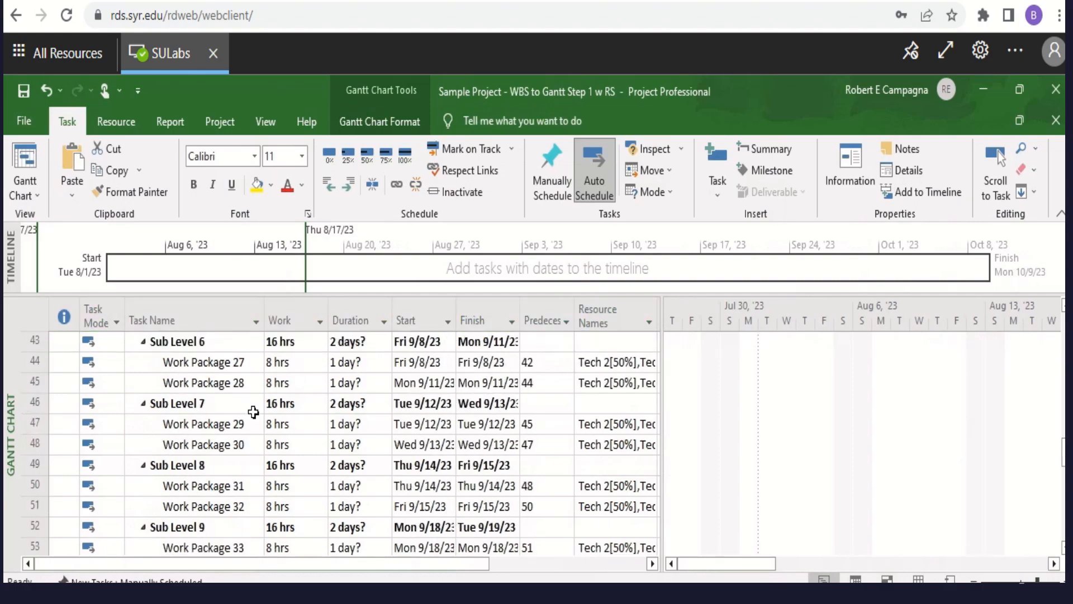
{"action": "scroll", "coordinate": [253, 412], "scroll_direction": "down", "scroll_amount": 1}
{"action": "scroll", "coordinate": [253, 412], "scroll_direction": "down", "scroll_amount": 1}
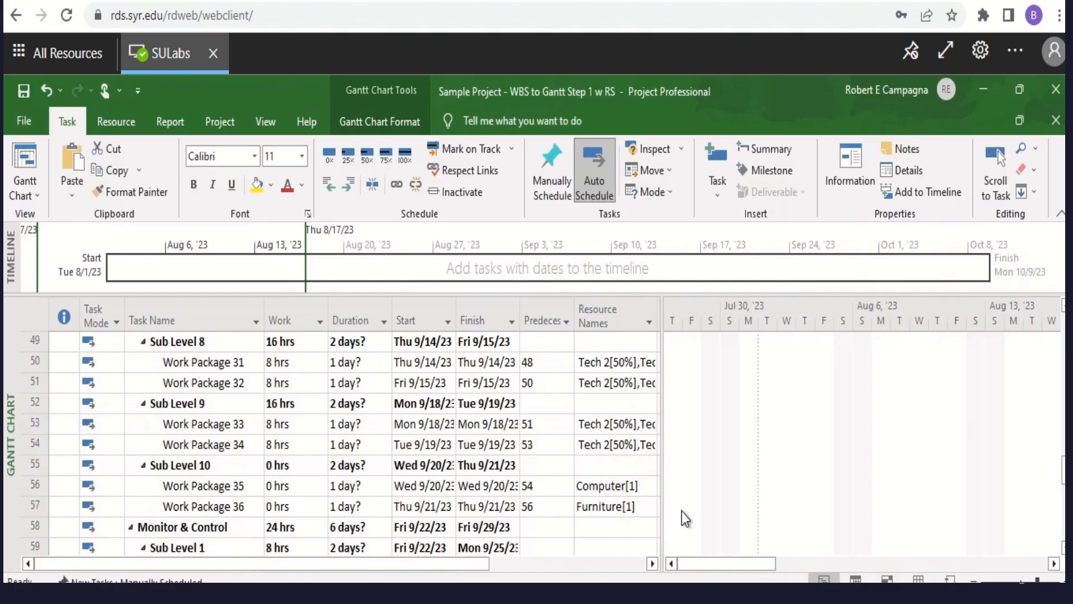
Step: Set the predecessor of Work Package 35 to task 25 and of Work Package 36 to task 26, and show their Gantt bars
{"action": "left_click", "coordinate": [550, 485]}
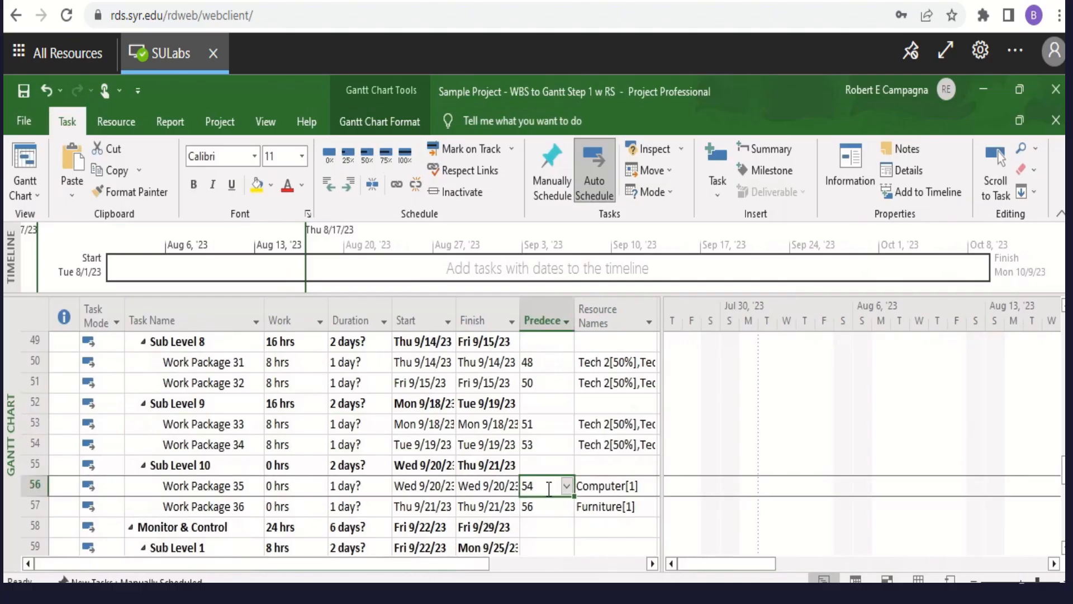
{"action": "type", "text": "25"}
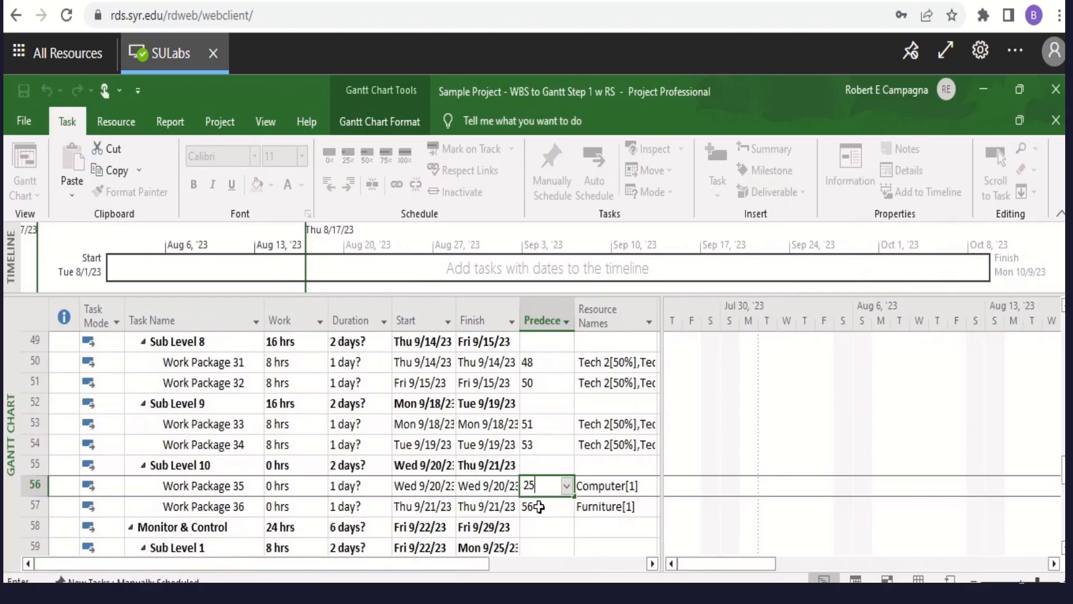
{"action": "left_click", "coordinate": [538, 507]}
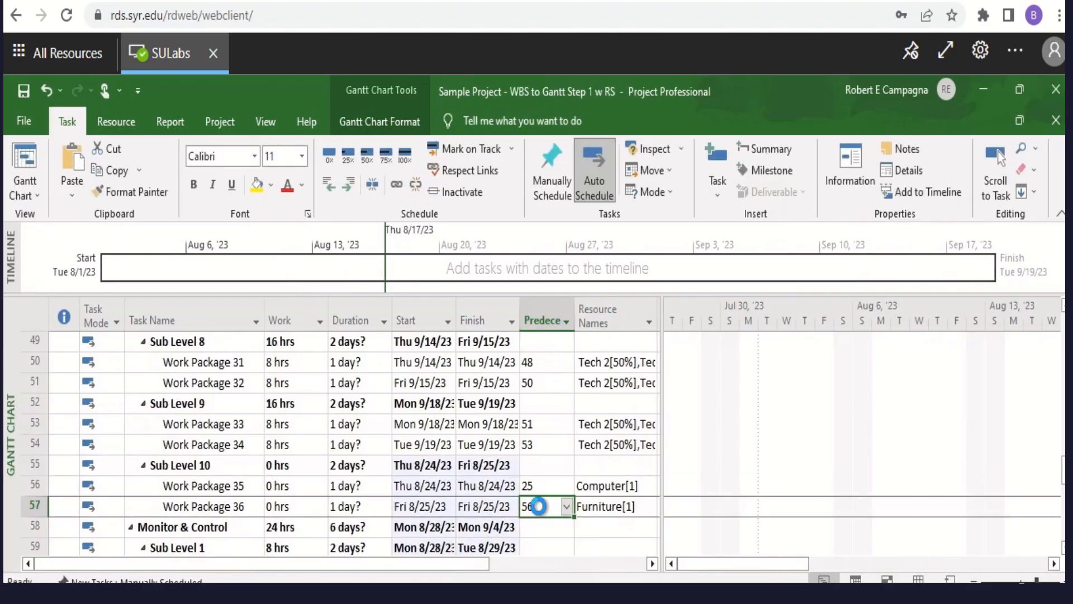
{"action": "type", "text": "2"}
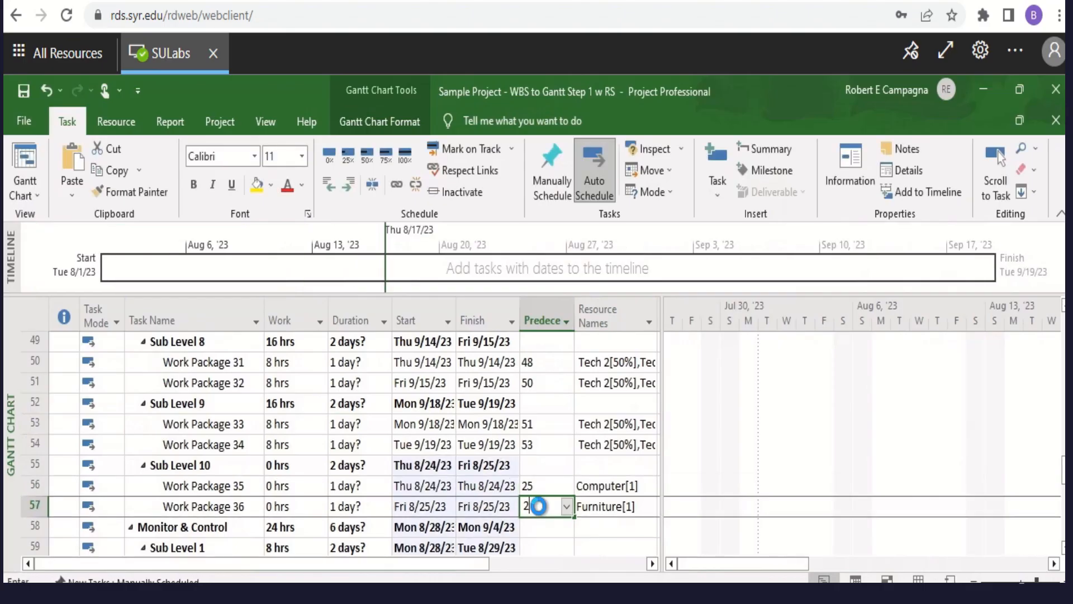
{"action": "type", "text": "0"}
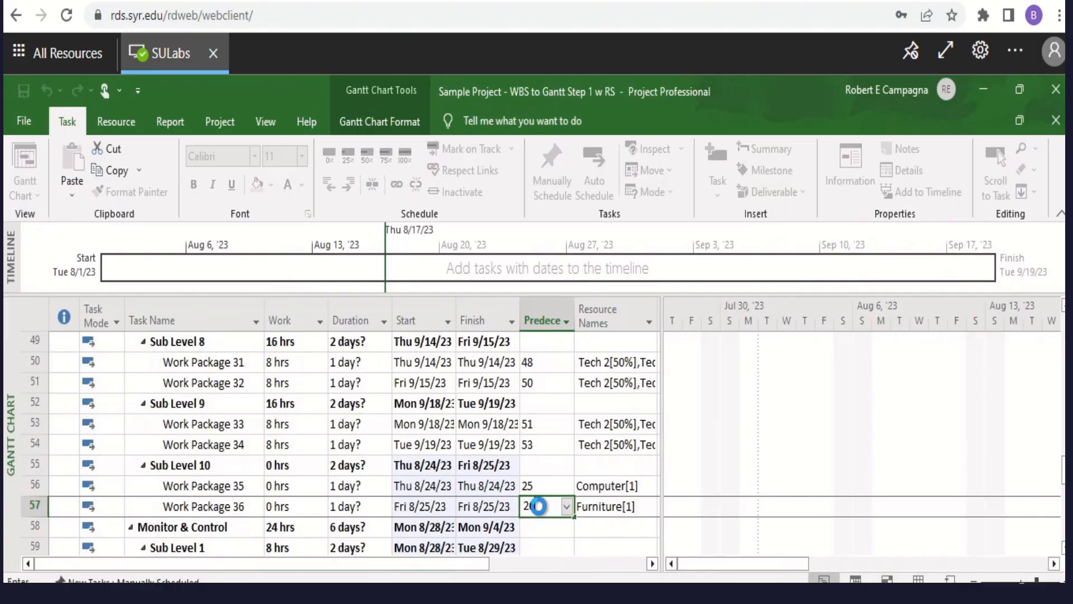
{"action": "key", "text": "Tab"}
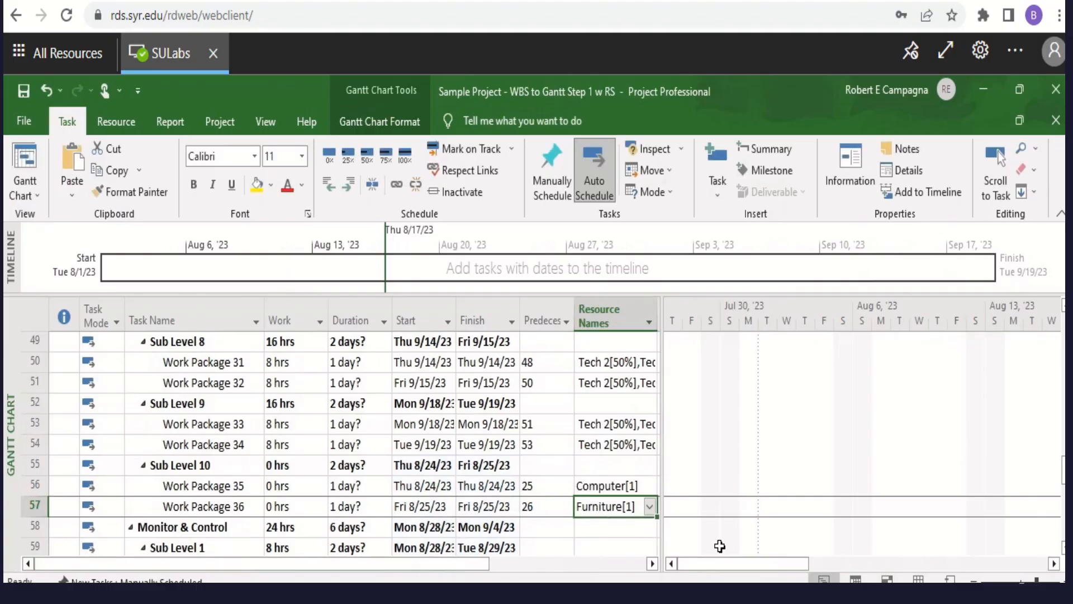
{"action": "left_click_drag", "start_coordinate": [720, 562], "coordinate": [839, 572]}
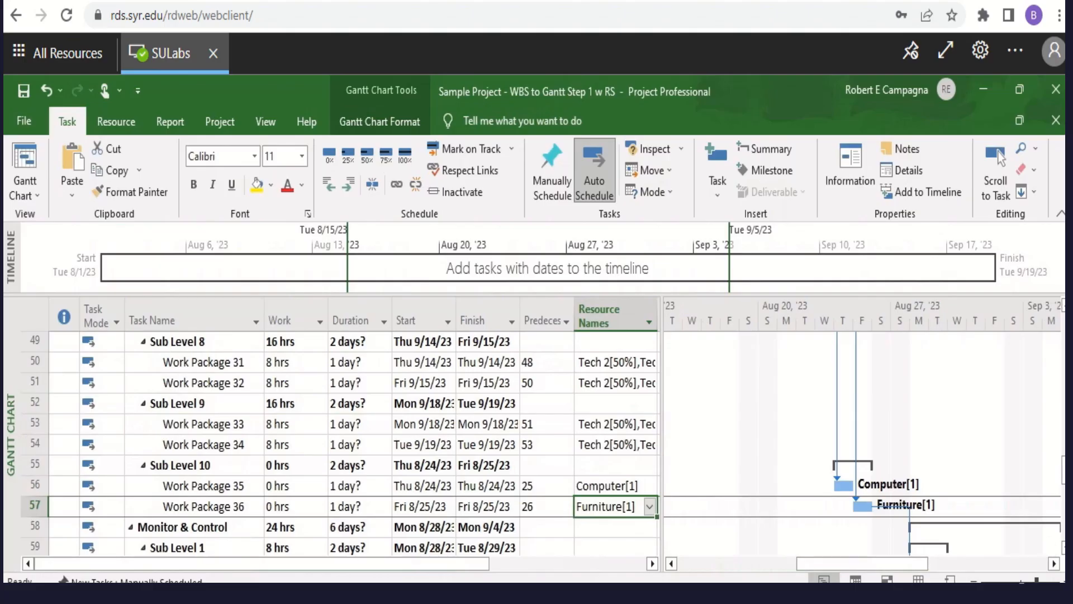
Step: Set the duration of Work Package 35 to 40 days and of Work Package 36 to 60 days
{"action": "key", "text": "ctrl+z"}
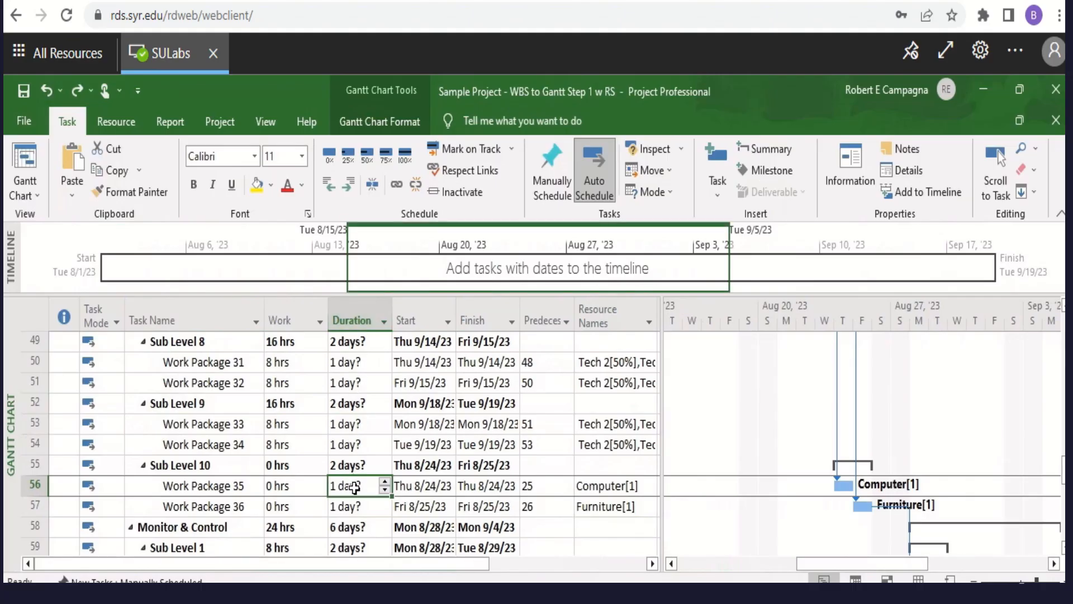
{"action": "left_click", "coordinate": [296, 487]}
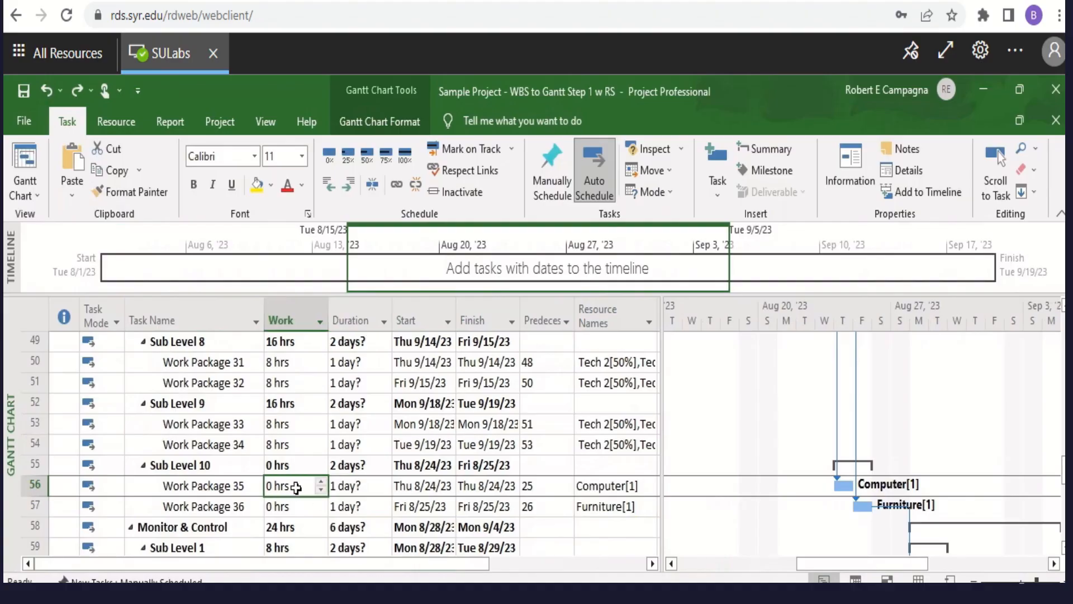
{"action": "left_click", "coordinate": [370, 485]}
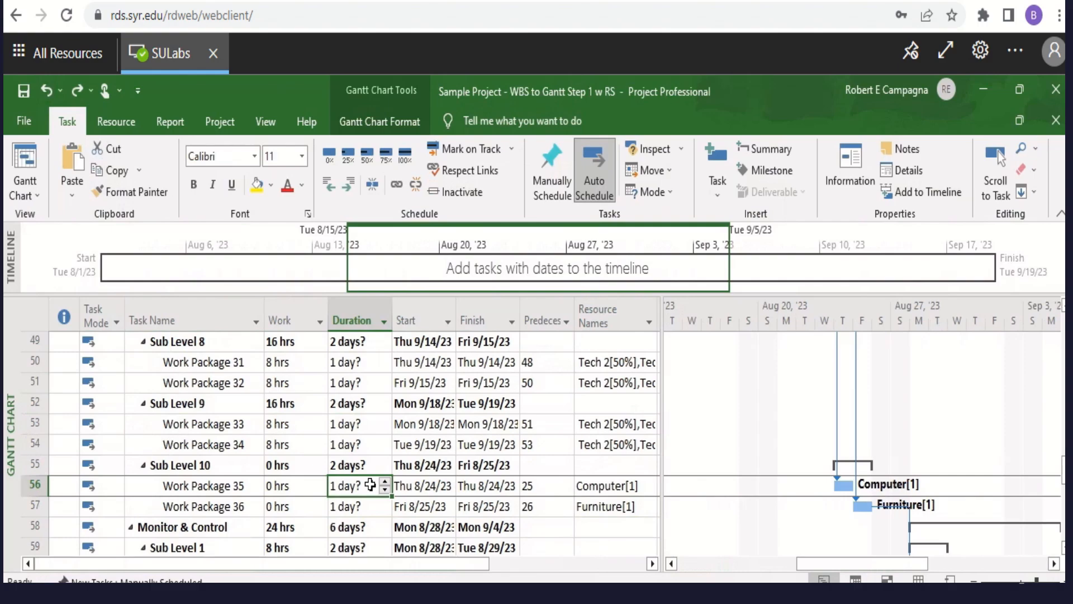
{"action": "type", "text": "40"}
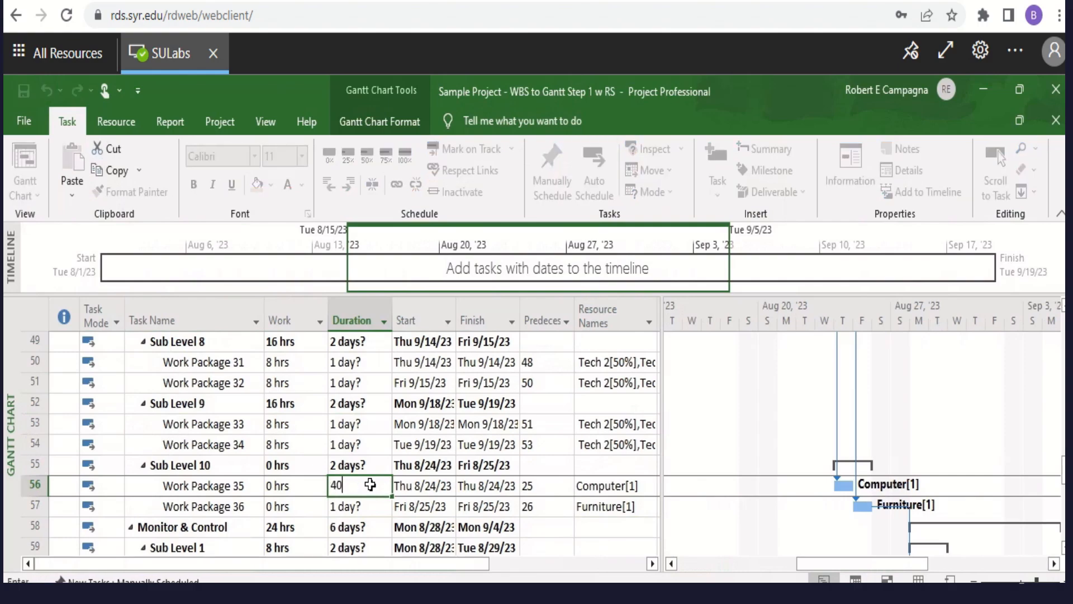
{"action": "key", "text": "Return"}
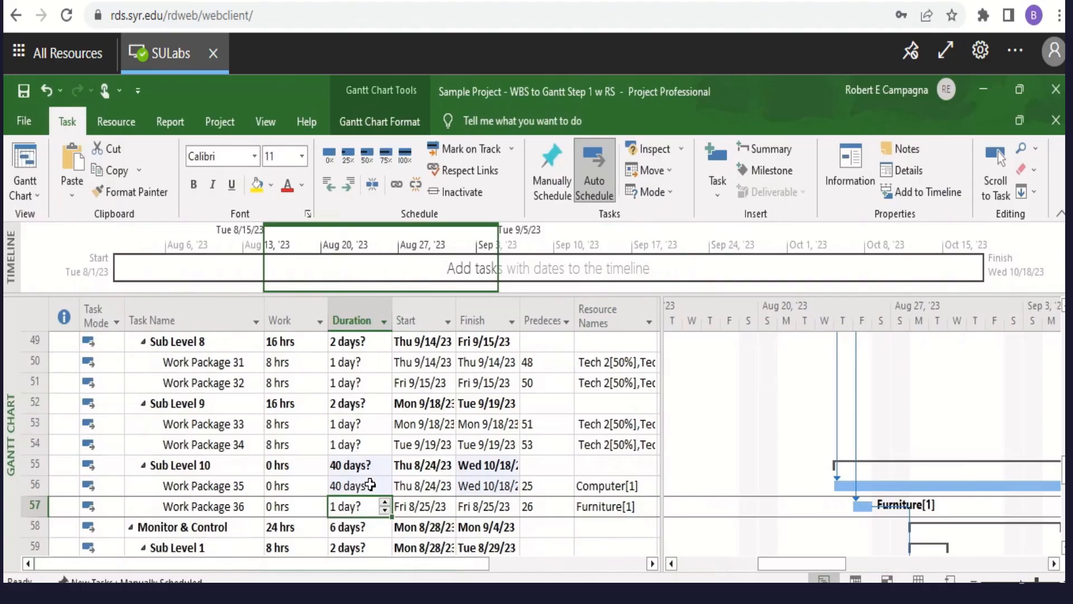
{"action": "type", "text": "60"}
{"action": "key", "text": "Tab"}
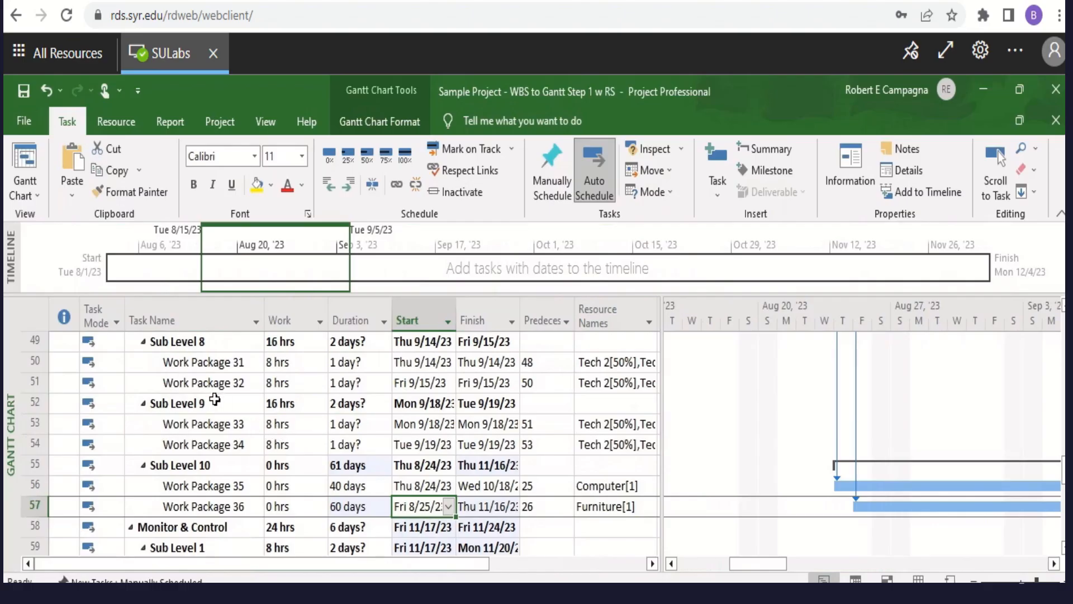
{"action": "scroll", "coordinate": [214, 419], "scroll_direction": "up", "scroll_amount": 1}
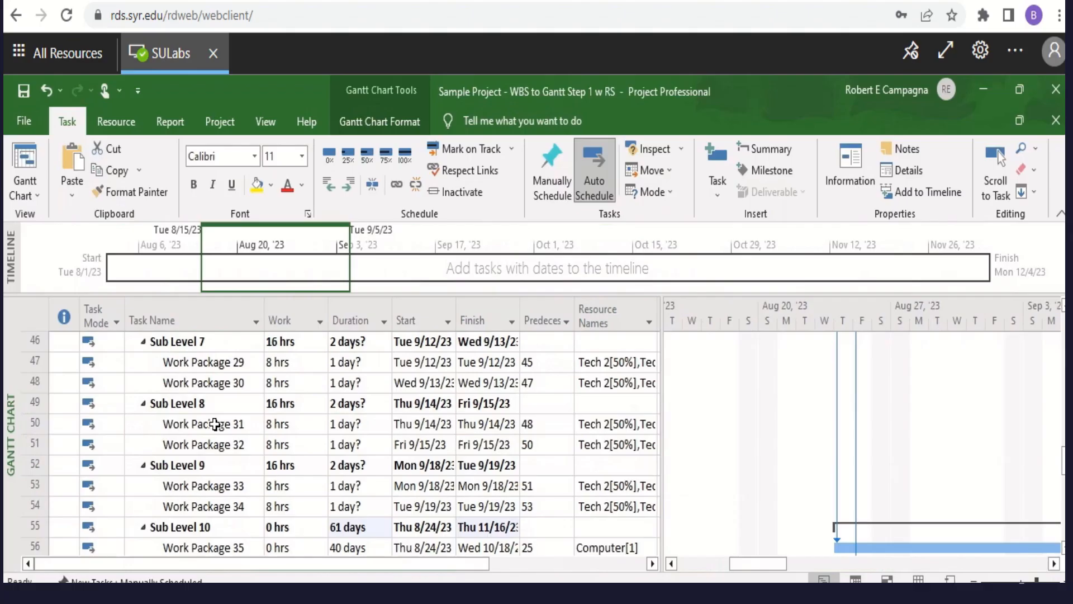
{"action": "scroll", "coordinate": [142, 417], "scroll_direction": "up", "scroll_amount": 1}
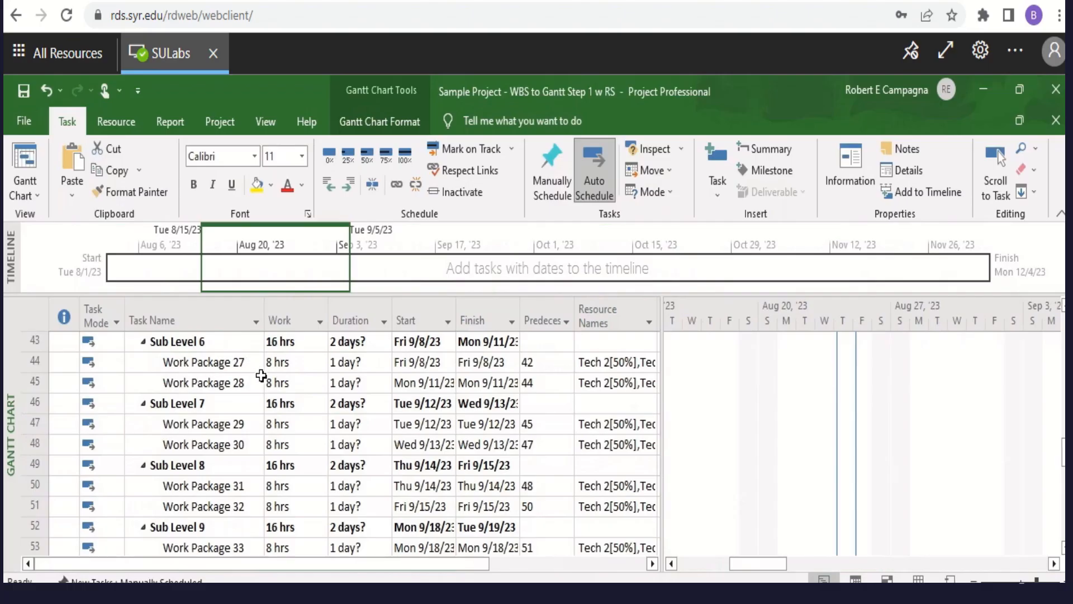
{"action": "scroll", "coordinate": [295, 412], "scroll_direction": "down", "scroll_amount": 2}
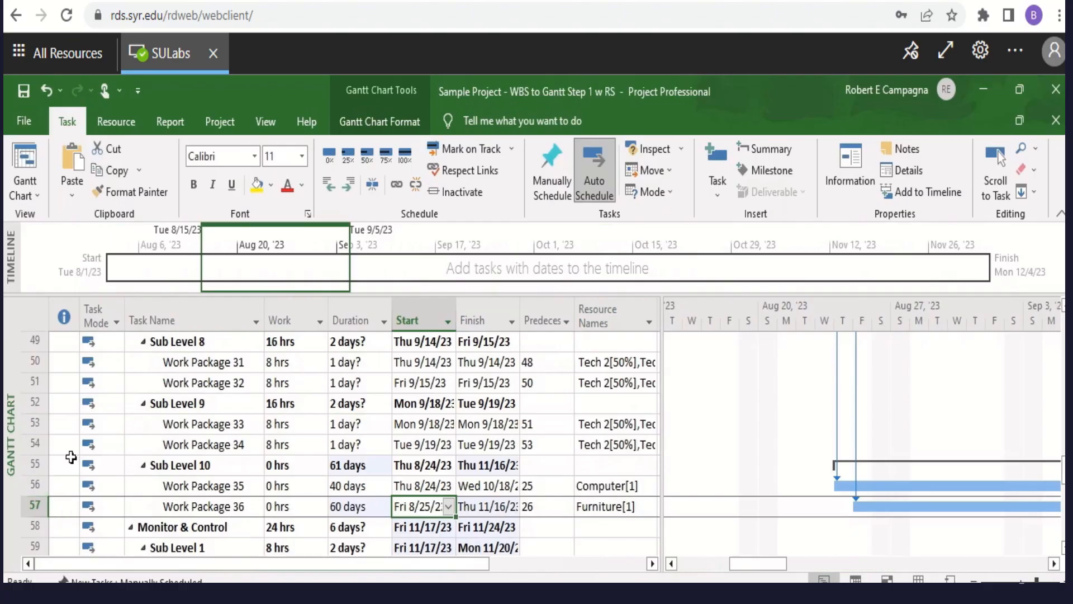
{"action": "scroll", "coordinate": [71, 456], "scroll_direction": "up", "scroll_amount": 2}
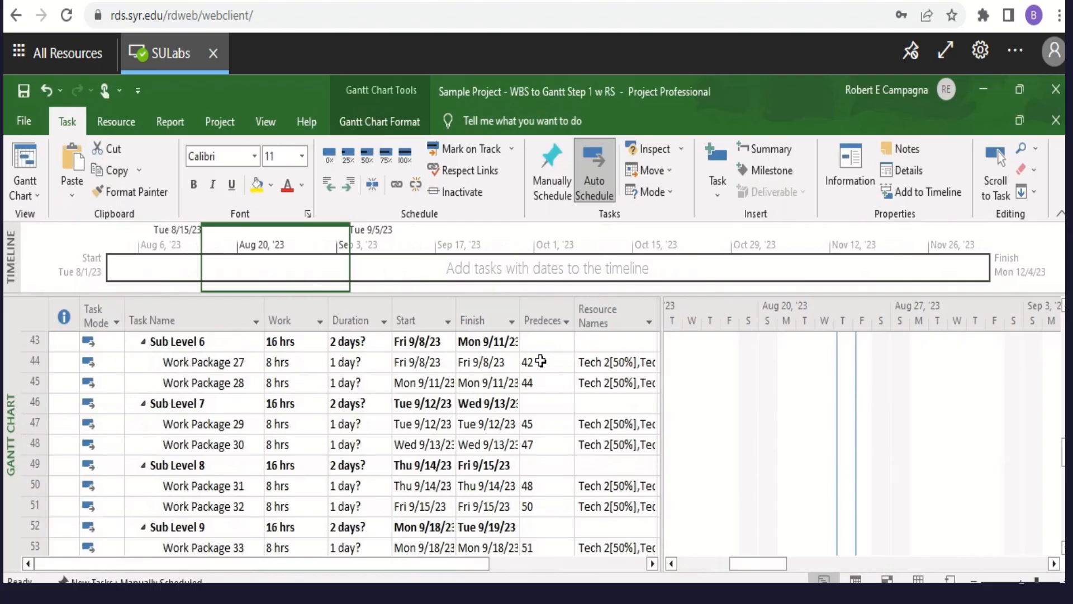
Step: Add Work Package 35 (task 56) as a second predecessor of Work Package 27 and check the resulting dates against its finish
{"action": "left_click", "coordinate": [540, 361]}
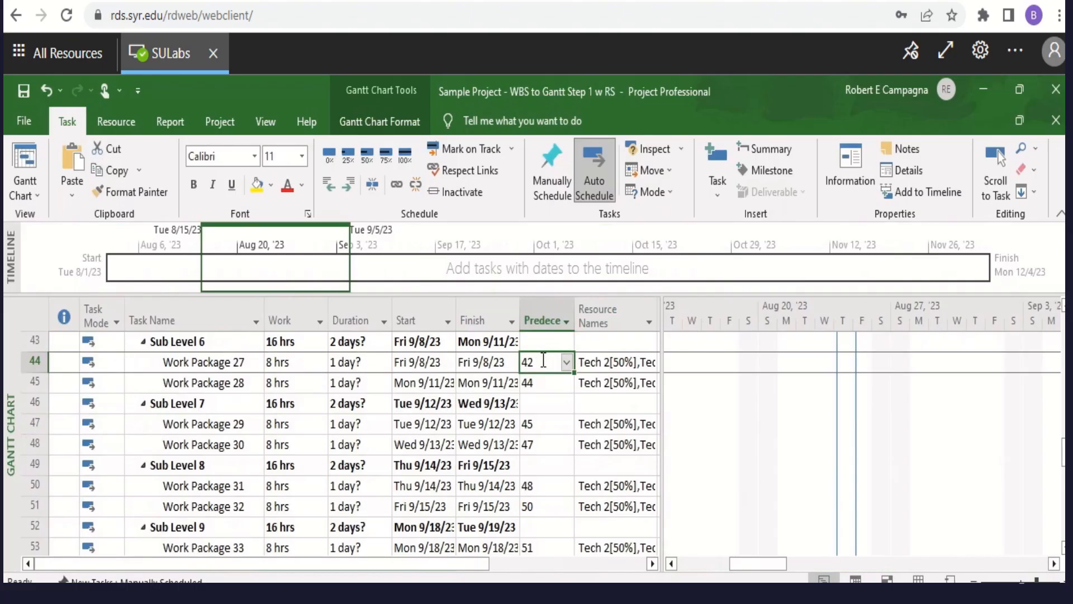
{"action": "left_click", "coordinate": [566, 362]}
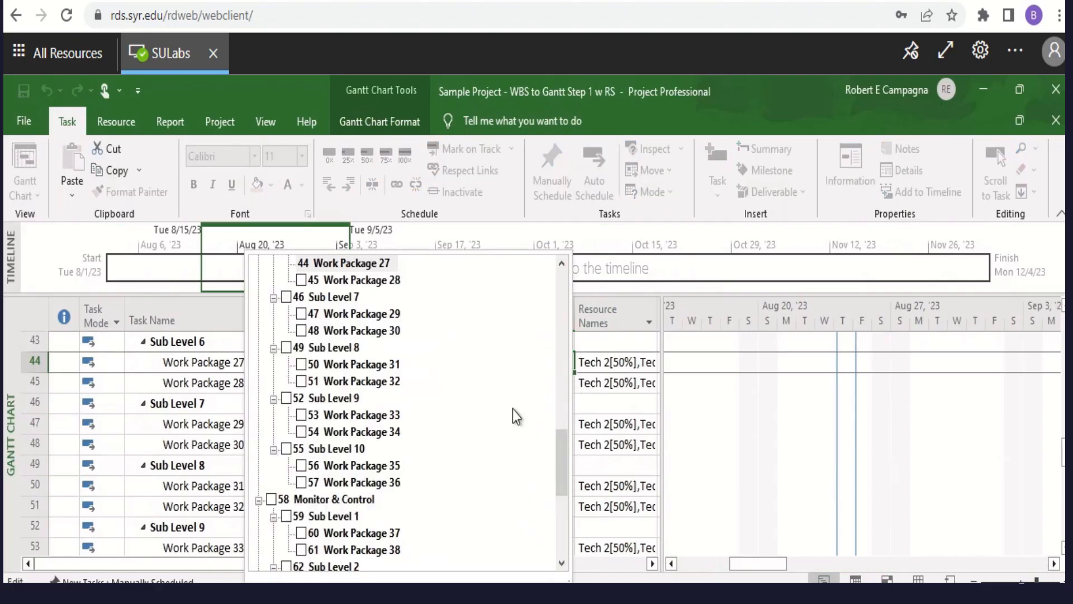
{"action": "left_click", "coordinate": [302, 468]}
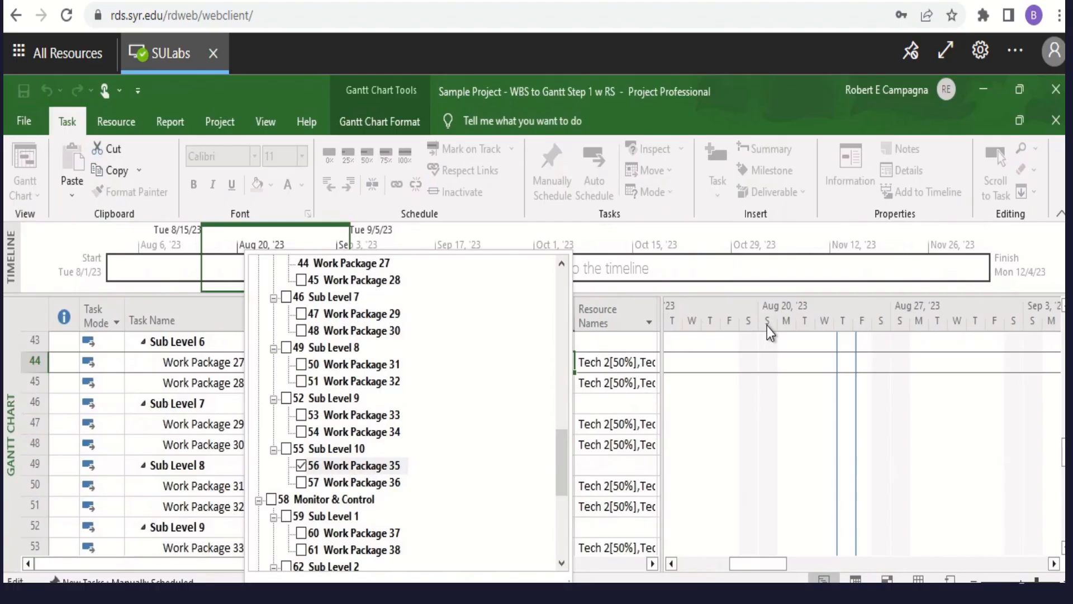
{"action": "left_click", "coordinate": [771, 372]}
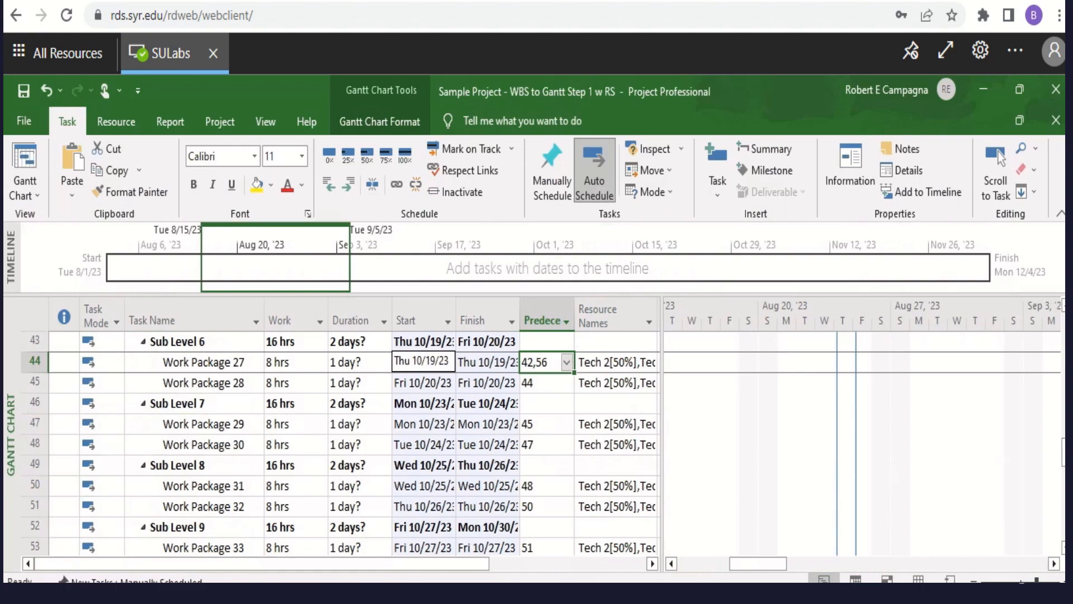
{"action": "scroll", "coordinate": [417, 383], "scroll_direction": "down", "scroll_amount": 1}
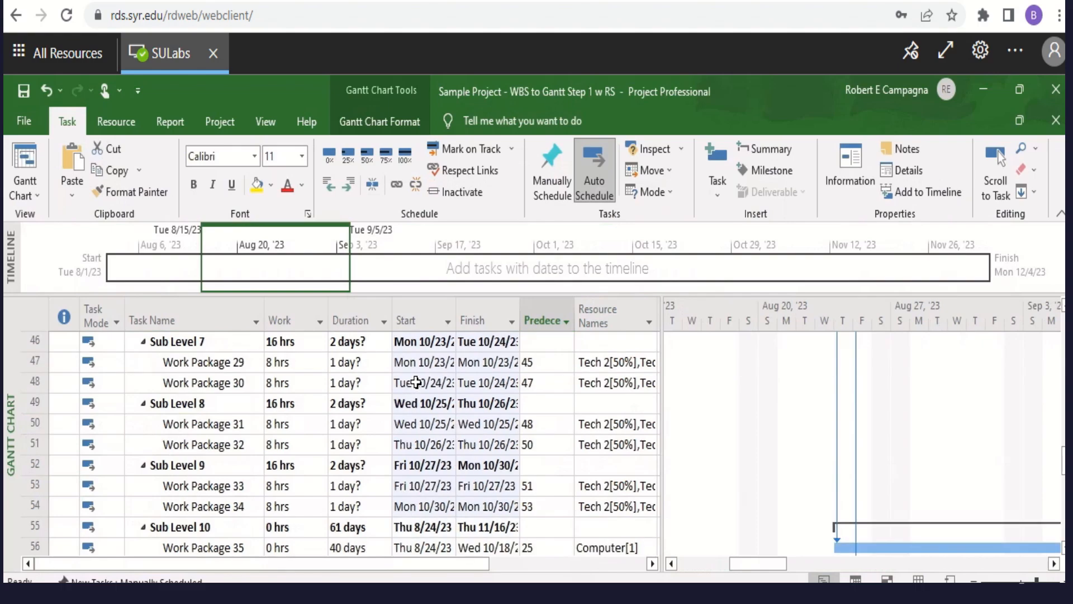
{"action": "scroll", "coordinate": [417, 382], "scroll_direction": "down", "scroll_amount": 1}
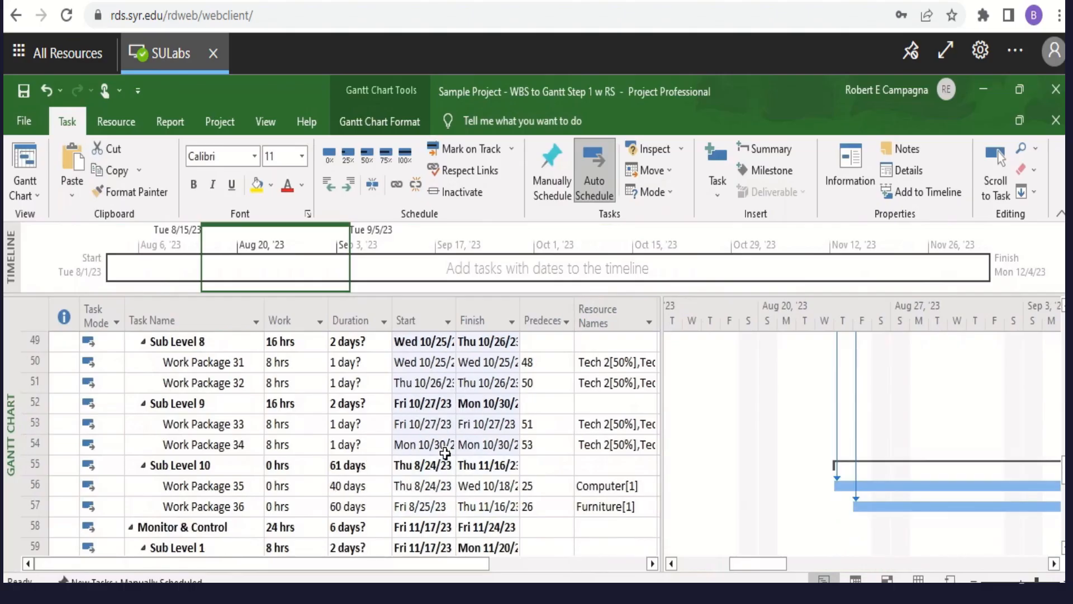
{"action": "left_click", "coordinate": [492, 492]}
{"action": "scroll", "coordinate": [343, 413], "scroll_direction": "up", "scroll_amount": 1}
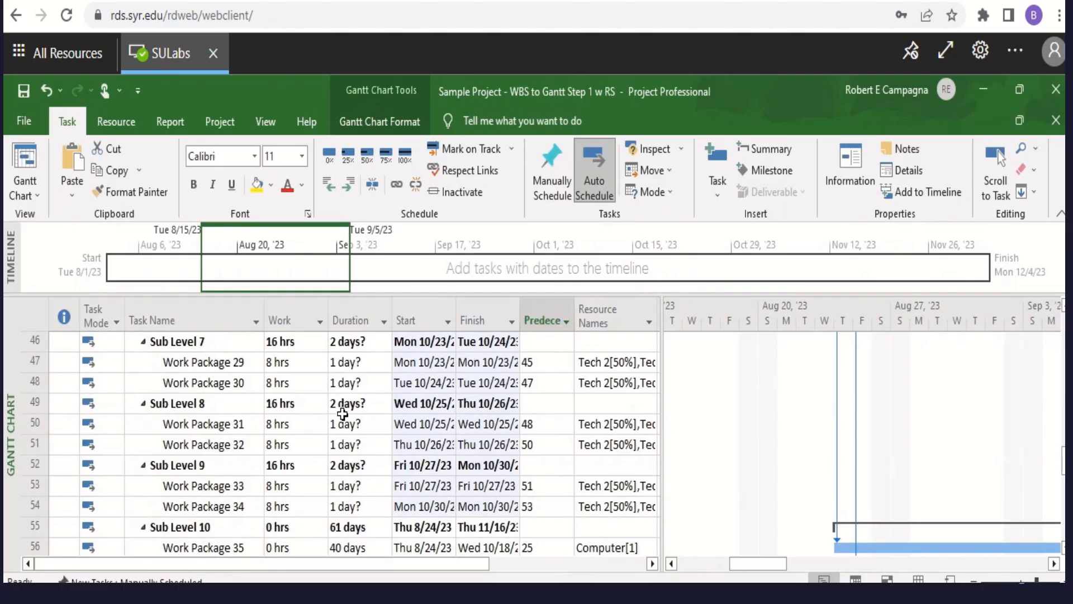
{"action": "scroll", "coordinate": [342, 414], "scroll_direction": "up", "scroll_amount": 1}
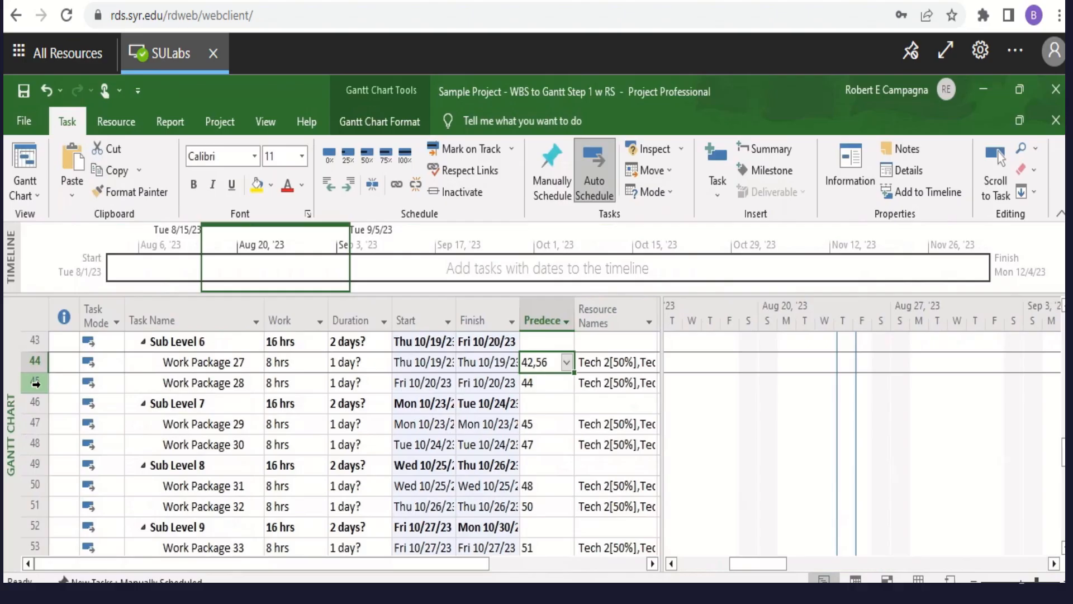
Step: Add Work Package 36 (task 57) as a second predecessor of Work Package 28
{"action": "scroll", "coordinate": [346, 402], "scroll_direction": "down", "scroll_amount": 1}
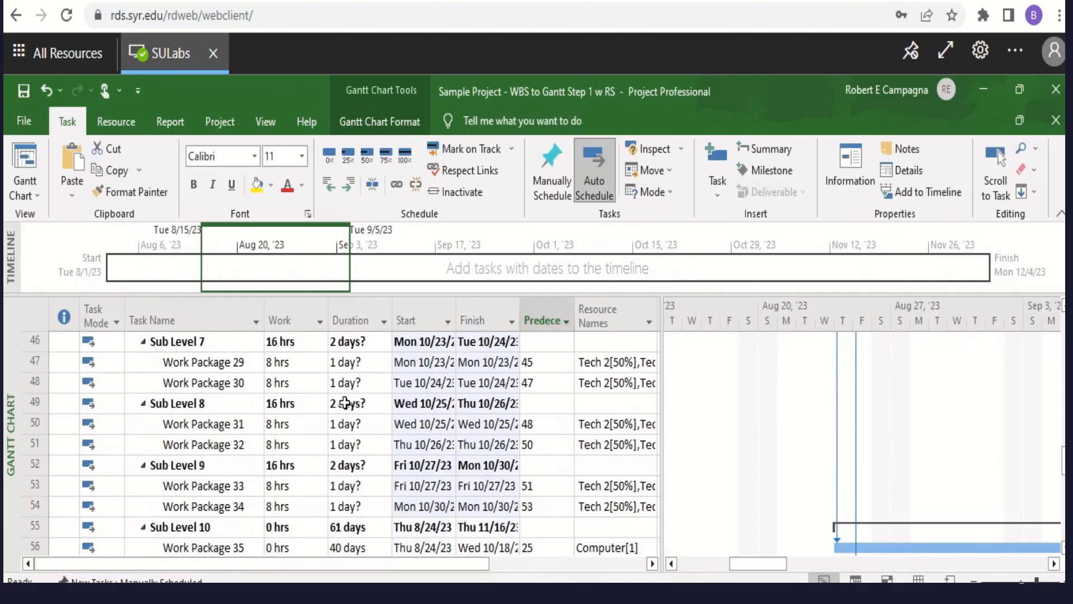
{"action": "scroll", "coordinate": [346, 402], "scroll_direction": "down", "scroll_amount": 1}
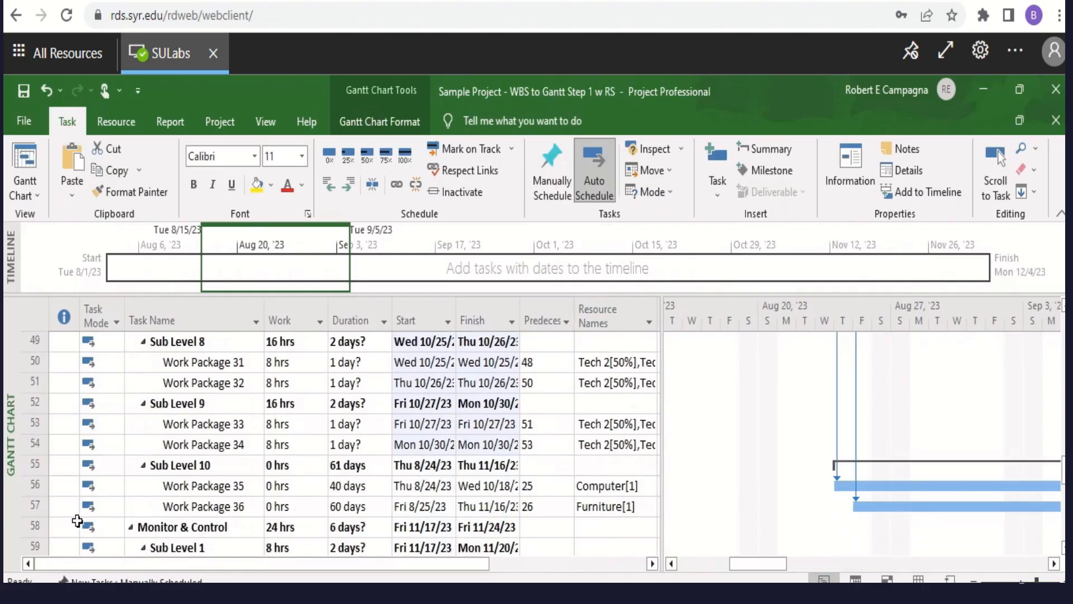
{"action": "left_click", "coordinate": [31, 507]}
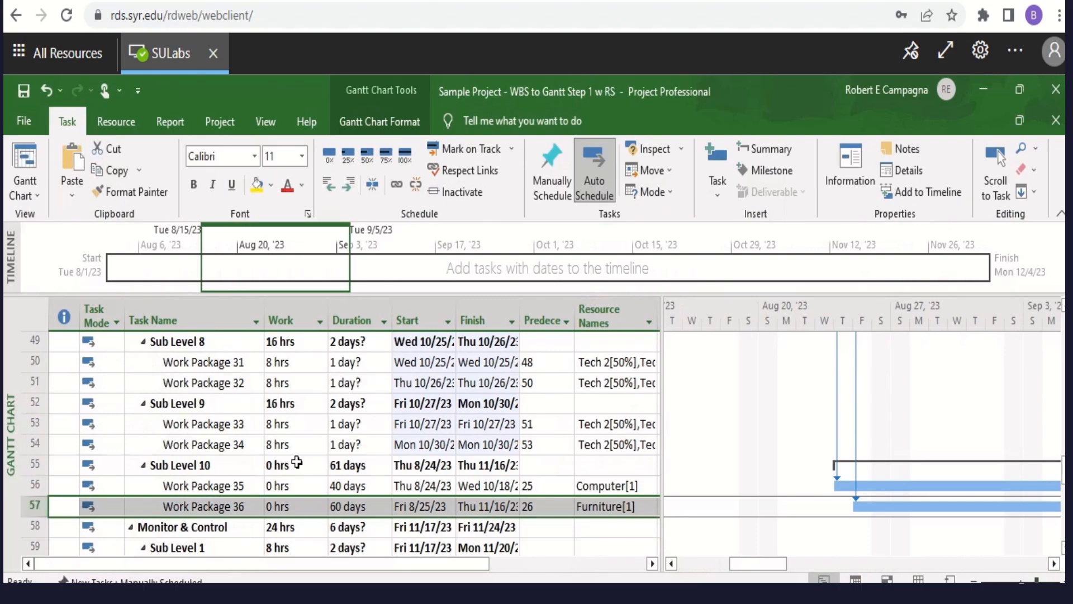
{"action": "scroll", "coordinate": [315, 459], "scroll_direction": "up", "scroll_amount": 1}
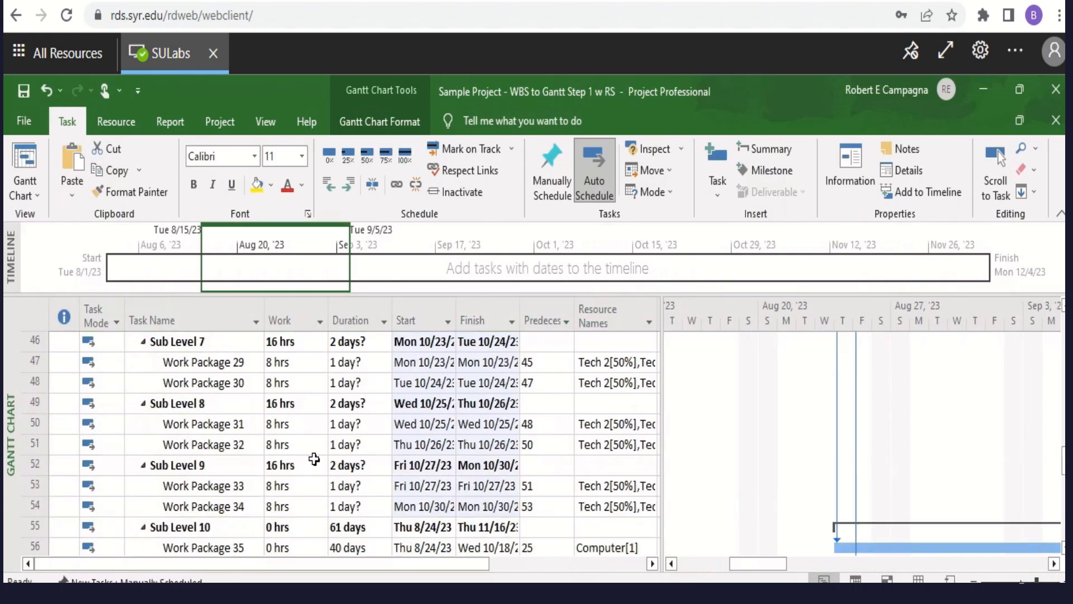
{"action": "scroll", "coordinate": [314, 459], "scroll_direction": "up", "scroll_amount": 1}
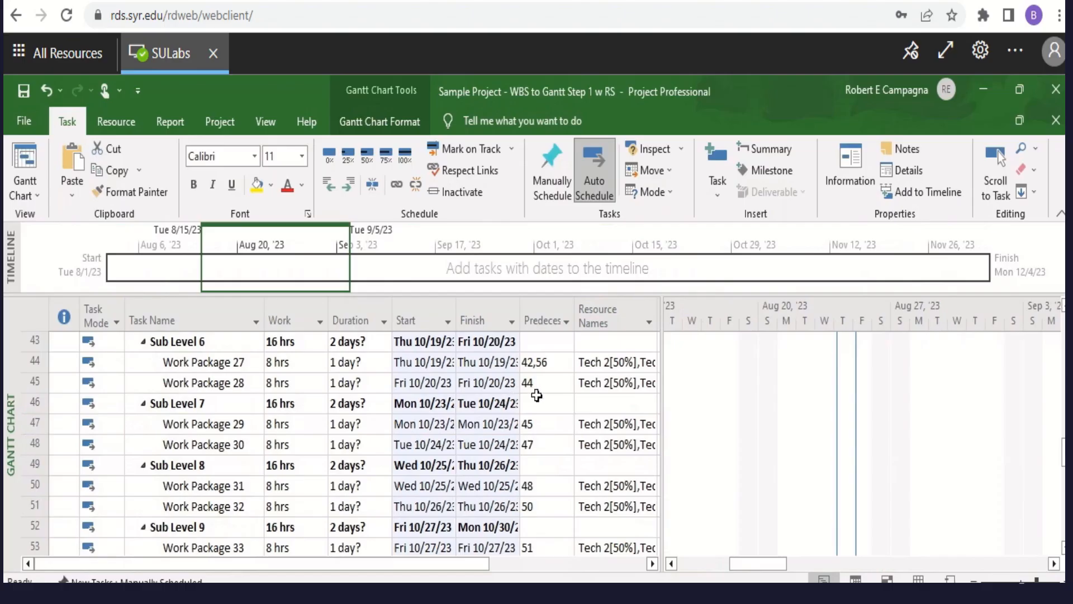
{"action": "left_click", "coordinate": [552, 383]}
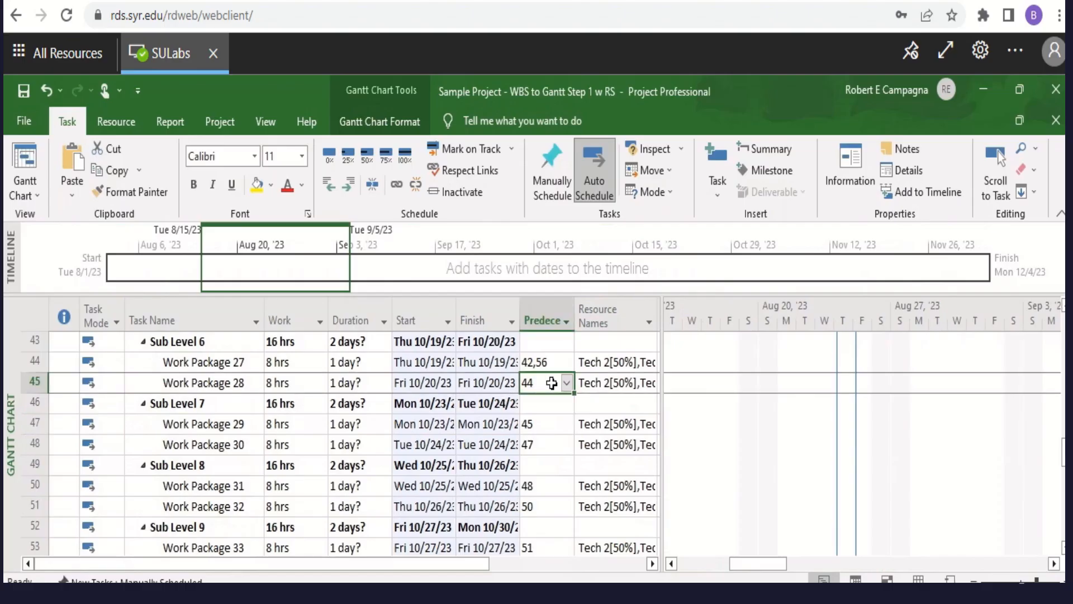
{"action": "left_click", "coordinate": [563, 384]}
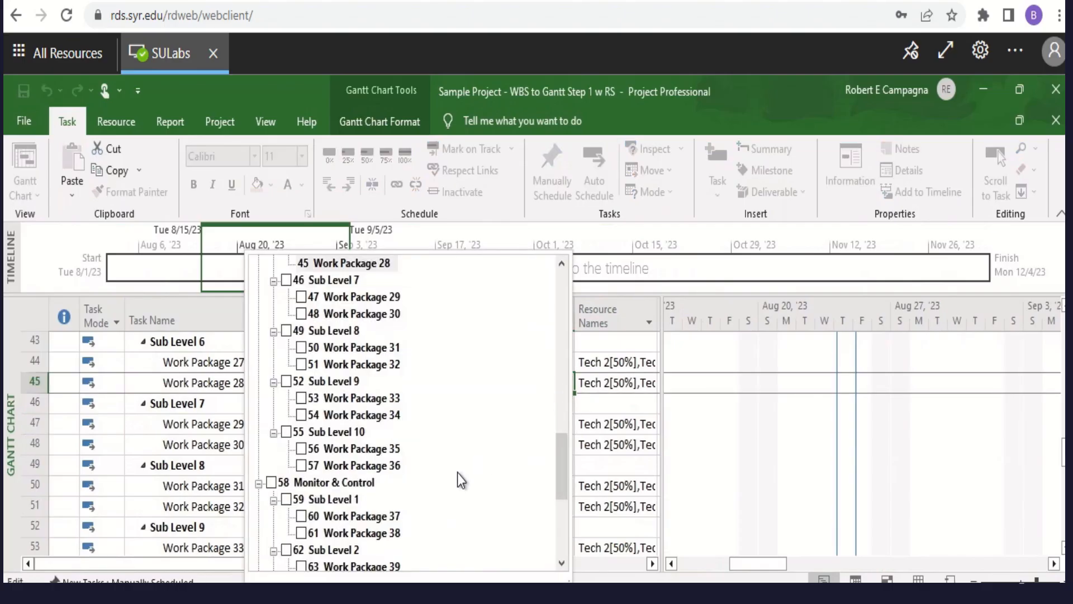
{"action": "left_click", "coordinate": [300, 466]}
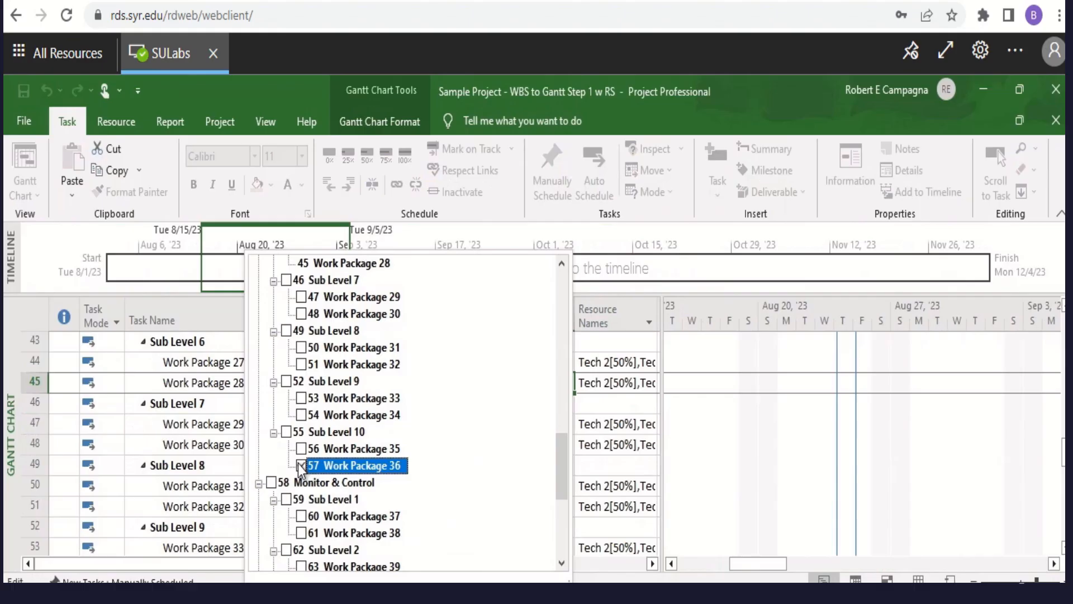
{"action": "key", "text": "Return"}
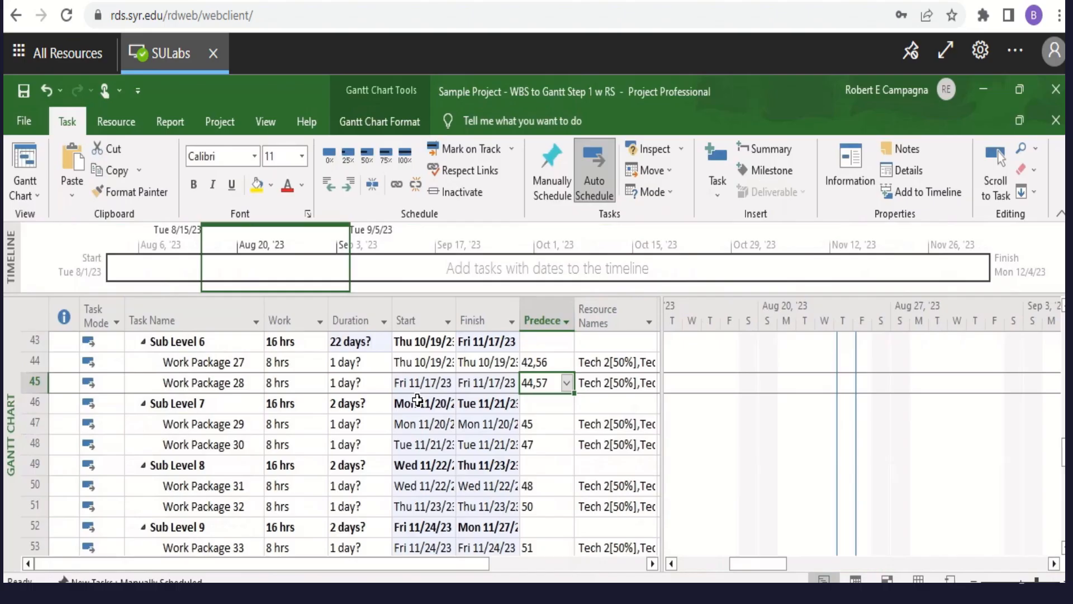
Step: Compare the finish of Work Package 36 with the start of Work Package 28, and review the schedule back up to the first phase
{"action": "scroll", "coordinate": [418, 400], "scroll_direction": "down", "scroll_amount": 1}
{"action": "scroll", "coordinate": [418, 400], "scroll_direction": "down", "scroll_amount": 1}
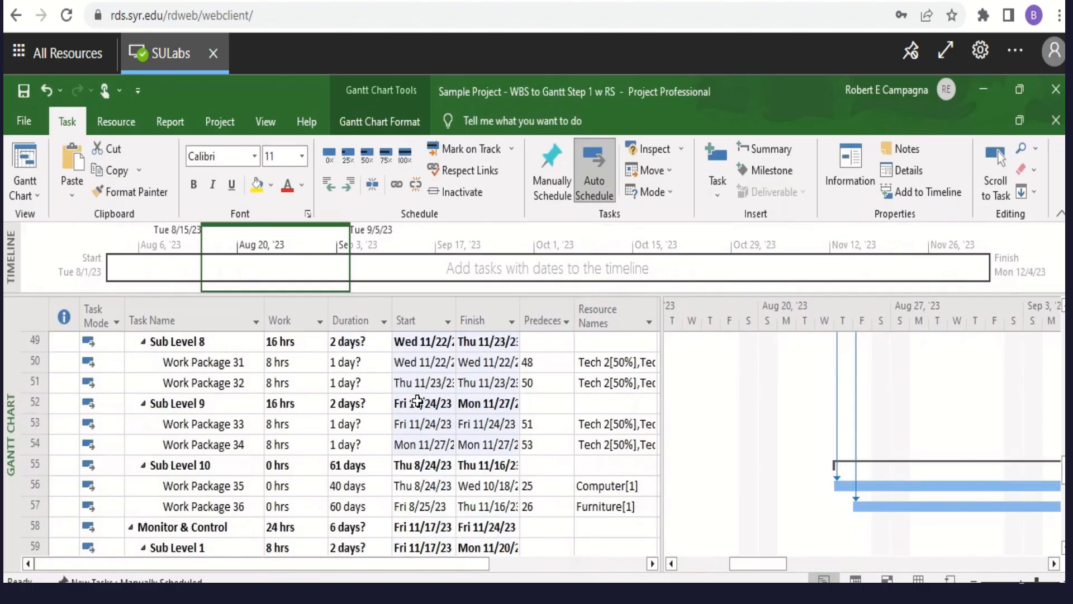
{"action": "left_click", "coordinate": [489, 507]}
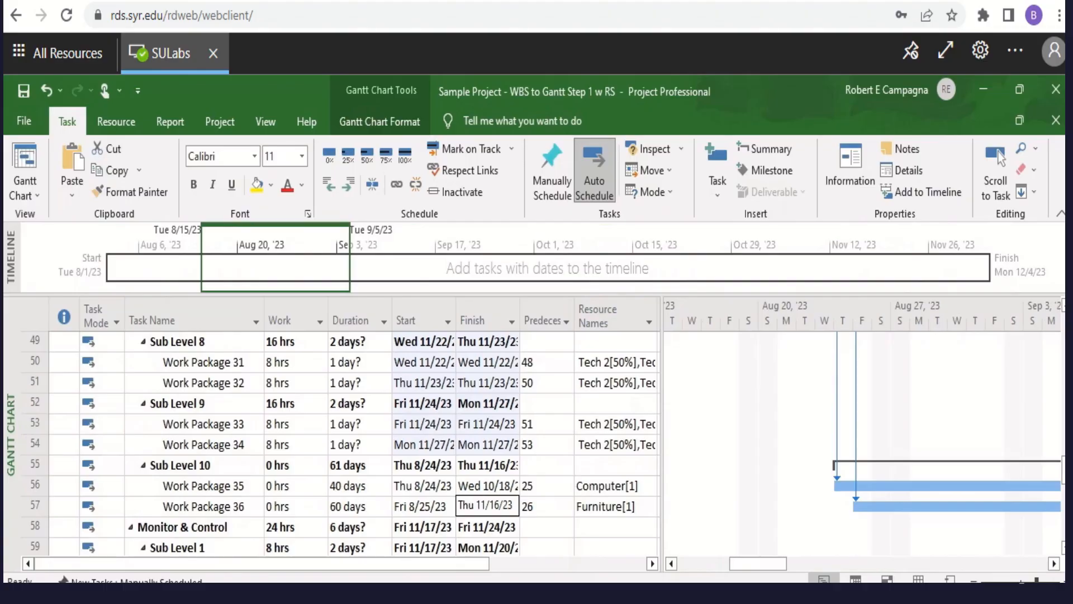
{"action": "scroll", "coordinate": [369, 421], "scroll_direction": "up", "scroll_amount": 1}
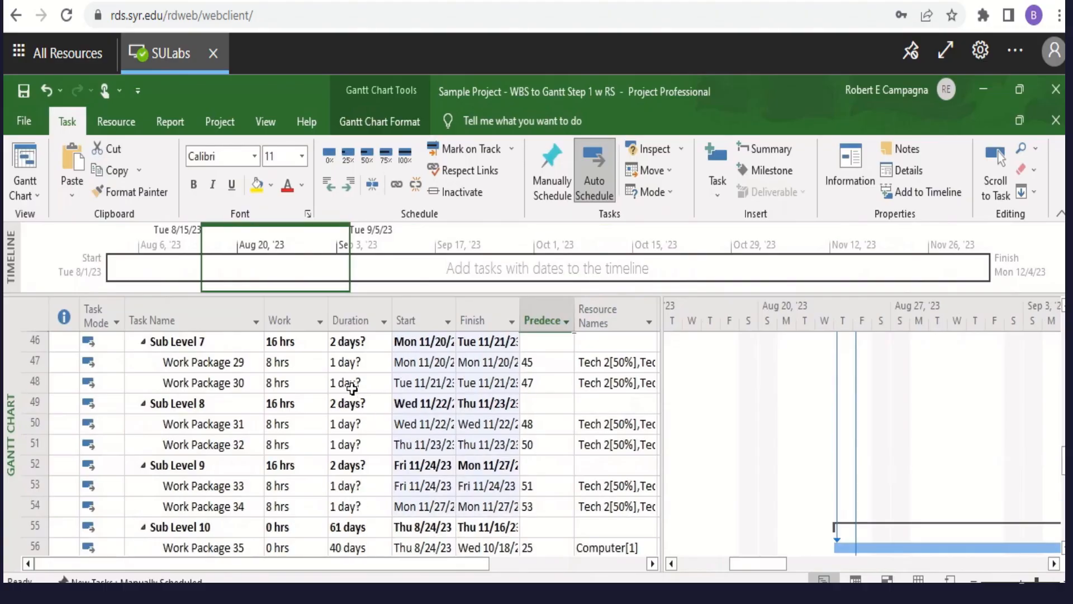
{"action": "scroll", "coordinate": [346, 386], "scroll_direction": "up", "scroll_amount": 1}
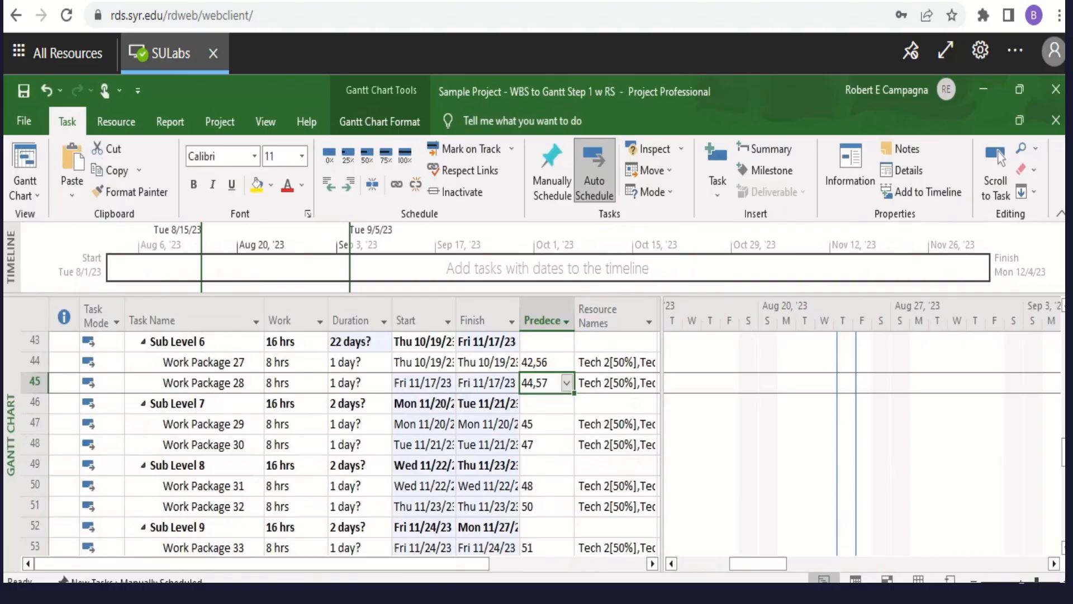
{"action": "scroll", "coordinate": [307, 443], "scroll_direction": "up", "scroll_amount": 3}
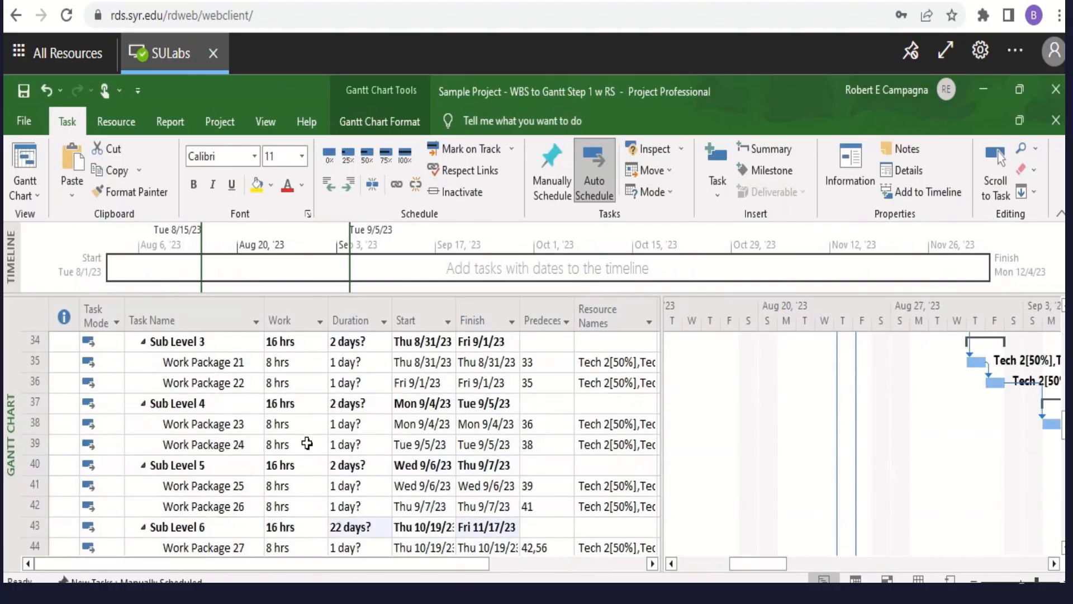
{"action": "scroll", "coordinate": [336, 456], "scroll_direction": "up", "scroll_amount": 3}
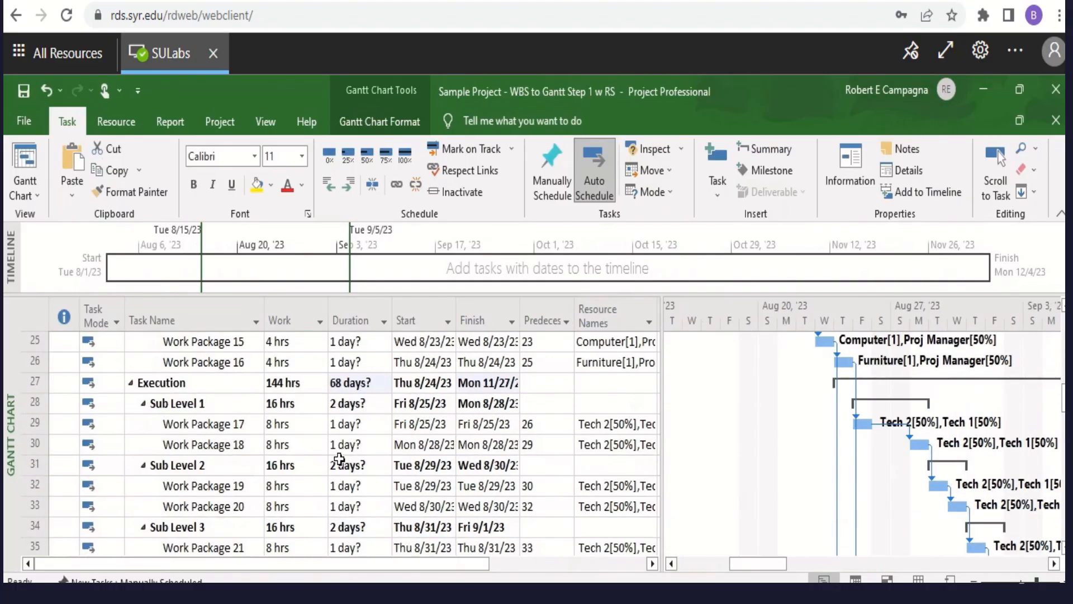
{"action": "scroll", "coordinate": [339, 458], "scroll_direction": "up", "scroll_amount": 5}
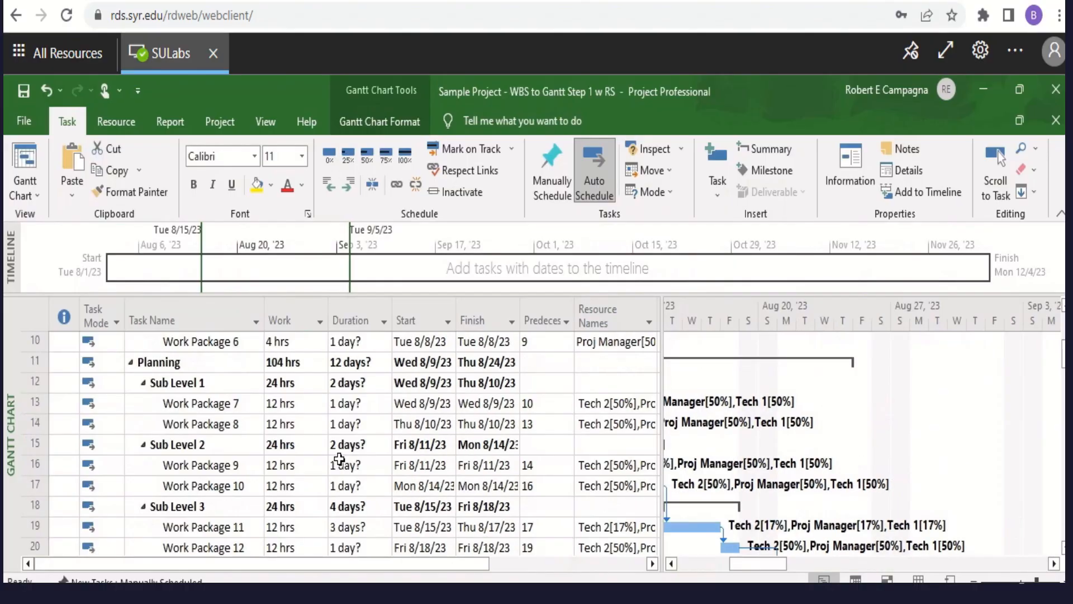
{"action": "scroll", "coordinate": [340, 458], "scroll_direction": "up", "scroll_amount": 1}
{"action": "scroll", "coordinate": [339, 459], "scroll_direction": "up", "scroll_amount": 2}
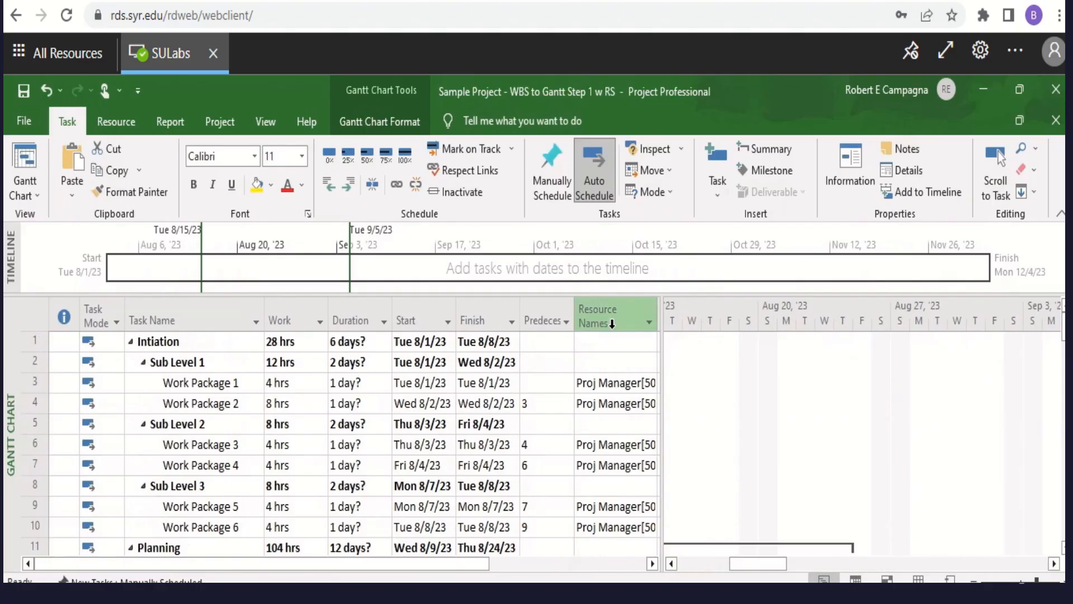
Step: Widen the task table to show more resource names, and reduce Work Package 2's work to 4 hrs, lowering resource units but keeping the duration
{"action": "left_click_drag", "start_coordinate": [659, 330], "coordinate": [699, 321]}
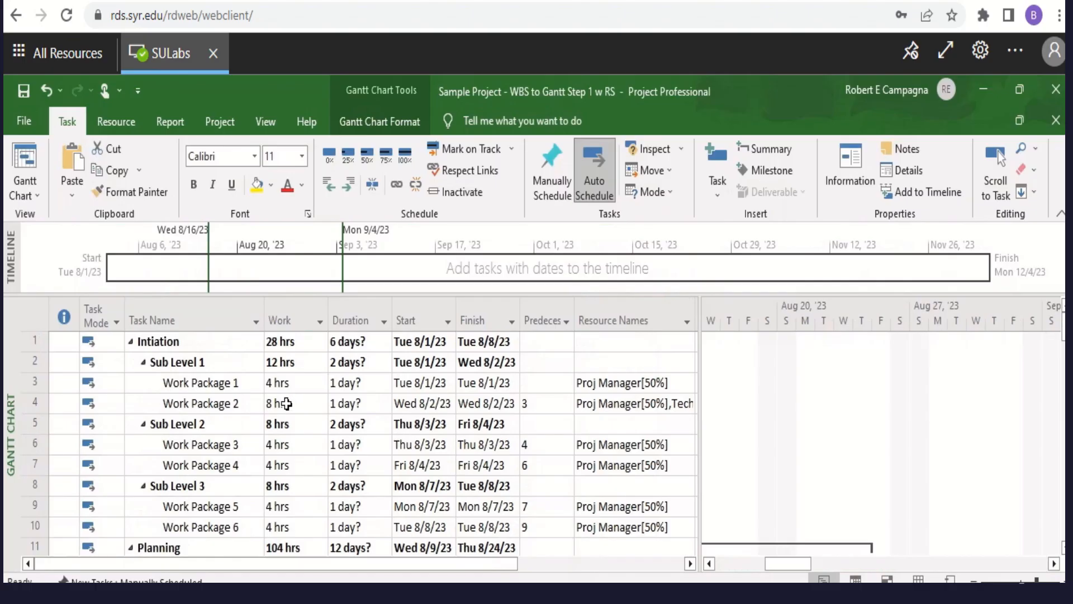
{"action": "left_click", "coordinate": [287, 404]}
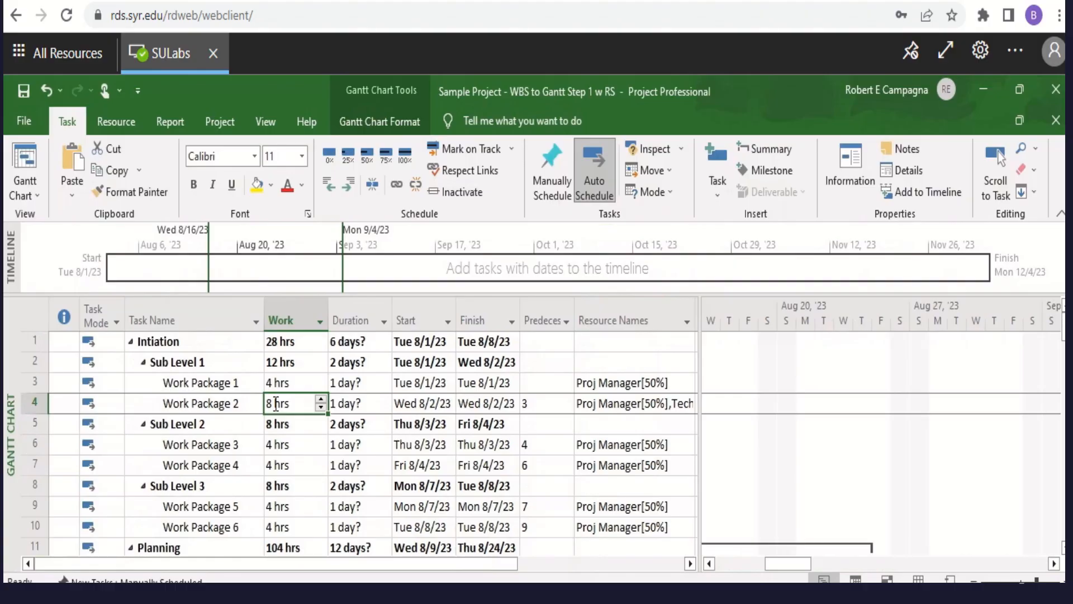
{"action": "type", "text": "4"}
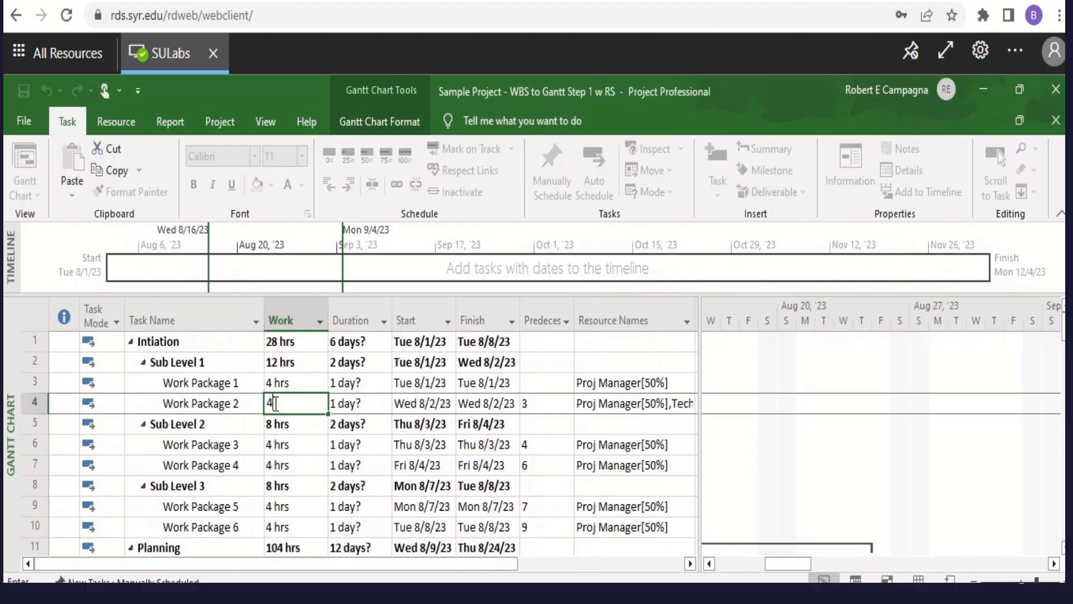
{"action": "key", "text": "Tab"}
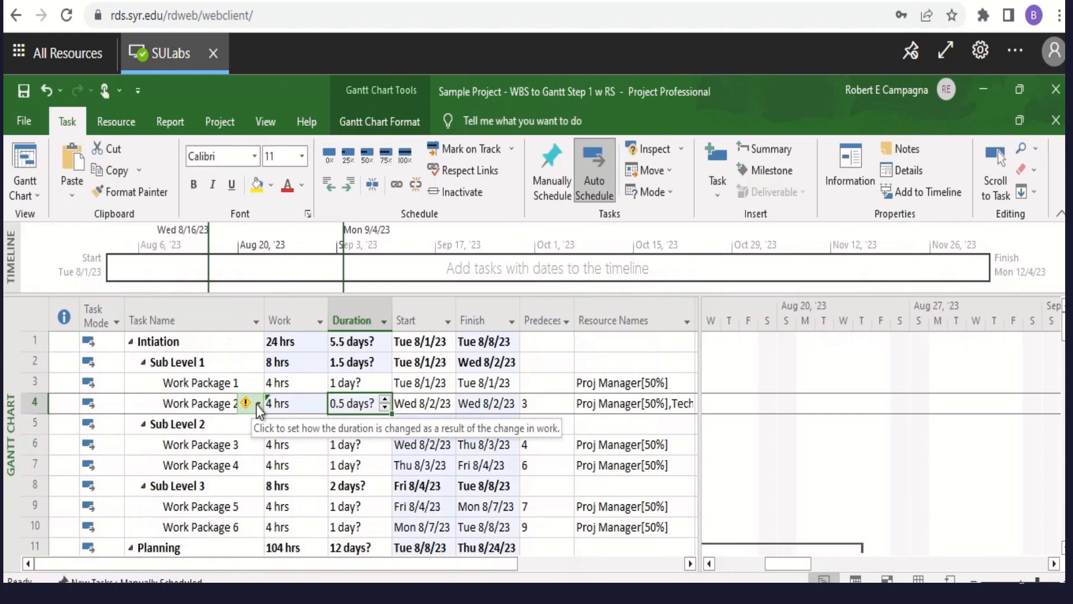
{"action": "left_click", "coordinate": [256, 405]}
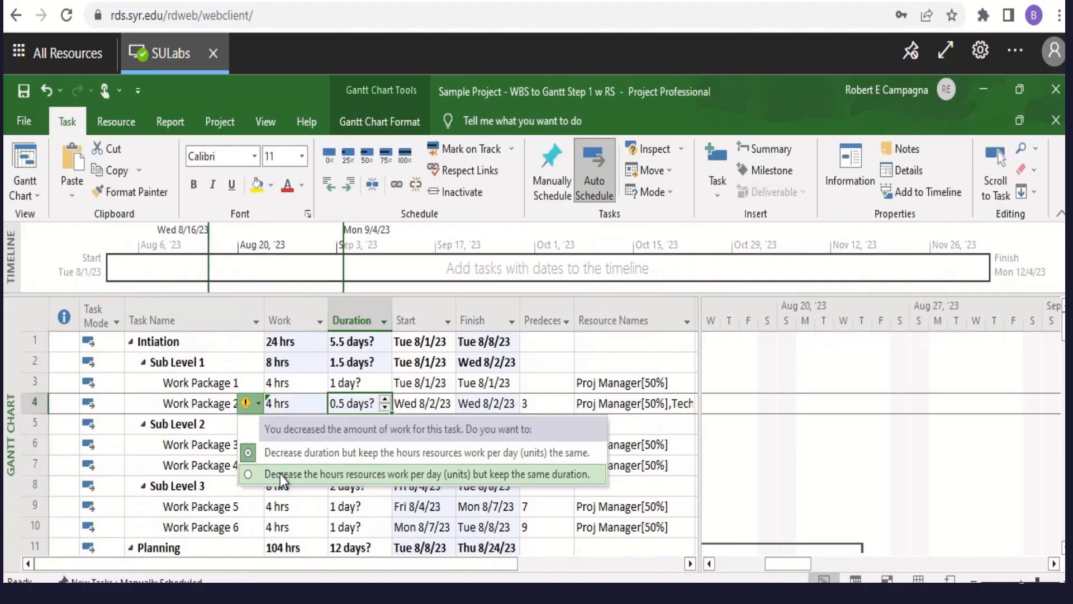
{"action": "left_click", "coordinate": [250, 475]}
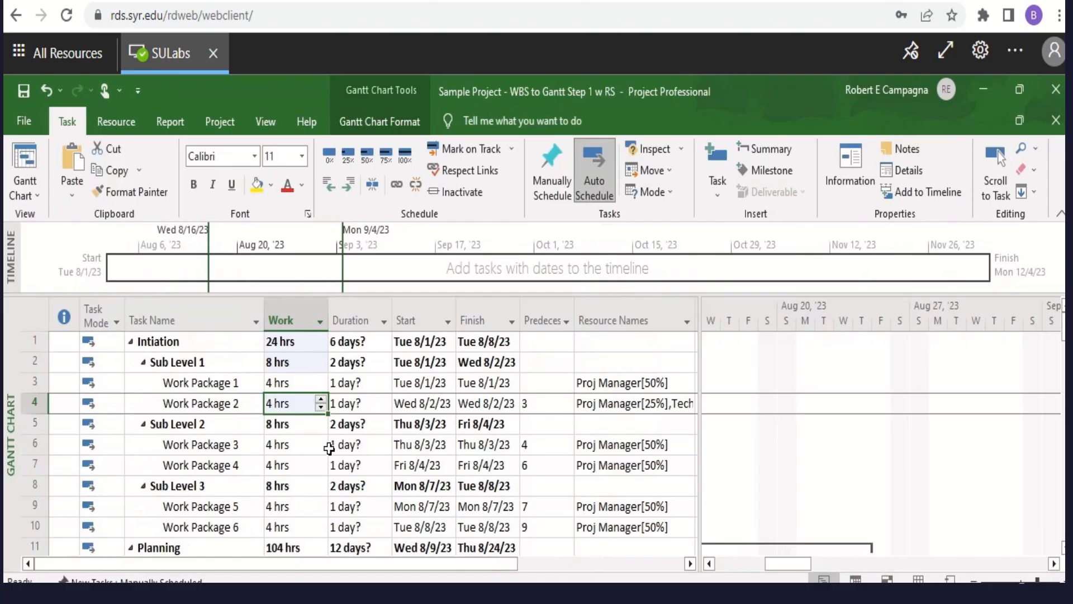
Step: Reduce Work Package 7's work to 4 hrs, decreasing the resource units while keeping the same duration
{"action": "scroll", "coordinate": [298, 459], "scroll_direction": "down", "scroll_amount": 1}
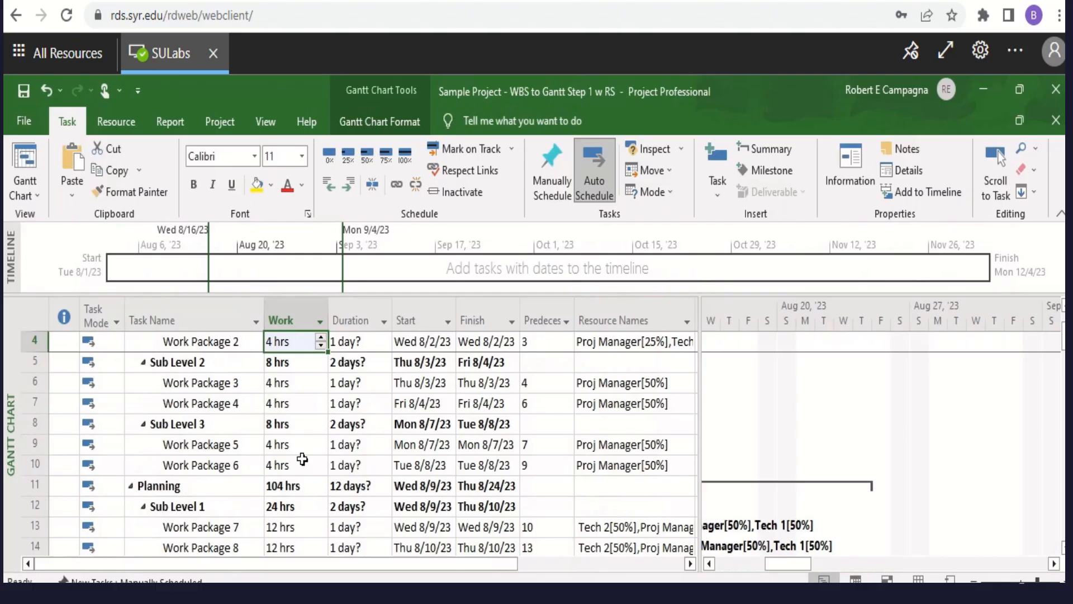
{"action": "scroll", "coordinate": [303, 460], "scroll_direction": "down", "scroll_amount": 1}
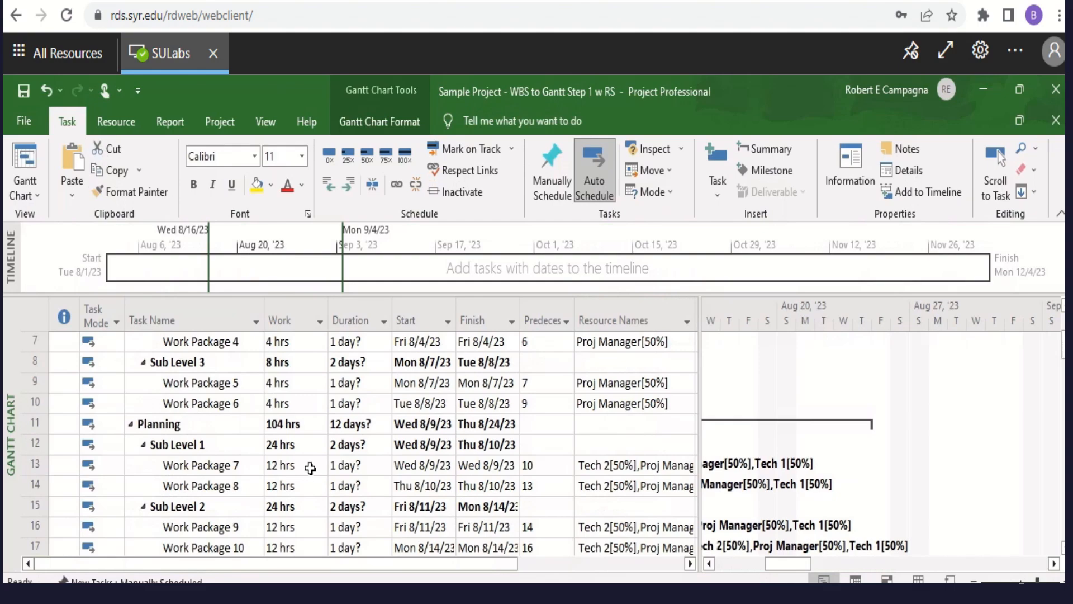
{"action": "left_click", "coordinate": [311, 469]}
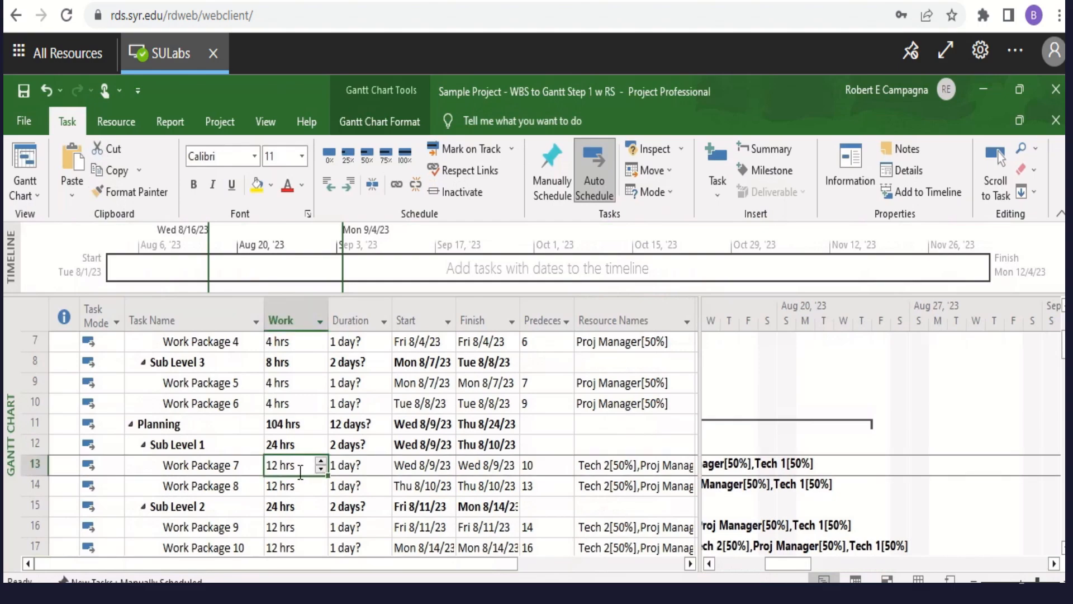
{"action": "type", "text": "4"}
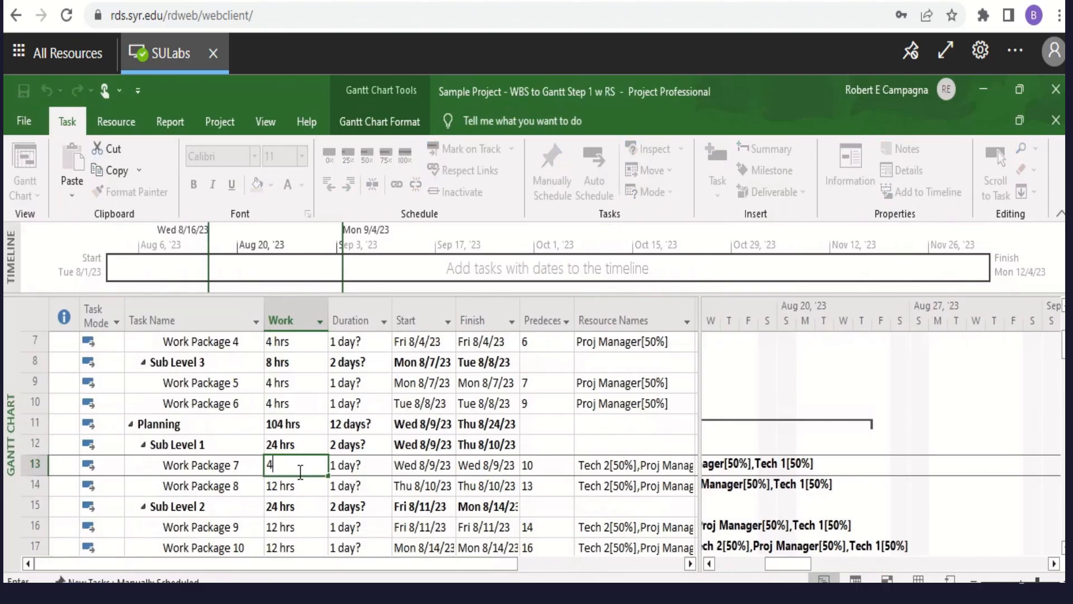
{"action": "key", "text": "Tab"}
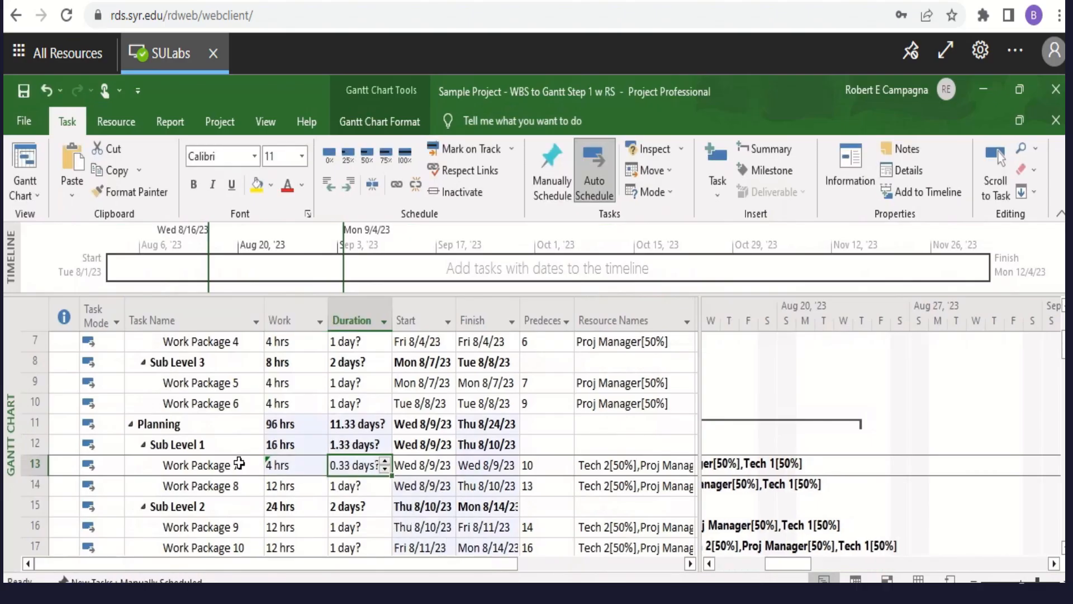
{"action": "left_click", "coordinate": [259, 467]}
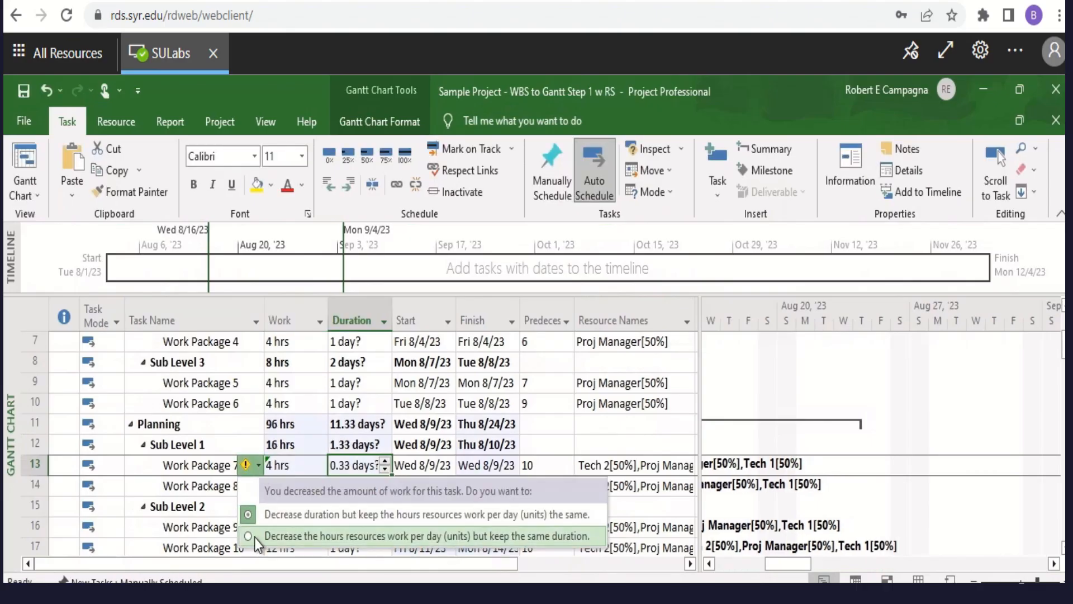
{"action": "left_click", "coordinate": [249, 537]}
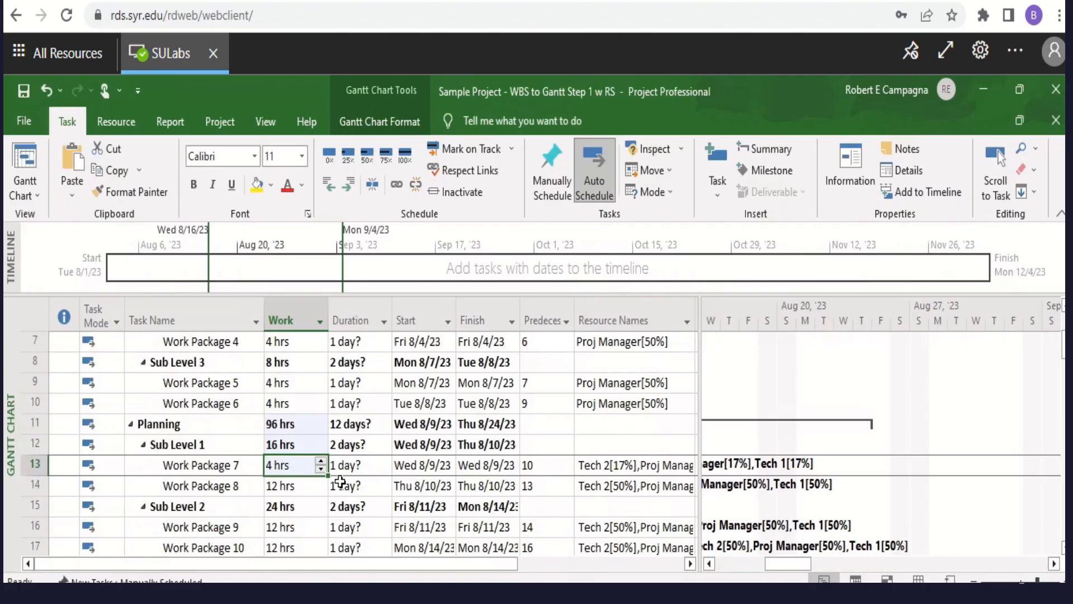
Step: Reduce Work Package 8's work to 4 hrs, lowering the hours resources work per day but keeping its duration
{"action": "left_click", "coordinate": [313, 490]}
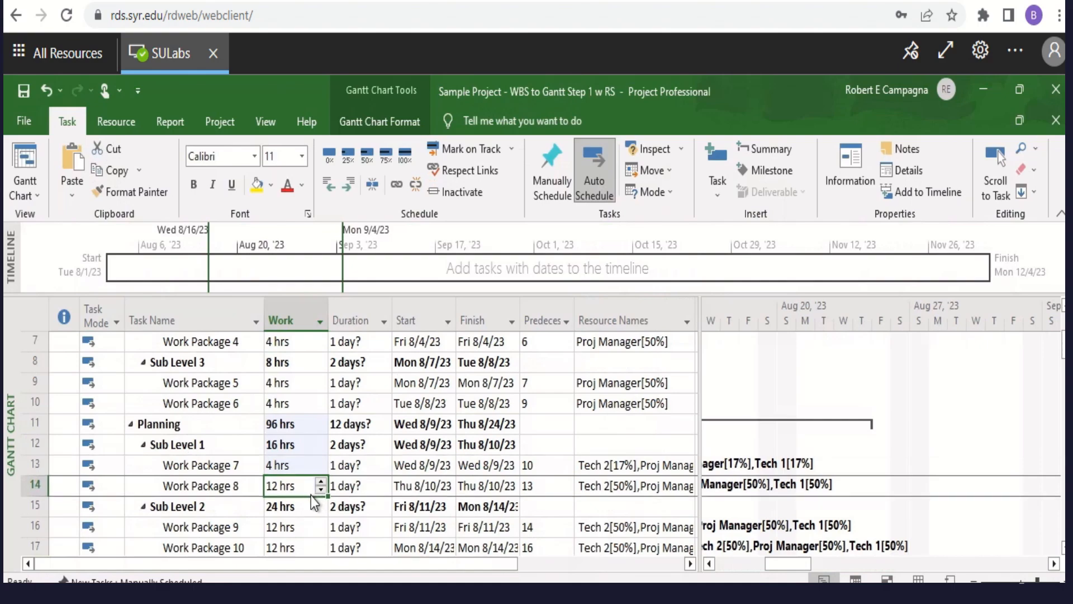
{"action": "type", "text": "4"}
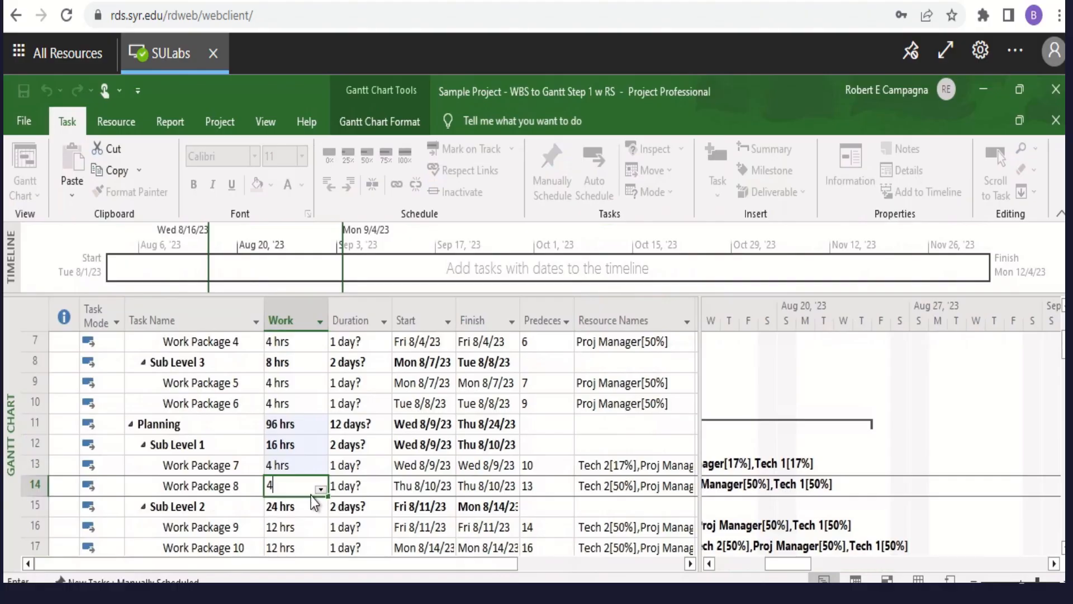
{"action": "key", "text": "Tab"}
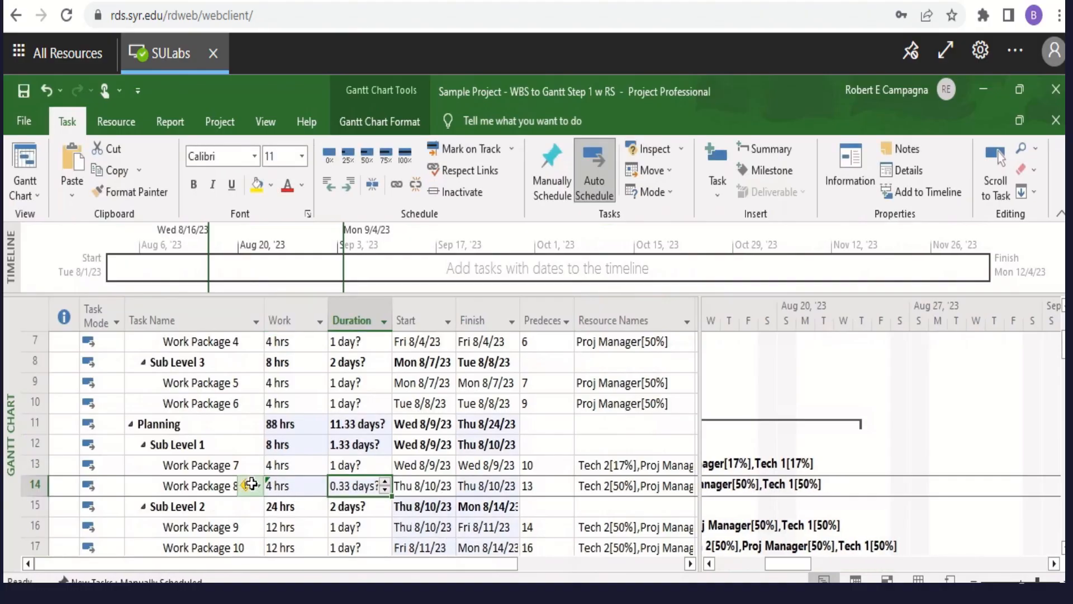
{"action": "left_click", "coordinate": [258, 487]}
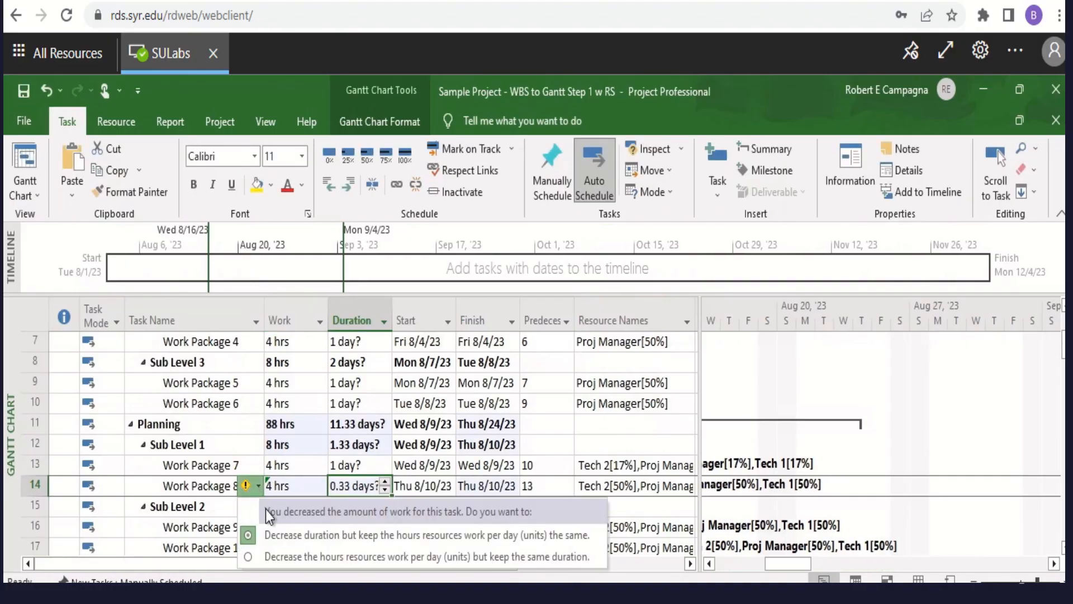
{"action": "left_click", "coordinate": [249, 558]}
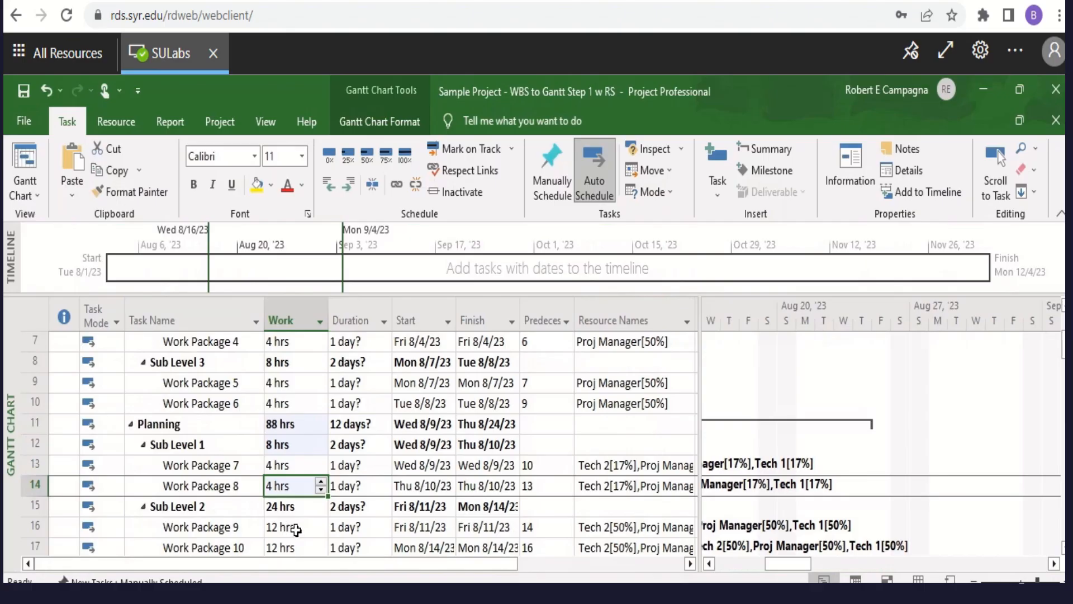
Step: Set Work Package 9's work to 4 hrs and choose to decrease resource units instead of the duration
{"action": "left_click", "coordinate": [300, 529]}
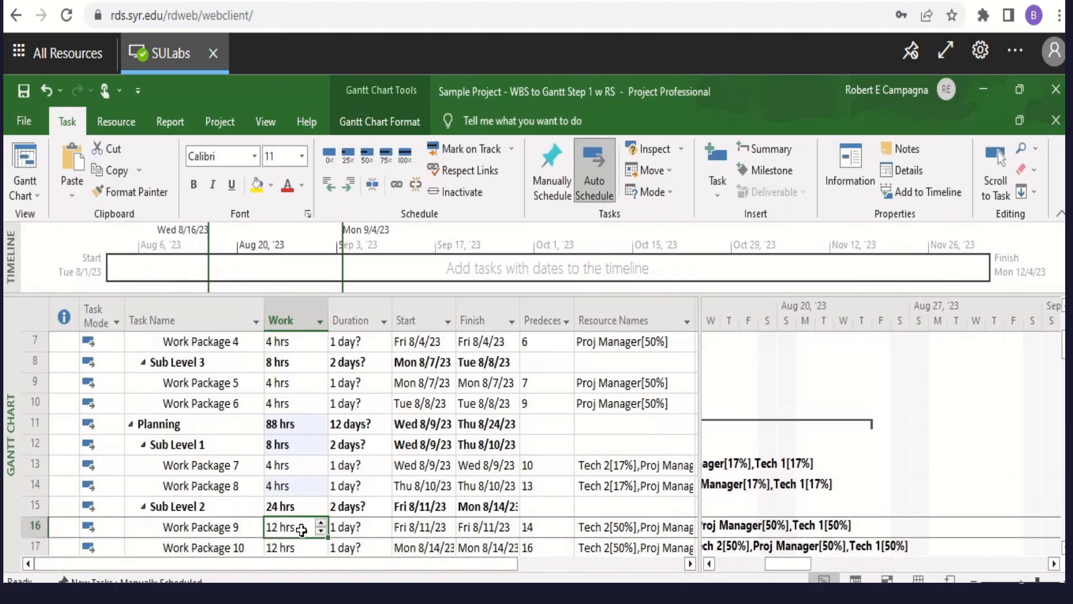
{"action": "type", "text": "4"}
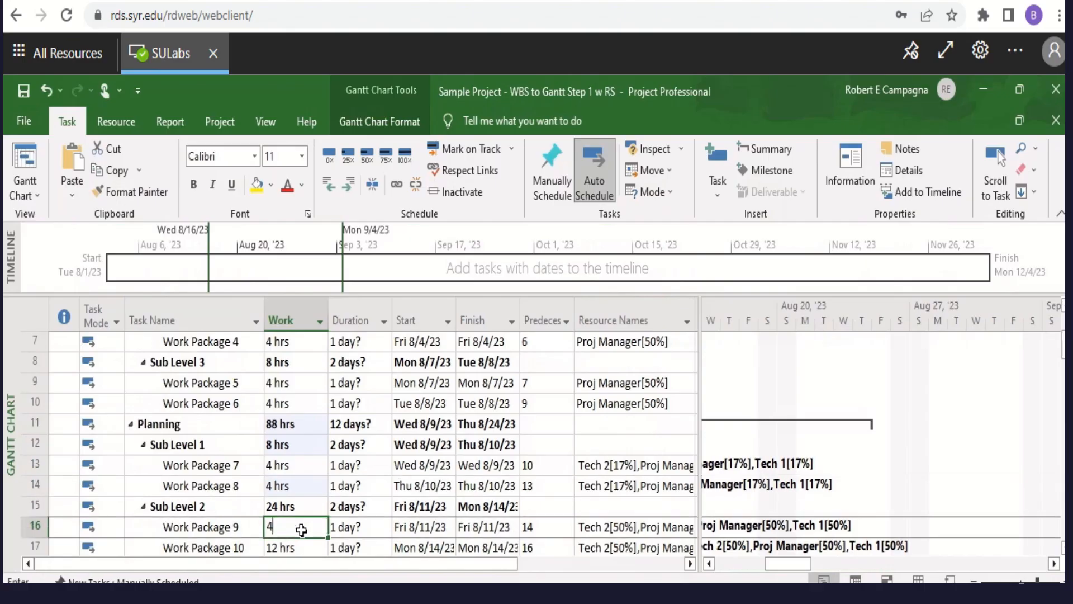
{"action": "left_click", "coordinate": [364, 527]}
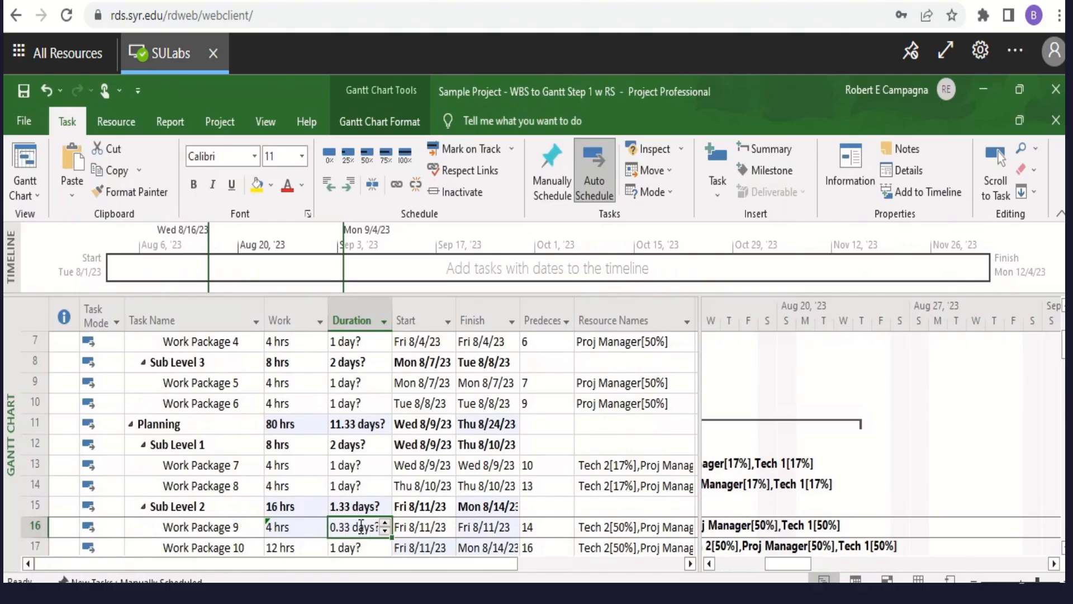
{"action": "mouse_move", "coordinate": [295, 530]}
{"action": "left_click", "coordinate": [257, 529]}
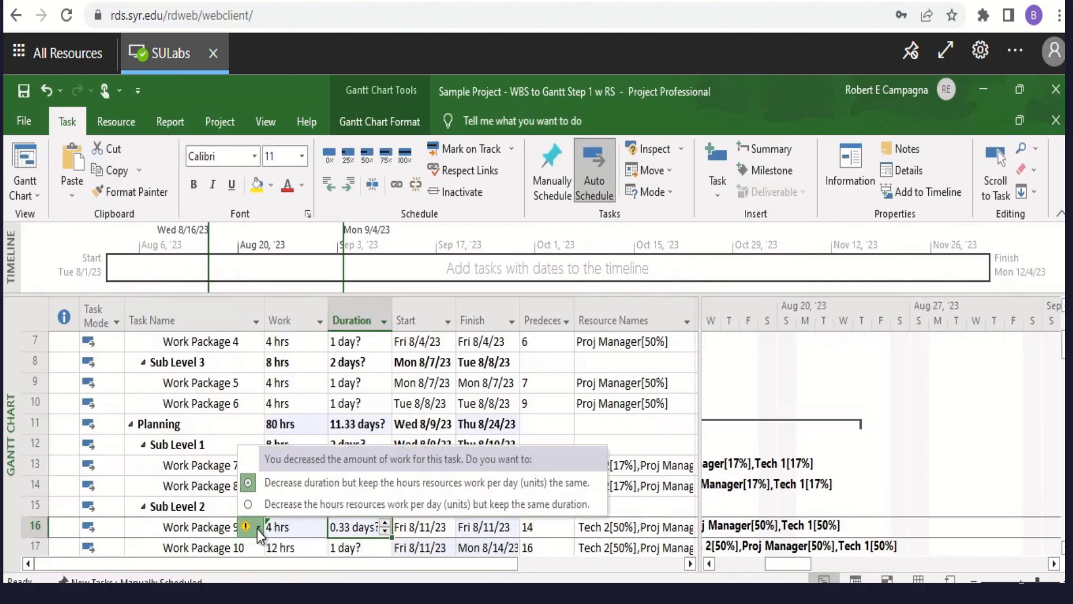
{"action": "left_click", "coordinate": [246, 503]}
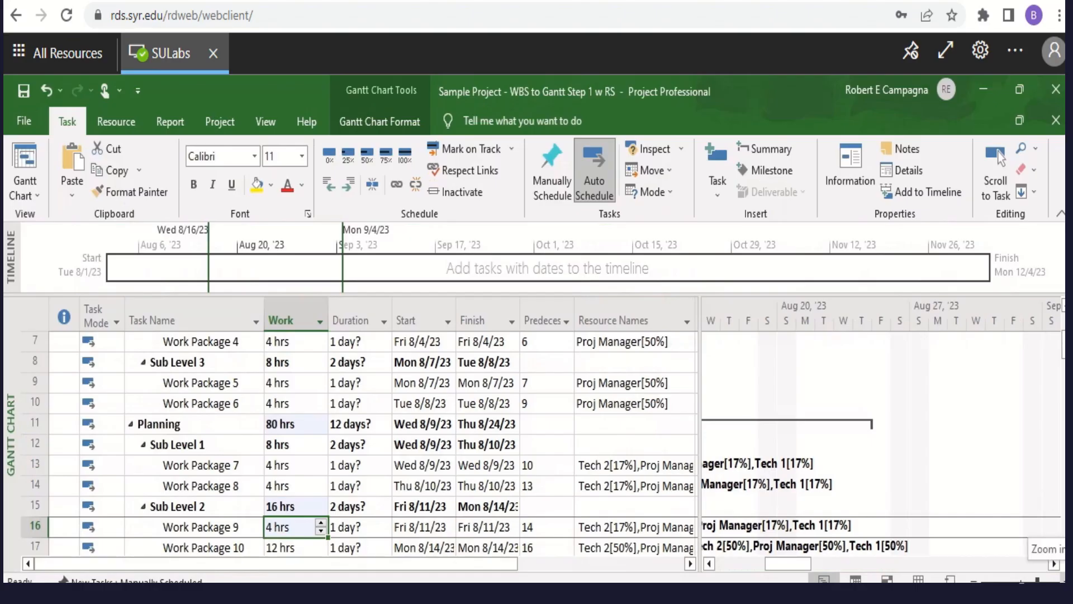
Step: Review the work hours, durations, dates and resource units of the work packages from the Intiation phase through Closing
{"action": "key", "text": "ctrl+z"}
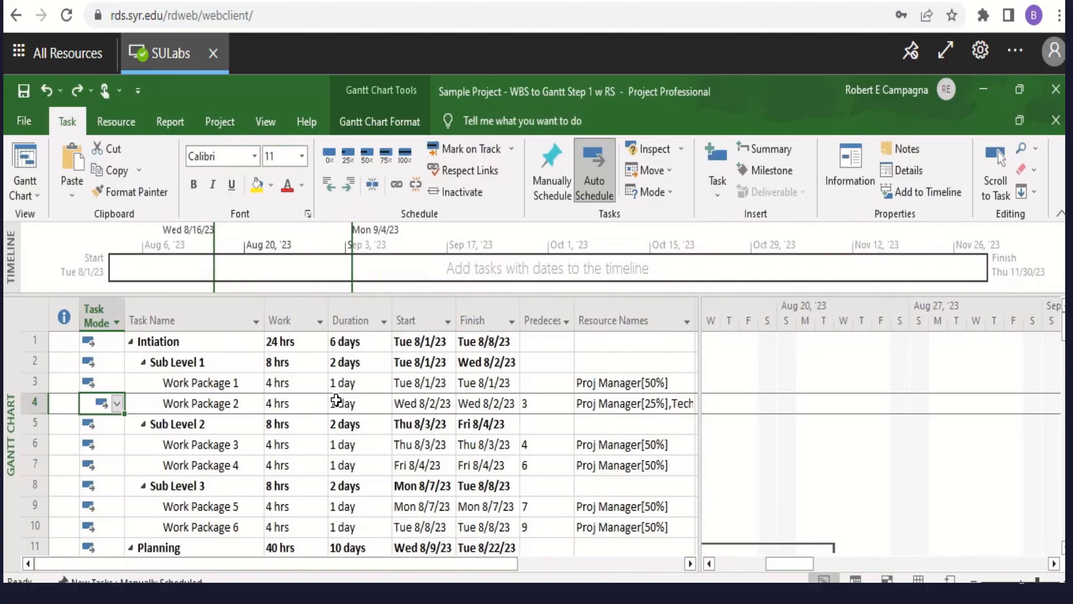
{"action": "scroll", "coordinate": [336, 401], "scroll_direction": "down", "scroll_amount": 3}
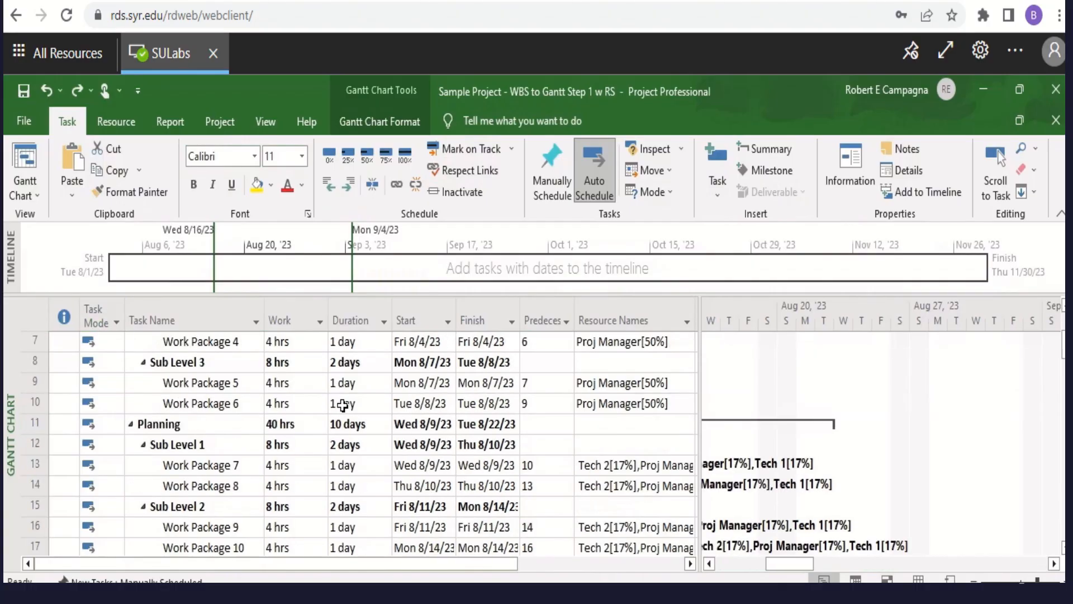
{"action": "scroll", "coordinate": [343, 406], "scroll_direction": "down", "scroll_amount": 2}
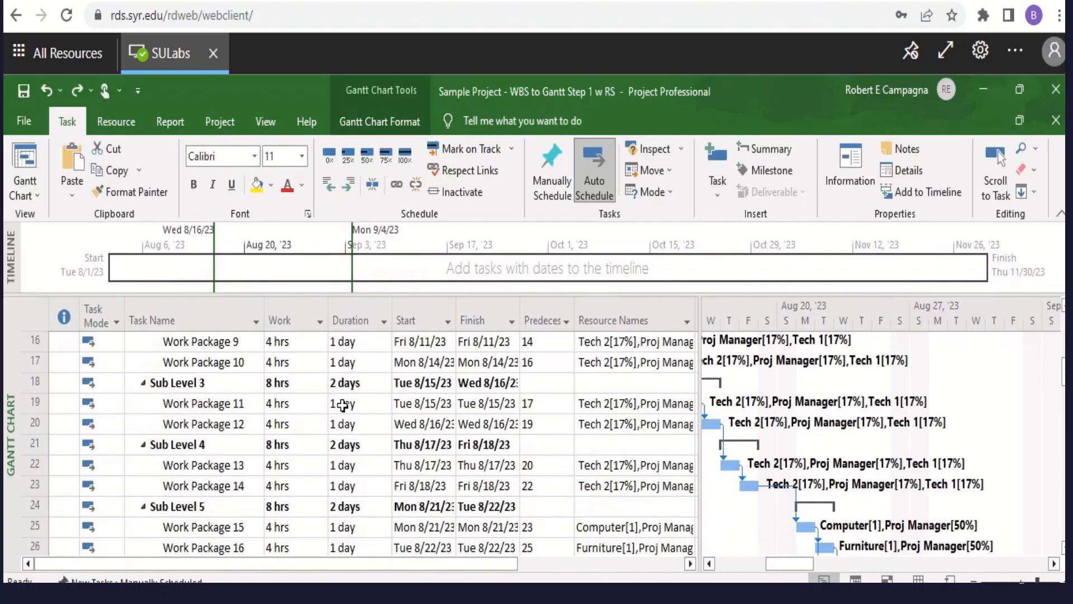
{"action": "scroll", "coordinate": [342, 406], "scroll_direction": "down", "scroll_amount": 1}
{"action": "scroll", "coordinate": [343, 406], "scroll_direction": "down", "scroll_amount": 1}
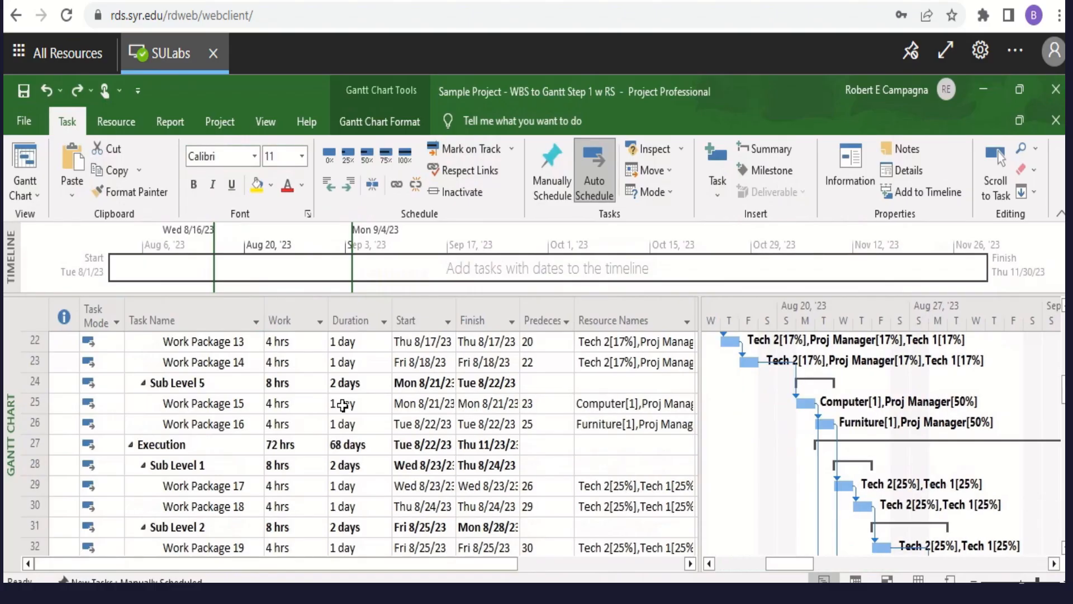
{"action": "scroll", "coordinate": [343, 406], "scroll_direction": "down", "scroll_amount": 1}
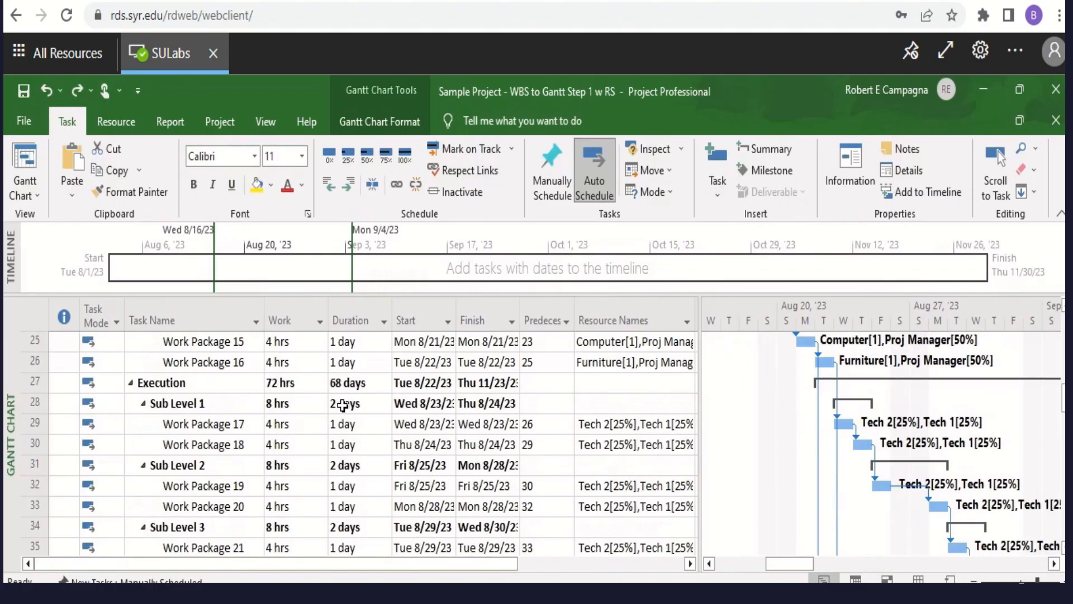
{"action": "scroll", "coordinate": [342, 406], "scroll_direction": "down", "scroll_amount": 1}
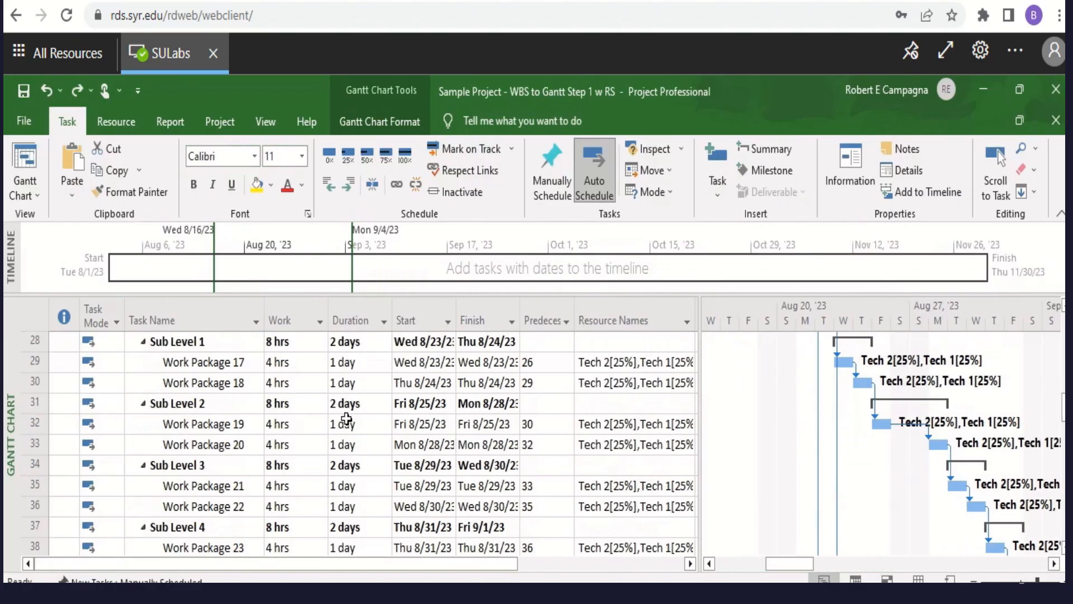
{"action": "scroll", "coordinate": [346, 414], "scroll_direction": "down", "scroll_amount": 3}
{"action": "scroll", "coordinate": [346, 422], "scroll_direction": "down", "scroll_amount": 3}
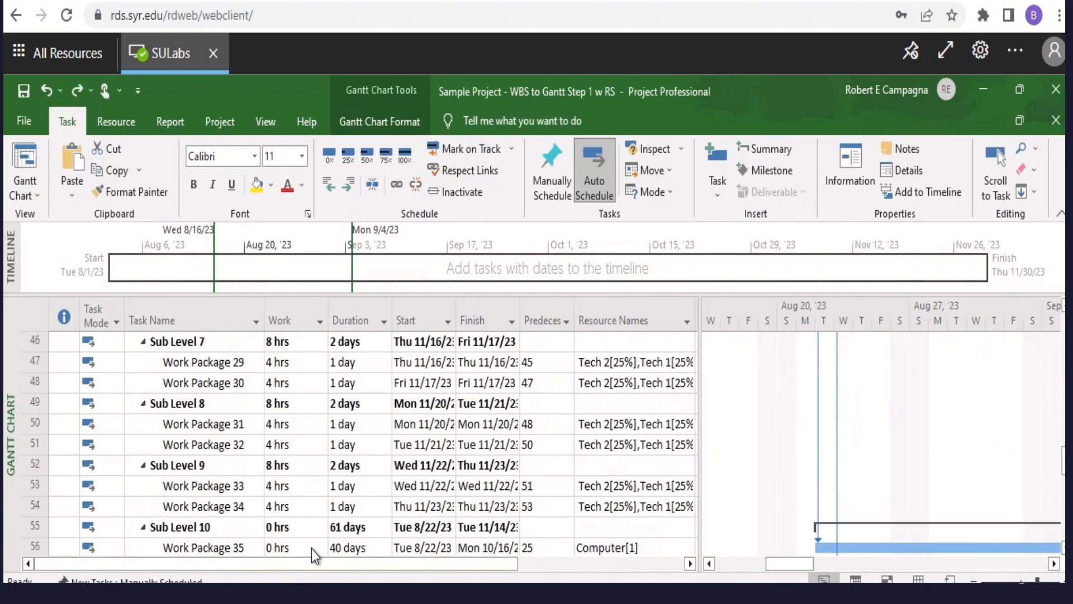
{"action": "scroll", "coordinate": [312, 548], "scroll_direction": "down", "scroll_amount": 1}
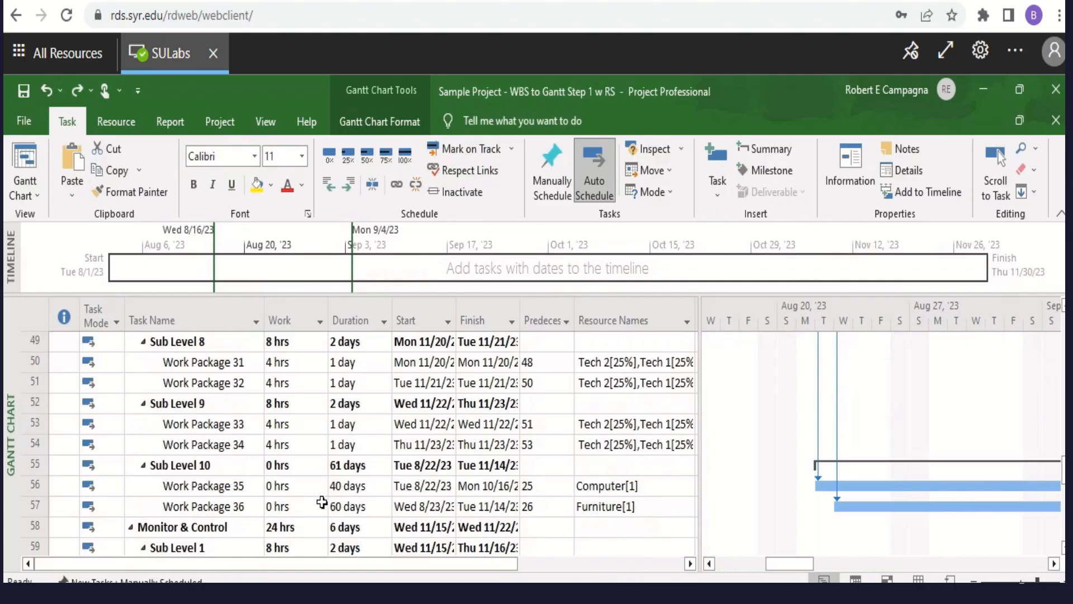
{"action": "scroll", "coordinate": [322, 502], "scroll_direction": "down", "scroll_amount": 1}
{"action": "scroll", "coordinate": [322, 502], "scroll_direction": "down", "scroll_amount": 1}
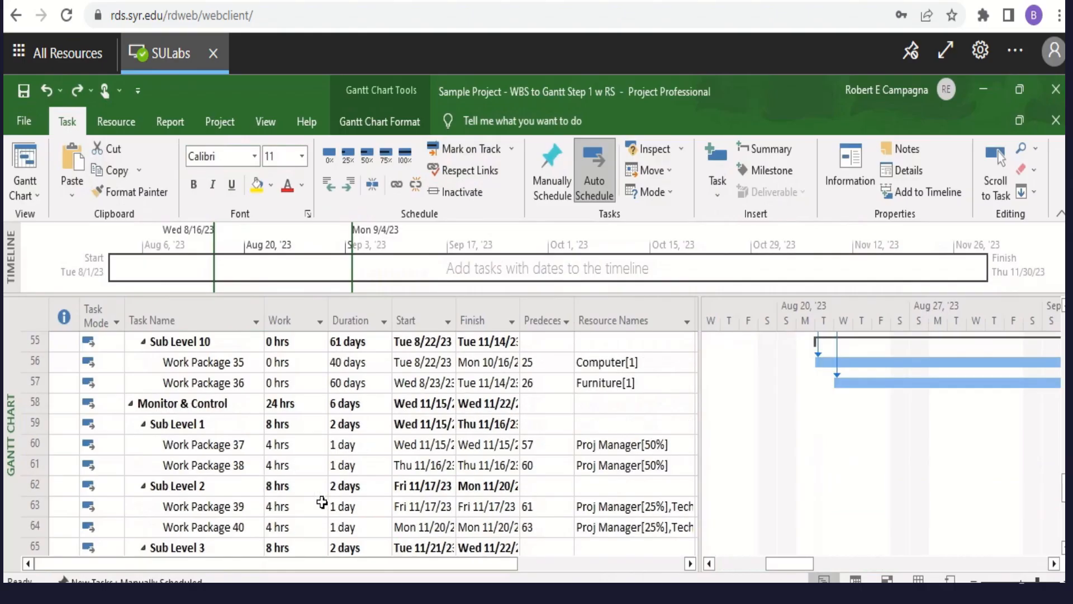
{"action": "scroll", "coordinate": [322, 502], "scroll_direction": "down", "scroll_amount": 2}
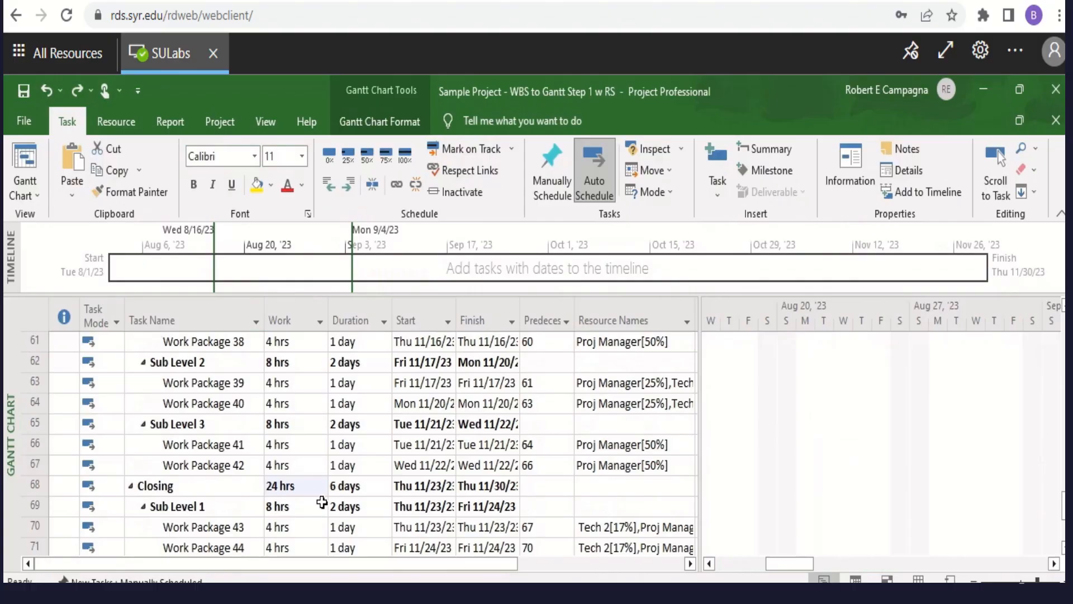
{"action": "scroll", "coordinate": [323, 502], "scroll_direction": "down", "scroll_amount": 1}
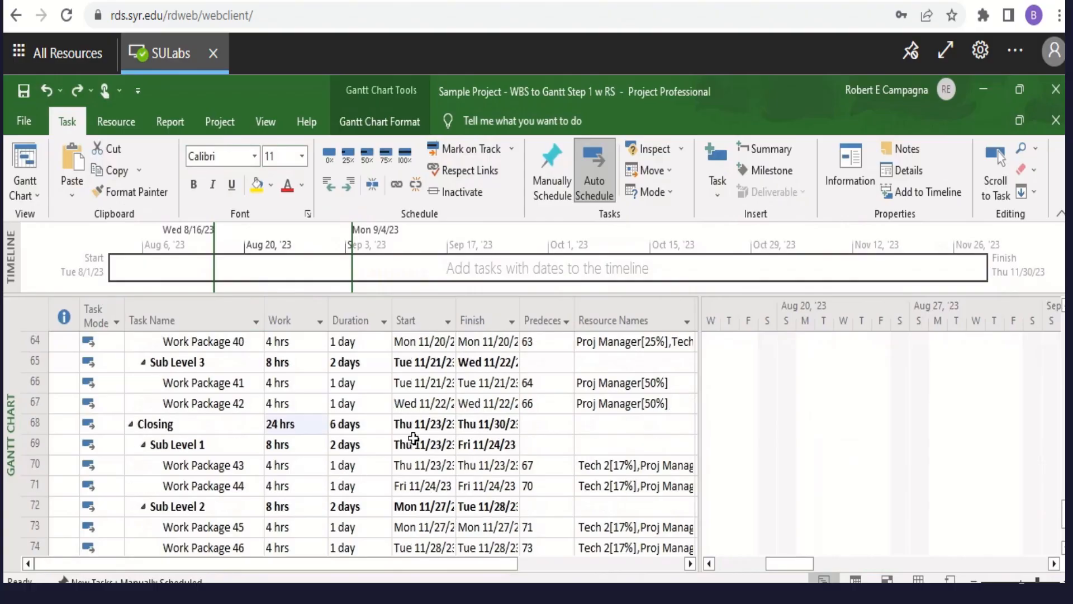
Step: Insert a new summary task above the Intiation phase at the start of the schedule
{"action": "scroll", "coordinate": [412, 439], "scroll_direction": "up", "scroll_amount": 6}
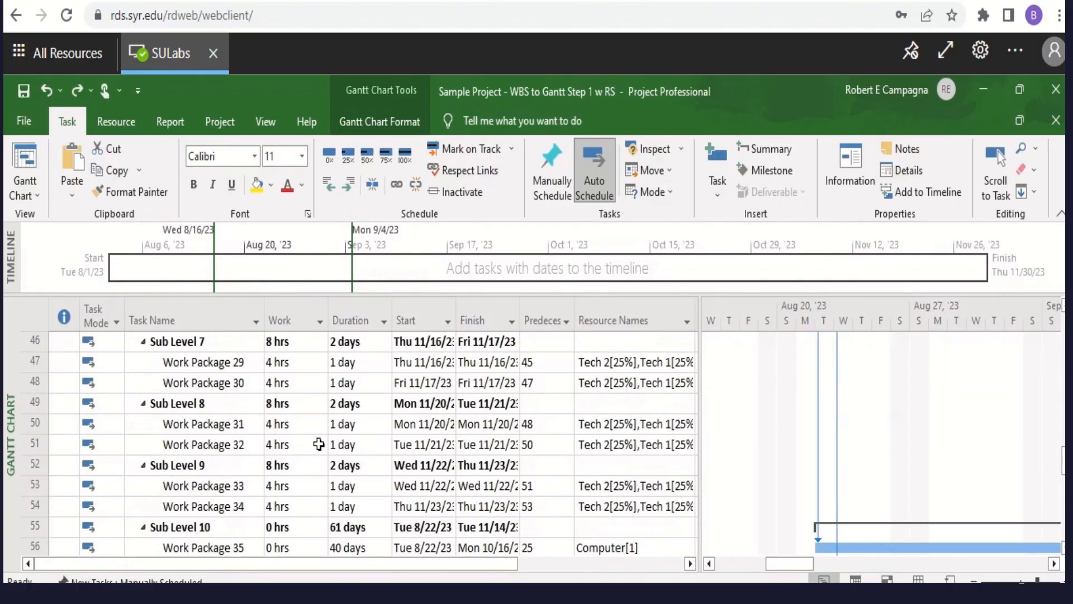
{"action": "scroll", "coordinate": [319, 444], "scroll_direction": "up", "scroll_amount": 6}
{"action": "scroll", "coordinate": [318, 444], "scroll_direction": "up", "scroll_amount": 5}
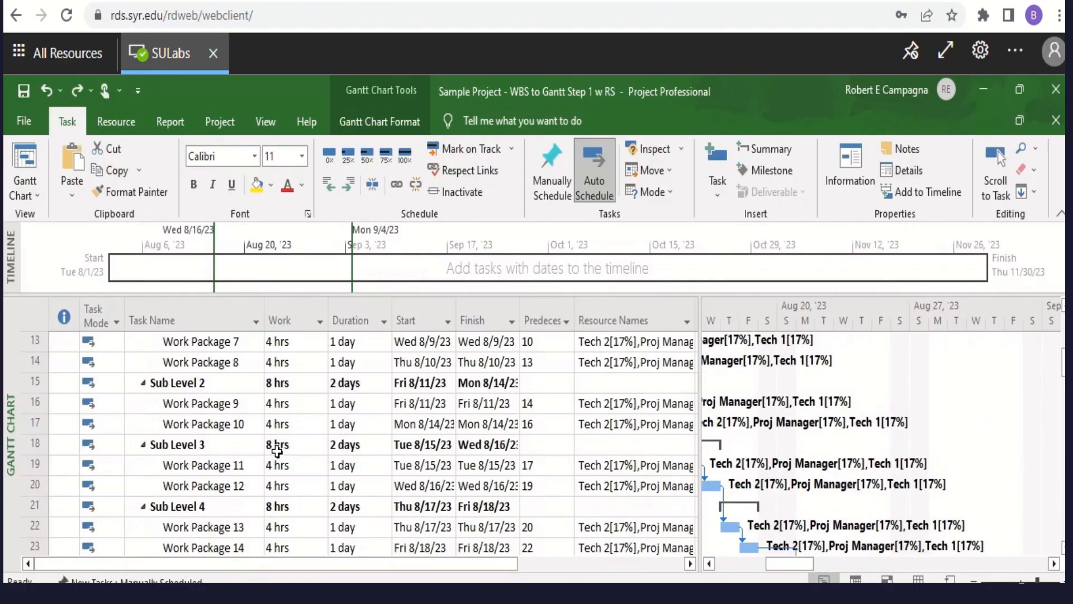
{"action": "scroll", "coordinate": [277, 450], "scroll_direction": "up", "scroll_amount": 2}
{"action": "scroll", "coordinate": [277, 451], "scroll_direction": "up", "scroll_amount": 2}
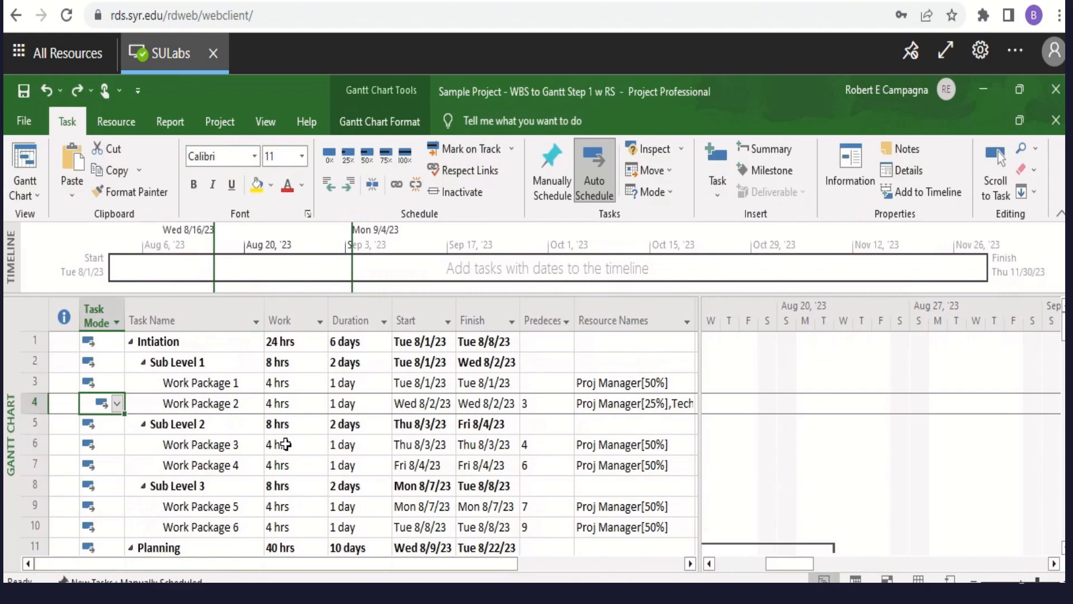
{"action": "left_click", "coordinate": [296, 343]}
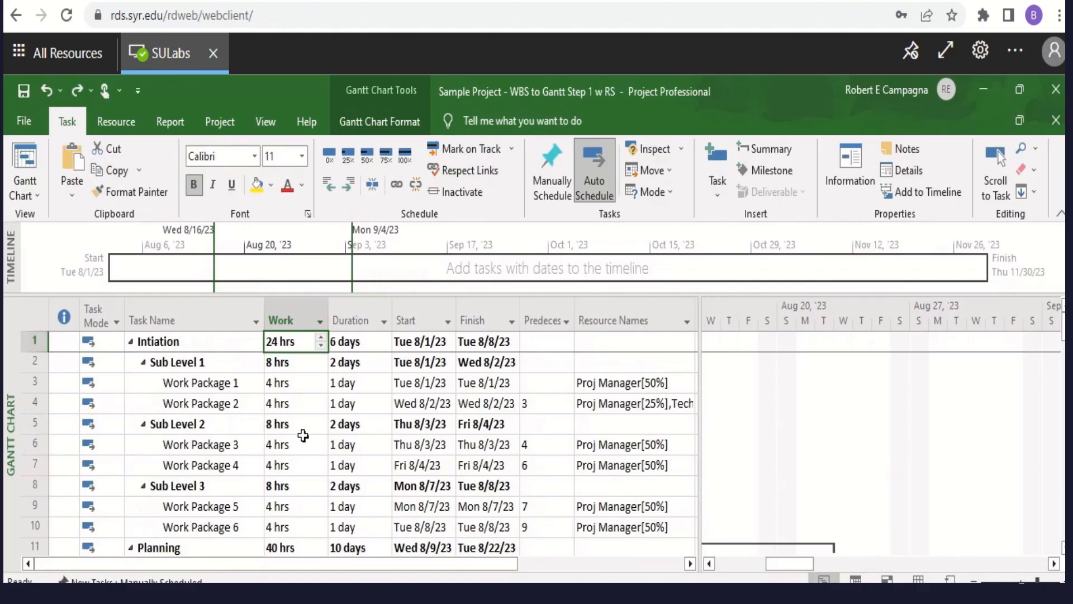
{"action": "left_click", "coordinate": [34, 342]}
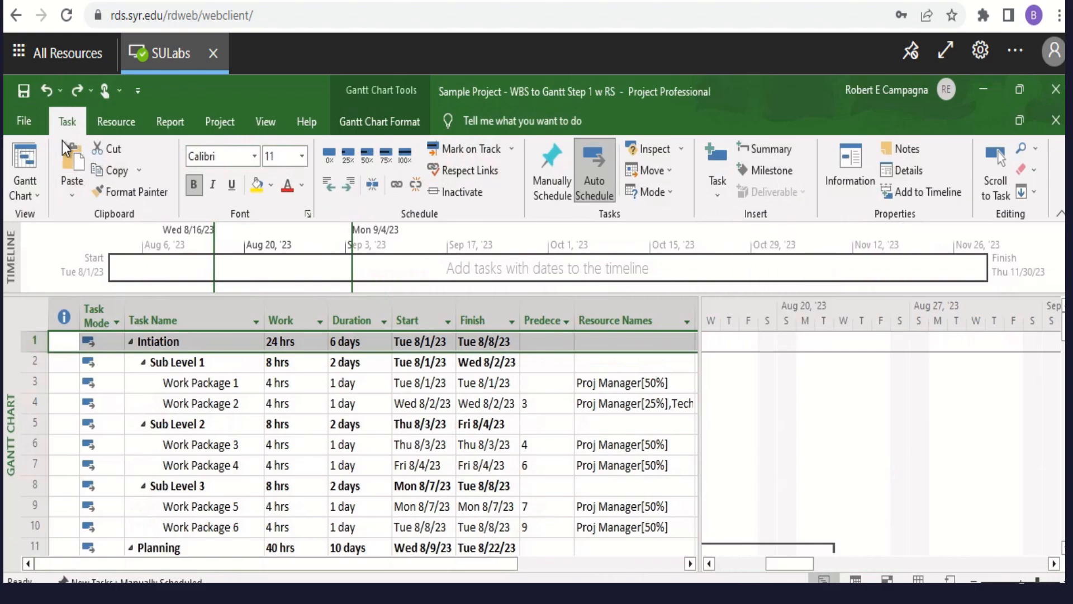
{"action": "left_click", "coordinate": [760, 148]}
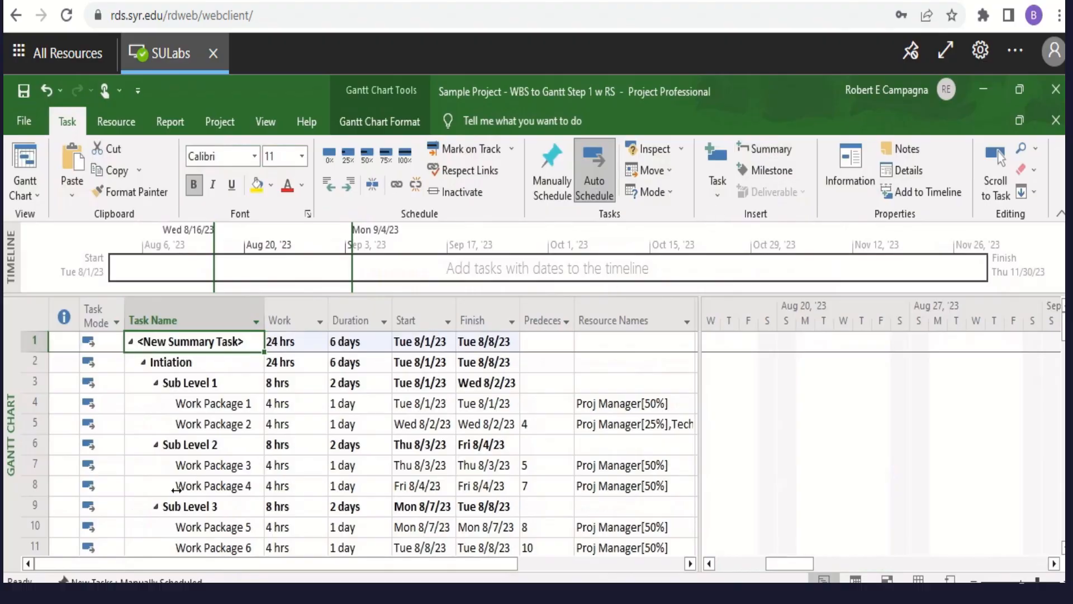
{"action": "scroll", "coordinate": [176, 489], "scroll_direction": "down", "scroll_amount": 2}
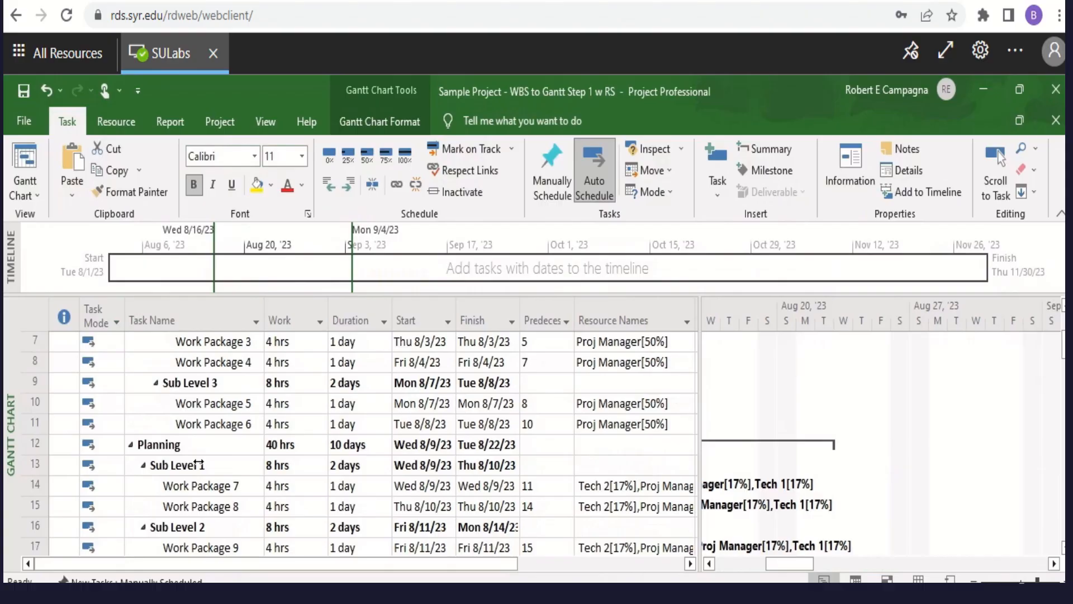
Step: Undo the insertion of the summary task that groups only the Intiation phase
{"action": "scroll", "coordinate": [199, 465], "scroll_direction": "up", "scroll_amount": 2}
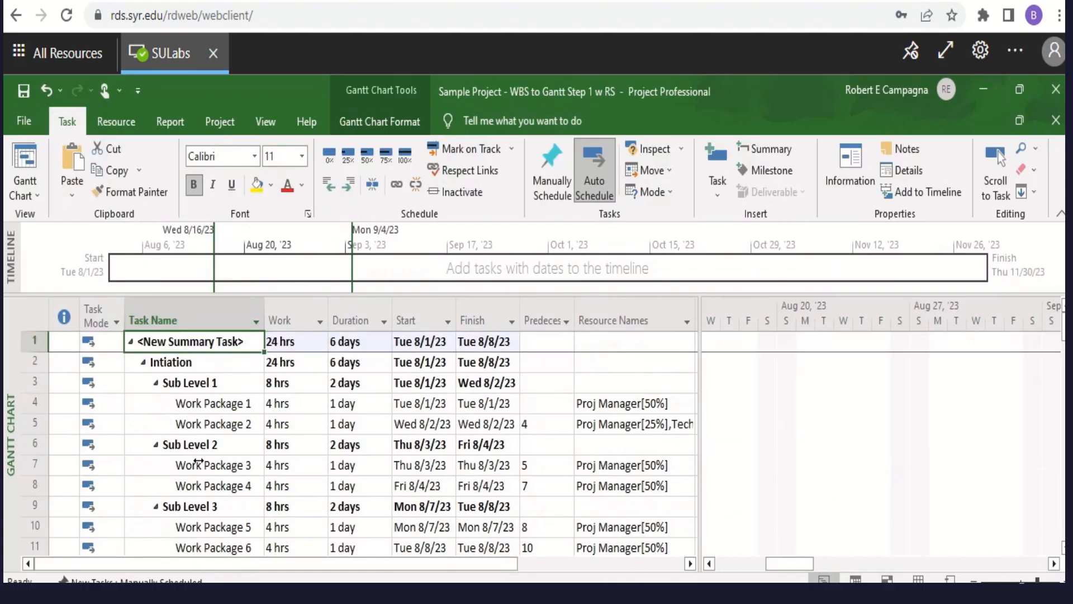
{"action": "left_click", "coordinate": [42, 89]}
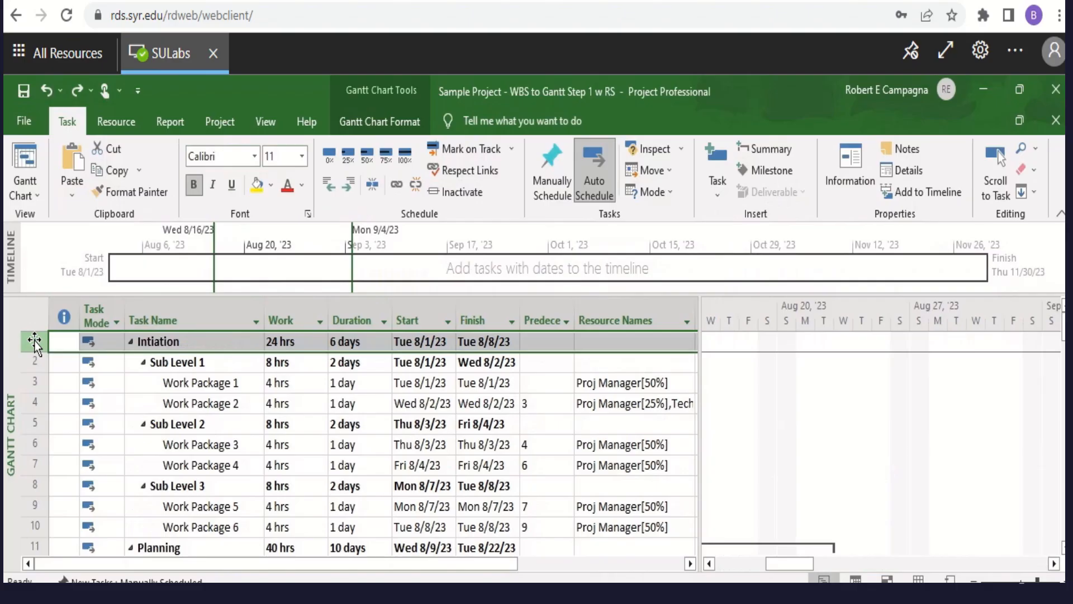
Step: Select all task rows from Intiation through Work Package 48 and group them under a new summary task
{"action": "key", "text": "shift+Down"}
{"action": "key", "text": "shift+Down"}
{"action": "key", "text": "shift+Down"}
{"action": "key", "text": "shift+Down"}
{"action": "key", "text": "shift+Down"}
{"action": "key", "text": "shift+Down"}
{"action": "key", "text": "shift+Down"}
{"action": "key", "text": "shift+Down"}
{"action": "key", "text": "shift+Down"}
{"action": "key", "text": "shift+Down"}
{"action": "key", "text": "shift+Down"}
{"action": "key", "text": "shift+Down"}
{"action": "key", "text": "shift+Down"}
{"action": "key", "text": "shift+Down"}
{"action": "key", "text": "shift+Down"}
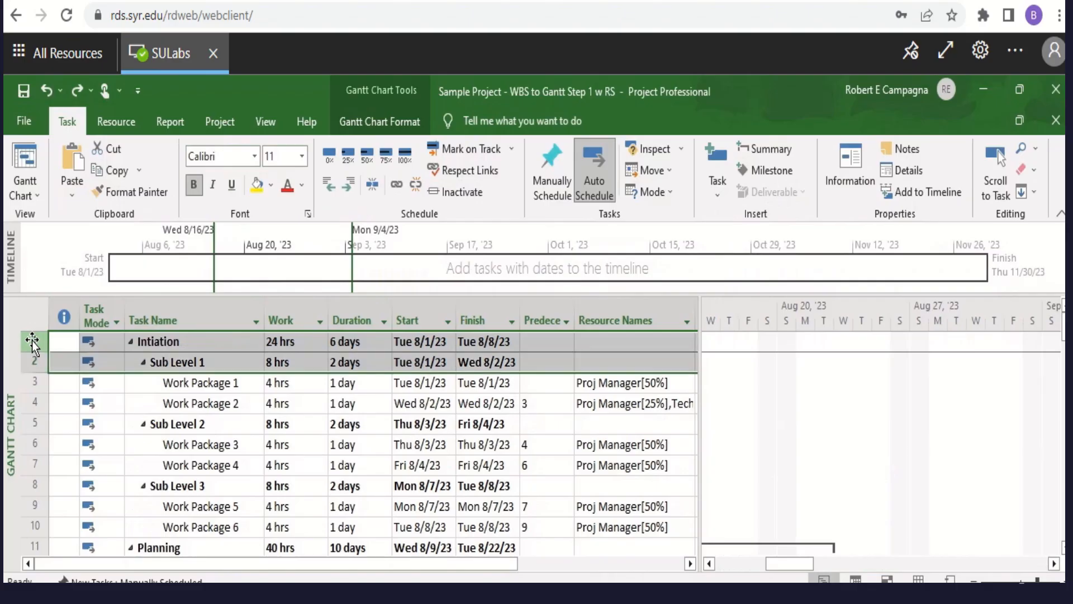
{"action": "key", "text": "shift+Down"}
{"action": "key", "text": "shift+Down"}
{"action": "key", "text": "shift+Down"}
{"action": "key", "text": "shift+Down"}
{"action": "key", "text": "shift+Down"}
{"action": "key", "text": "shift+Down"}
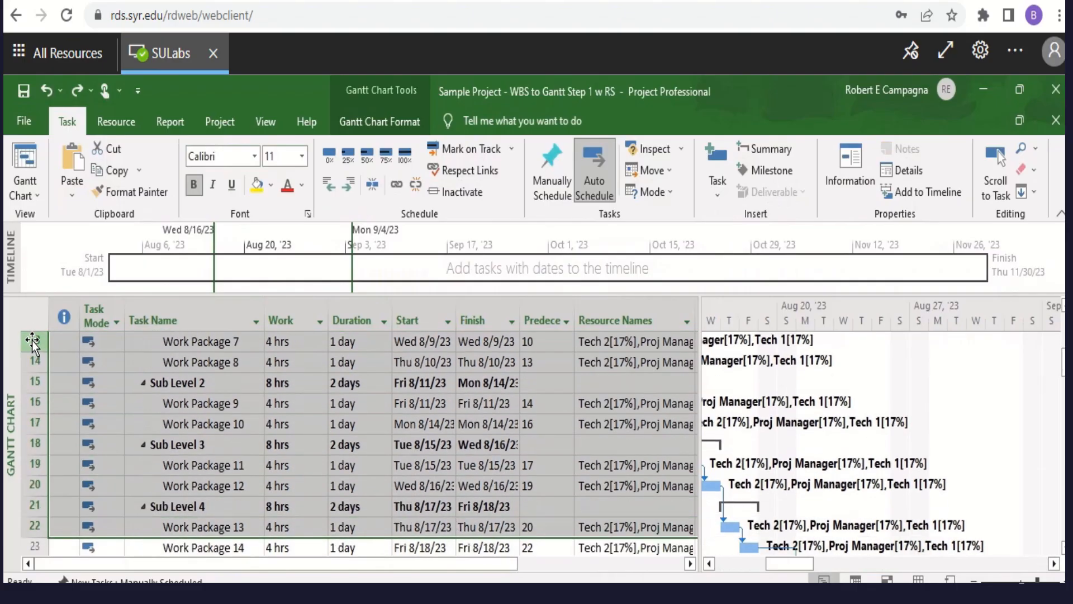
{"action": "key", "text": "shift+Down"}
{"action": "key", "text": "shift+Down"}
{"action": "key", "text": "shift+Down"}
{"action": "key", "text": "shift+Down"}
{"action": "key", "text": "shift+Down"}
{"action": "key", "text": "shift+Down"}
{"action": "key", "text": "shift+Down"}
{"action": "key", "text": "shift+Down"}
{"action": "key", "text": "shift+Down"}
{"action": "key", "text": "shift+Down"}
{"action": "key", "text": "shift+Down"}
{"action": "key", "text": "shift+Down"}
{"action": "key", "text": "shift+Down"}
{"action": "key", "text": "shift+Down"}
{"action": "key", "text": "shift+Down"}
{"action": "key", "text": "shift+Down"}
{"action": "key", "text": "shift+Down"}
{"action": "key", "text": "shift+Down"}
{"action": "key", "text": "shift+Down"}
{"action": "key", "text": "shift+Down"}
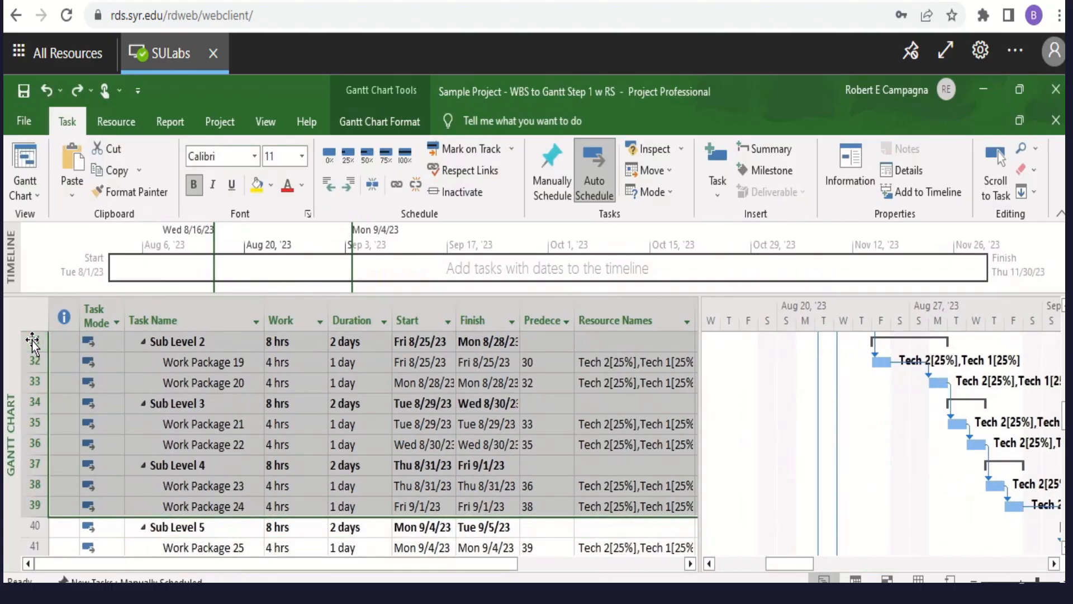
{"action": "key", "text": "shift+Down"}
{"action": "key", "text": "shift+Down"}
{"action": "key", "text": "shift+Down"}
{"action": "key", "text": "shift+Down"}
{"action": "key", "text": "shift+Down"}
{"action": "key", "text": "shift+Down"}
{"action": "key", "text": "shift+Down"}
{"action": "key", "text": "shift+Down"}
{"action": "key", "text": "shift+Down"}
{"action": "key", "text": "shift+Down"}
{"action": "key", "text": "shift+Down"}
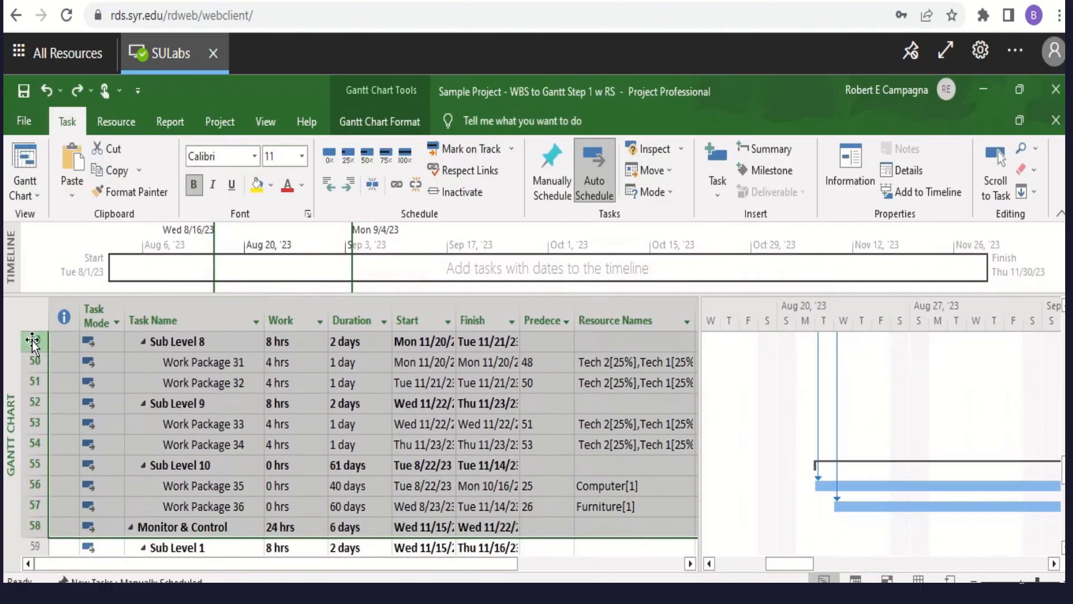
{"action": "key", "text": "shift+Down"}
{"action": "key", "text": "shift+Down"}
{"action": "key", "text": "shift+Down"}
{"action": "key", "text": "shift+Down"}
{"action": "key", "text": "shift+Down"}
{"action": "key", "text": "shift+Down"}
{"action": "key", "text": "shift+Down"}
{"action": "key", "text": "shift+Down"}
{"action": "key", "text": "shift+Down"}
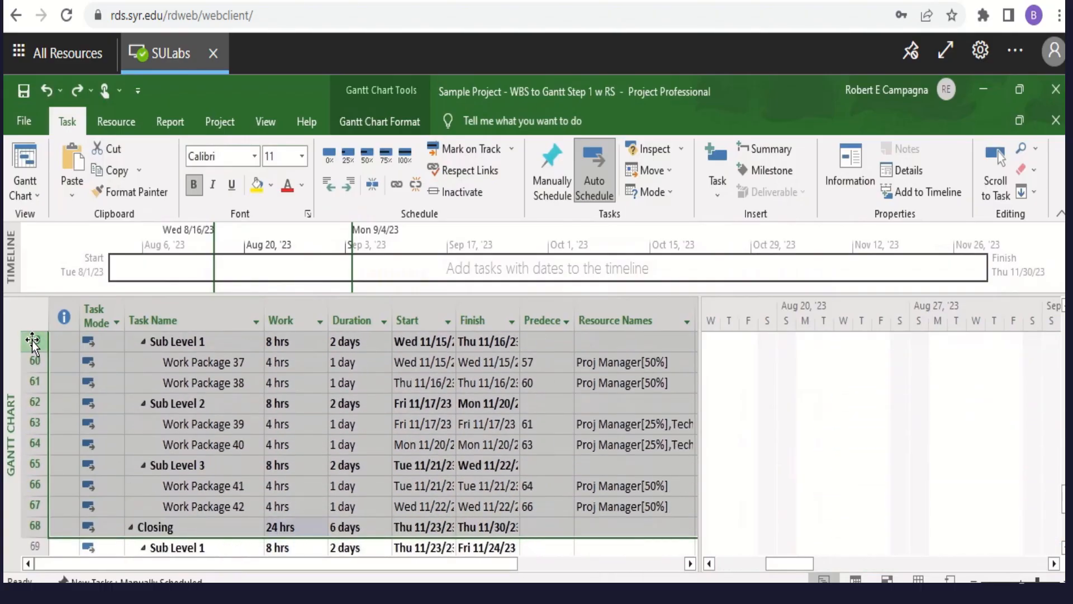
{"action": "key", "text": "shift+Down"}
{"action": "key", "text": "shift+Down"}
{"action": "key", "text": "shift+Down"}
{"action": "key", "text": "shift+Down"}
{"action": "key", "text": "shift+Down"}
{"action": "key", "text": "shift+Down"}
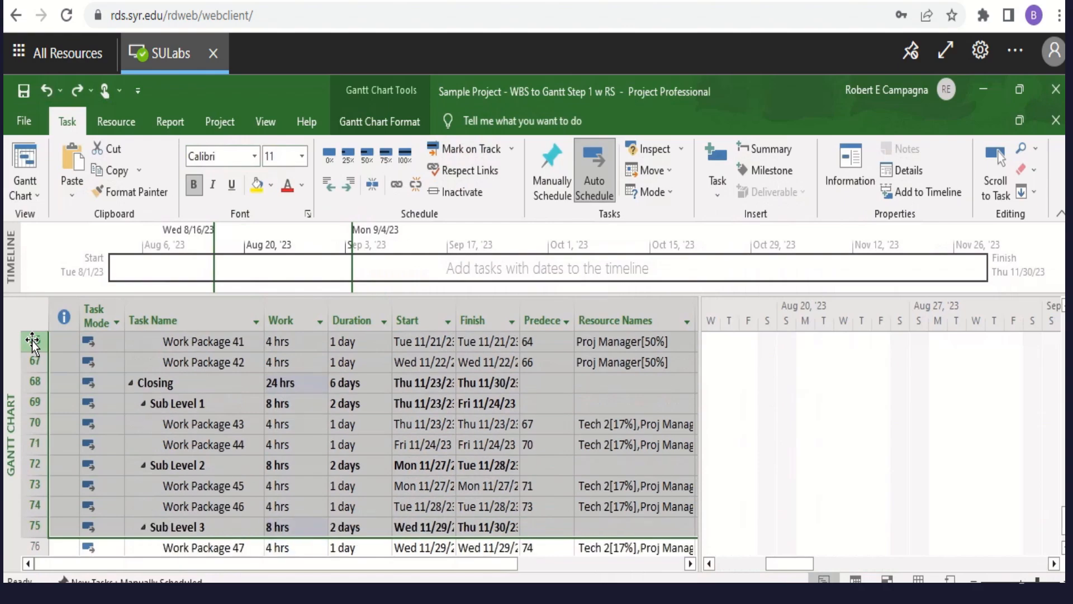
{"action": "key", "text": "shift+Down"}
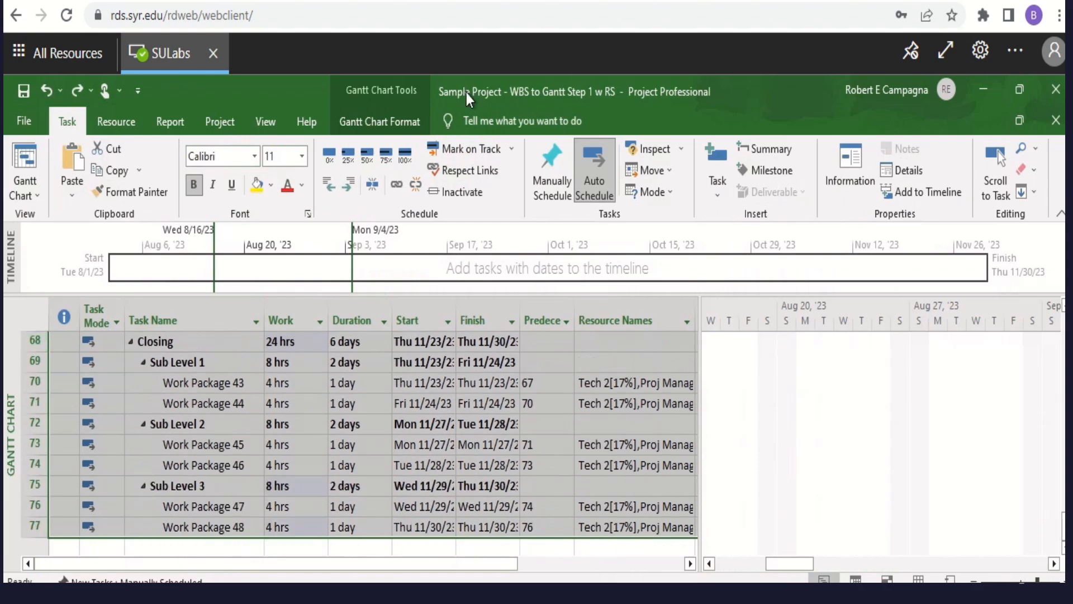
{"action": "left_click", "coordinate": [775, 157]}
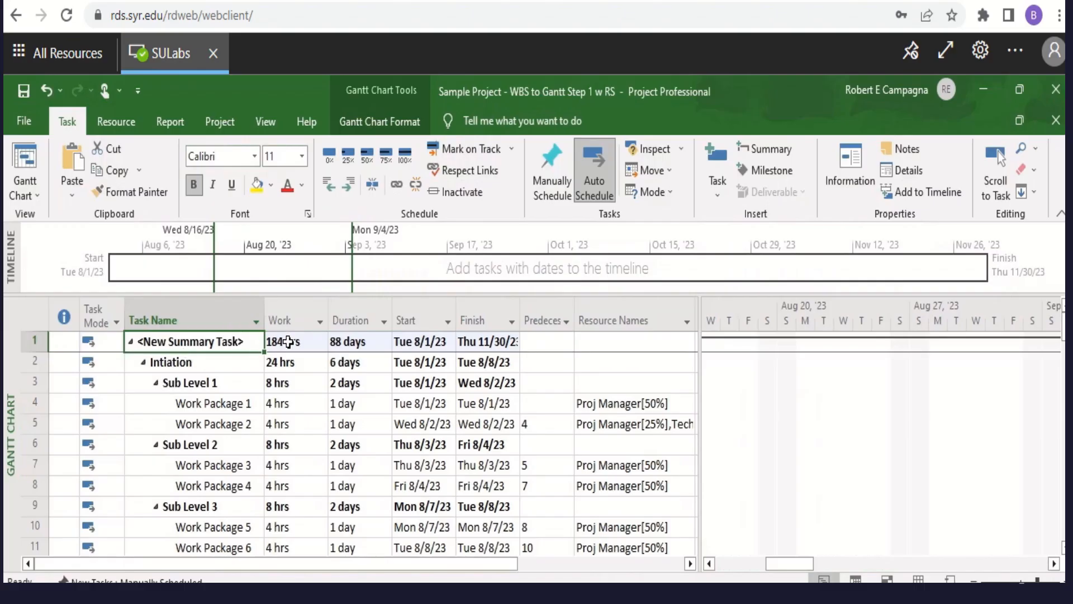
Step: Check the total work, duration, start date and finish date of the new summary task
{"action": "left_click", "coordinate": [288, 342]}
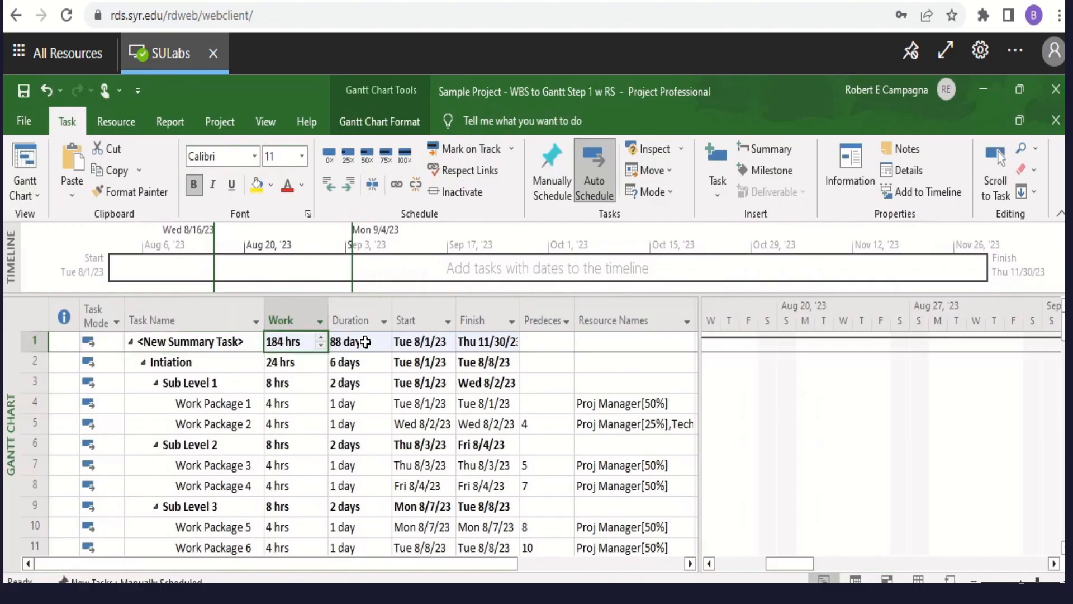
{"action": "left_click", "coordinate": [366, 342]}
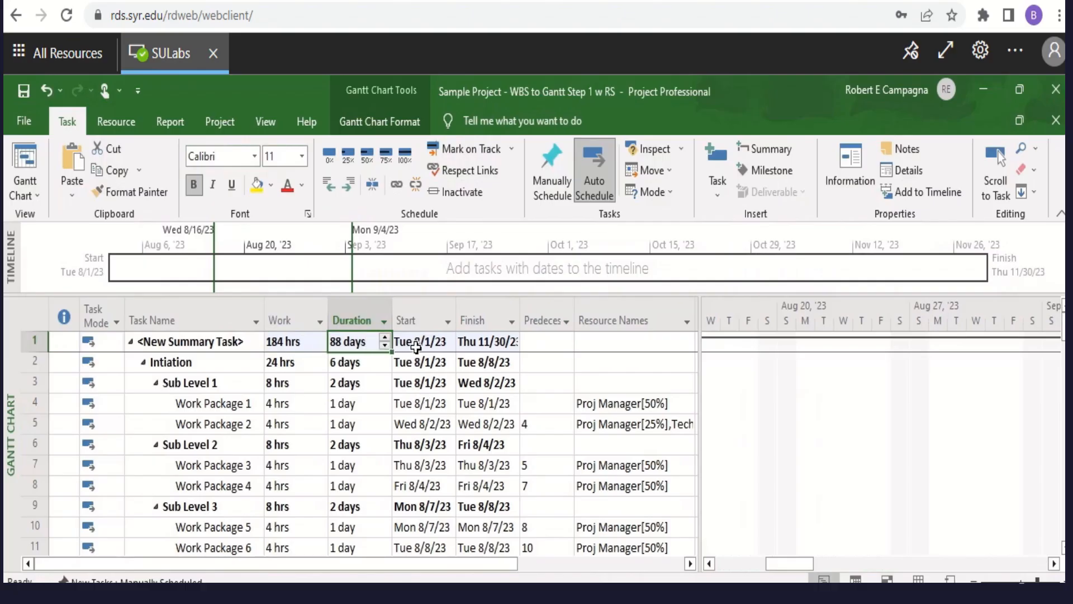
{"action": "left_click", "coordinate": [413, 345]}
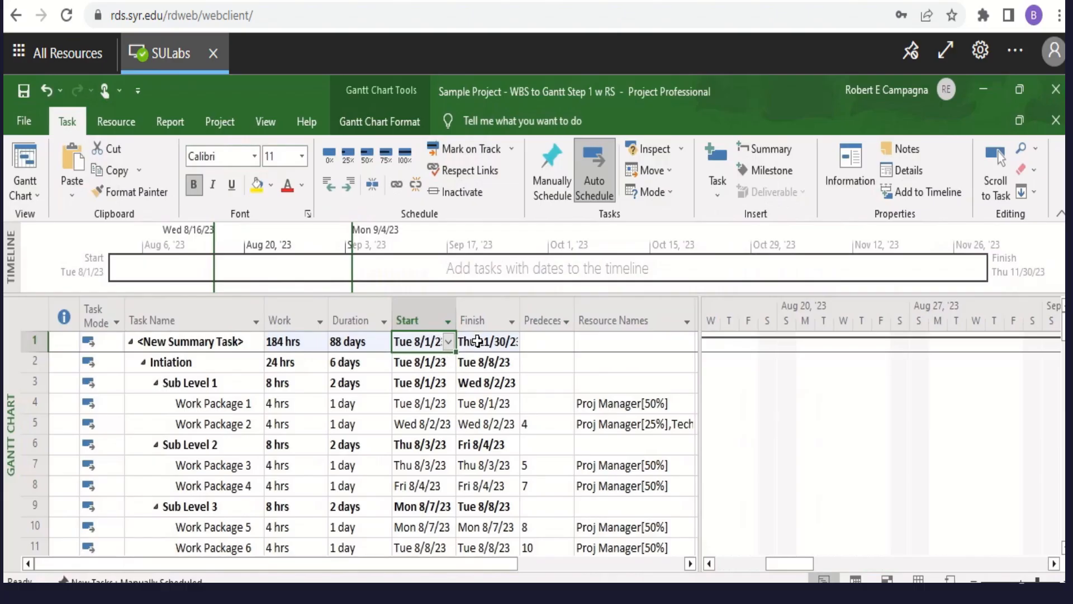
{"action": "left_click", "coordinate": [478, 342]}
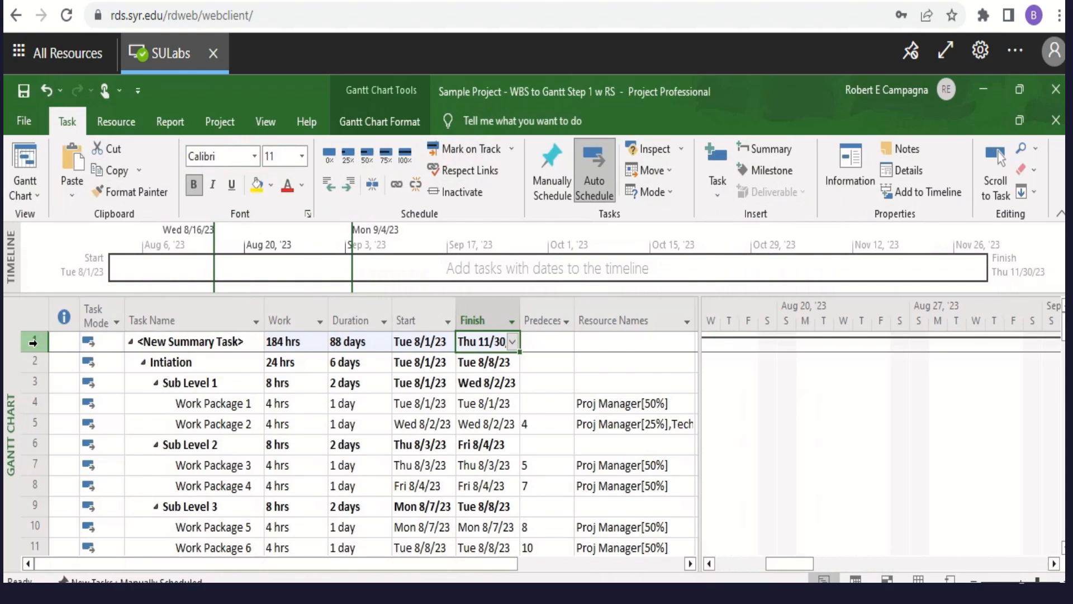
Step: Rename the top-level summary task as "WBS to Gantt Example Project"
{"action": "left_click", "coordinate": [198, 340]}
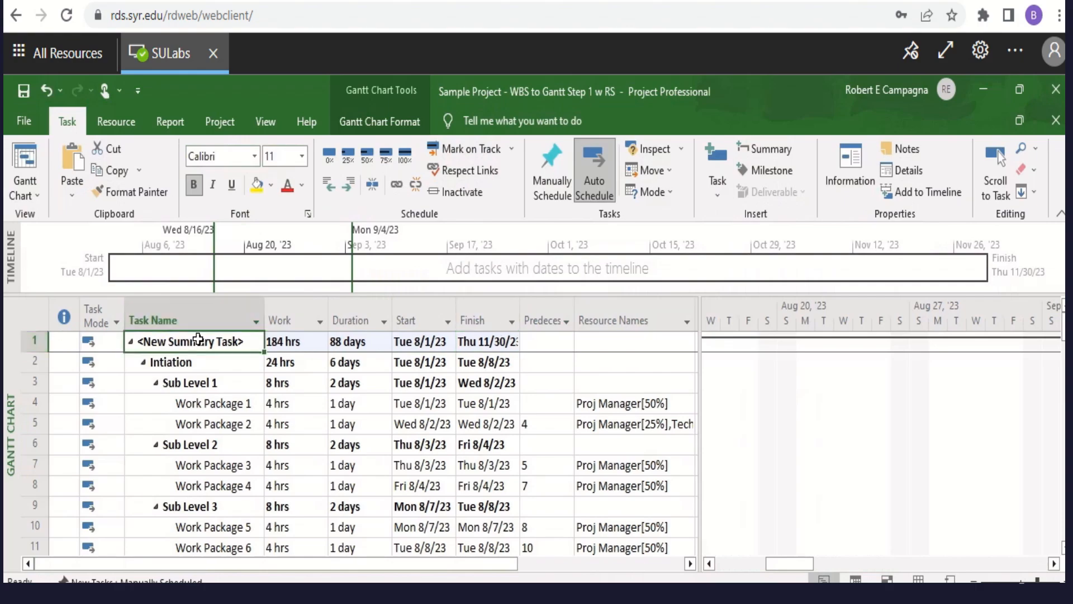
{"action": "double_click", "coordinate": [198, 340]}
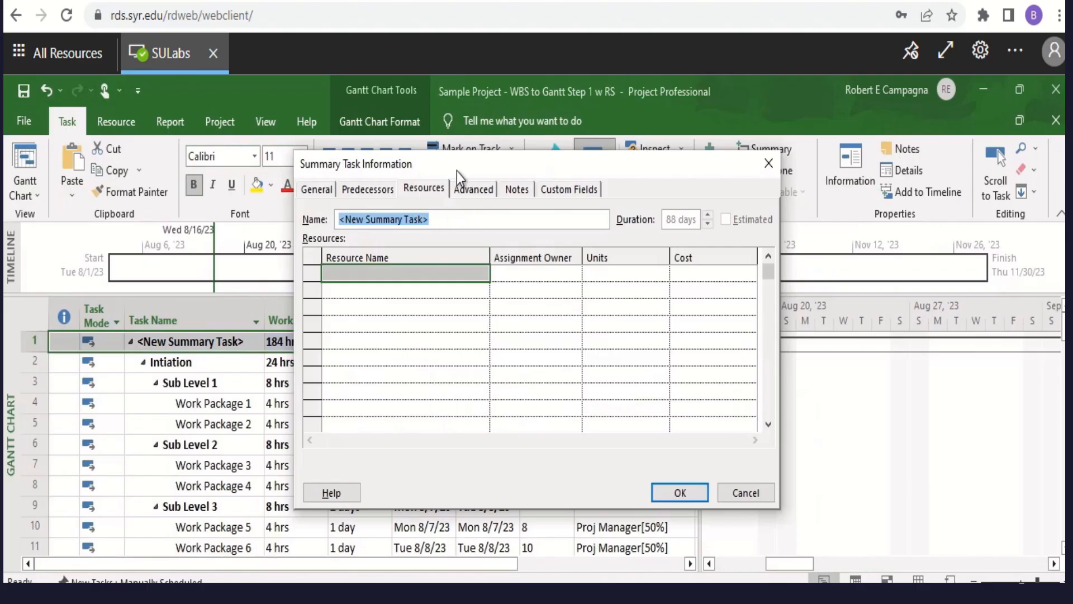
{"action": "type", "text": "W"}
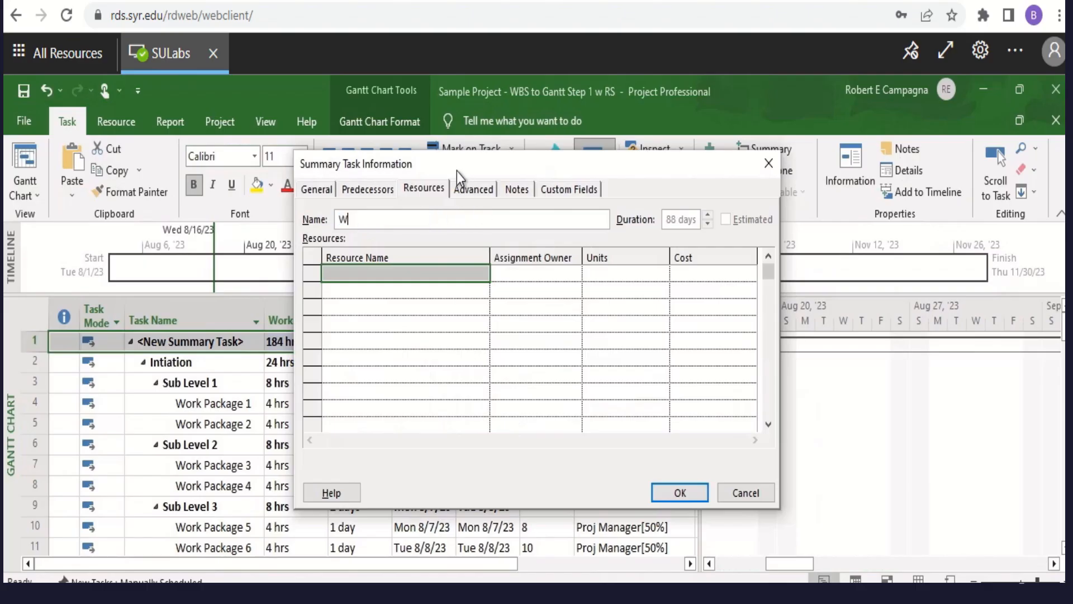
{"action": "type", "text": "BS to Gantt Example Project"}
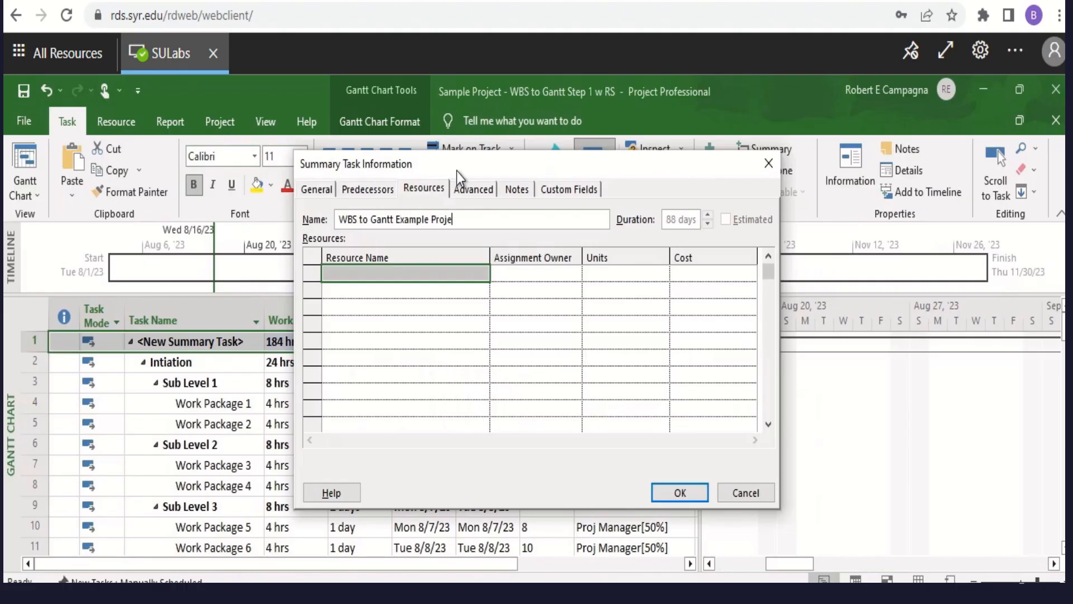
{"action": "left_click", "coordinate": [673, 493]}
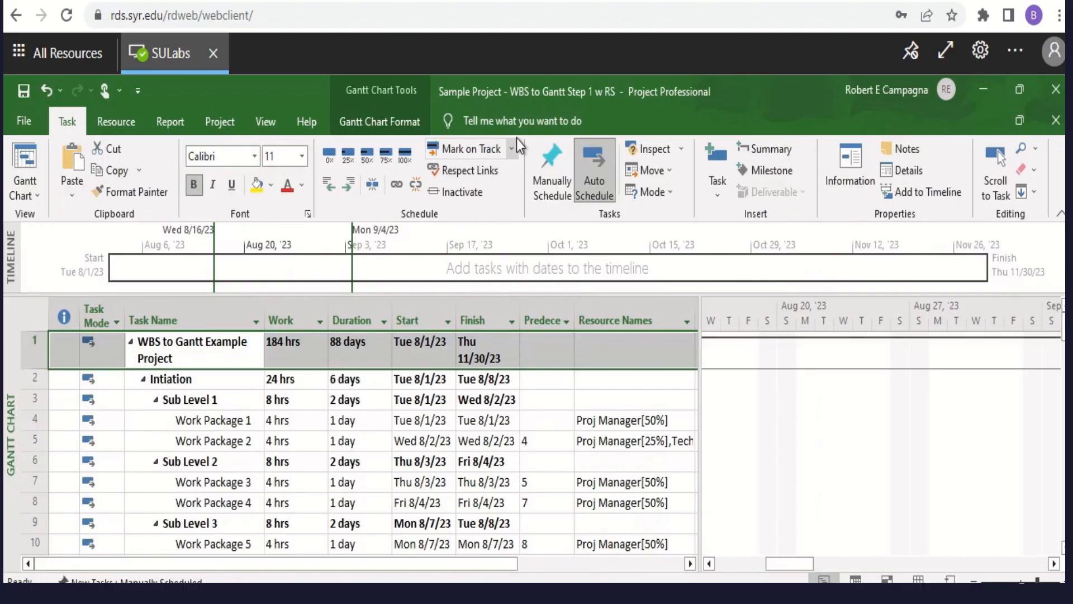
Step: Find the Outline Number command and turn on outline numbering for the task names
{"action": "left_click", "coordinate": [468, 124]}
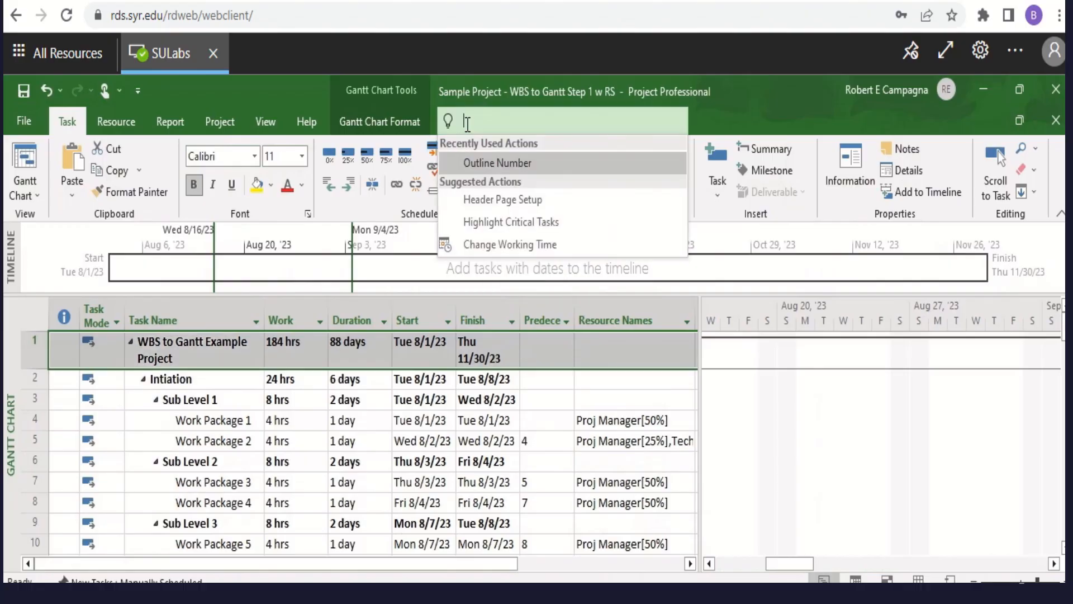
{"action": "type", "text": "outlin"}
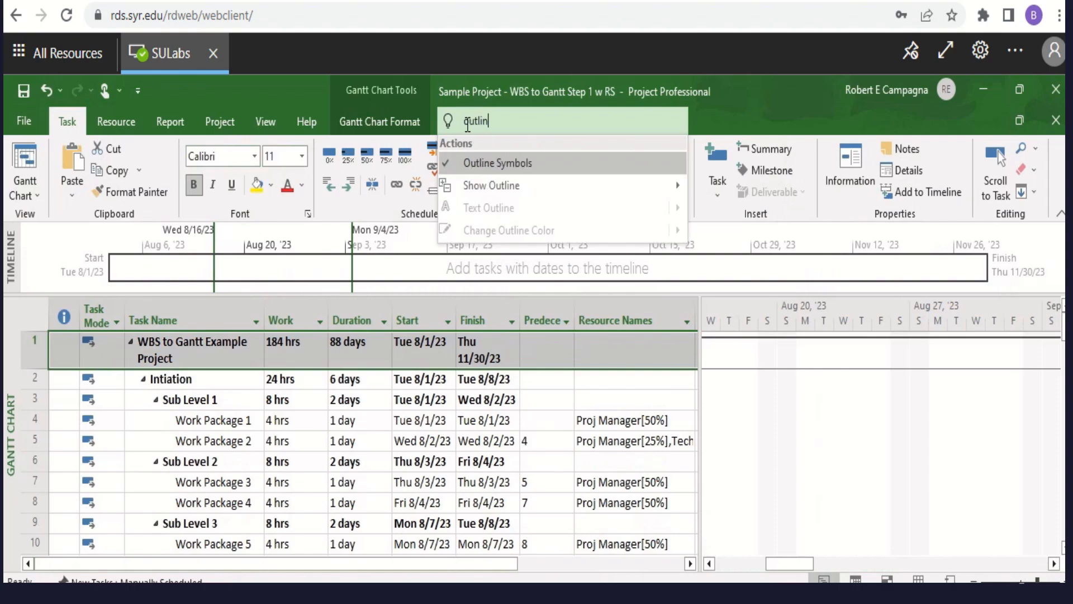
{"action": "type", "text": "e nu"}
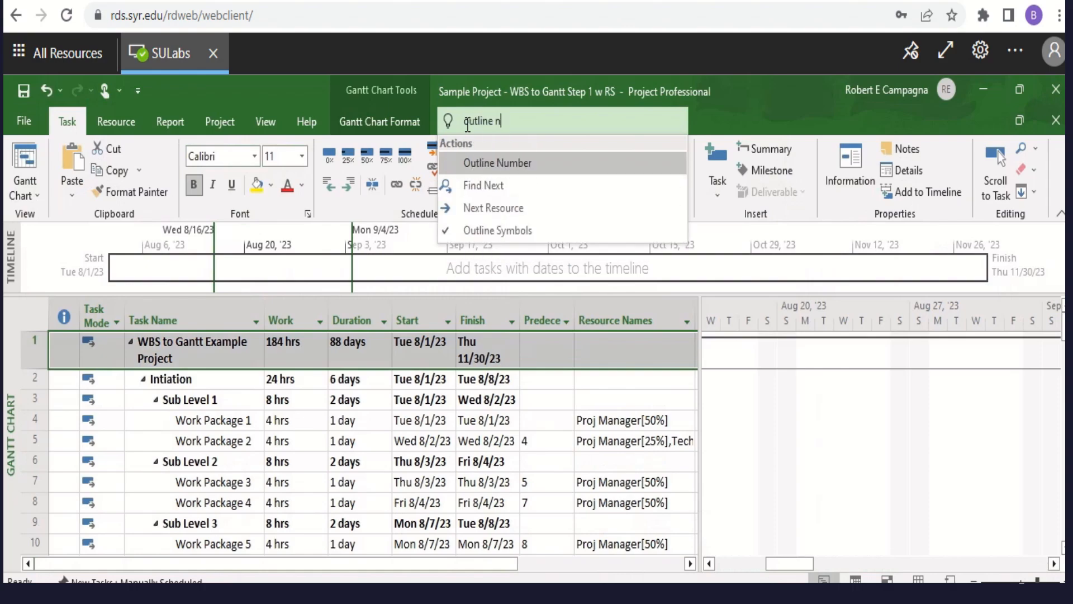
{"action": "left_click", "coordinate": [498, 163]}
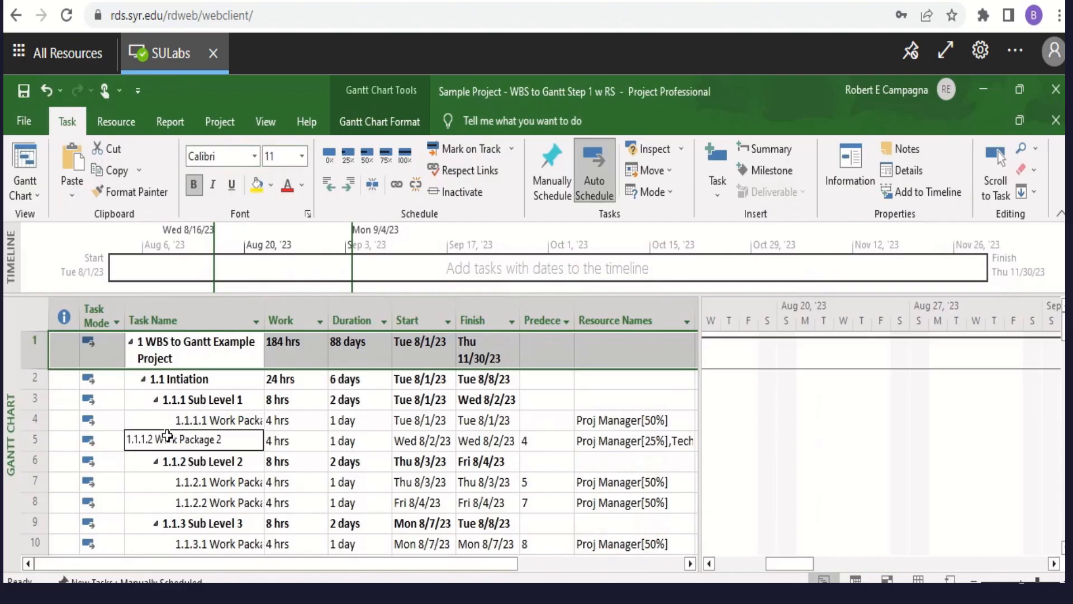
Step: Review the outline numbering through the task list and the Gantt bars from the beginning of the project
{"action": "scroll", "coordinate": [167, 435], "scroll_direction": "down", "scroll_amount": 2}
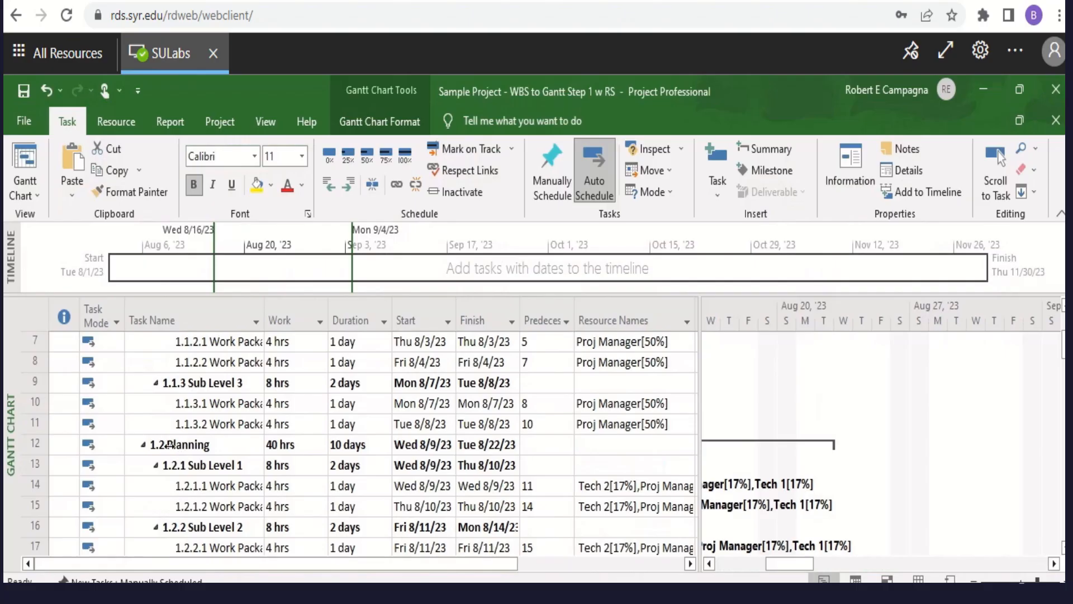
{"action": "scroll", "coordinate": [168, 446], "scroll_direction": "up", "scroll_amount": 2}
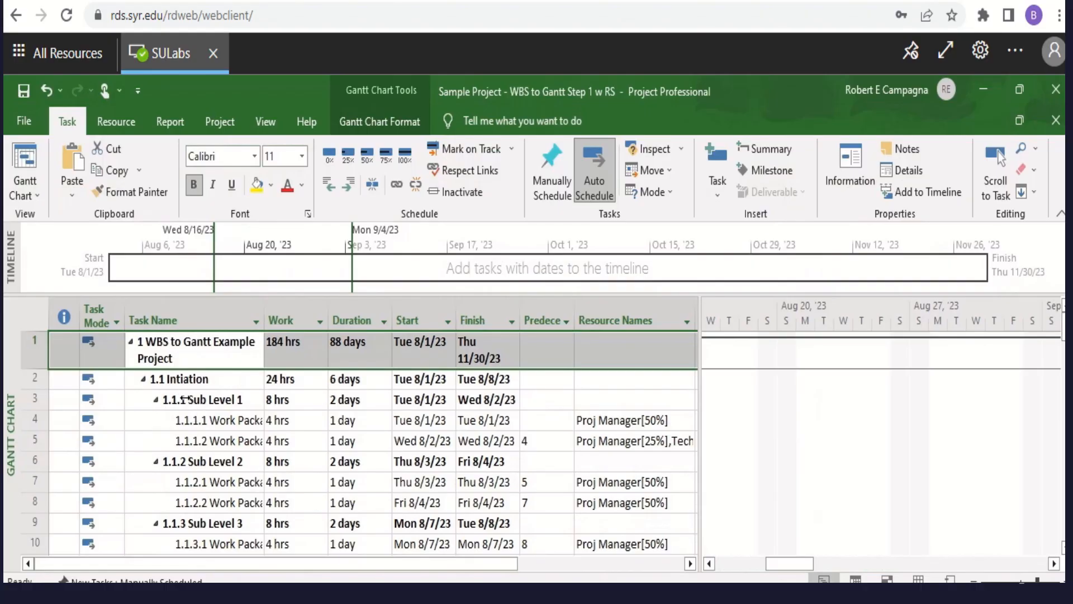
{"action": "scroll", "coordinate": [186, 399], "scroll_direction": "down", "scroll_amount": 2}
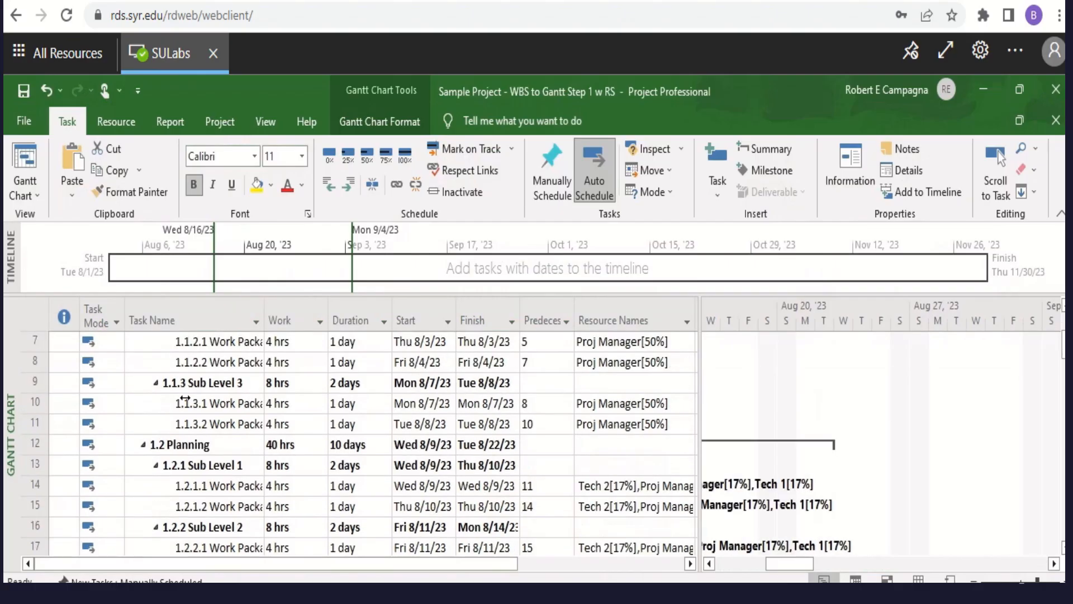
{"action": "scroll", "coordinate": [183, 441], "scroll_direction": "down", "scroll_amount": 1}
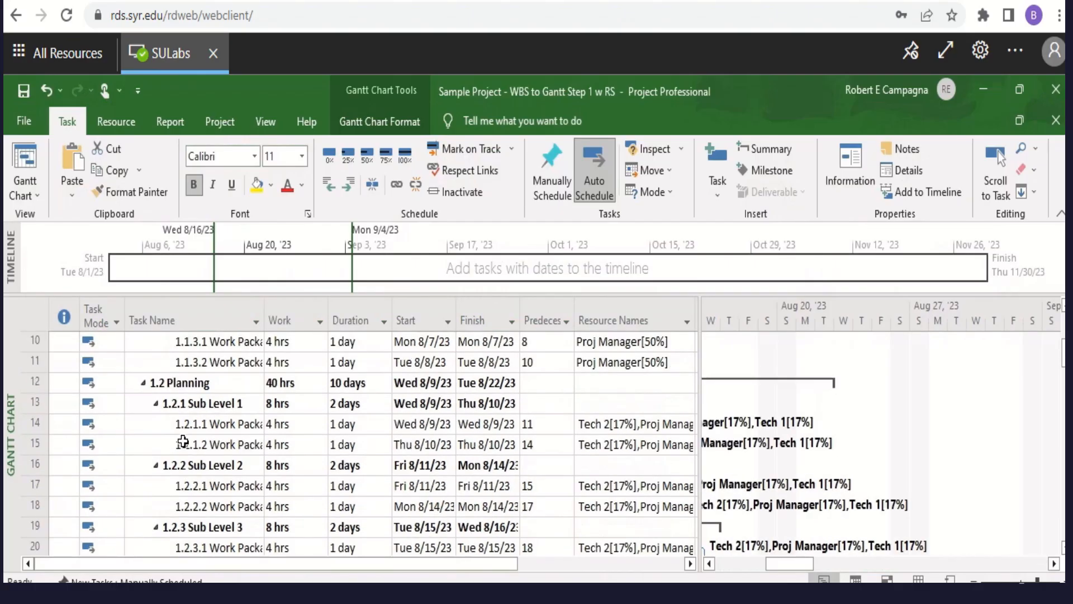
{"action": "scroll", "coordinate": [183, 441], "scroll_direction": "down", "scroll_amount": 4}
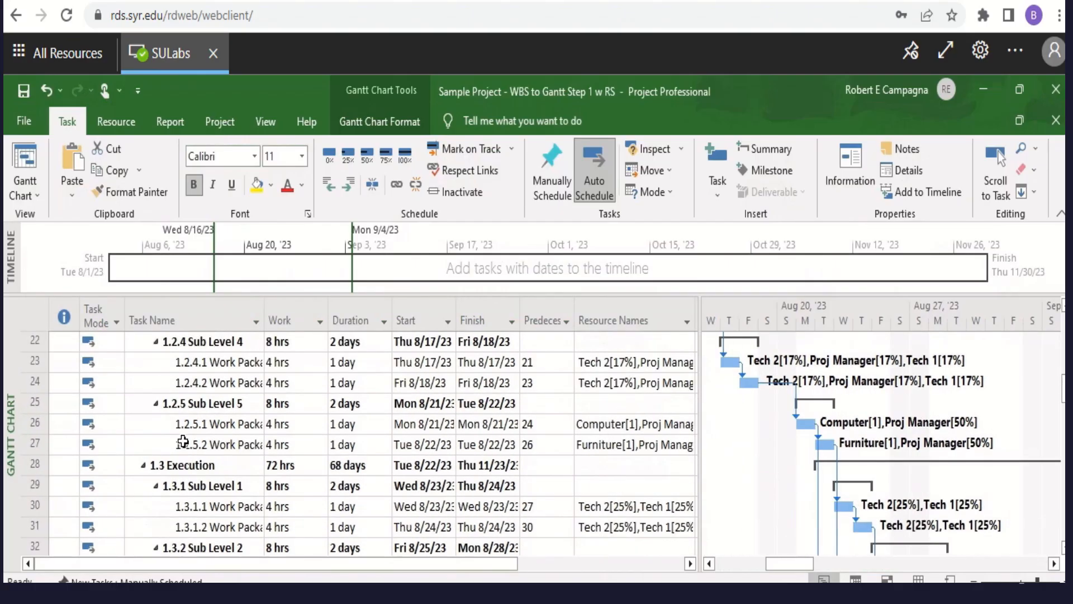
{"action": "scroll", "coordinate": [183, 442], "scroll_direction": "up", "scroll_amount": 3}
{"action": "scroll", "coordinate": [182, 442], "scroll_direction": "up", "scroll_amount": 4}
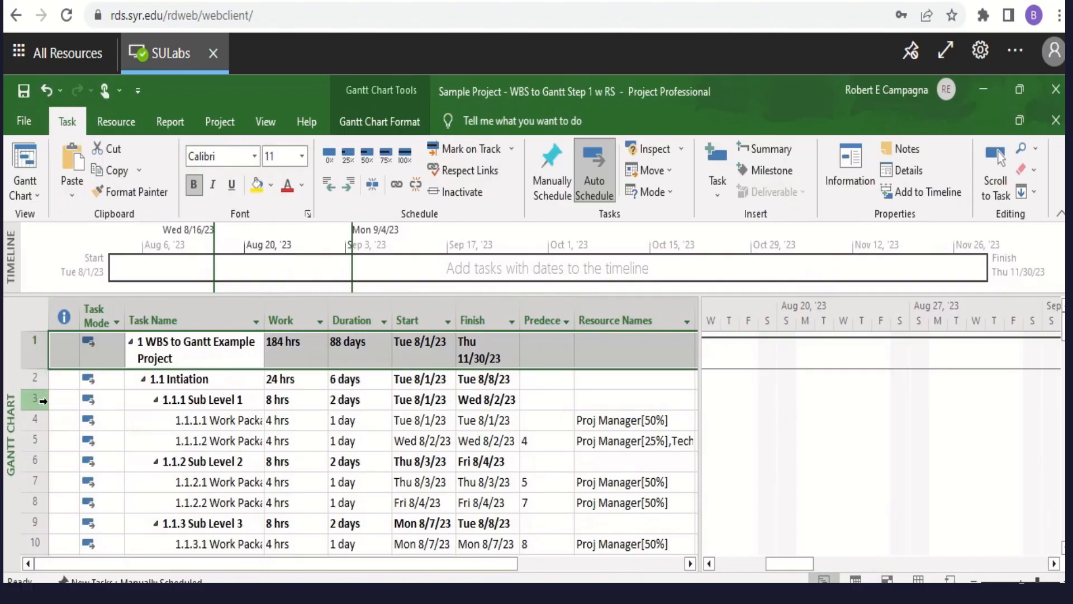
{"action": "left_click", "coordinate": [39, 422]}
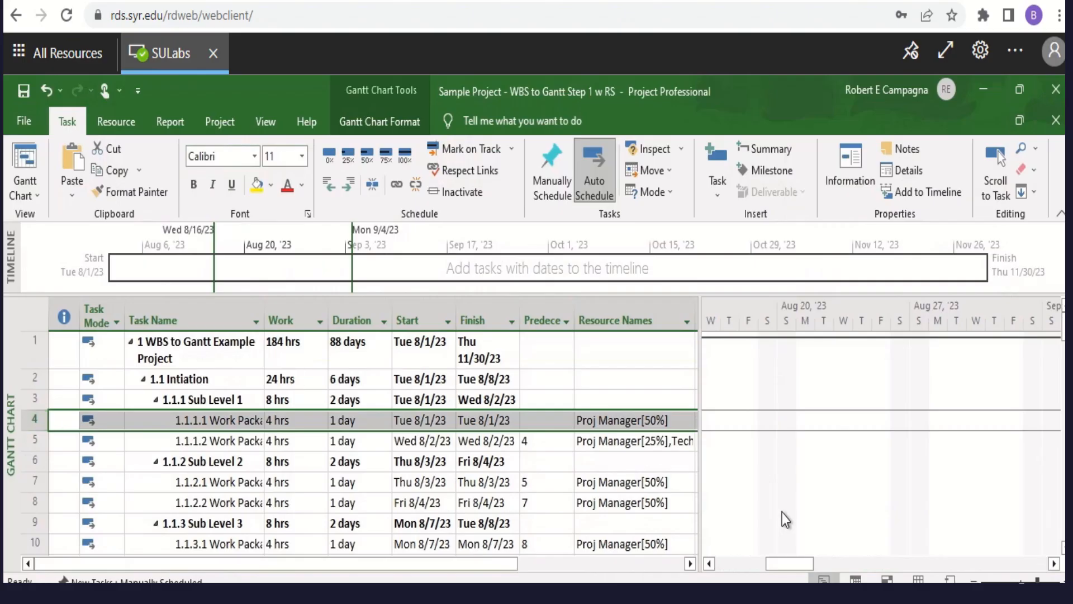
{"action": "left_click_drag", "start_coordinate": [801, 567], "coordinate": [744, 581]}
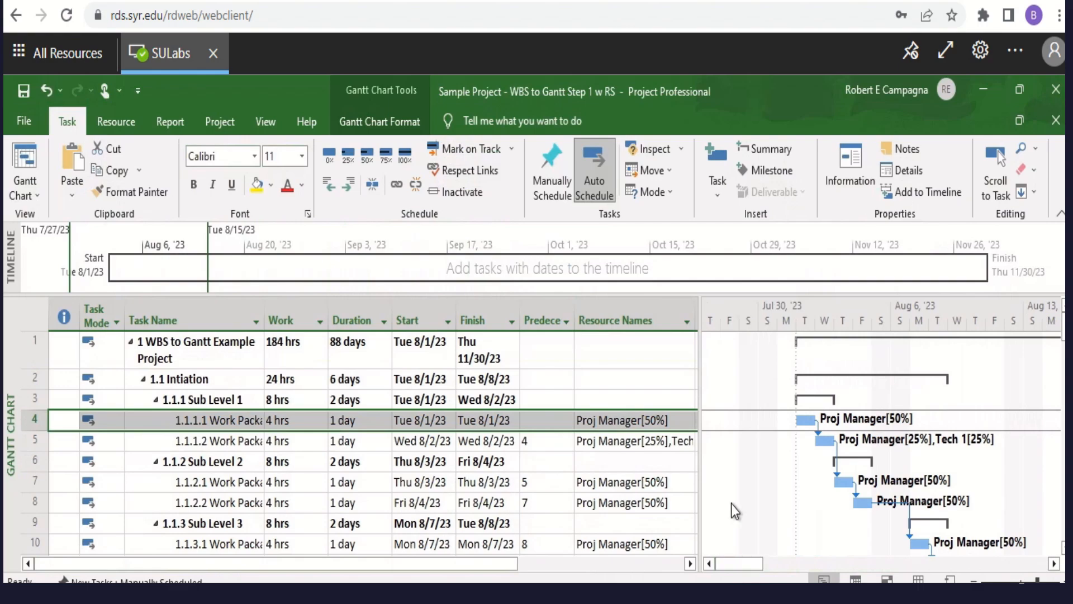
Step: Set the paper size for printing the project to Tabloid, 11" x 17"
{"action": "left_click", "coordinate": [25, 122]}
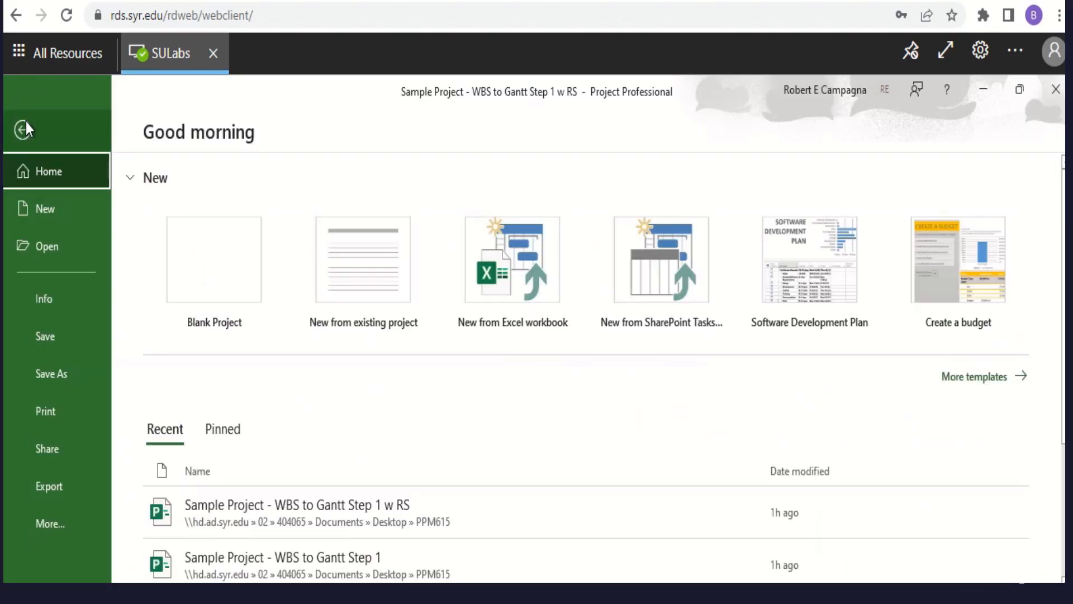
{"action": "left_click", "coordinate": [46, 413]}
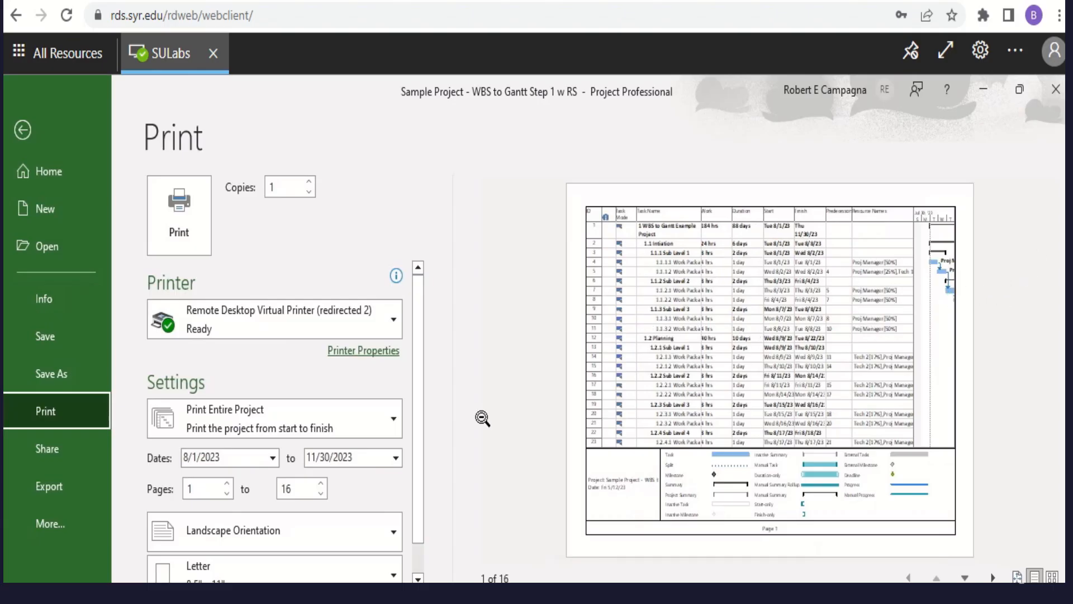
{"action": "scroll", "coordinate": [362, 488], "scroll_direction": "down", "scroll_amount": 1}
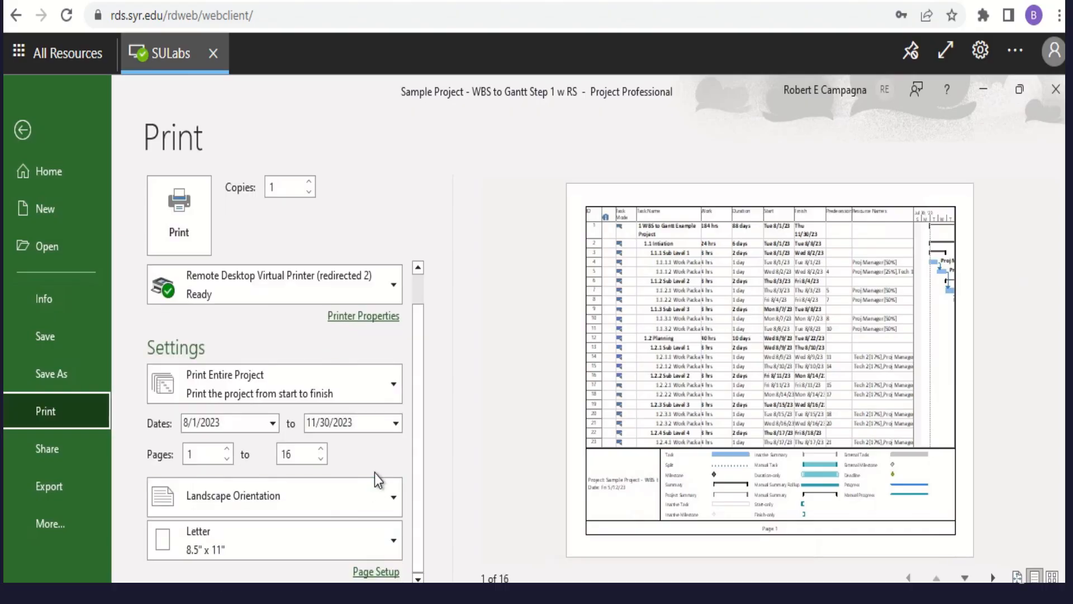
{"action": "left_click", "coordinate": [368, 546]}
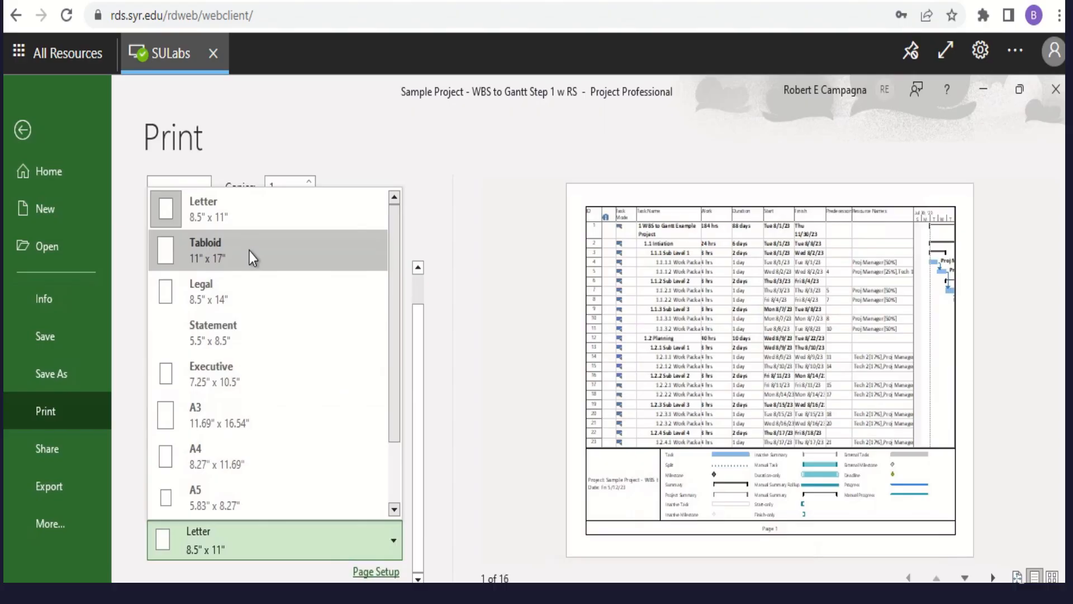
{"action": "key", "text": "Escape"}
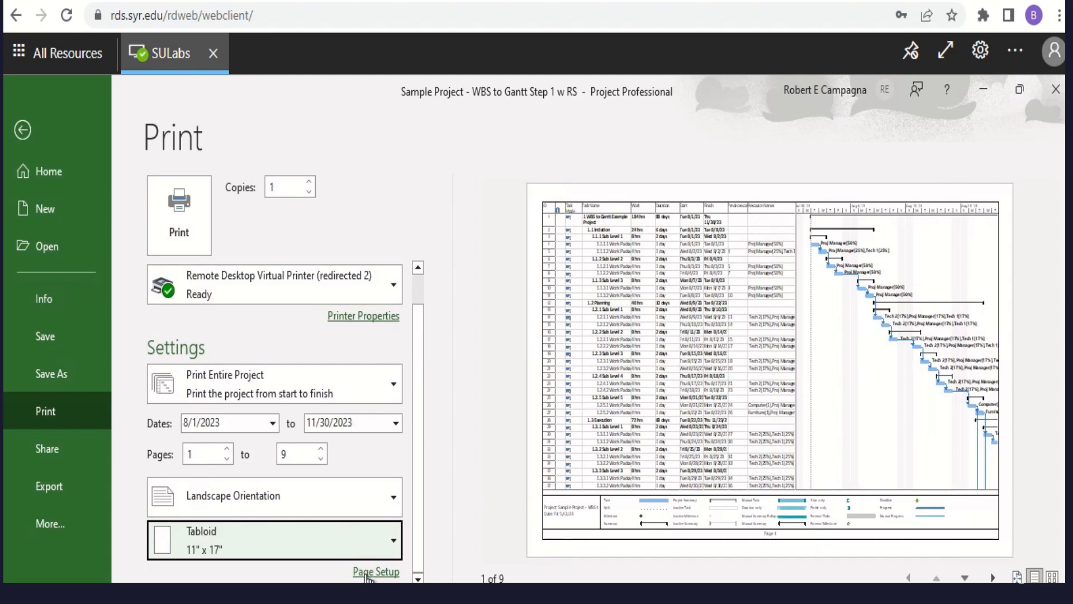
Step: Set the printed Gantt chart's legend to None in the page setup
{"action": "left_click", "coordinate": [367, 575]}
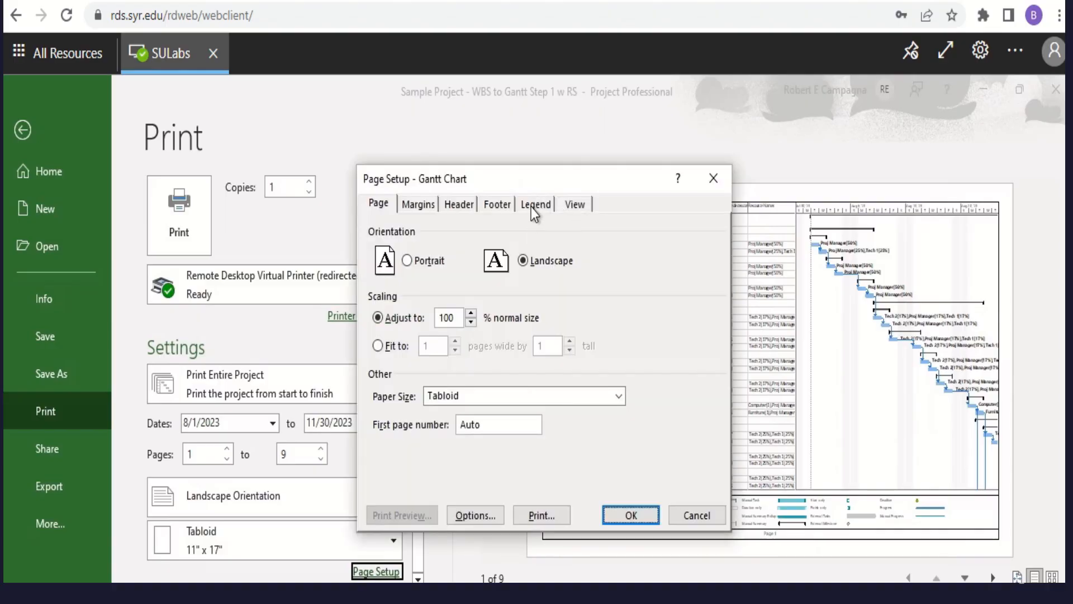
{"action": "left_click", "coordinate": [534, 206]}
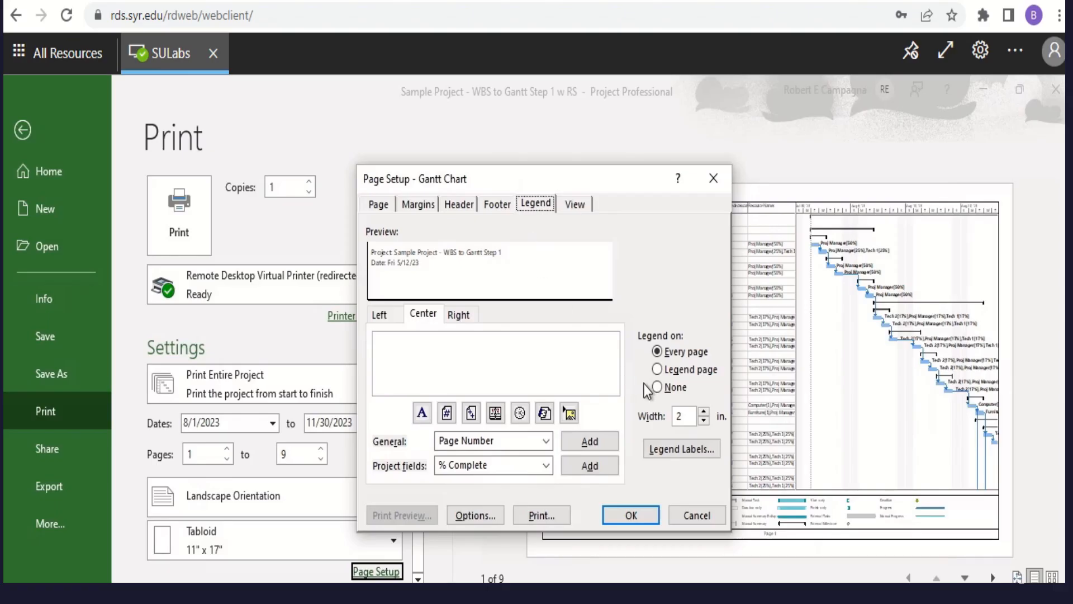
{"action": "left_click", "coordinate": [658, 388]}
{"action": "left_click", "coordinate": [642, 515]}
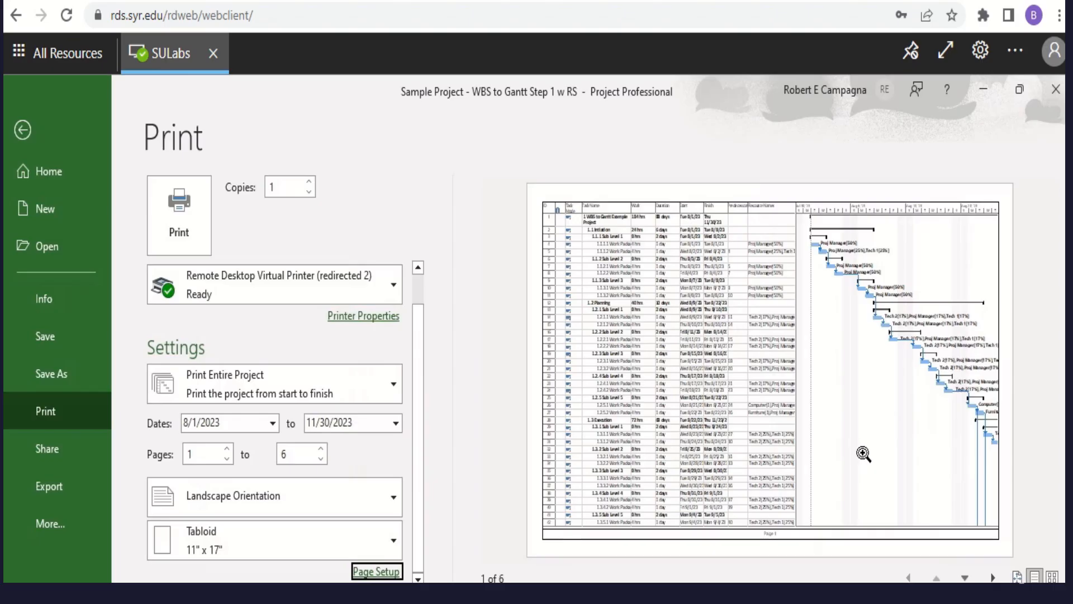
Step: Page through the print preview to check the Gantt chart layout, and return to the project
{"action": "left_click", "coordinate": [993, 578]}
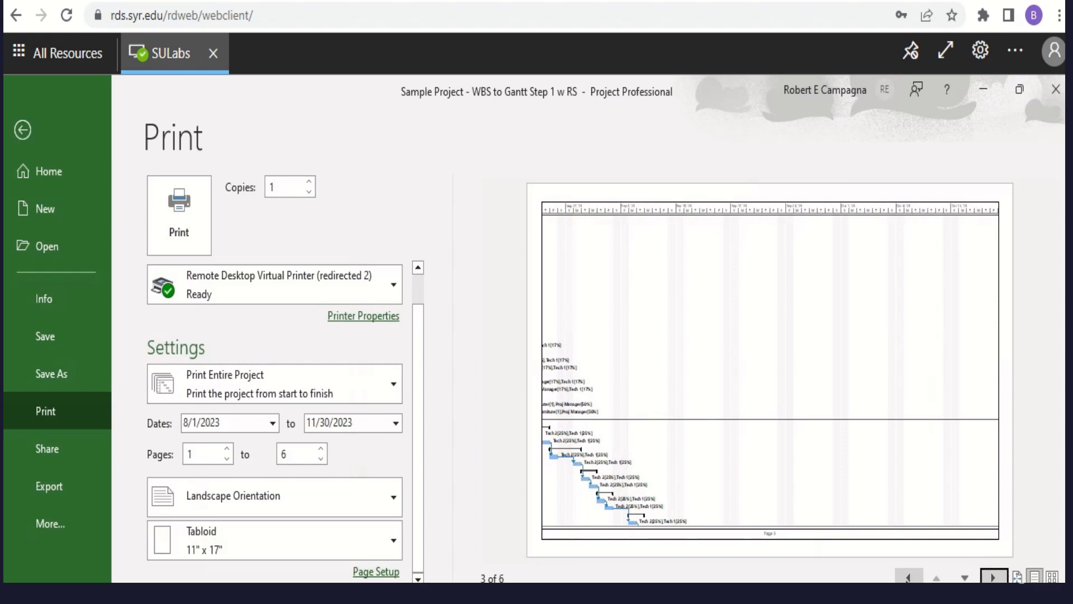
{"action": "left_click", "coordinate": [908, 578]}
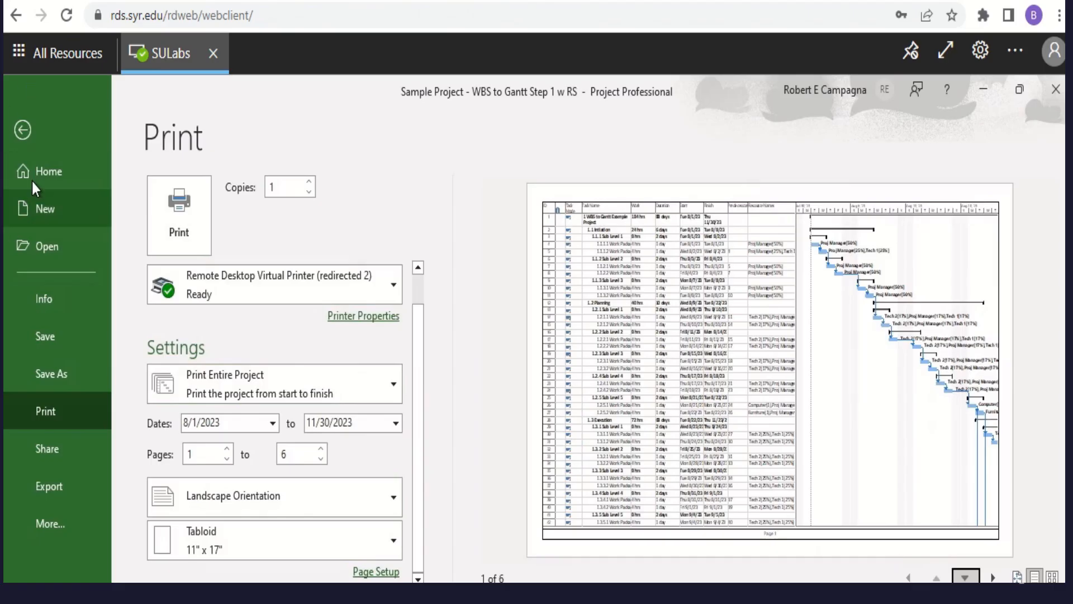
{"action": "left_click", "coordinate": [23, 131]}
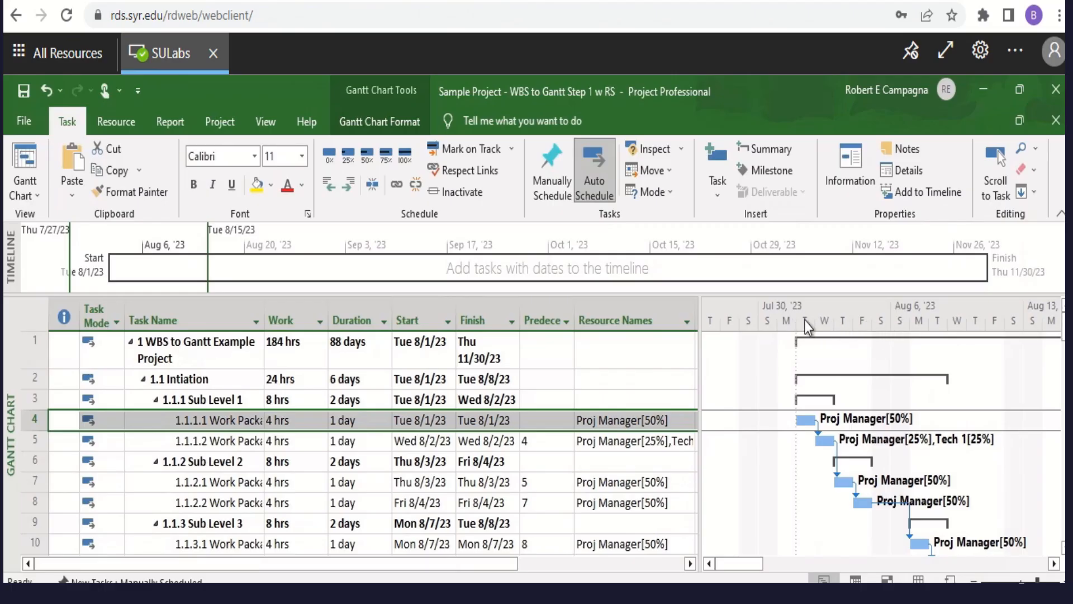
Step: Set the Gantt chart timescale's middle tier units to Months and its bottom tier units to Weeks
{"action": "right_click", "coordinate": [777, 311]}
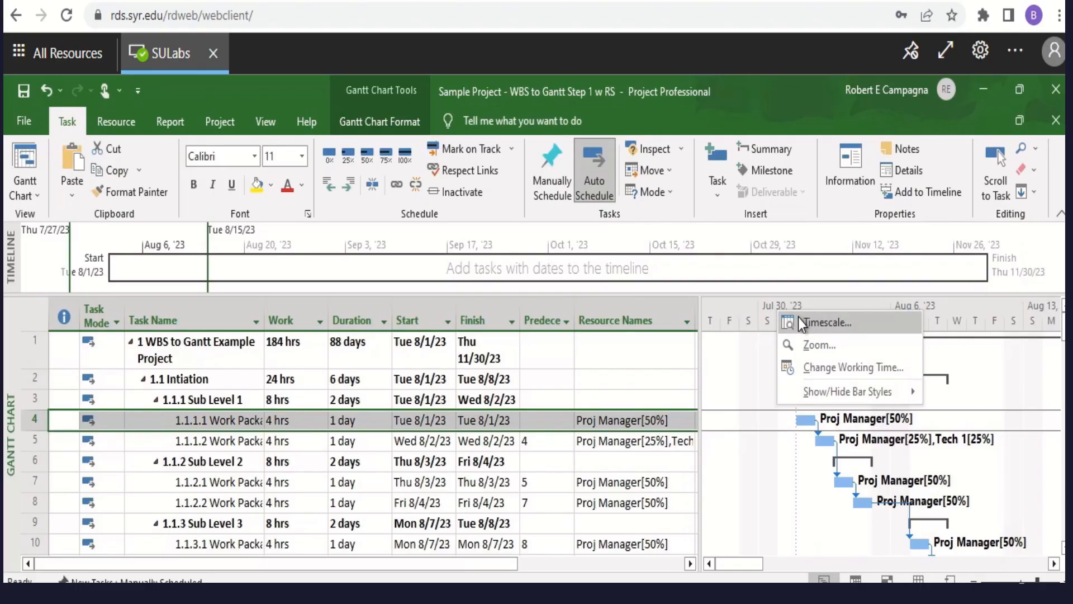
{"action": "left_click", "coordinate": [800, 322]}
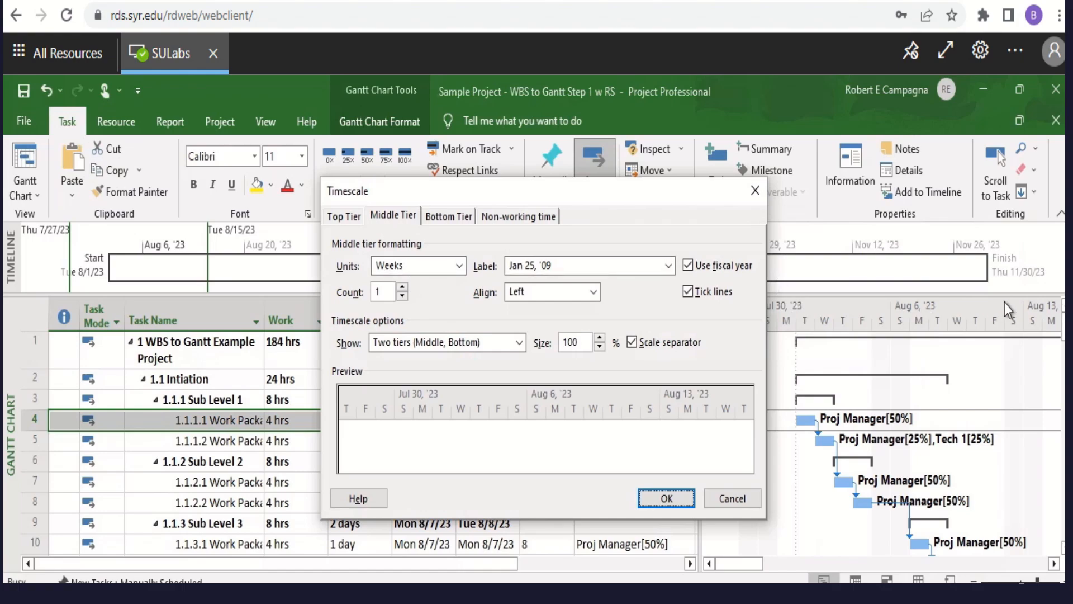
{"action": "left_click", "coordinate": [445, 216]}
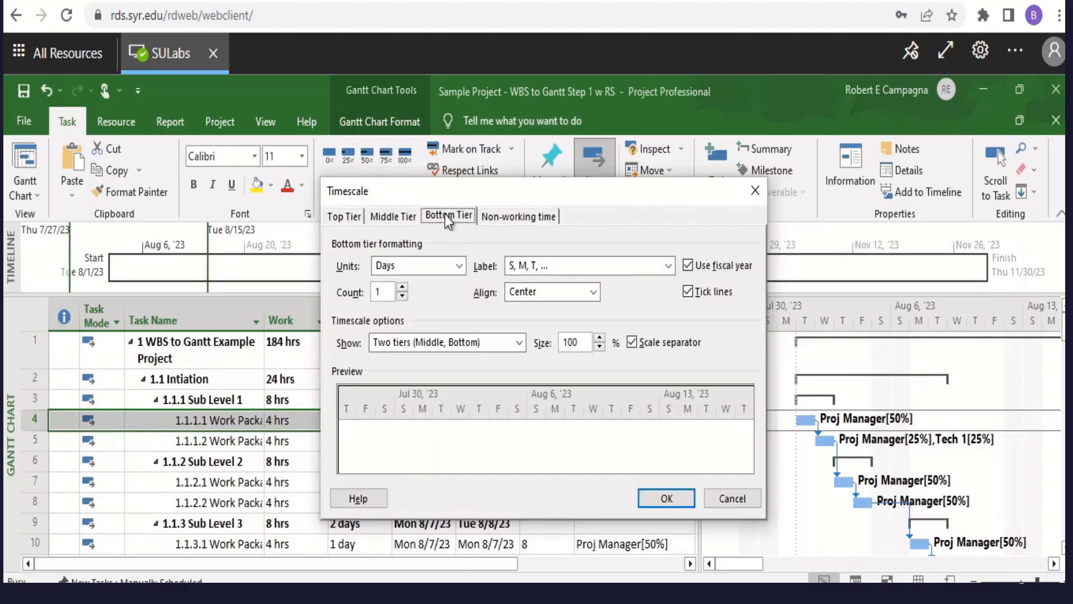
{"action": "left_click", "coordinate": [403, 220]}
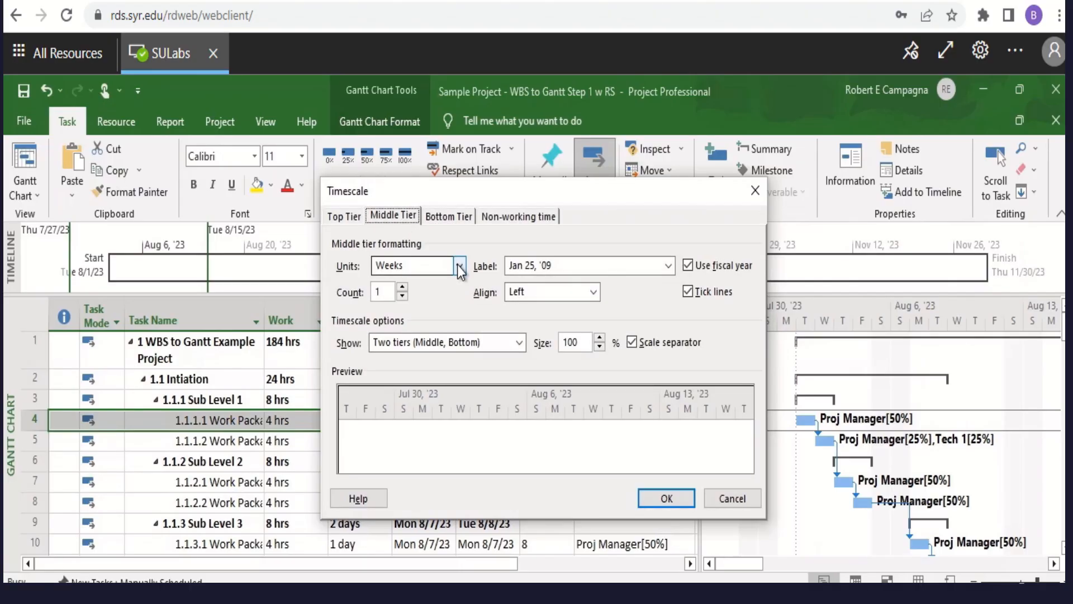
{"action": "left_click", "coordinate": [459, 265]}
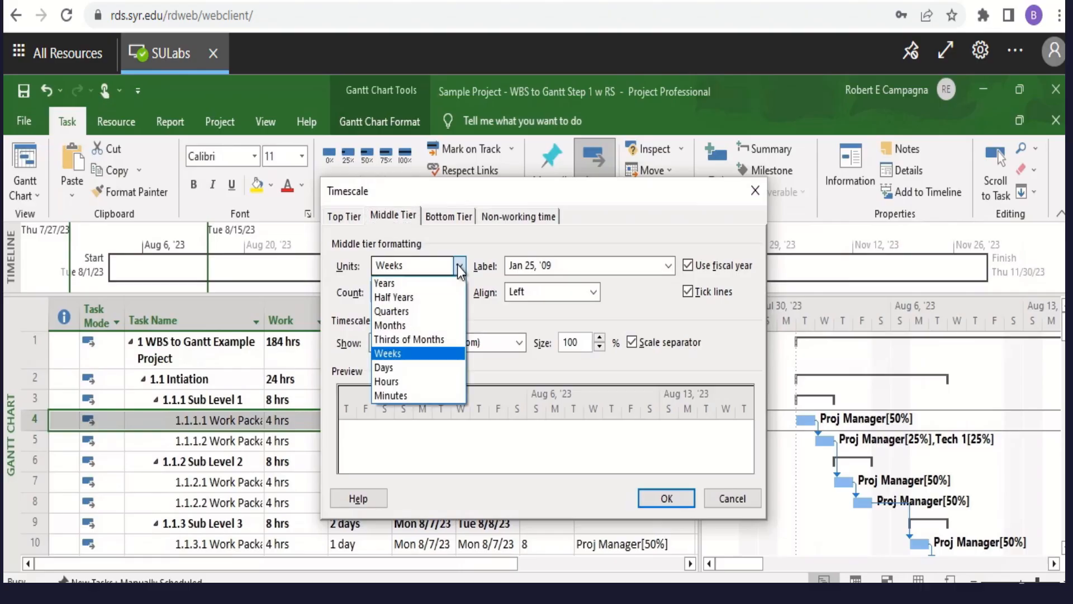
{"action": "left_click", "coordinate": [431, 325]}
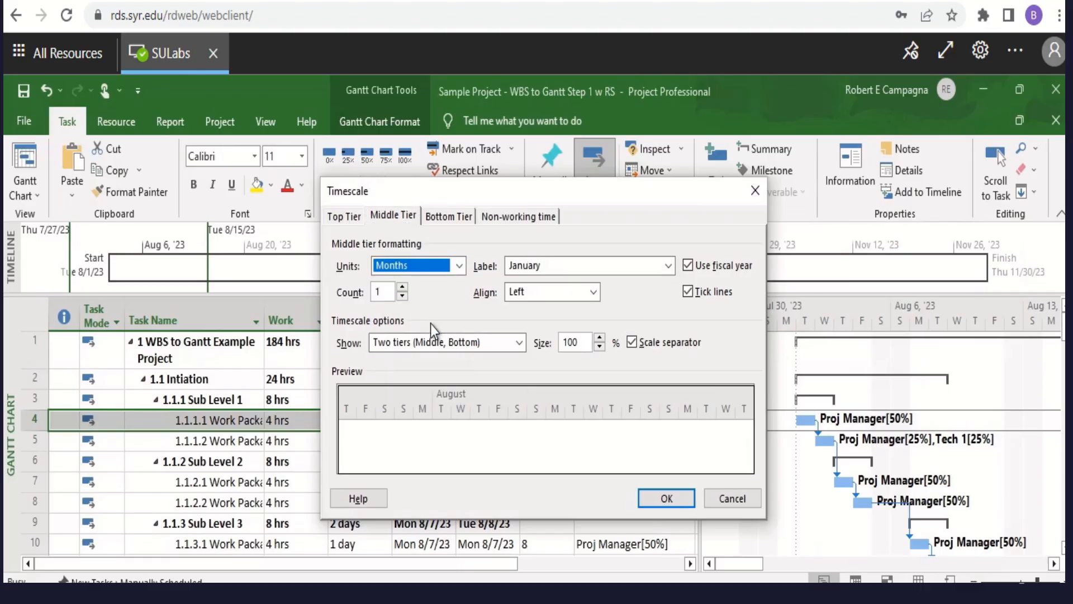
{"action": "left_click", "coordinate": [452, 223]}
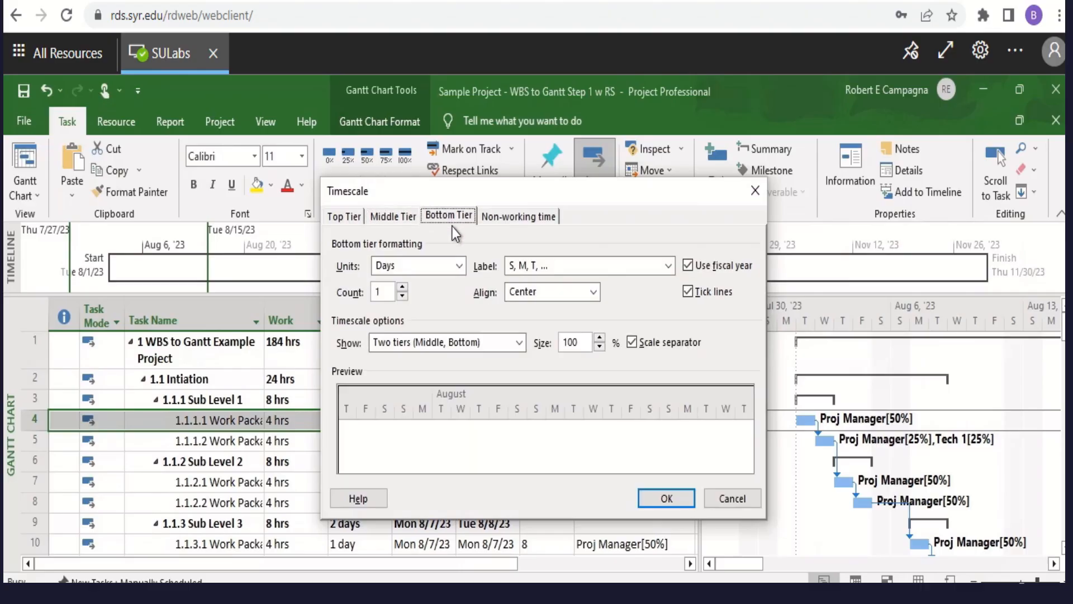
{"action": "left_click", "coordinate": [459, 266]}
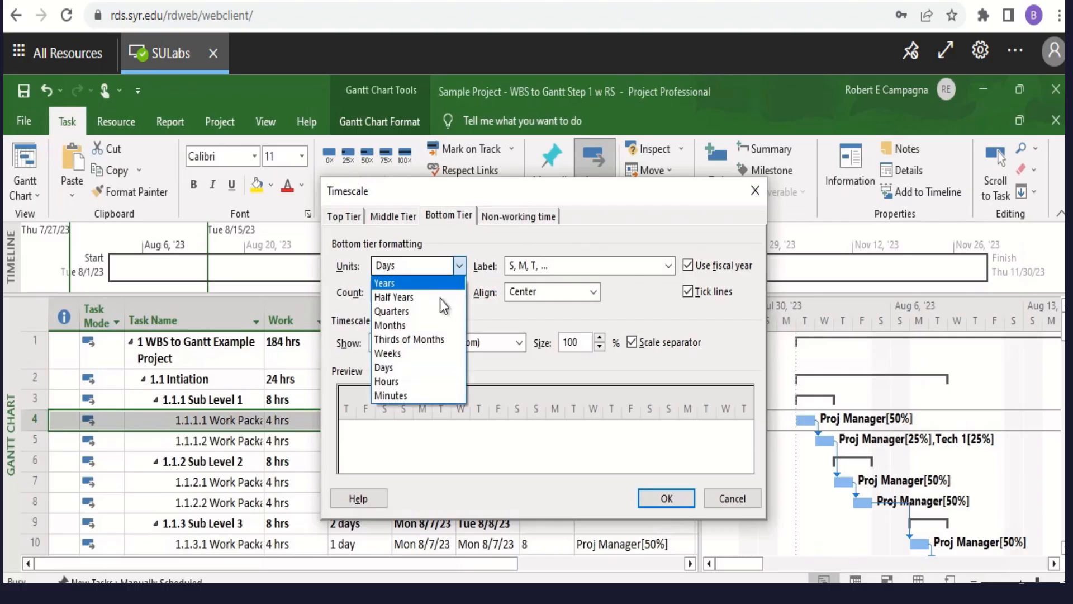
{"action": "left_click", "coordinate": [410, 353]}
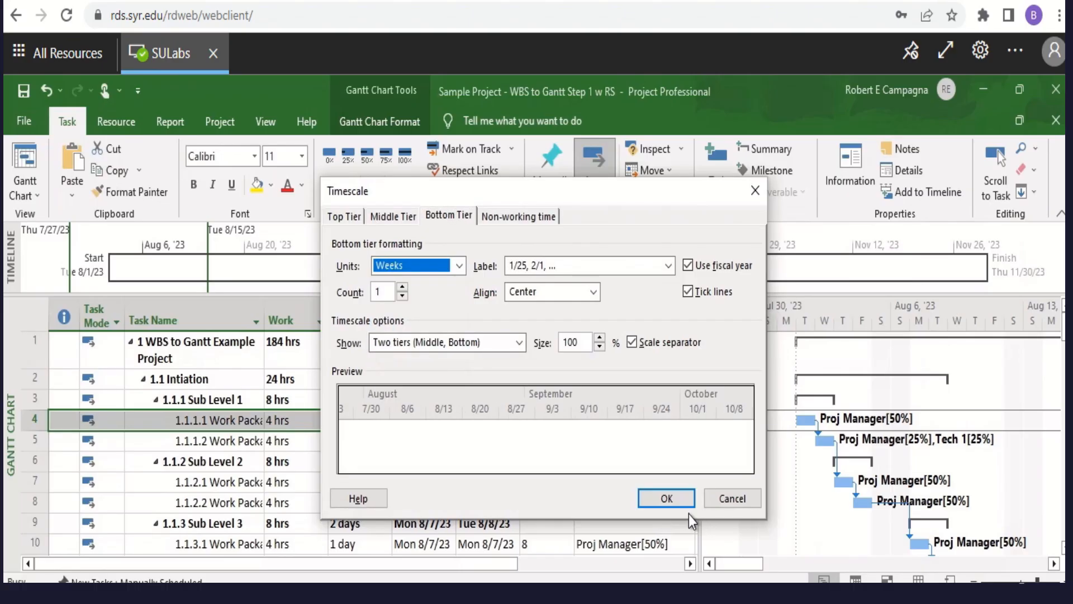
{"action": "left_click", "coordinate": [673, 495]}
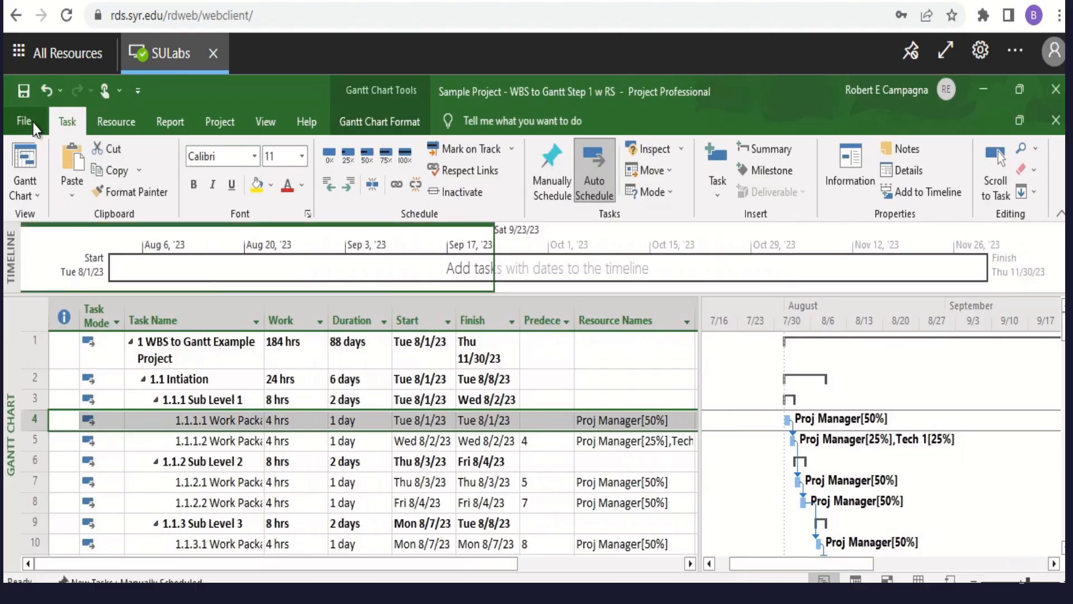
Step: Page through the print preview to check the month-and-week timescale layout, and return to the project
{"action": "left_click", "coordinate": [14, 121]}
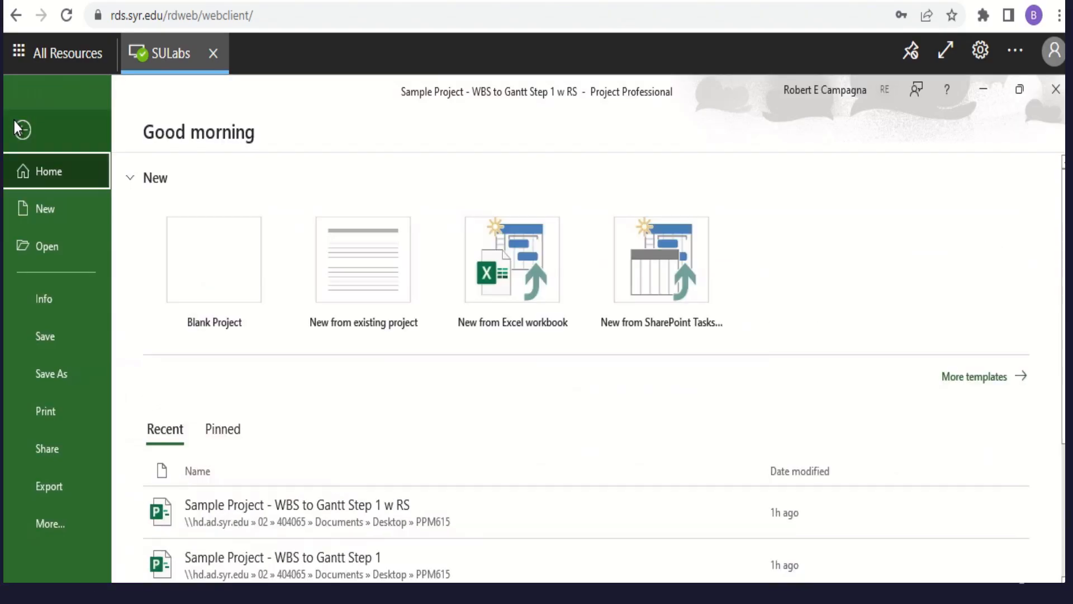
{"action": "left_click", "coordinate": [43, 412]}
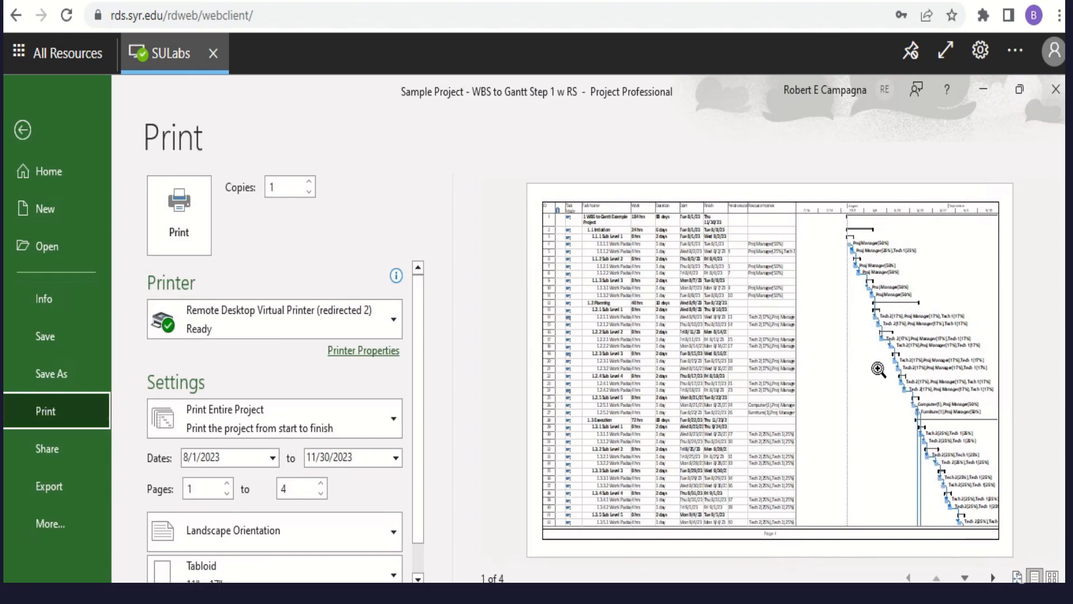
{"action": "left_click", "coordinate": [988, 577]}
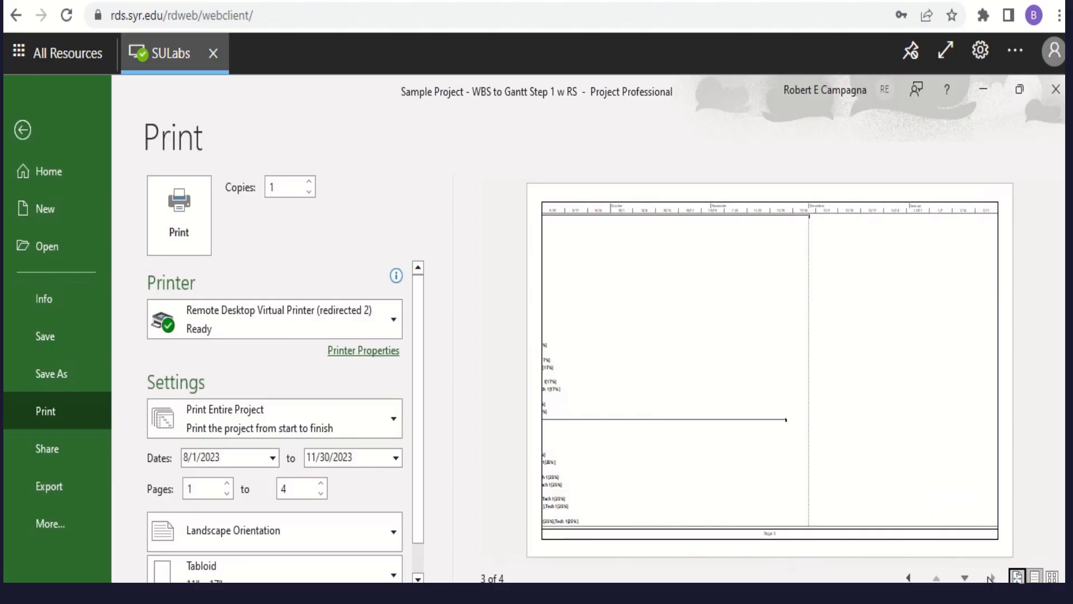
{"action": "left_click", "coordinate": [913, 581]}
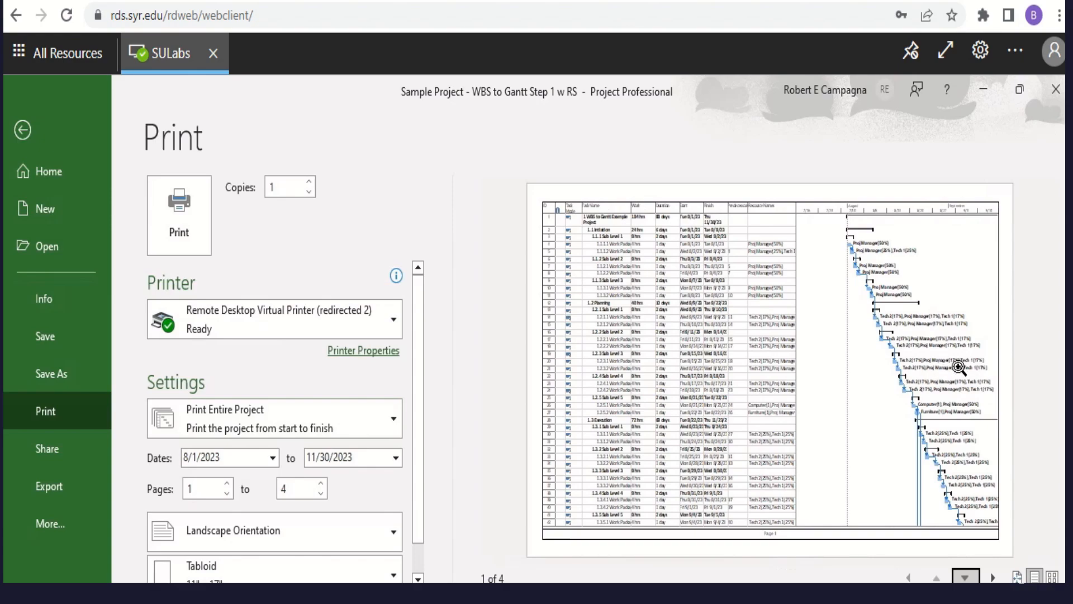
{"action": "left_click", "coordinate": [23, 130]}
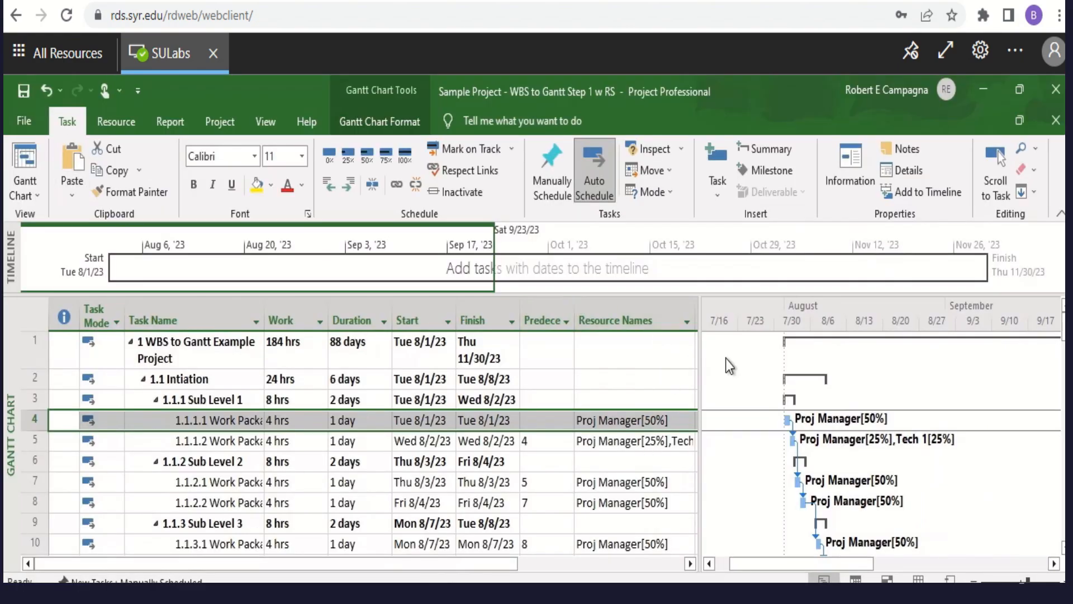
Step: Set the Gantt chart timescale's middle tier units to Quarters and its bottom tier units to Months
{"action": "left_click_drag", "start_coordinate": [810, 563], "coordinate": [839, 559]}
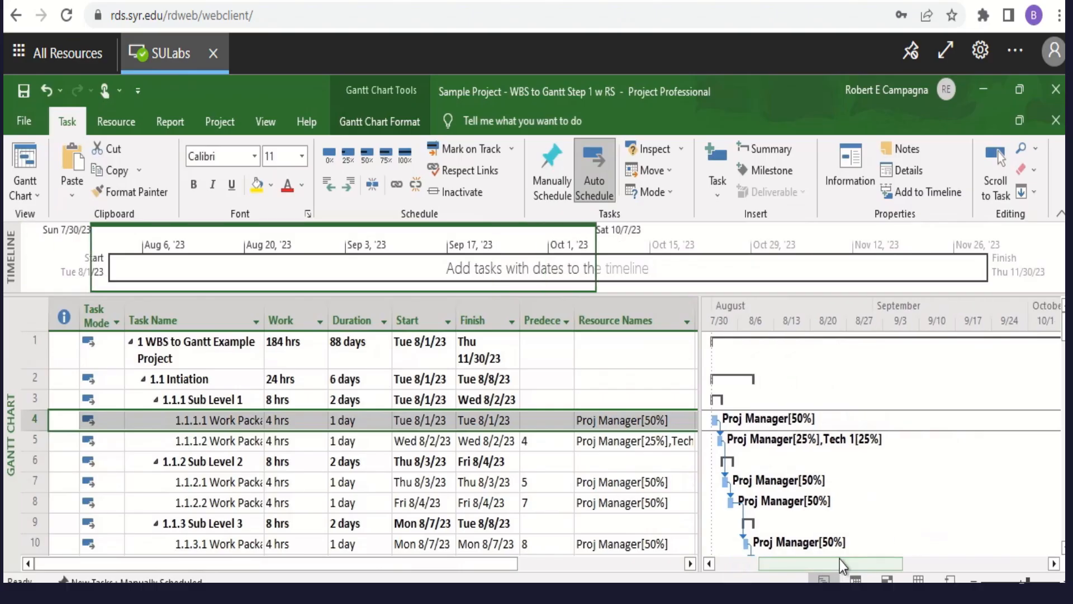
{"action": "right_click", "coordinate": [806, 311]}
{"action": "left_click", "coordinate": [850, 325]}
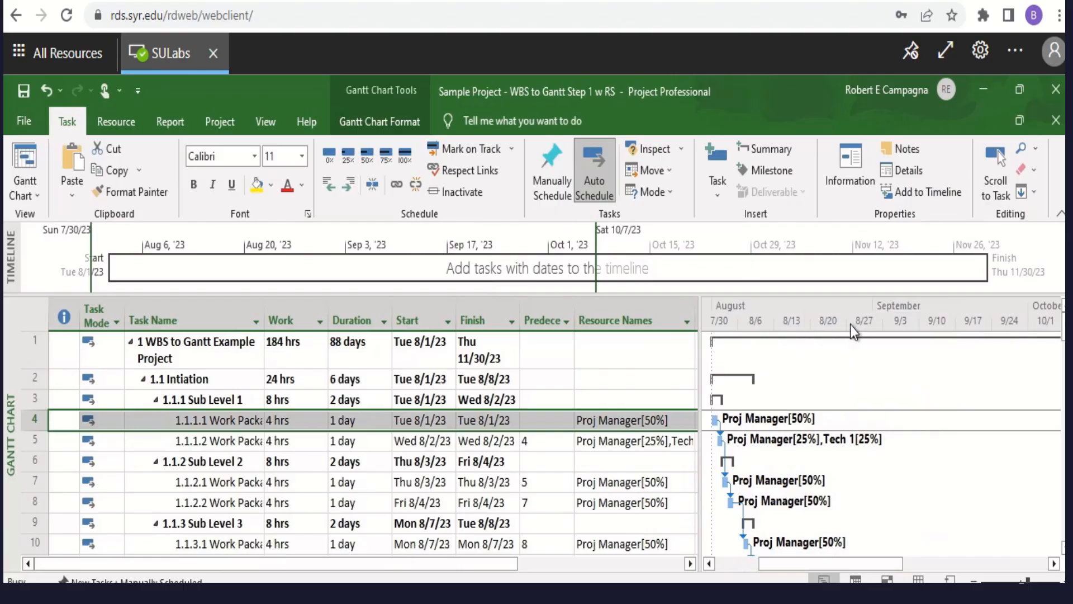
{"action": "left_click", "coordinate": [422, 265]}
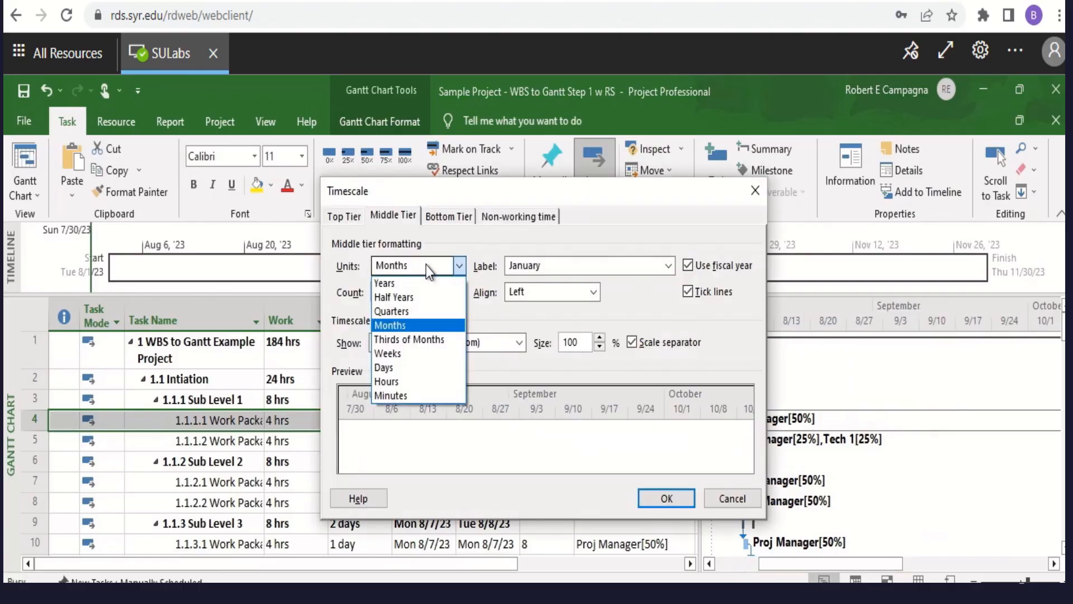
{"action": "left_click", "coordinate": [411, 312]}
{"action": "left_click", "coordinate": [441, 218]}
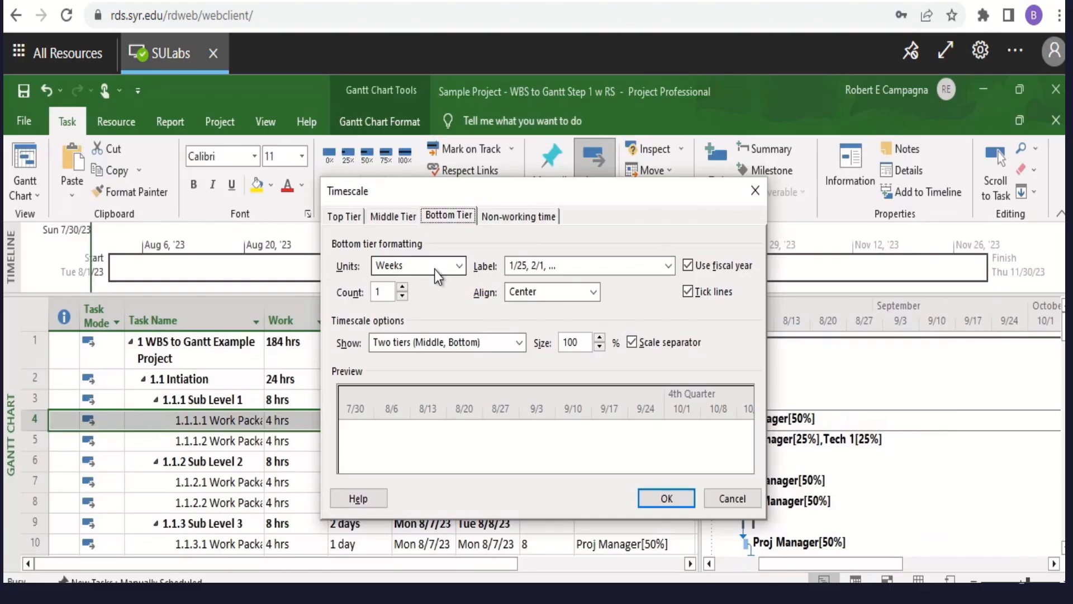
{"action": "left_click", "coordinate": [434, 269]}
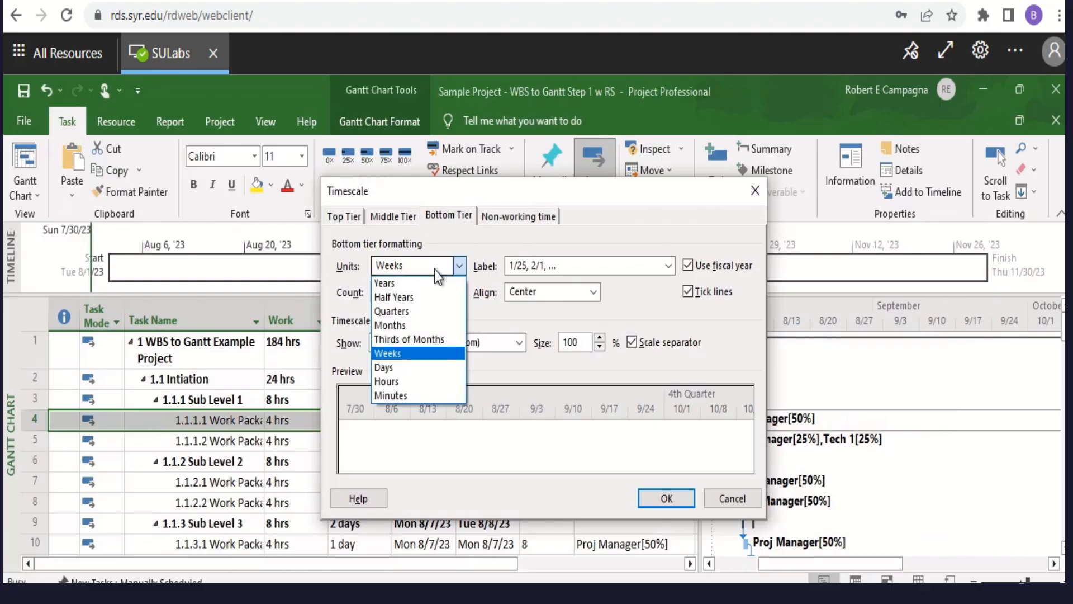
{"action": "left_click", "coordinate": [411, 325]}
{"action": "left_click", "coordinate": [662, 499]}
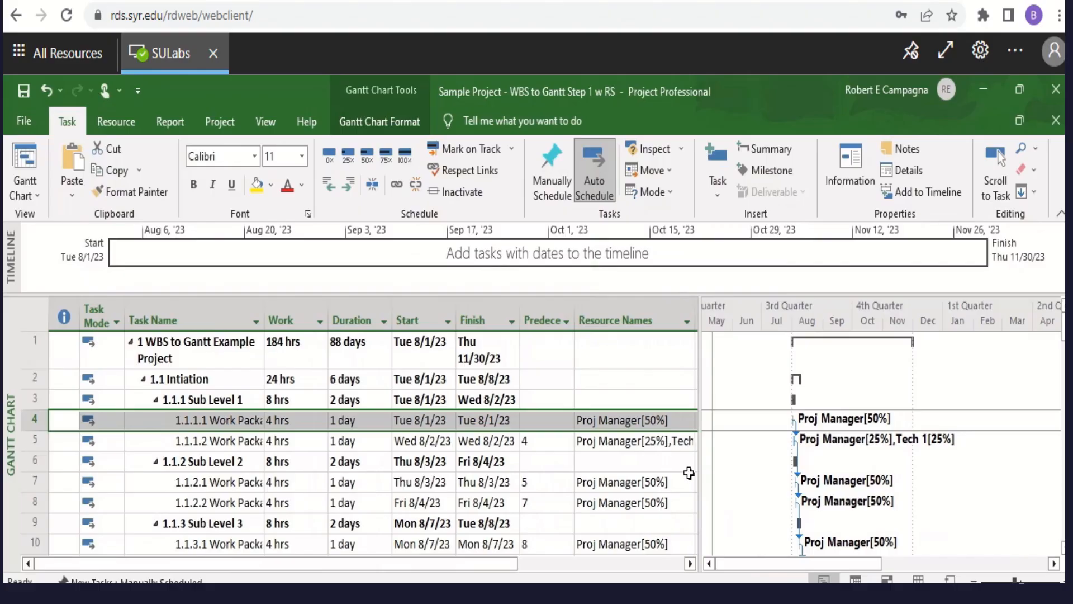
Step: Review the quarter-and-month Gantt chart layout on both print preview pages, and return to the project
{"action": "left_click_drag", "start_coordinate": [764, 566], "coordinate": [809, 561]}
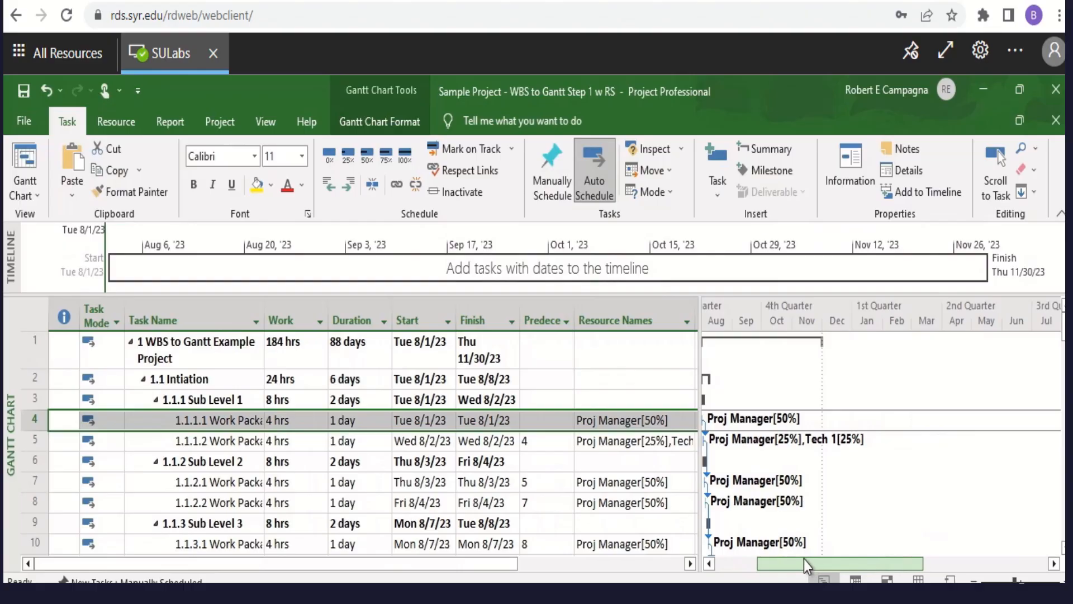
{"action": "left_click", "coordinate": [13, 123]}
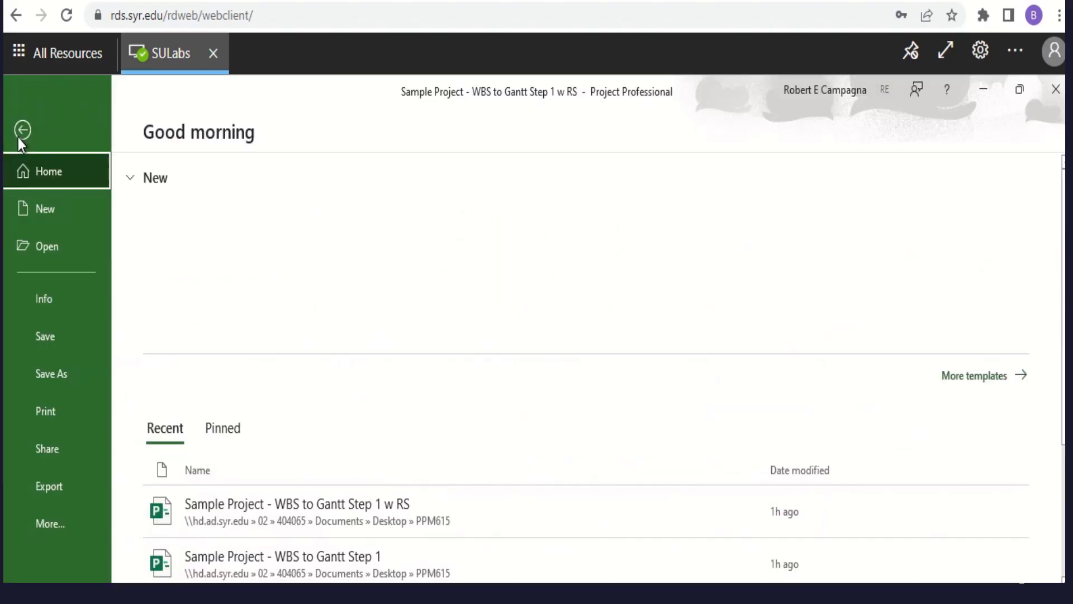
{"action": "left_click", "coordinate": [45, 413]}
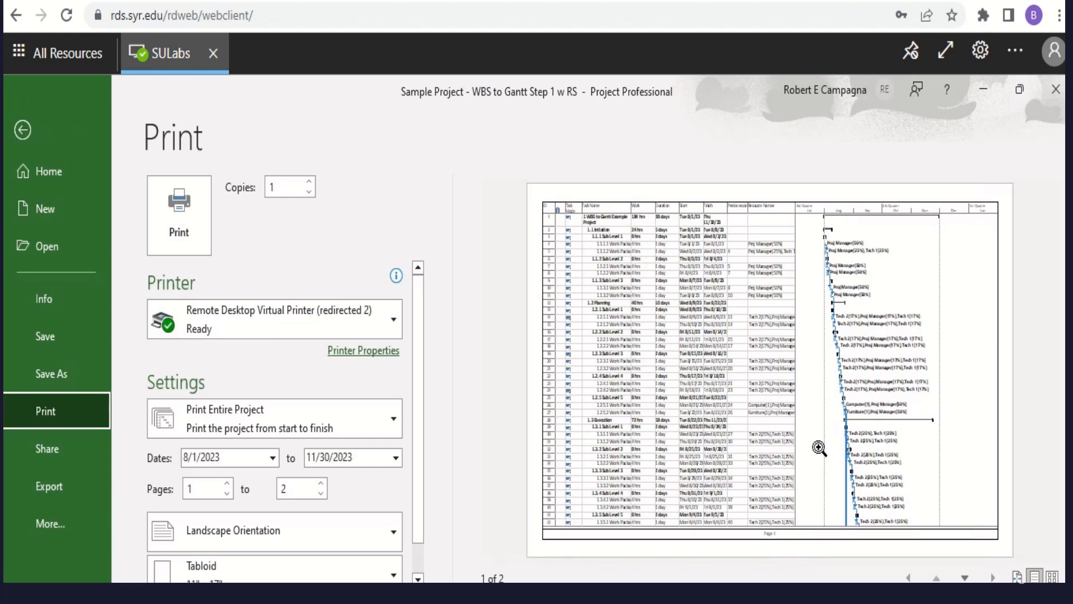
{"action": "left_click", "coordinate": [967, 578]}
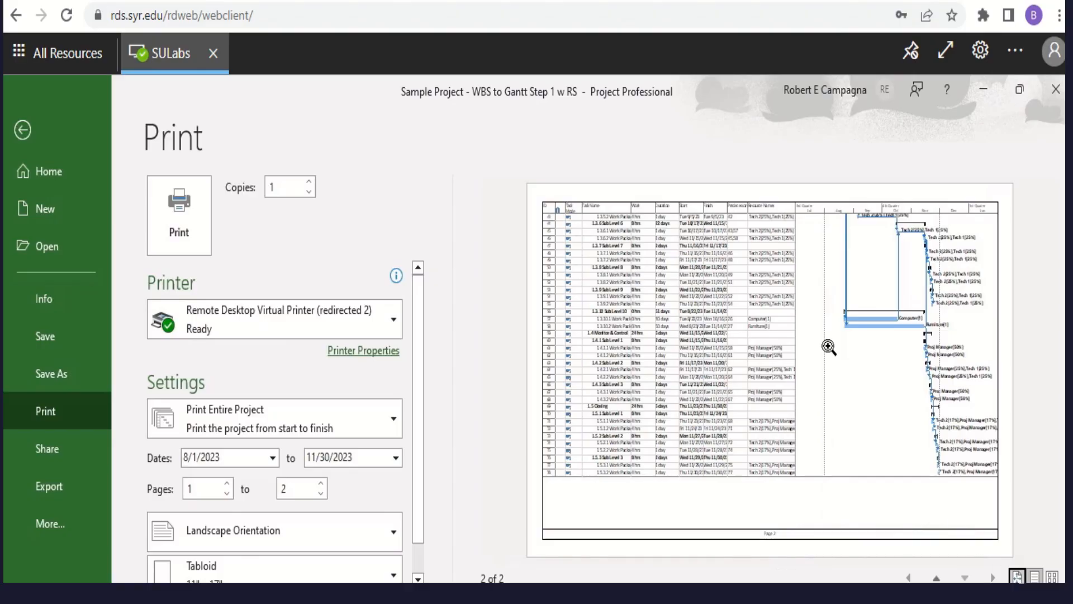
{"action": "left_click", "coordinate": [935, 579]}
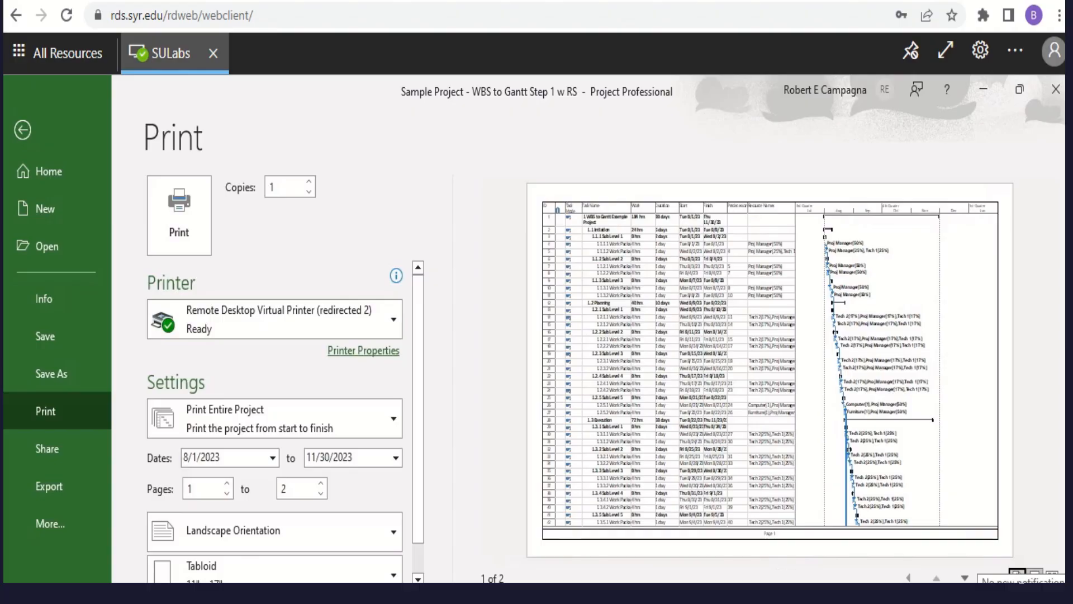
{"action": "key", "text": "Escape"}
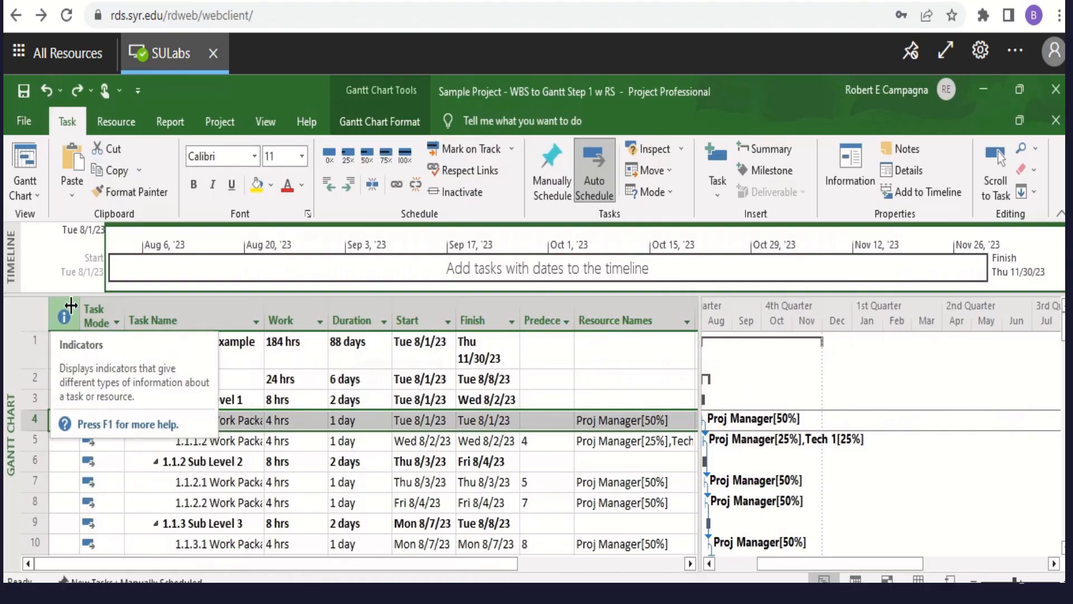
Step: Hide the Indicators and Task Mode columns, and narrow the Work, Duration and Predecessors columns in the task table
{"action": "left_click", "coordinate": [102, 307]}
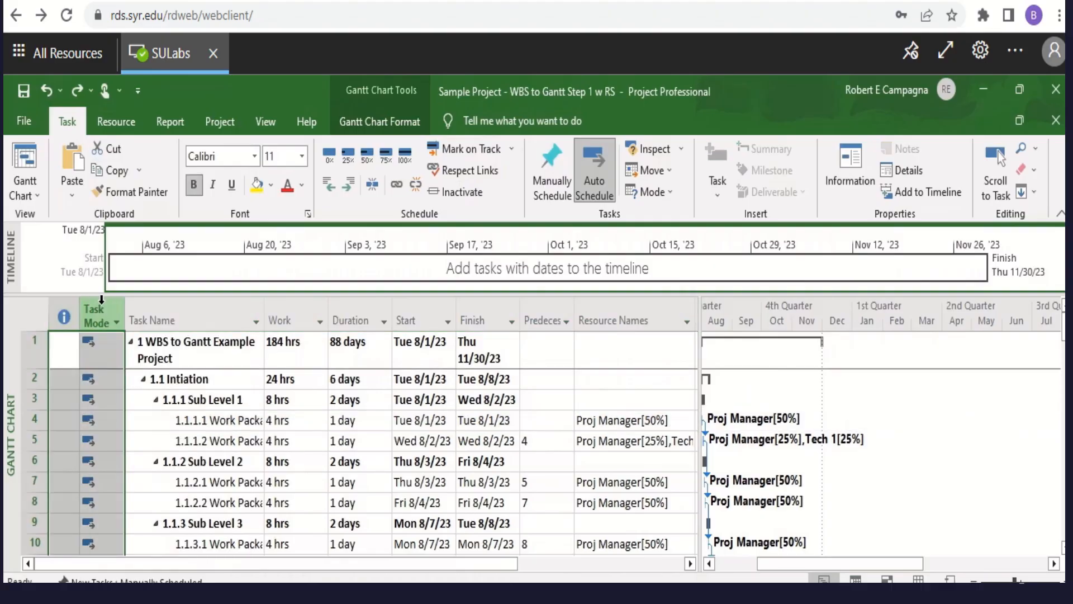
{"action": "right_click", "coordinate": [101, 307]}
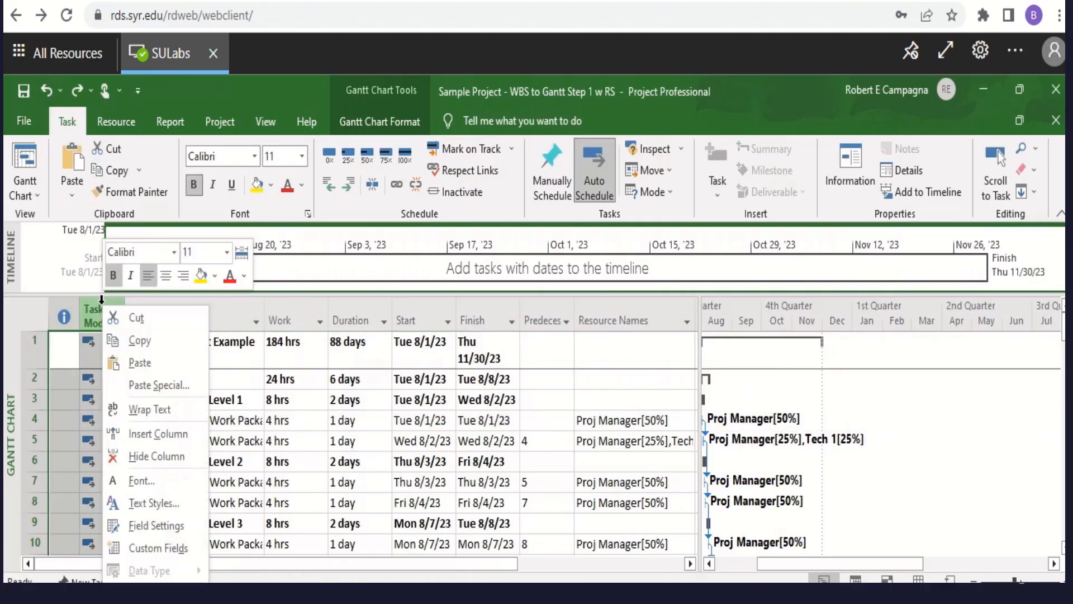
{"action": "left_click", "coordinate": [129, 451]}
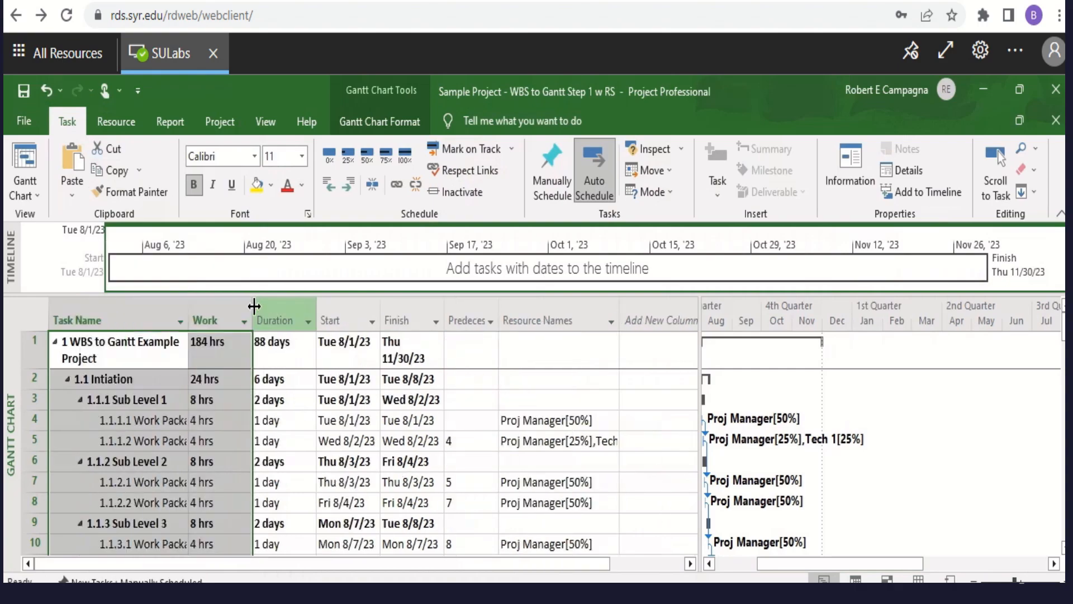
{"action": "left_click_drag", "start_coordinate": [254, 305], "coordinate": [279, 319]}
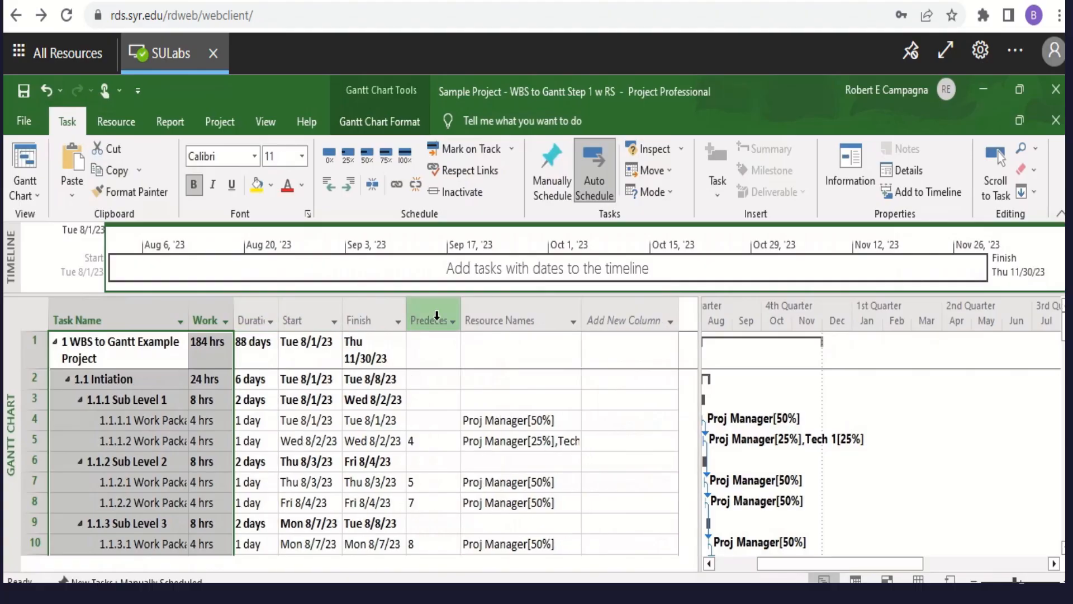
{"action": "left_click_drag", "start_coordinate": [461, 320], "coordinate": [440, 328]}
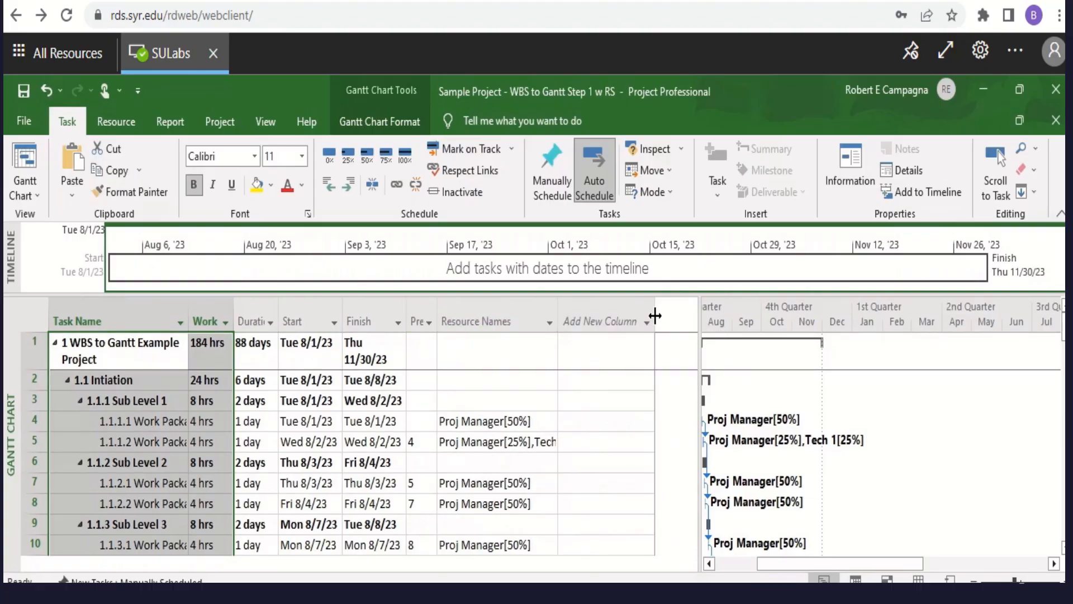
{"action": "left_click", "coordinate": [620, 309]}
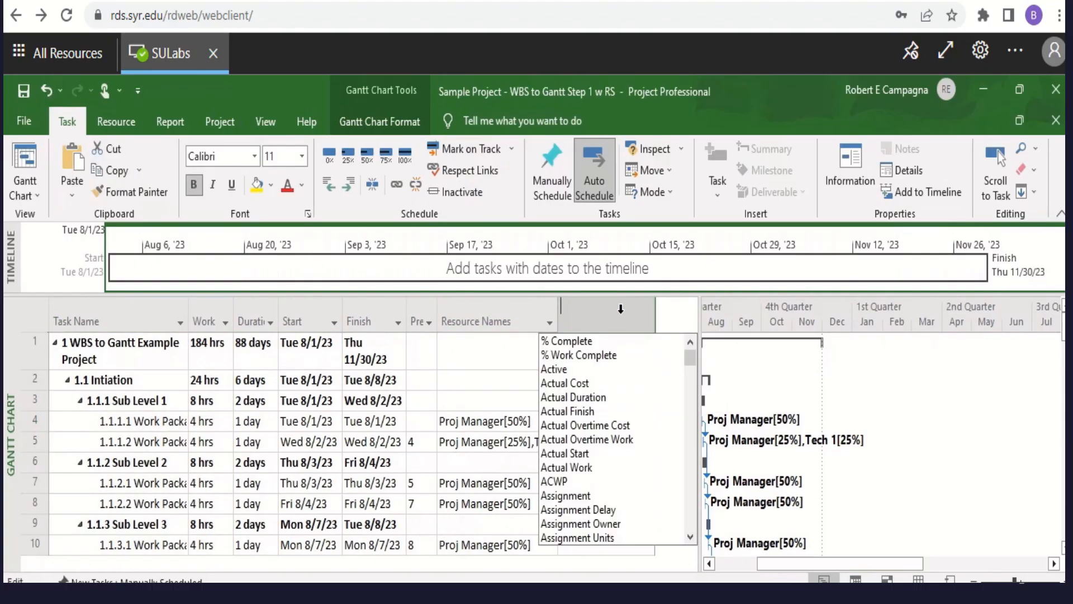
{"action": "right_click", "coordinate": [620, 314]}
{"action": "key", "text": "Escape"}
{"action": "left_click", "coordinate": [612, 397]}
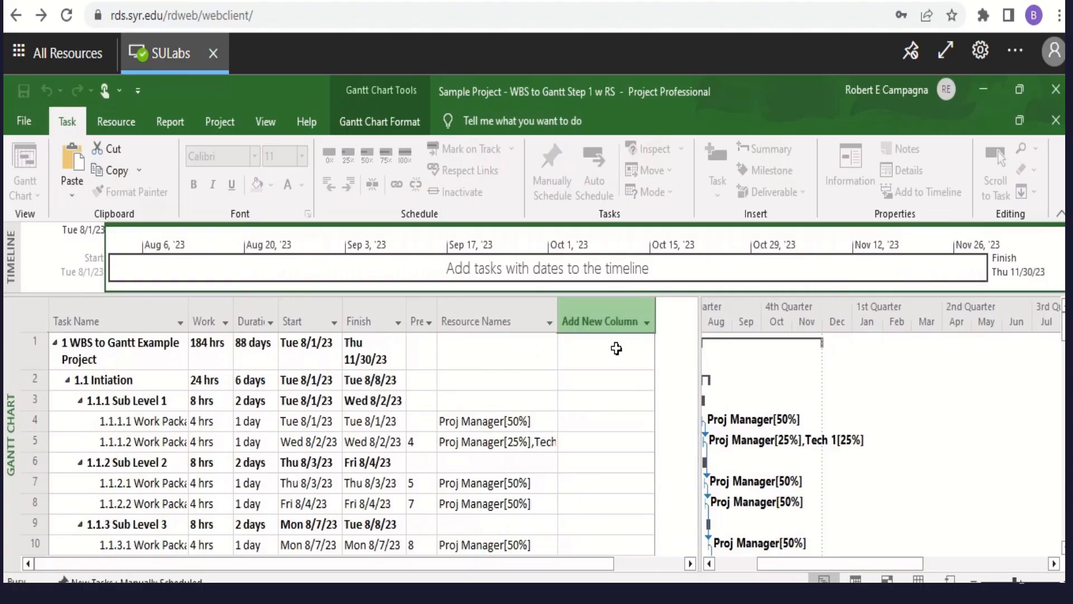
{"action": "left_click", "coordinate": [603, 308]}
{"action": "right_click", "coordinate": [603, 314]}
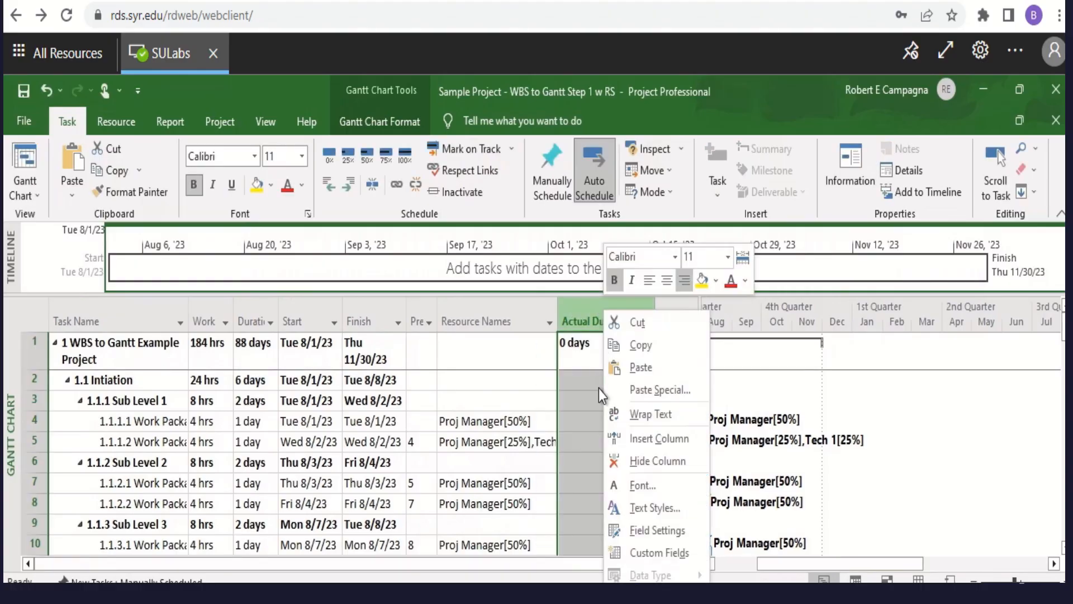
{"action": "left_click", "coordinate": [633, 465]}
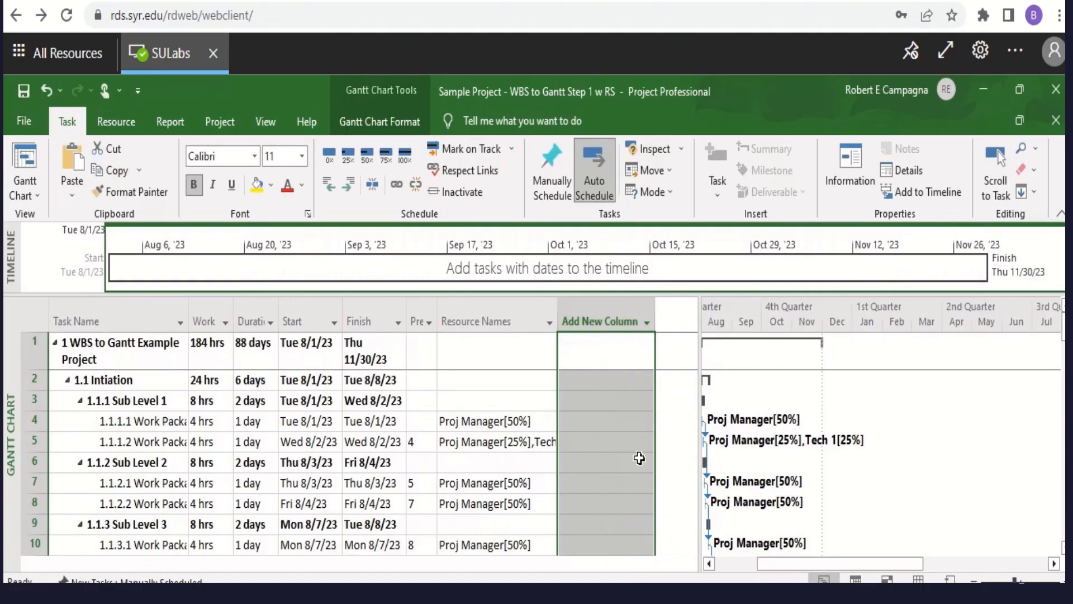
Step: Move the divider between the task table and the Gantt chart so it covers the empty Add New Column placeholder
{"action": "left_click_drag", "start_coordinate": [701, 314], "coordinate": [568, 344]}
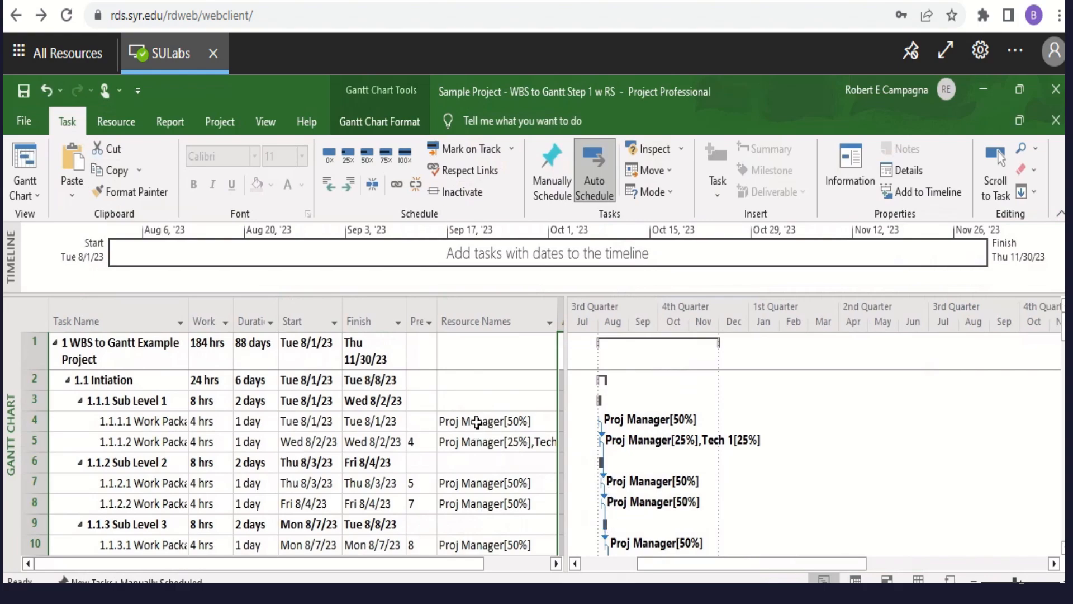
Step: Change the bar styles so the text beside the right end of Task bars uses Text1 instead of resource names
{"action": "right_click", "coordinate": [680, 419]}
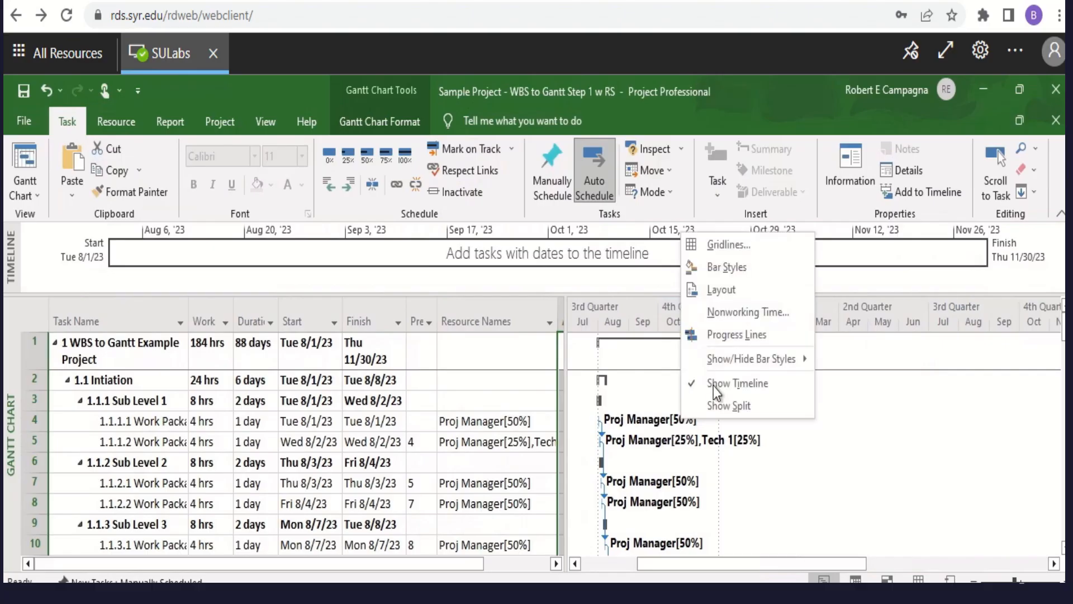
{"action": "left_click", "coordinate": [751, 267]}
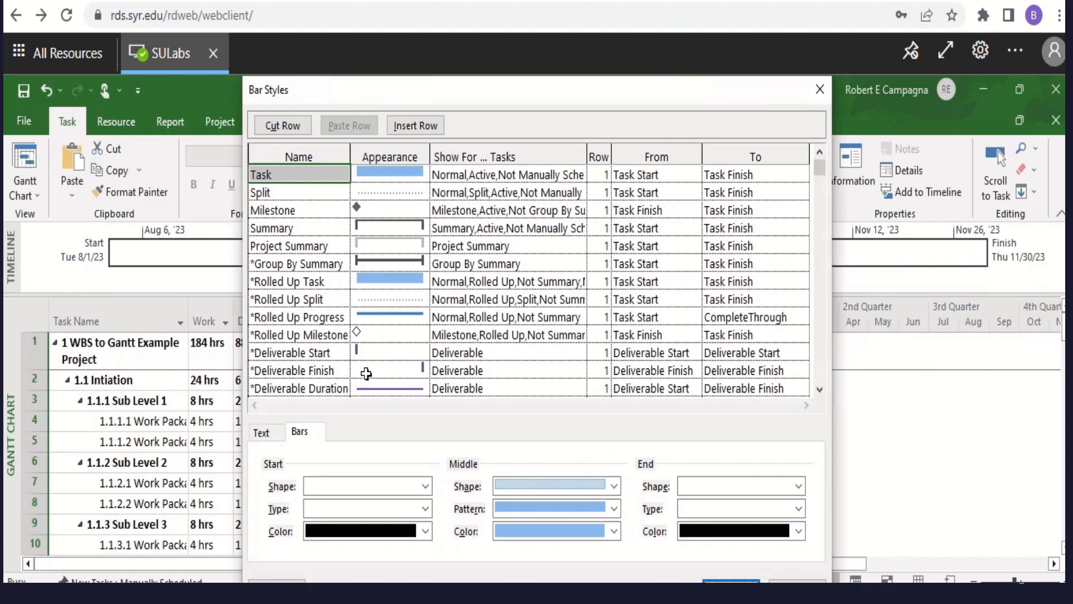
{"action": "left_click", "coordinate": [261, 433]}
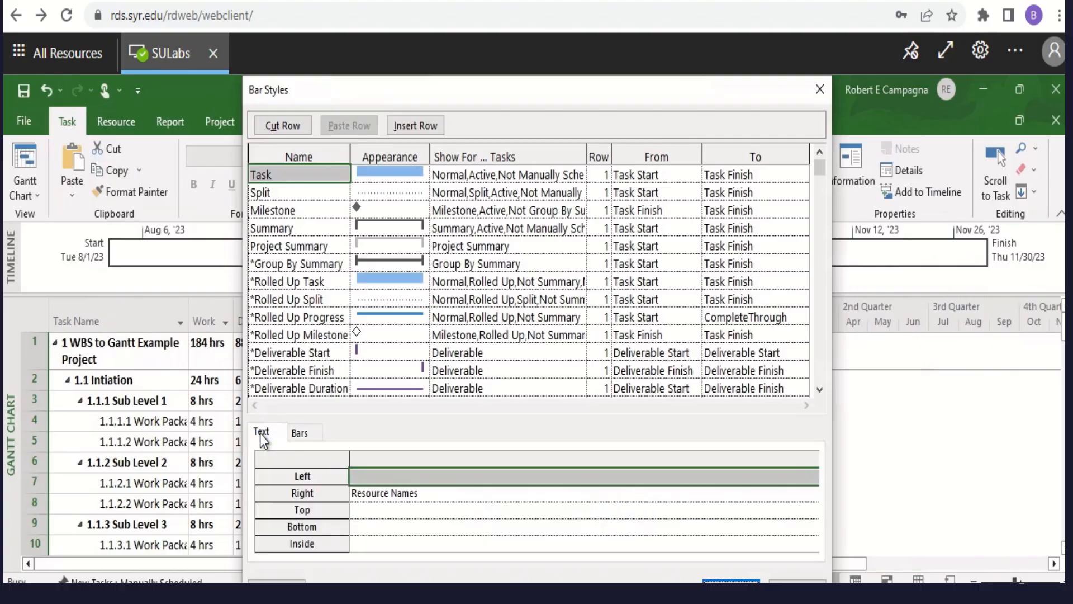
{"action": "left_click", "coordinate": [439, 496]}
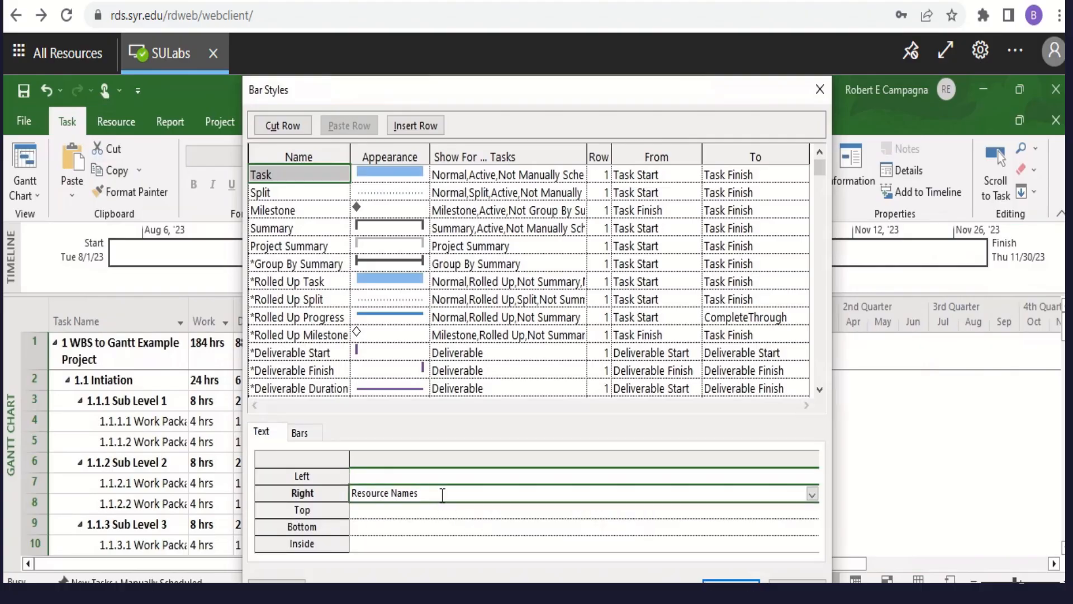
{"action": "left_click", "coordinate": [811, 495]}
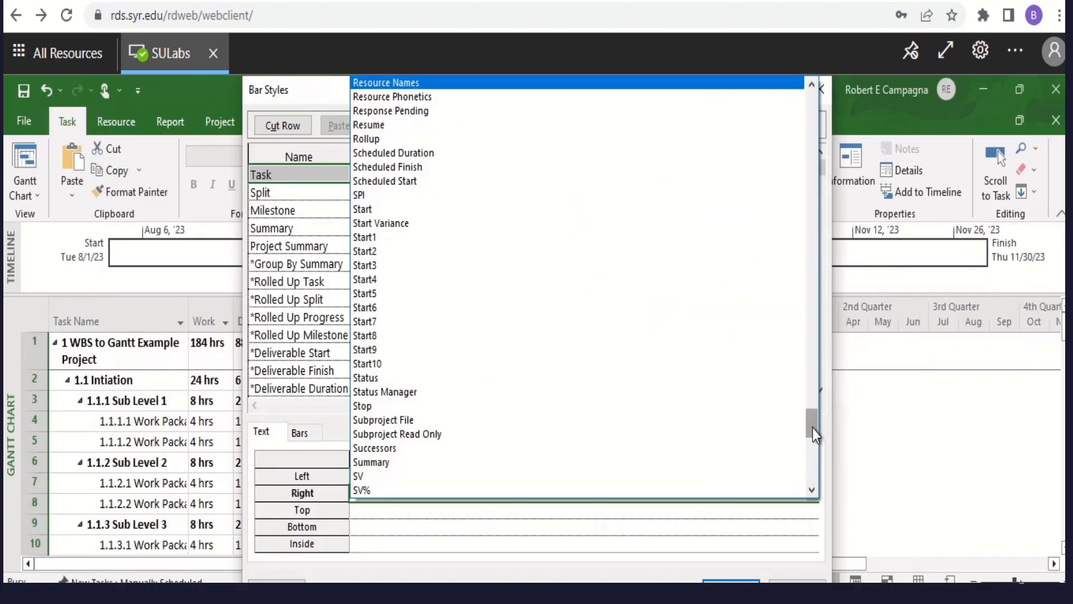
{"action": "left_click_drag", "start_coordinate": [813, 428], "coordinate": [808, 456]}
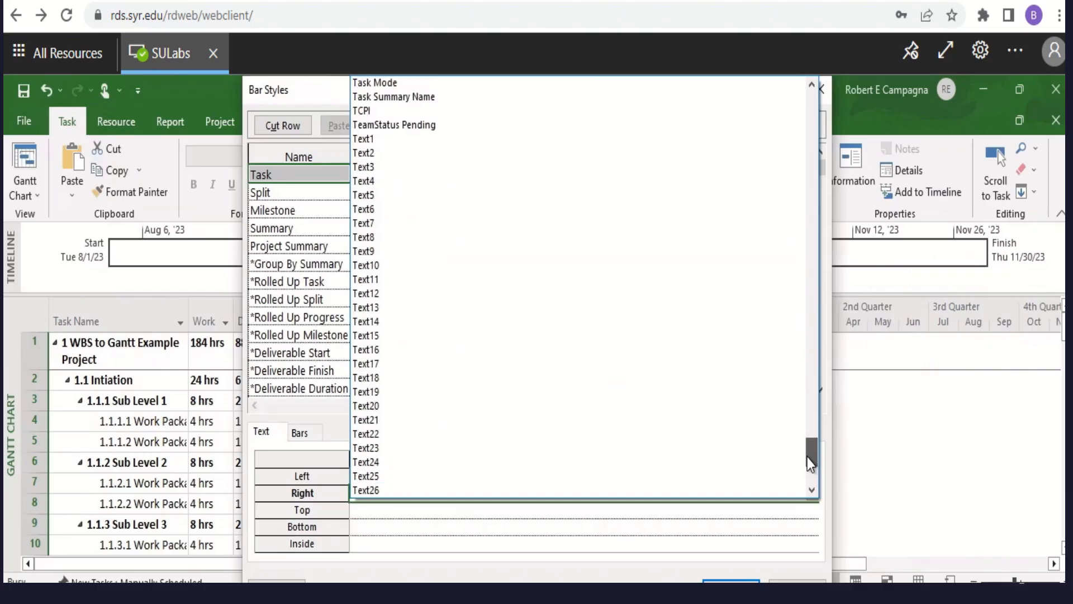
{"action": "left_click", "coordinate": [368, 143]}
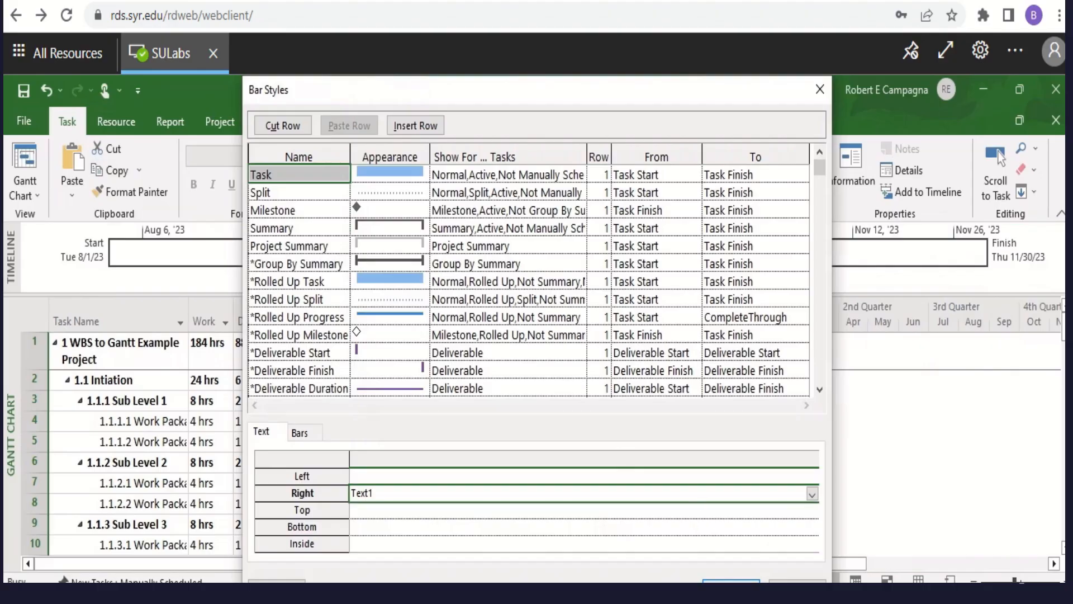
{"action": "left_click", "coordinate": [731, 581]}
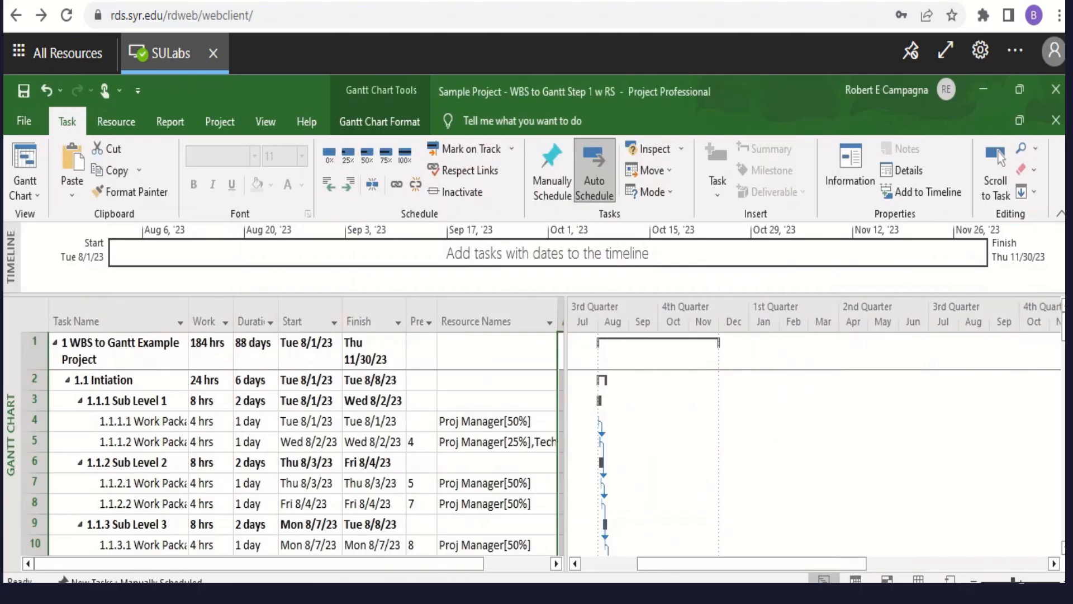
{"action": "scroll", "coordinate": [723, 515], "scroll_direction": "down", "scroll_amount": 1}
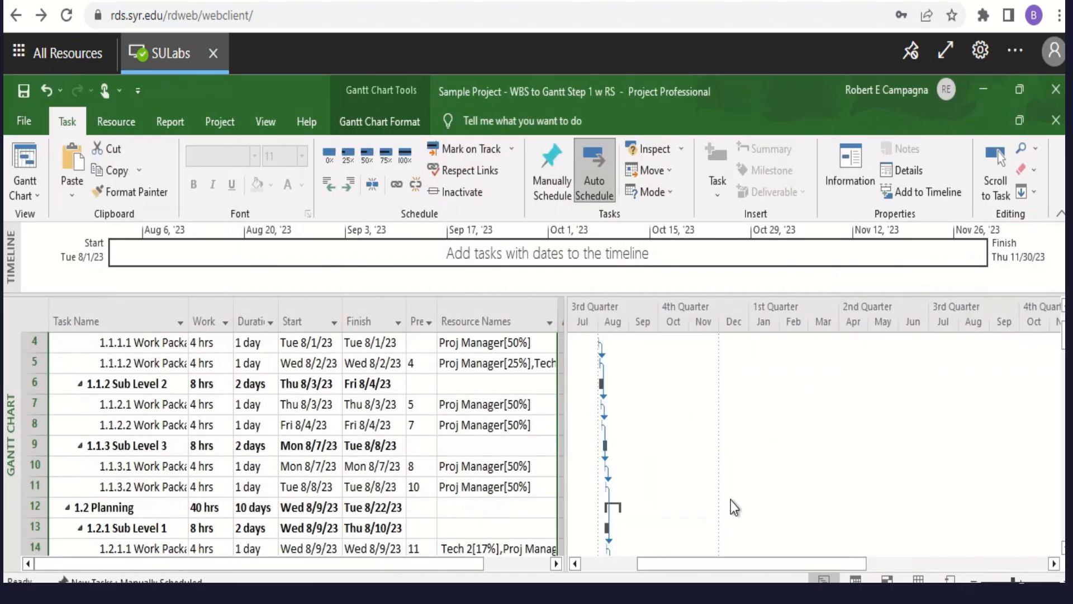
{"action": "scroll", "coordinate": [727, 505], "scroll_direction": "down", "scroll_amount": 1}
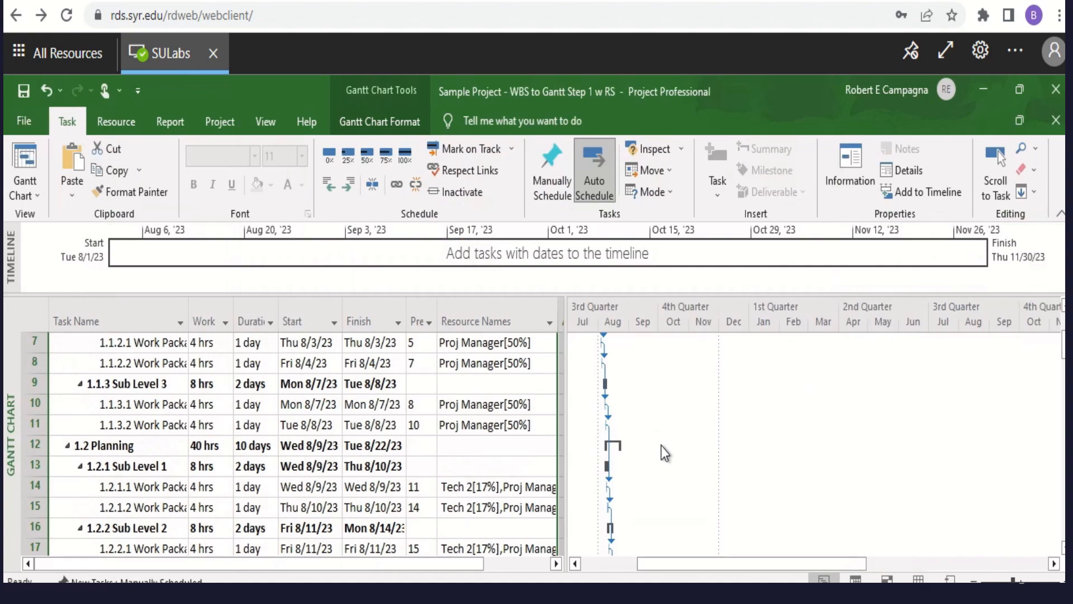
{"action": "scroll", "coordinate": [662, 446], "scroll_direction": "up", "scroll_amount": 1}
{"action": "scroll", "coordinate": [662, 454], "scroll_direction": "up", "scroll_amount": 1}
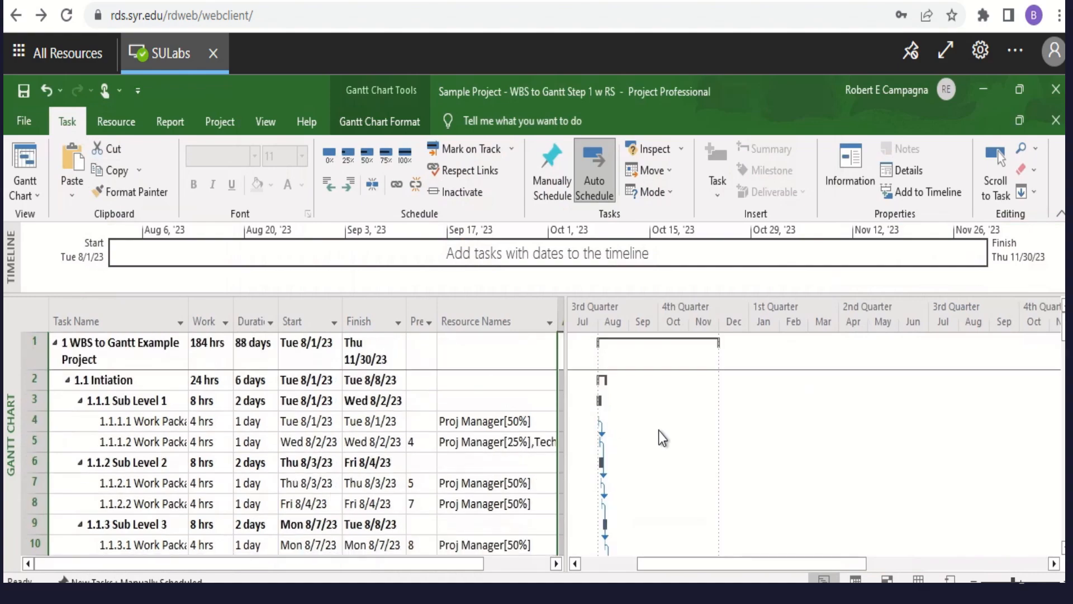
Step: Save the project, review both pages of the print preview, and return to the Gantt chart
{"action": "left_click", "coordinate": [24, 95]}
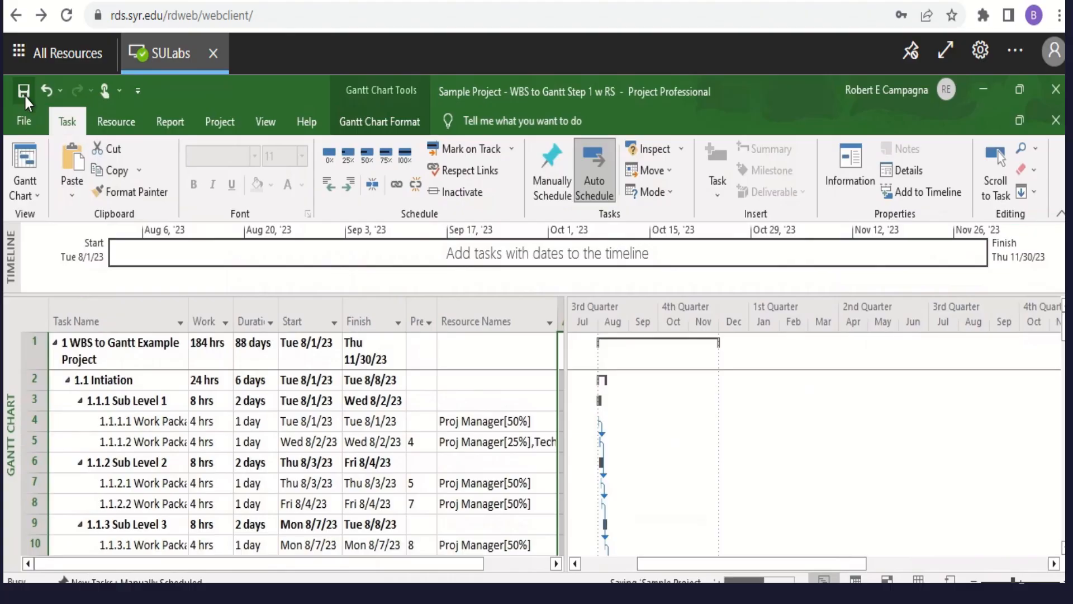
{"action": "left_click", "coordinate": [28, 127]}
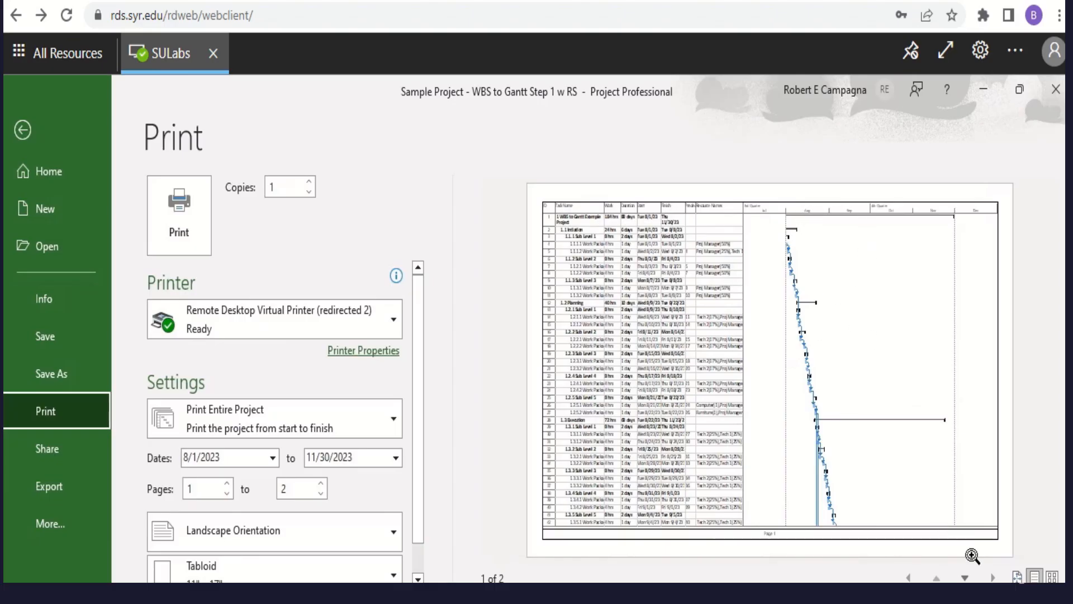
{"action": "left_click", "coordinate": [964, 579]}
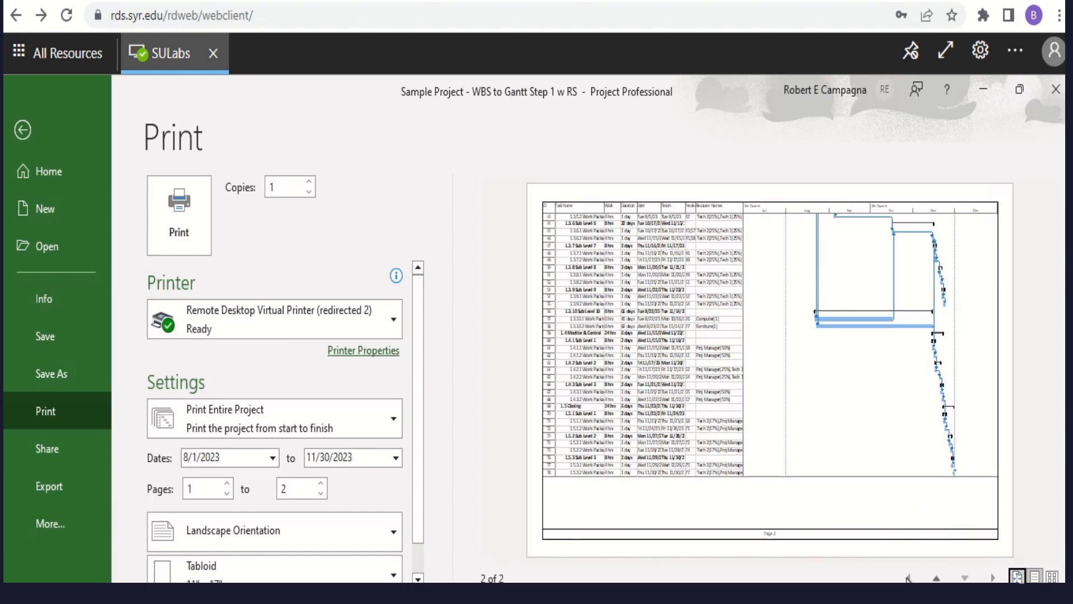
{"action": "left_click", "coordinate": [937, 577]}
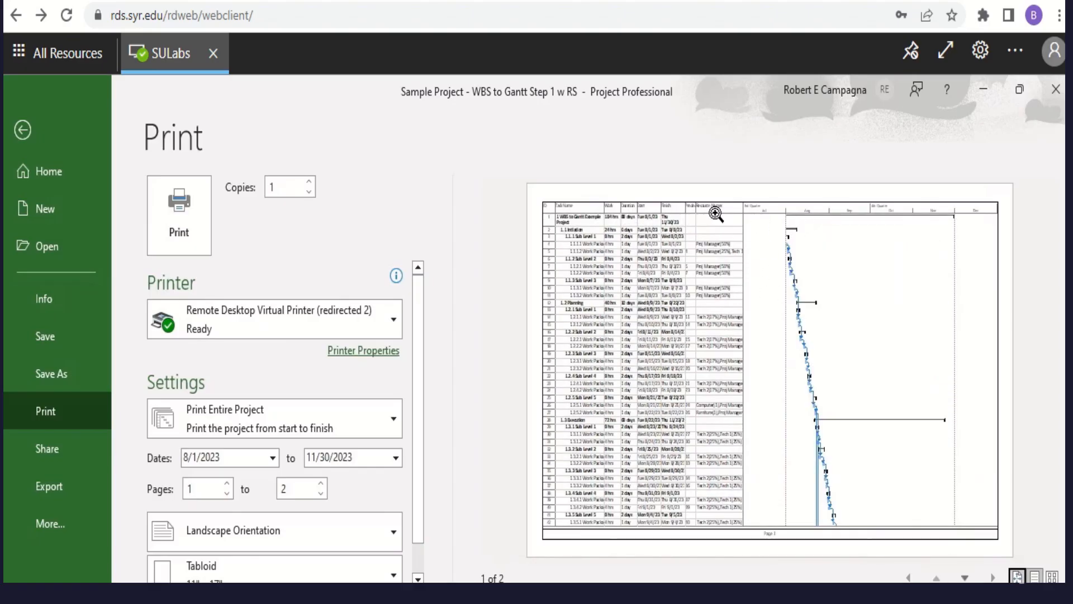
{"action": "left_click", "coordinate": [22, 131]}
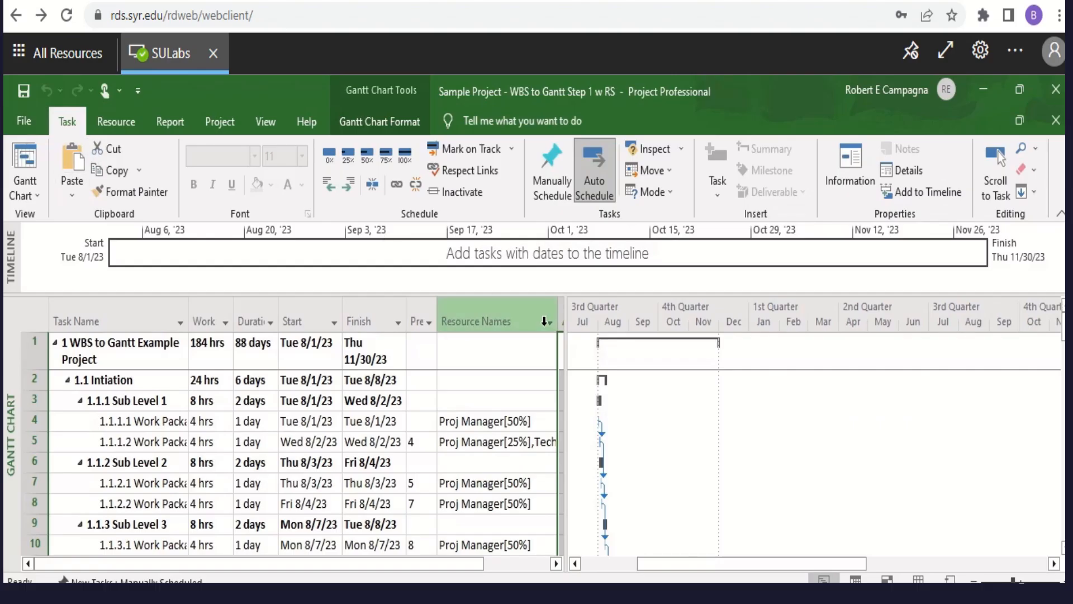
Step: Move the table divider exactly to the edge of the Resource Names column, inspect the print preview up close, and return
{"action": "left_click_drag", "start_coordinate": [564, 313], "coordinate": [558, 322]}
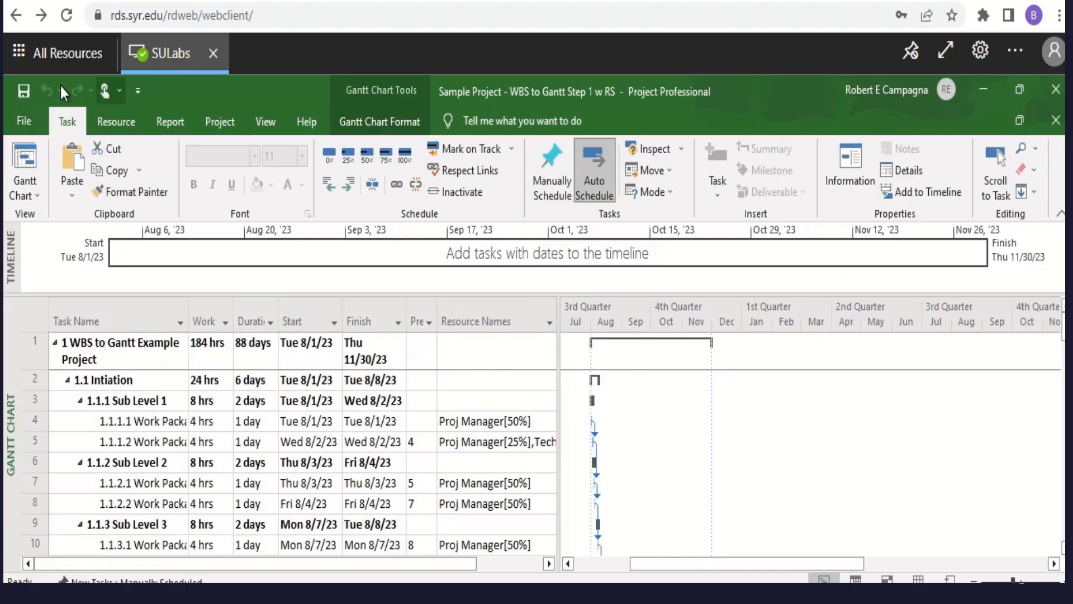
{"action": "left_click", "coordinate": [28, 120]}
{"action": "left_click", "coordinate": [49, 411]}
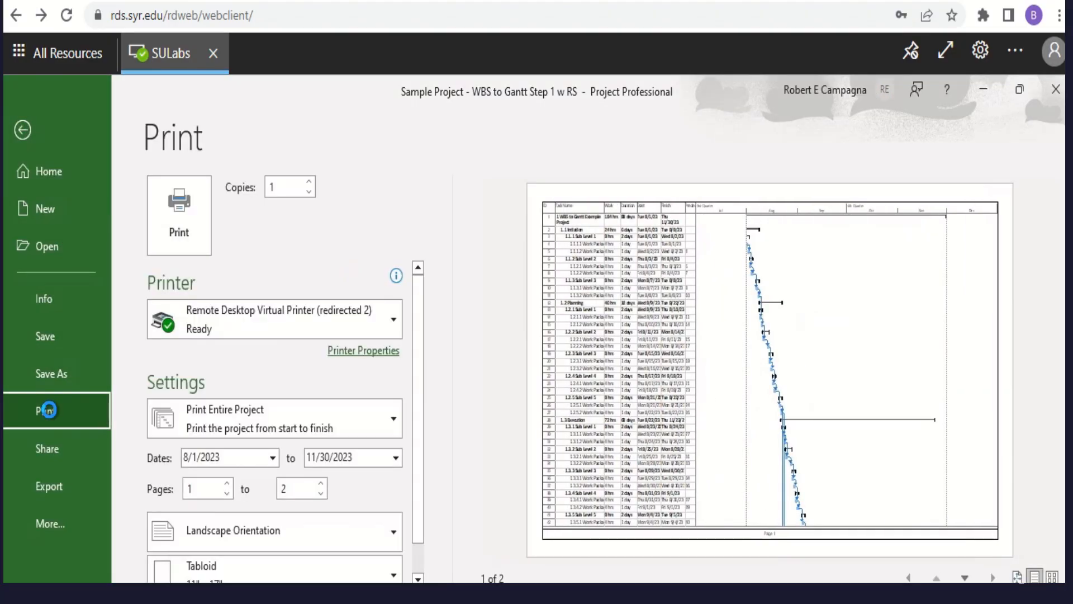
{"action": "left_click", "coordinate": [722, 211]}
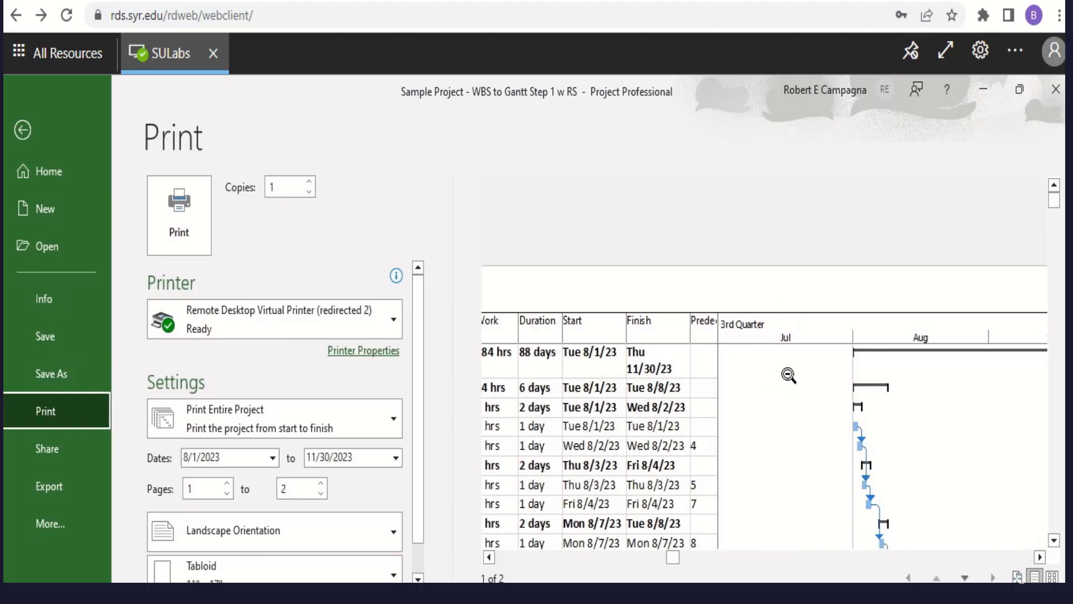
{"action": "left_click", "coordinate": [21, 131]}
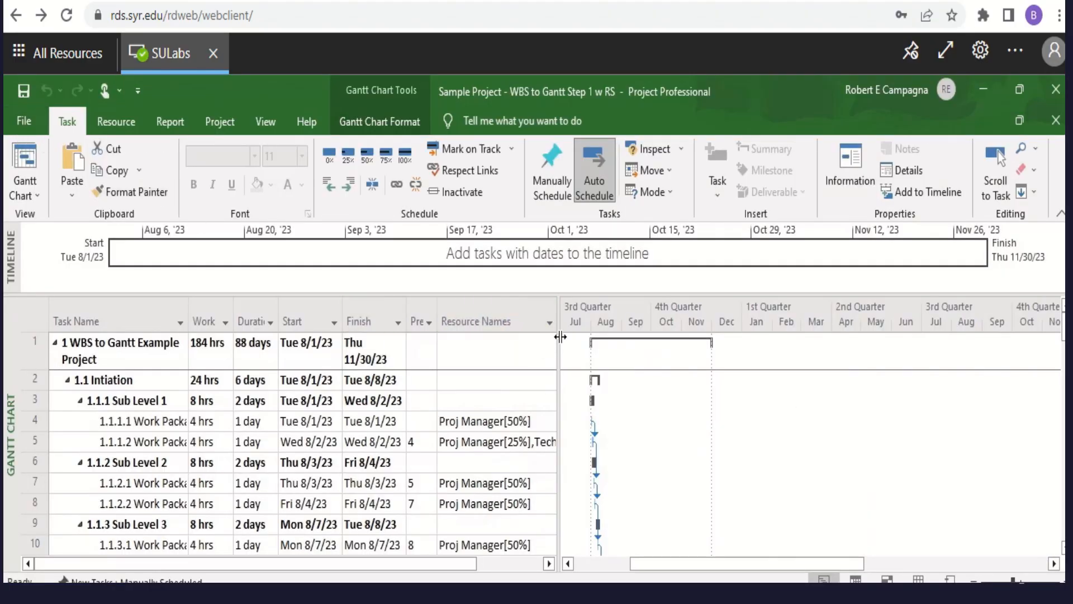
Step: Widen the Resource Names column to fit the assignments of task 5 and shift the table divider just past the column's edge
{"action": "left_click_drag", "start_coordinate": [558, 336], "coordinate": [589, 328]}
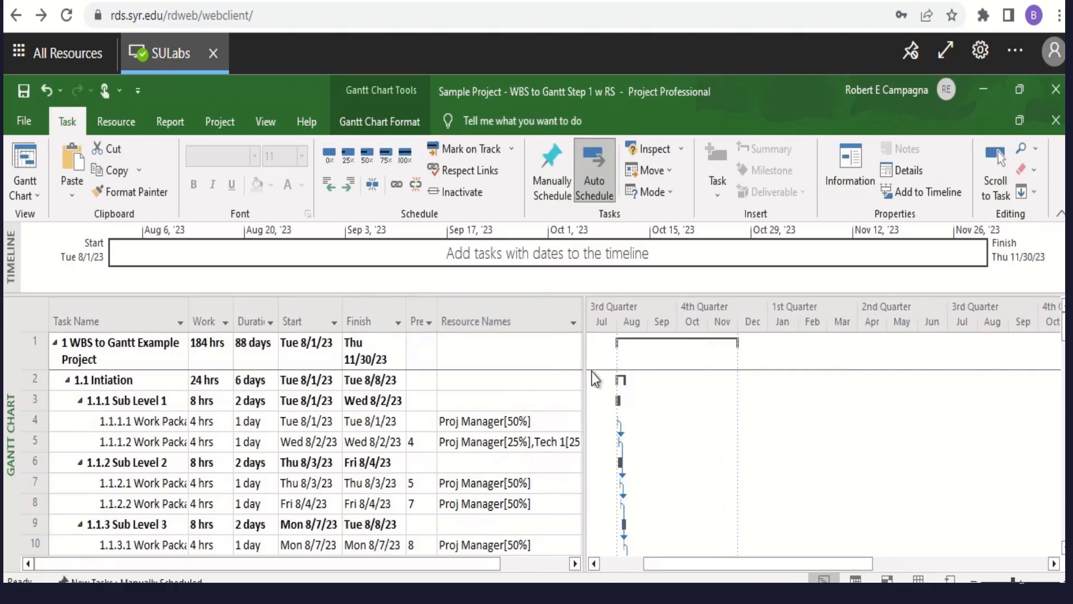
{"action": "left_click_drag", "start_coordinate": [584, 376], "coordinate": [596, 375]}
{"action": "left_click_drag", "start_coordinate": [582, 316], "coordinate": [594, 317]}
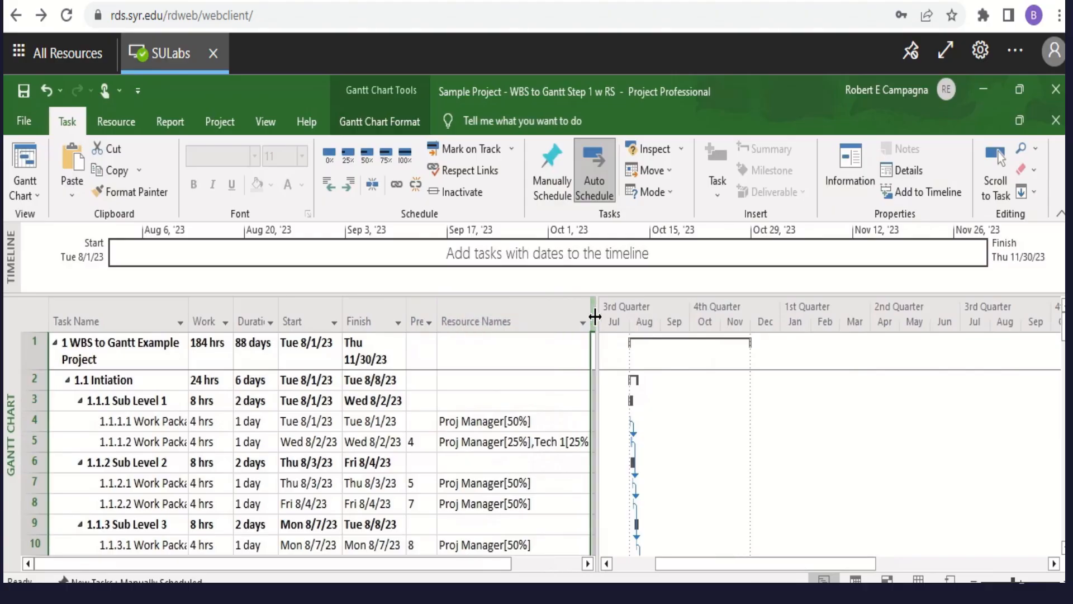
{"action": "left_click_drag", "start_coordinate": [598, 378], "coordinate": [615, 376]}
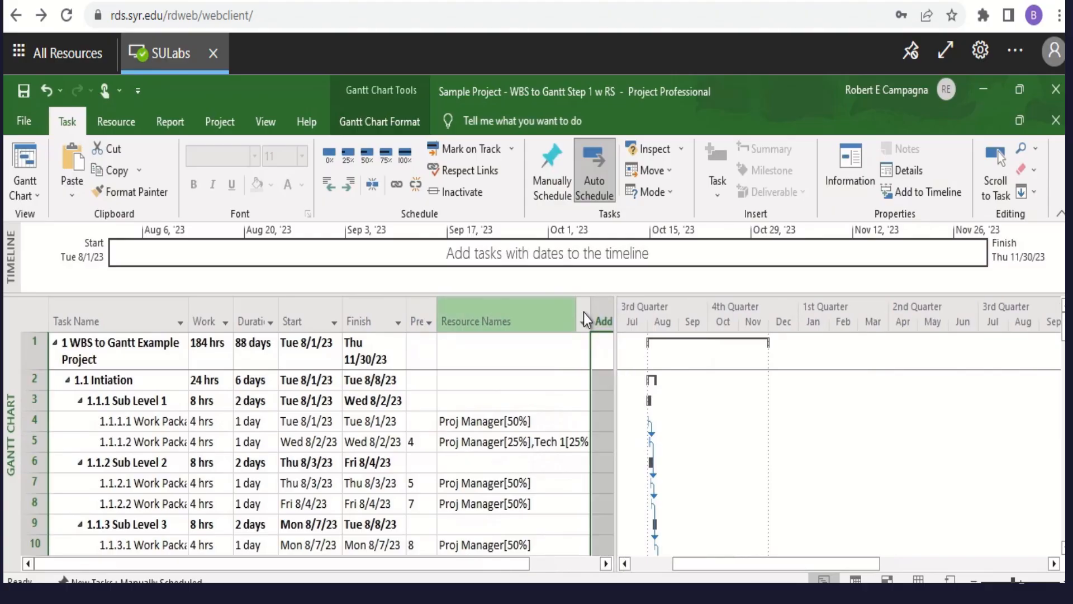
{"action": "left_click_drag", "start_coordinate": [599, 308], "coordinate": [609, 308]}
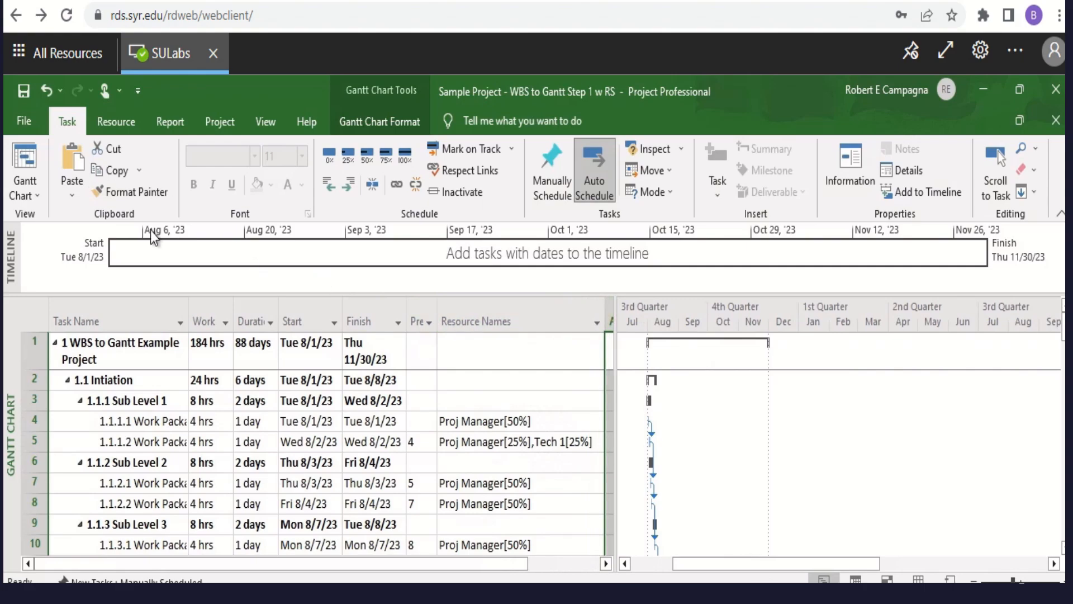
Step: Open the page setup for the Gantt chart printout and enter "Your Name" as the left header text
{"action": "left_click", "coordinate": [22, 123]}
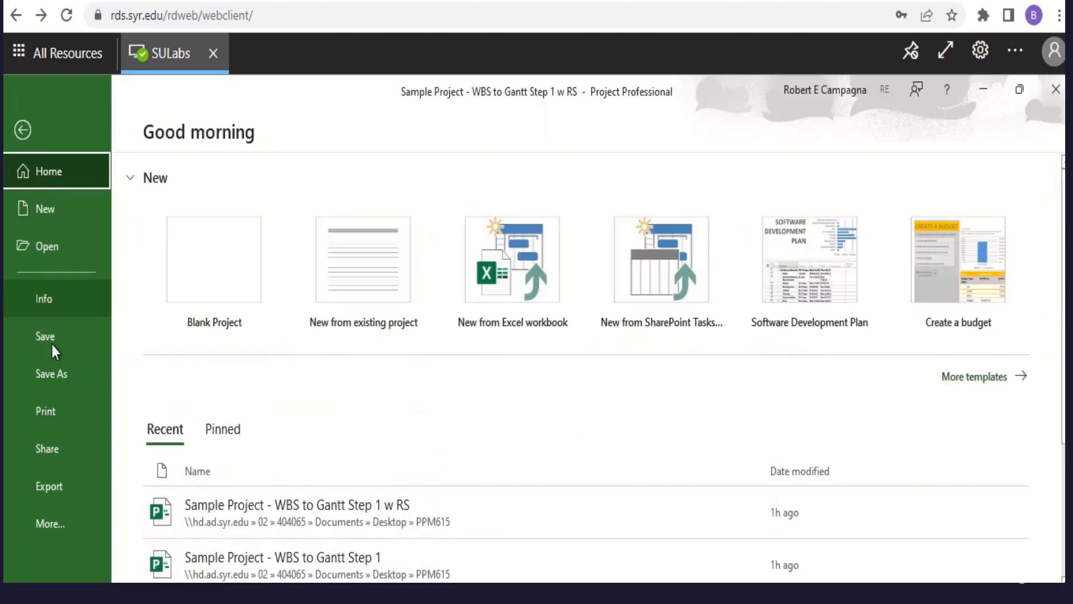
{"action": "left_click", "coordinate": [45, 412]}
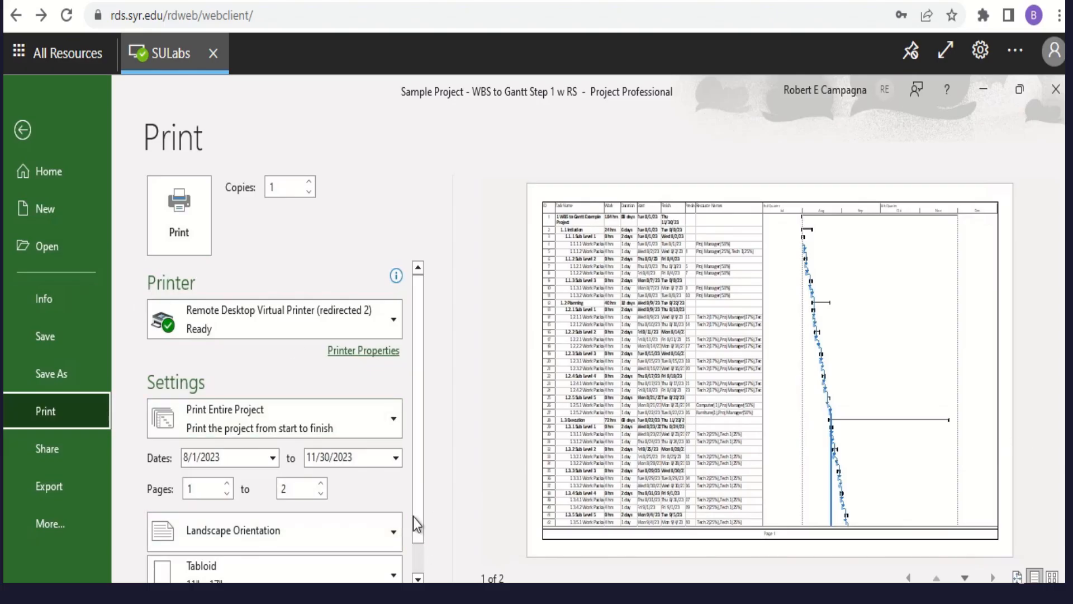
{"action": "scroll", "coordinate": [414, 522], "scroll_direction": "down", "scroll_amount": 1}
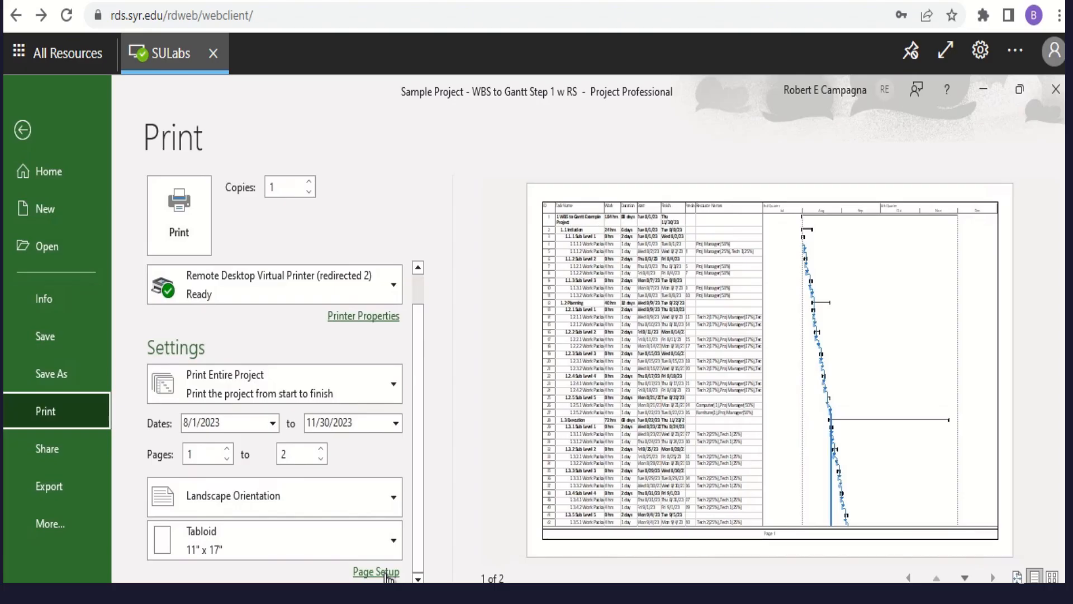
{"action": "left_click", "coordinate": [389, 573]}
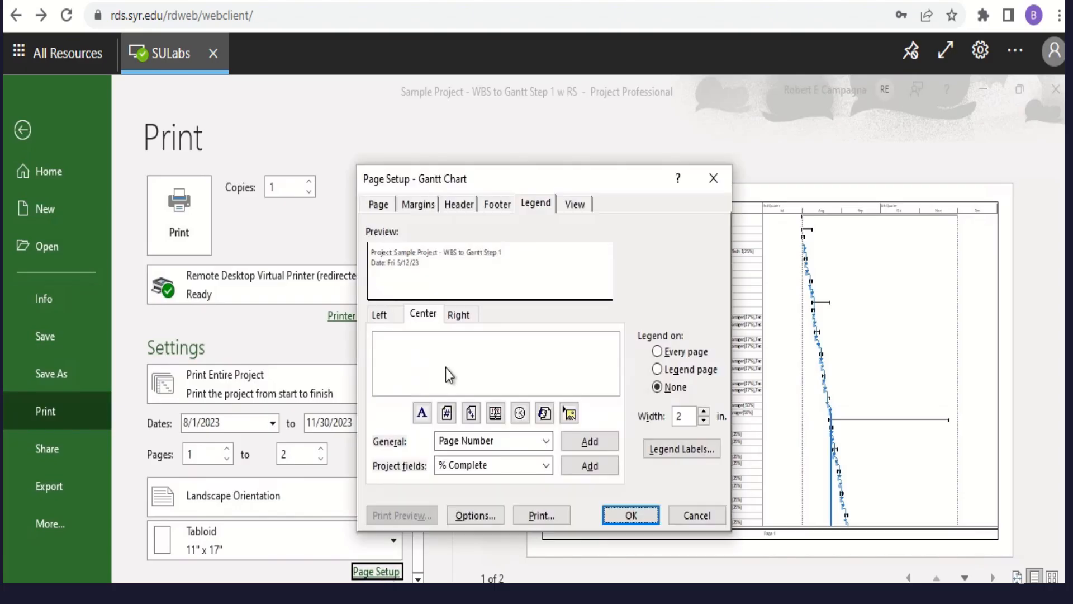
{"action": "left_click", "coordinate": [457, 203]}
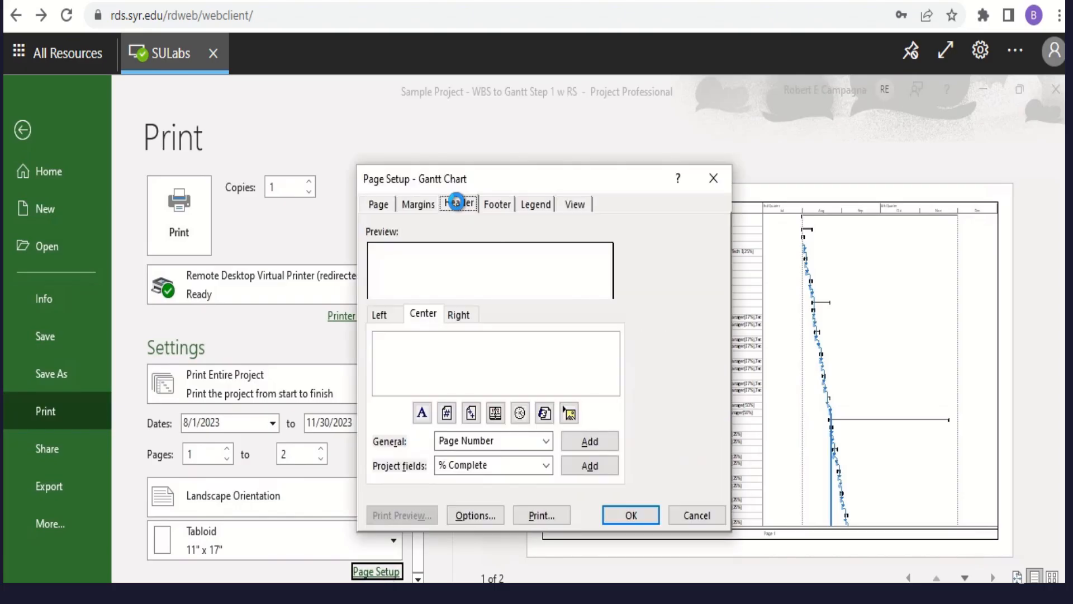
{"action": "left_click", "coordinate": [396, 316]}
{"action": "left_click", "coordinate": [414, 364]}
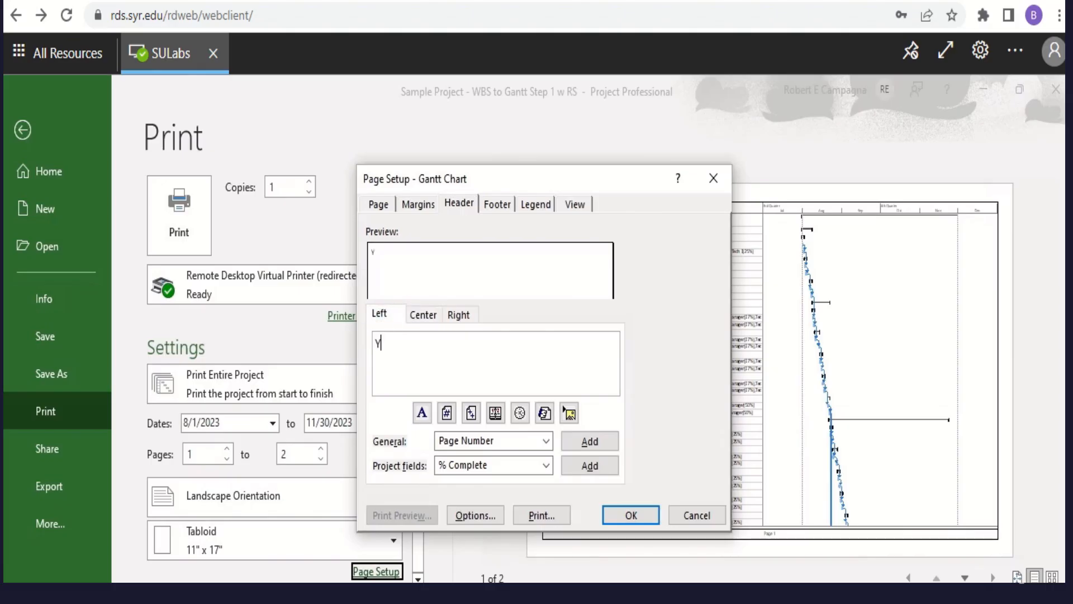
{"action": "type", "text": "Your Ma,"}
{"action": "key", "text": "BackSpace"}
{"action": "type", "text": "Name"}
Step: Enter "WBS to Gantt Example Project" as the center header text
{"action": "left_click", "coordinate": [423, 316]}
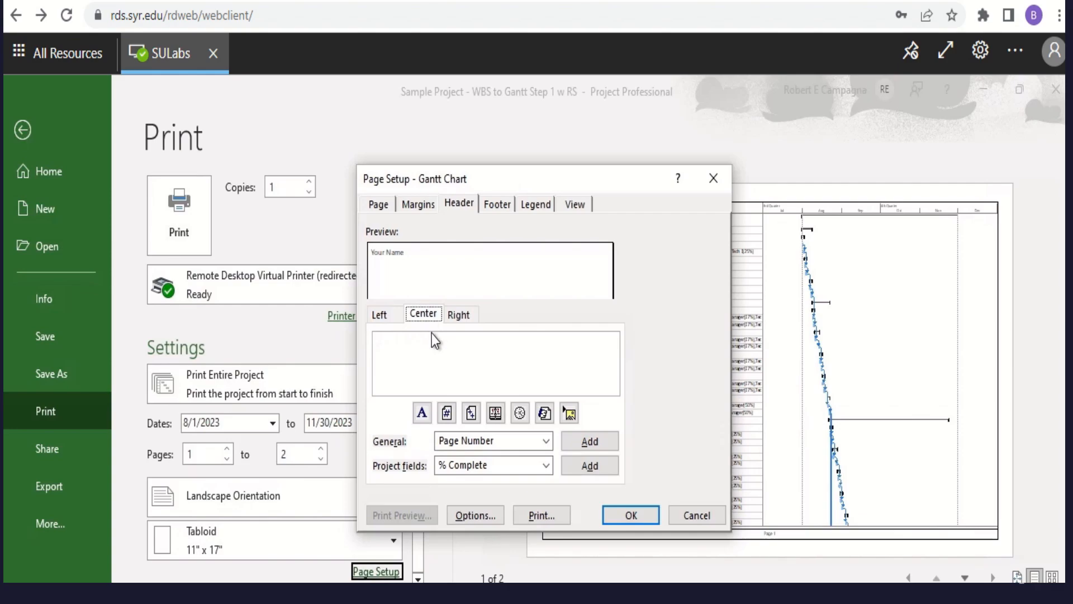
{"action": "left_click", "coordinate": [429, 350]}
{"action": "type", "text": "WBS to"}
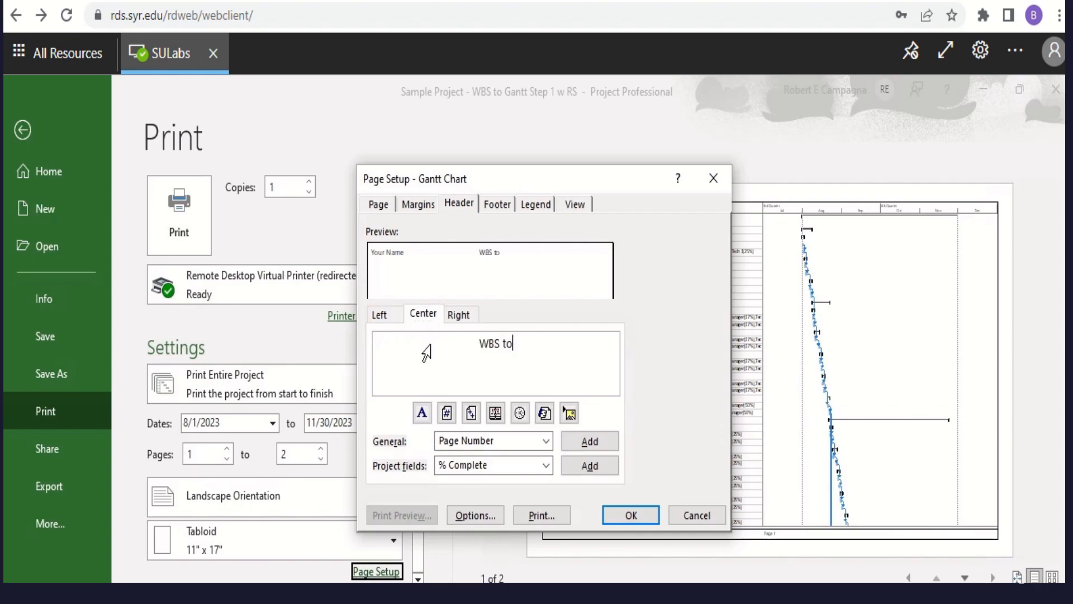
{"action": "type", "text": " Gantt"}
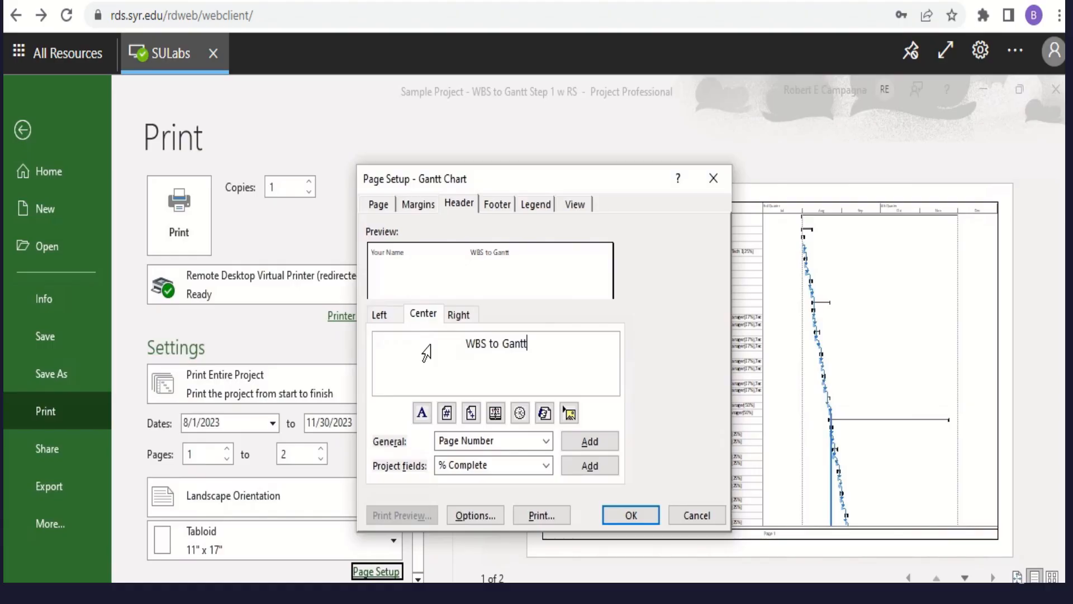
{"action": "type", "text": " E"}
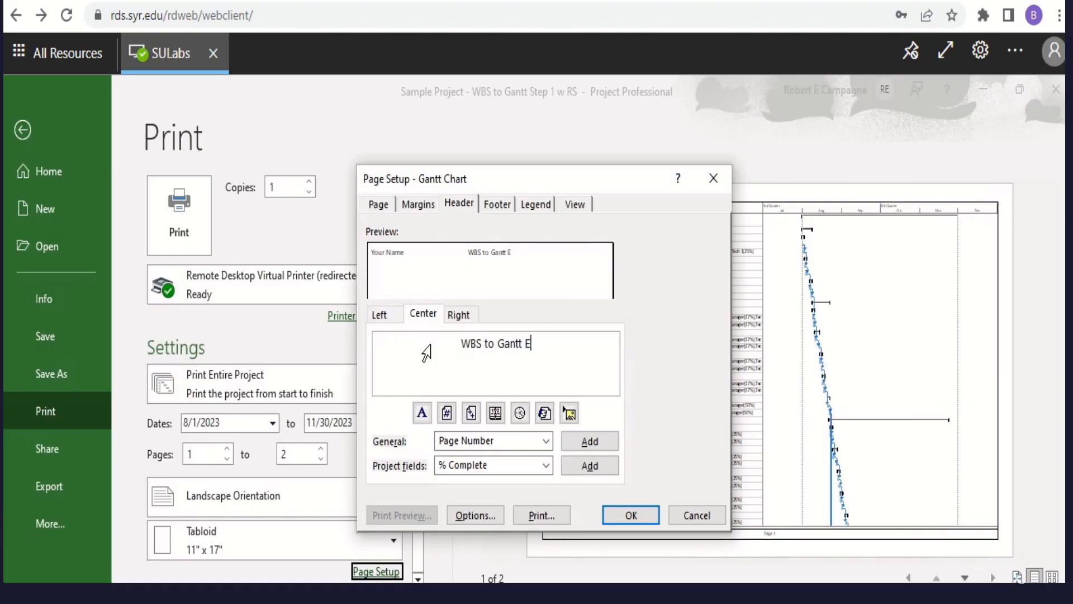
{"action": "type", "text": "xample Project"}
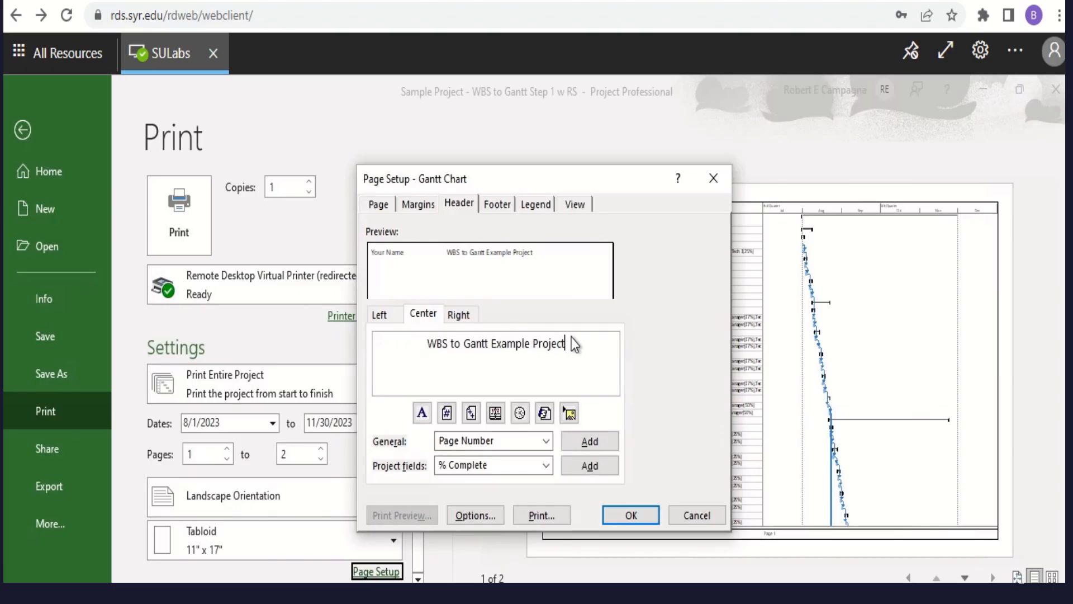
Step: Format the center header text as bold at size 12
{"action": "left_click_drag", "start_coordinate": [573, 341], "coordinate": [429, 346]}
{"action": "left_click", "coordinate": [413, 353]}
{"action": "left_click_drag", "start_coordinate": [564, 343], "coordinate": [431, 347]}
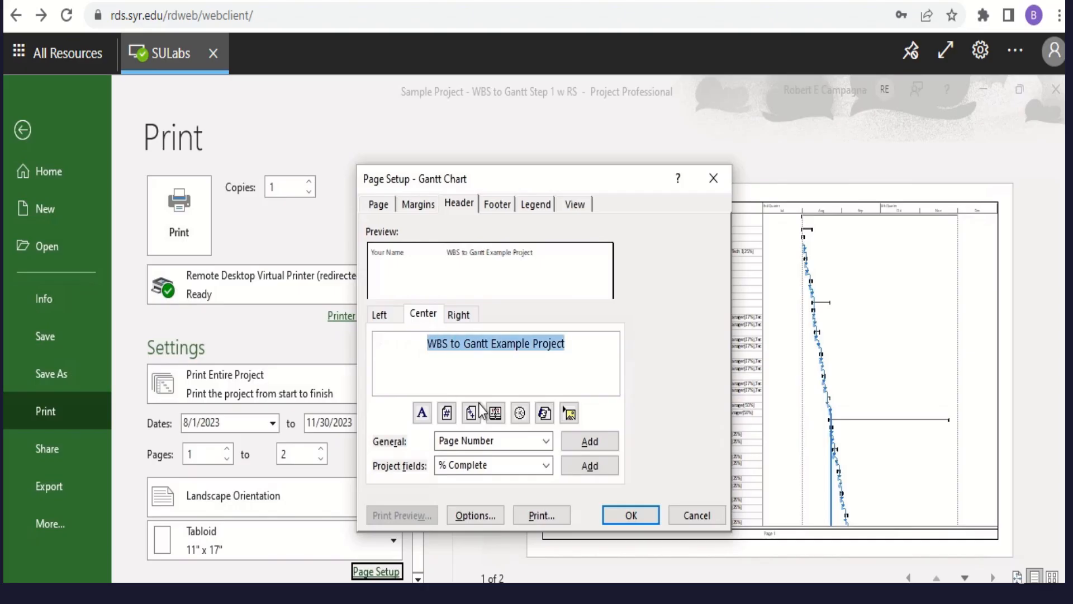
{"action": "left_click", "coordinate": [422, 414]}
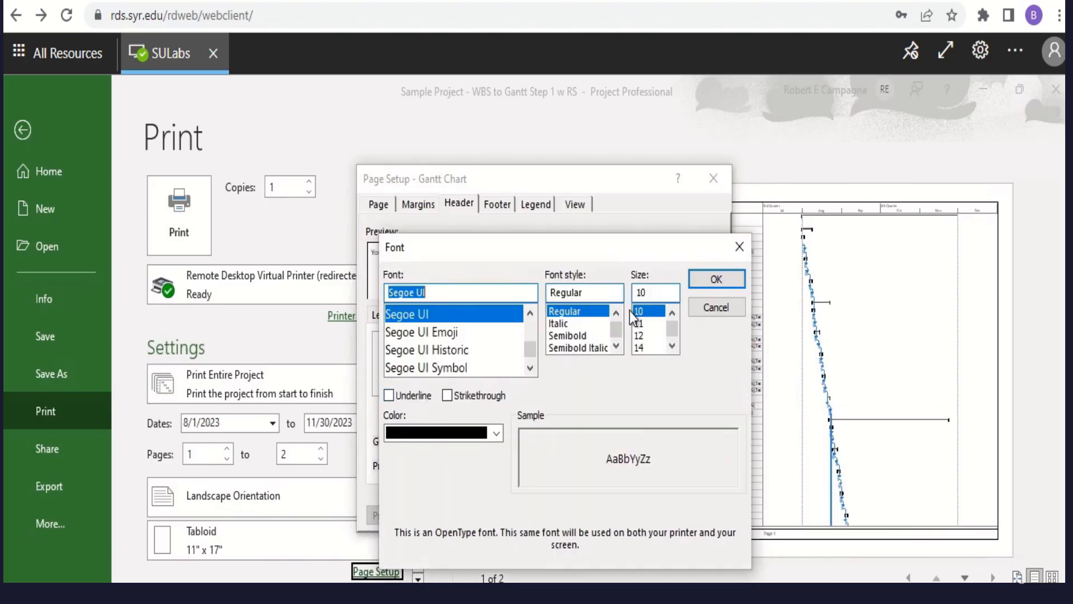
{"action": "left_click", "coordinate": [616, 346]}
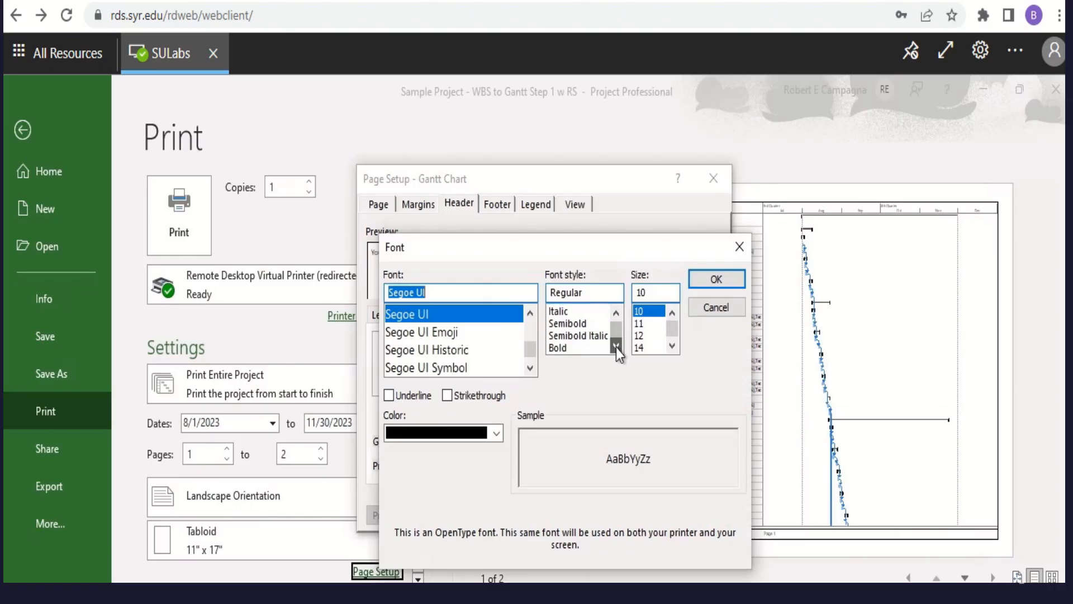
{"action": "left_click", "coordinate": [558, 349]}
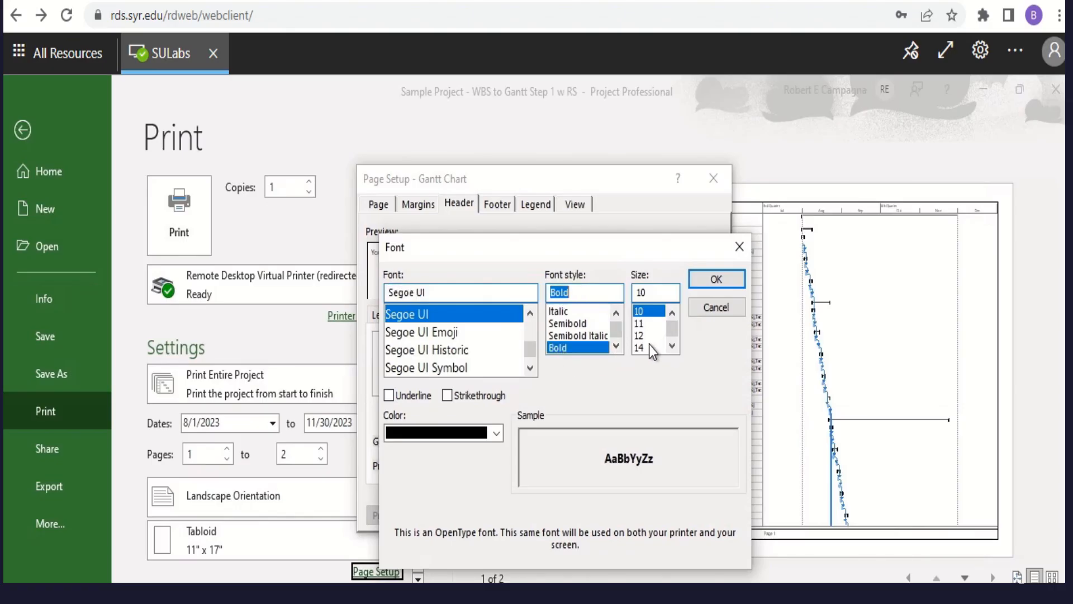
{"action": "left_click", "coordinate": [690, 277]}
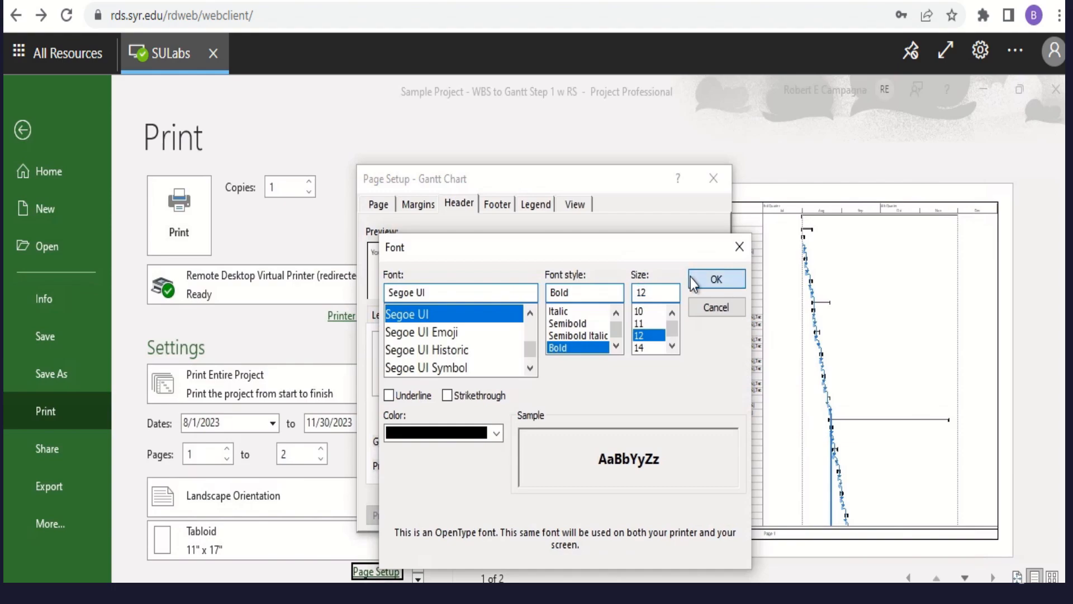
Step: Insert the current date in the right header section, apply the page setup, and save the project
{"action": "left_click", "coordinate": [454, 316]}
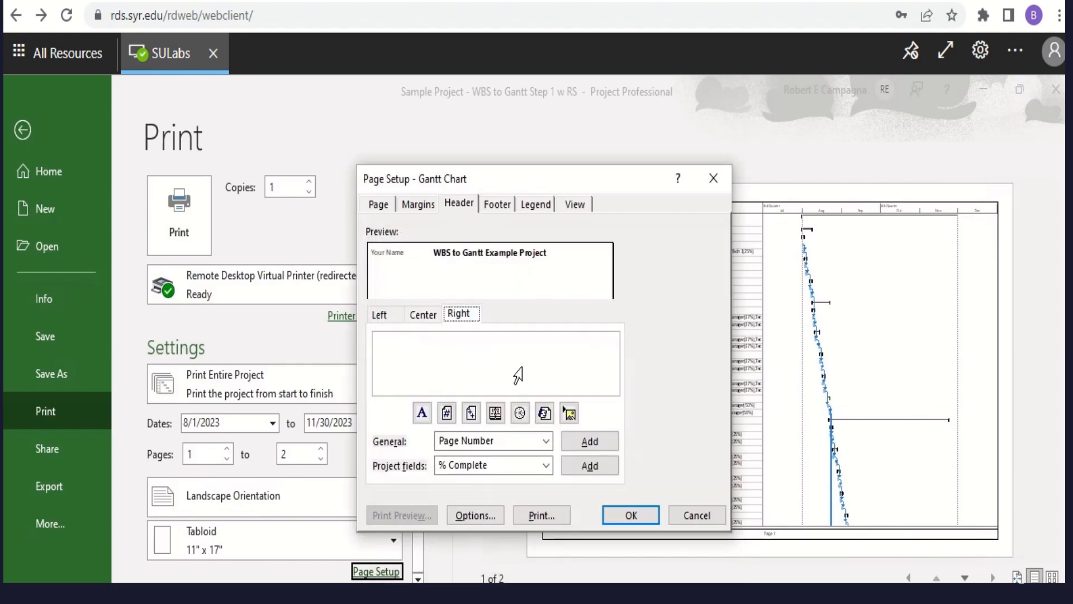
{"action": "left_click", "coordinate": [495, 413]}
{"action": "left_click", "coordinate": [616, 516]}
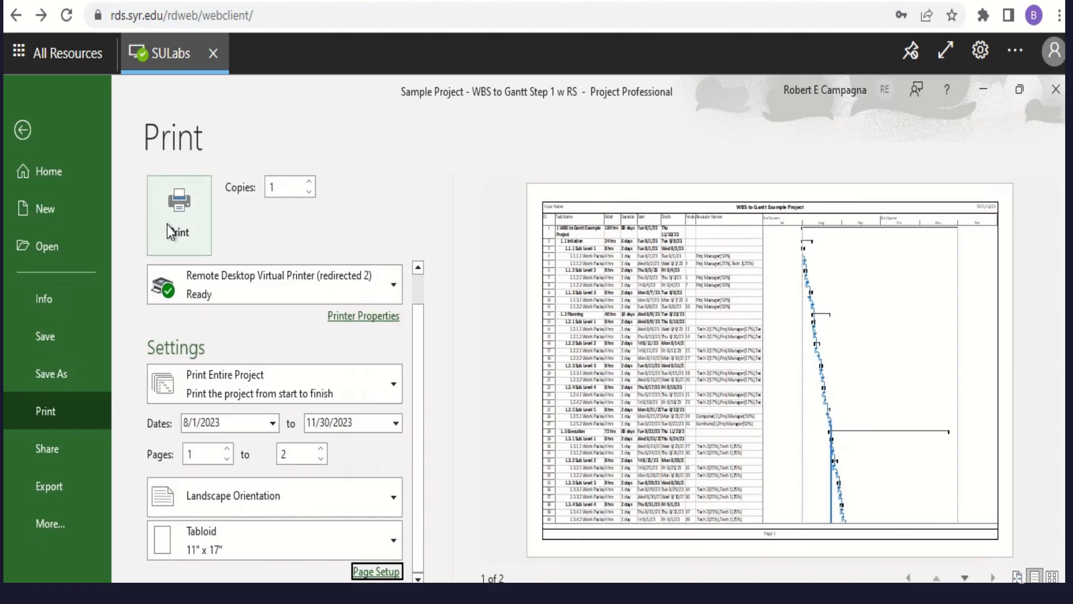
{"action": "left_click", "coordinate": [66, 338]}
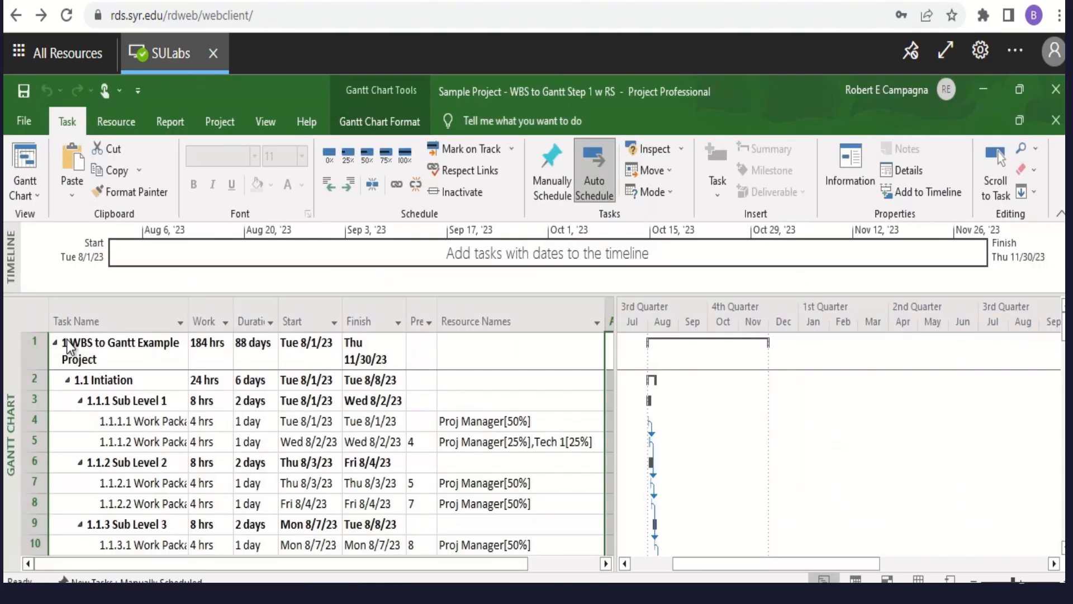
{"action": "left_click", "coordinate": [66, 340]}
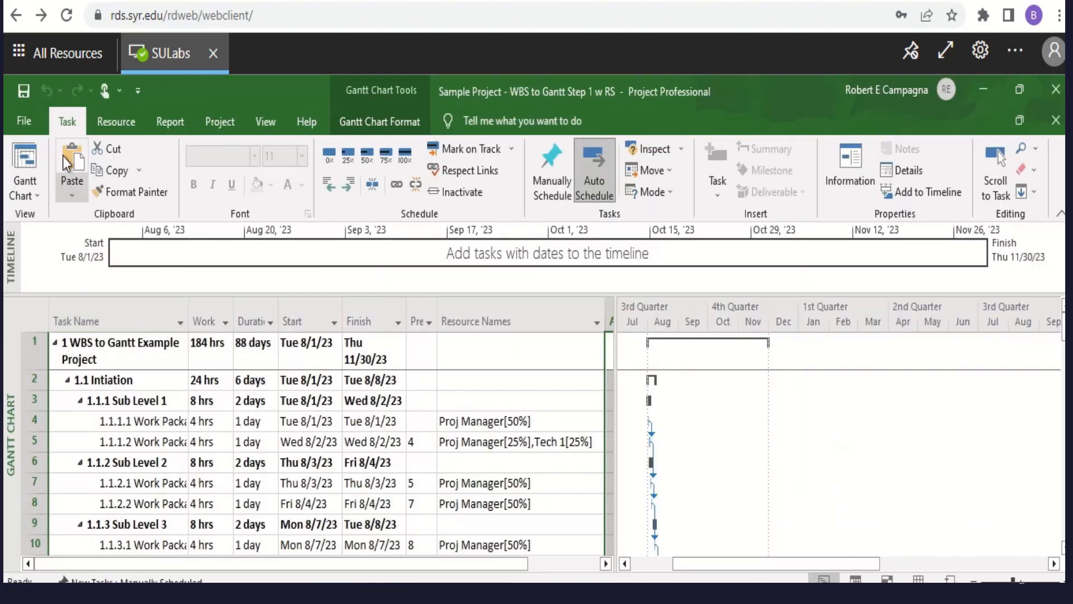
Step: Return to the print settings and choose Microsoft Print to PDF as the printer
{"action": "left_click", "coordinate": [22, 121]}
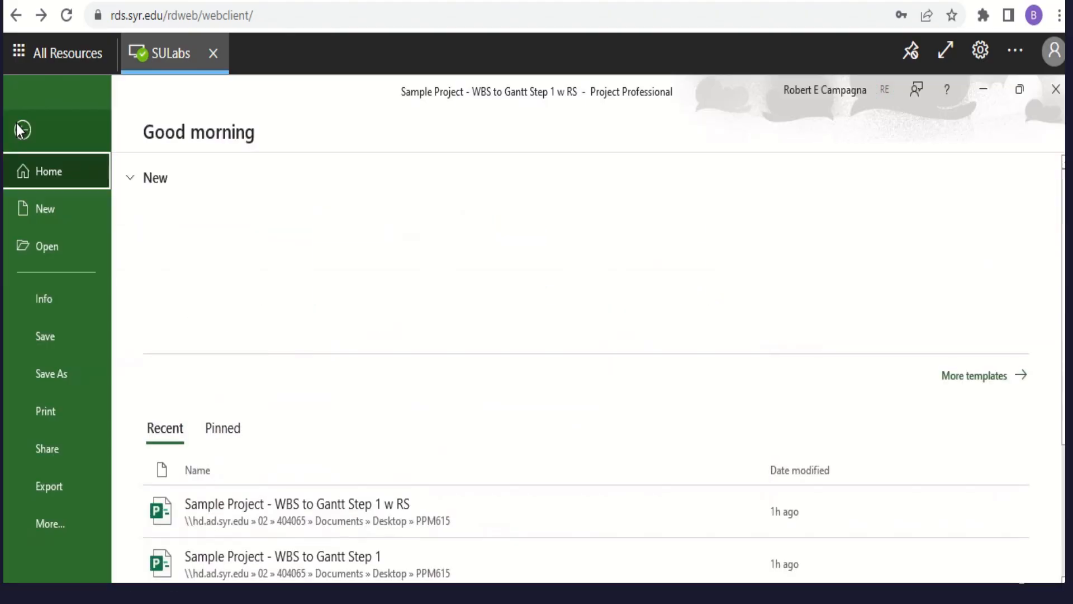
{"action": "left_click", "coordinate": [46, 413]}
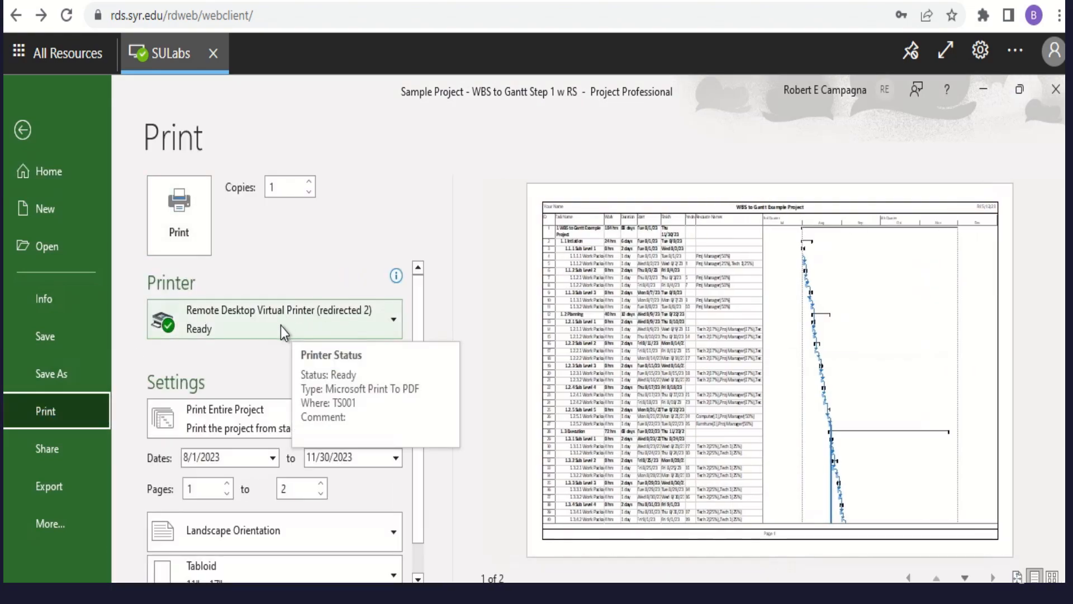
{"action": "left_click", "coordinate": [388, 320]}
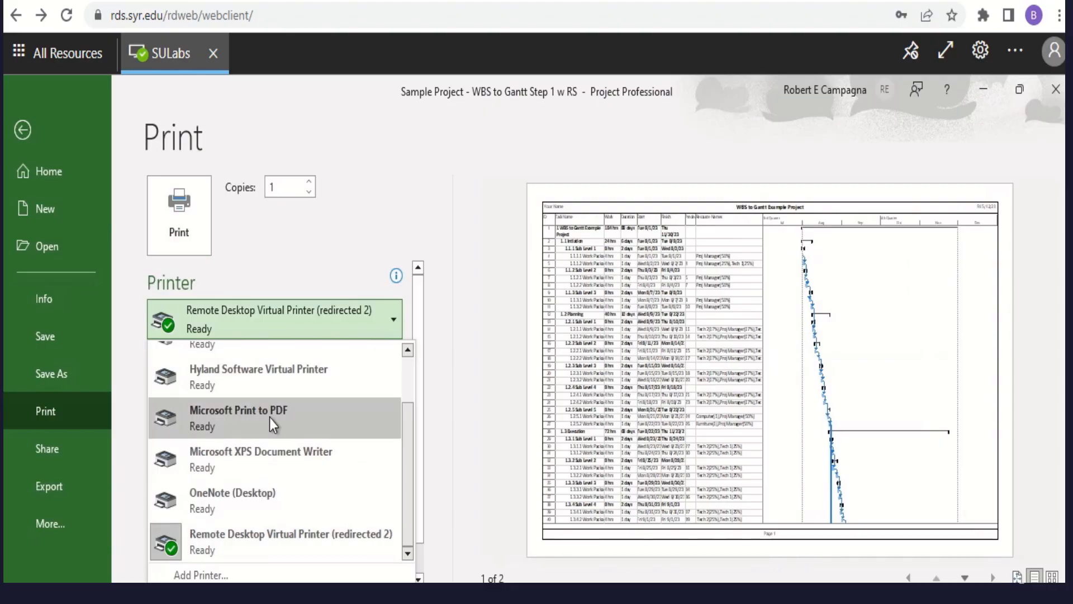
{"action": "left_click", "coordinate": [269, 418]}
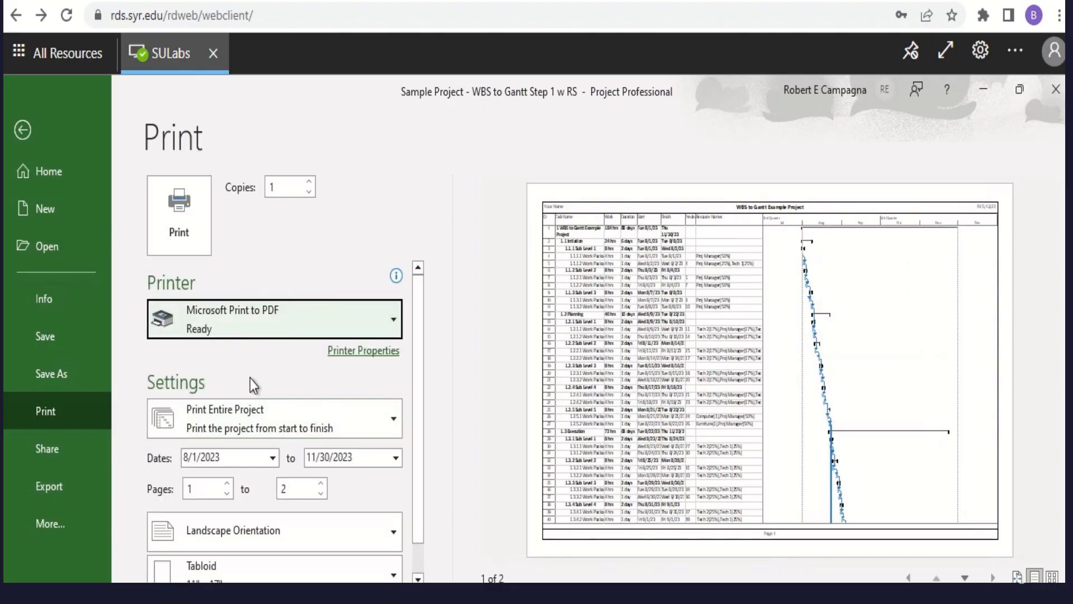
Step: Print the Gantt chart to a PDF named "WBS to Gantt Example Project" in the PPM615 folder on the Desktop
{"action": "left_click", "coordinate": [195, 242]}
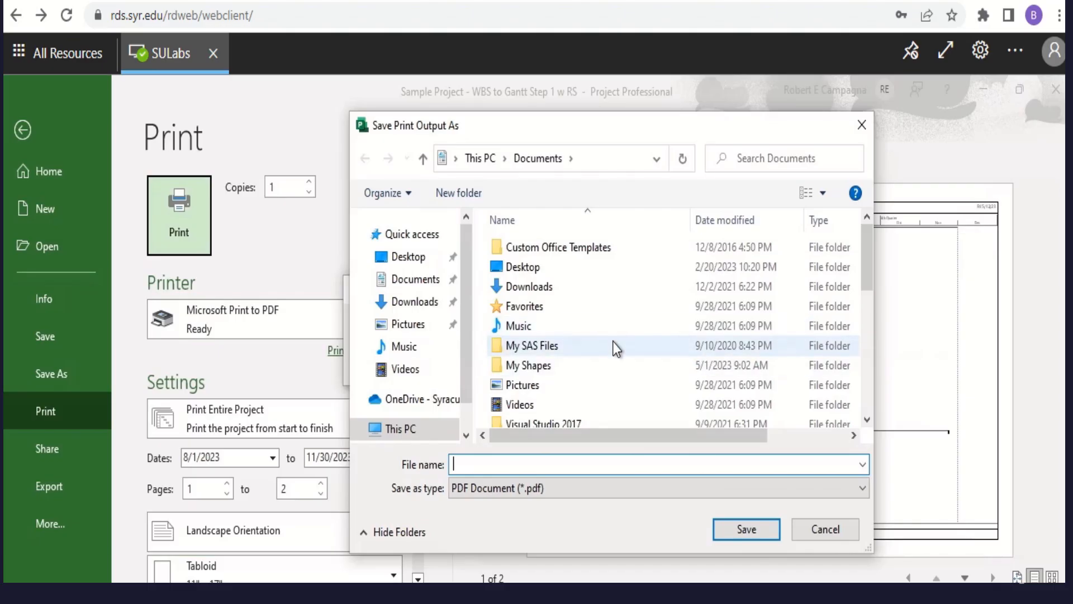
{"action": "left_click", "coordinate": [407, 259]}
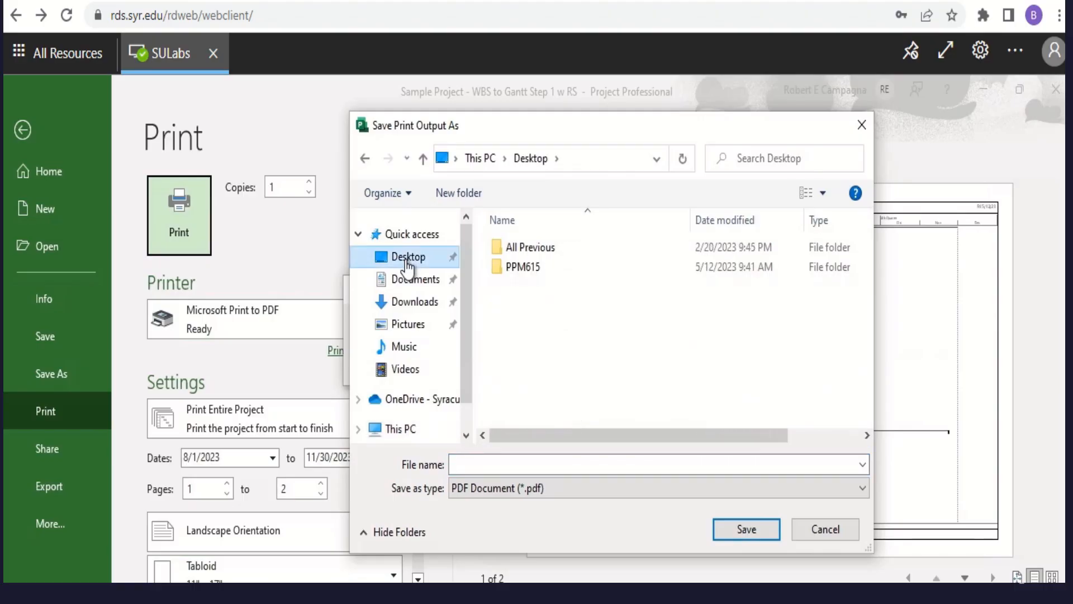
{"action": "double_click", "coordinate": [501, 267]}
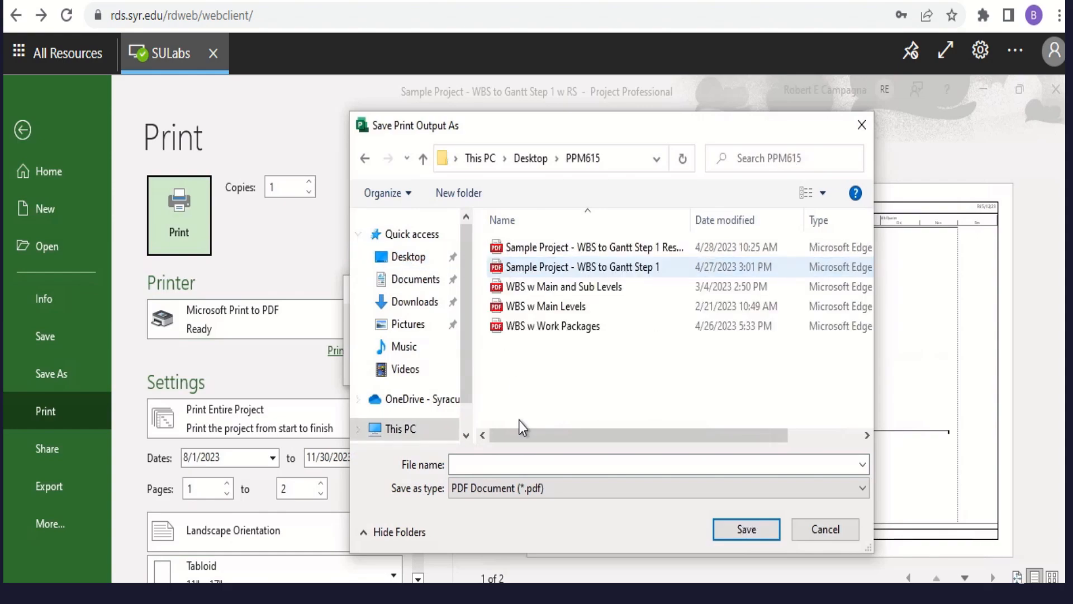
{"action": "left_click", "coordinate": [545, 465]}
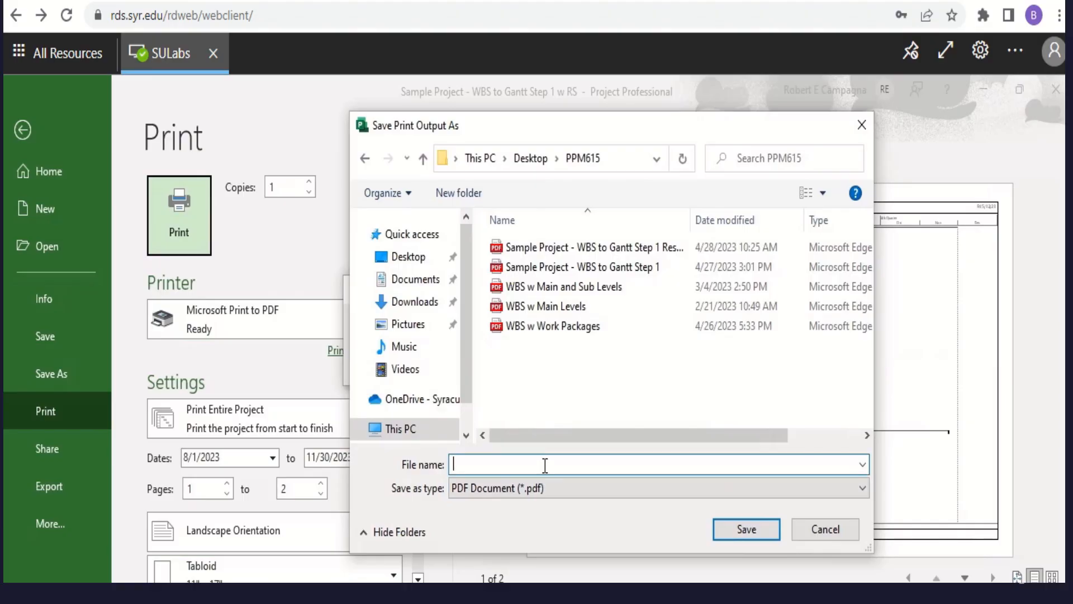
{"action": "type", "text": "WBS"}
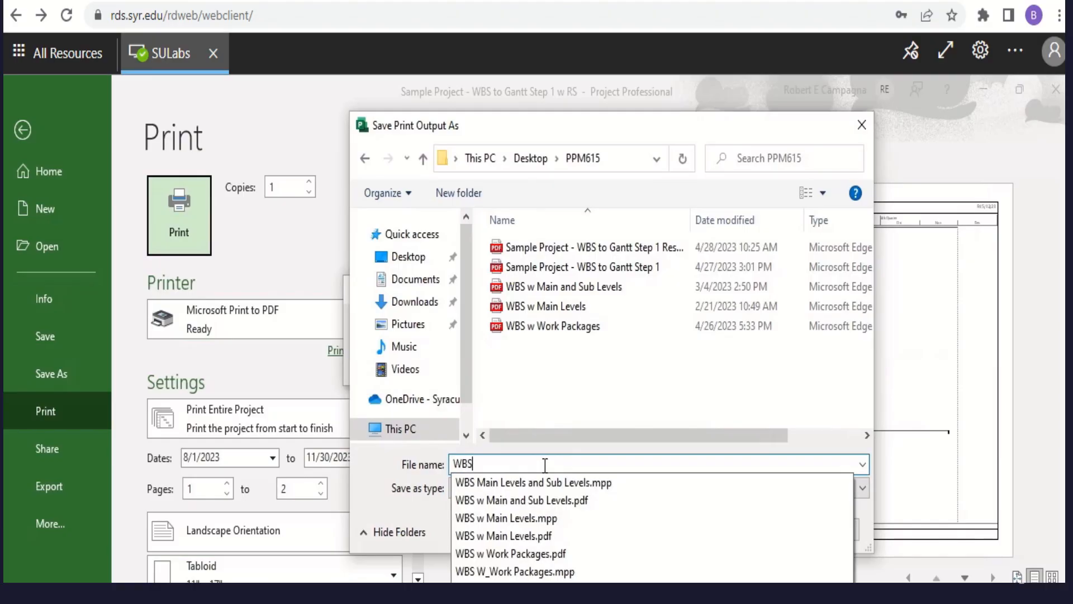
{"action": "type", "text": " to Gant"}
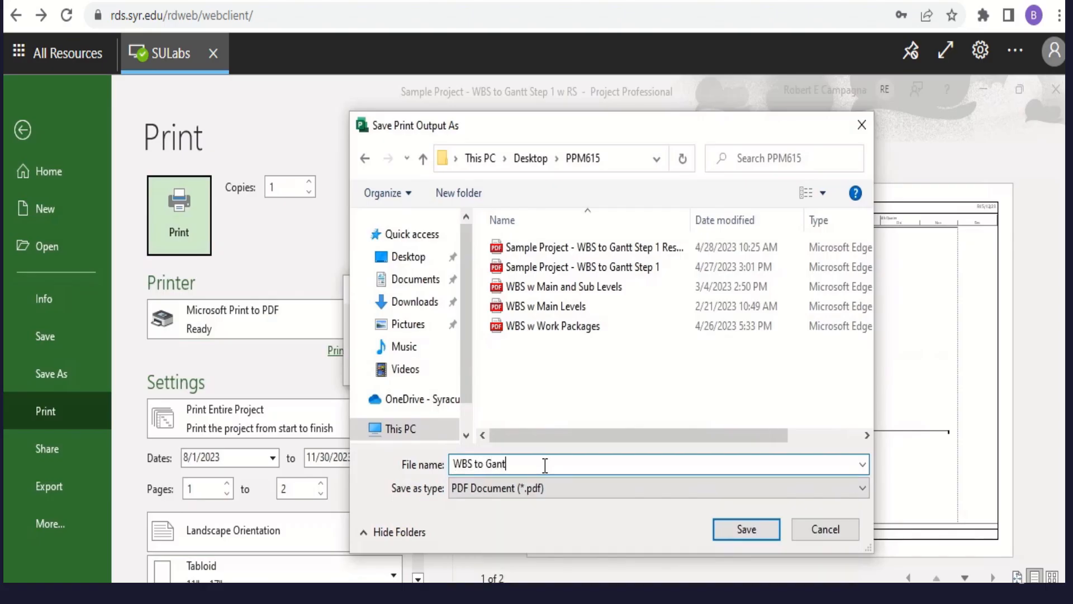
{"action": "type", "text": "t Example Project"}
{"action": "left_click", "coordinate": [763, 535]}
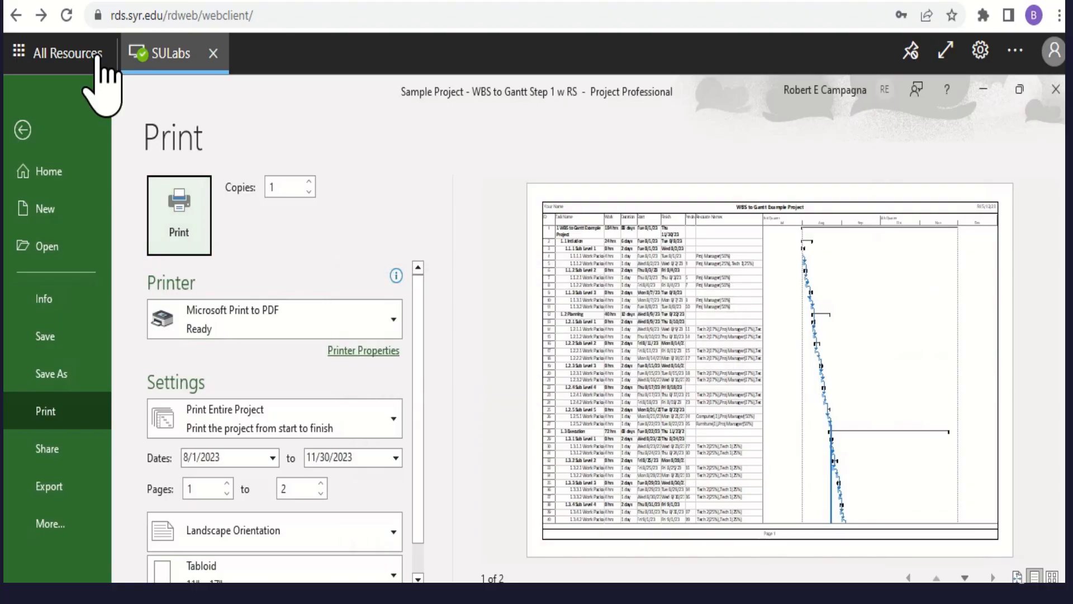
Step: Leave the print settings and switch the project to the Resource Sheet view
{"action": "left_click", "coordinate": [24, 131]}
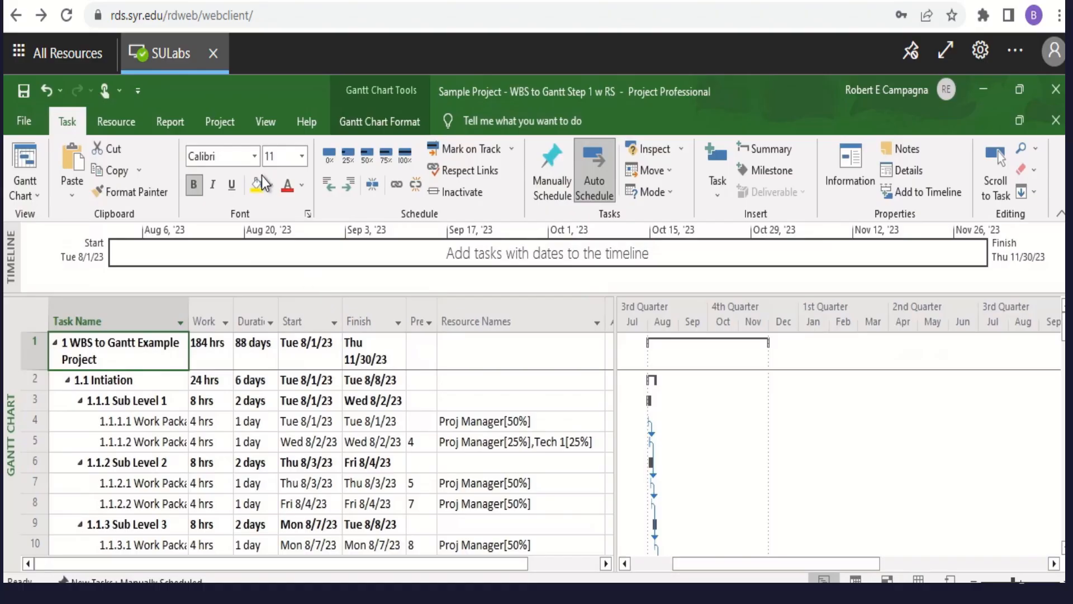
{"action": "left_click", "coordinate": [256, 123]}
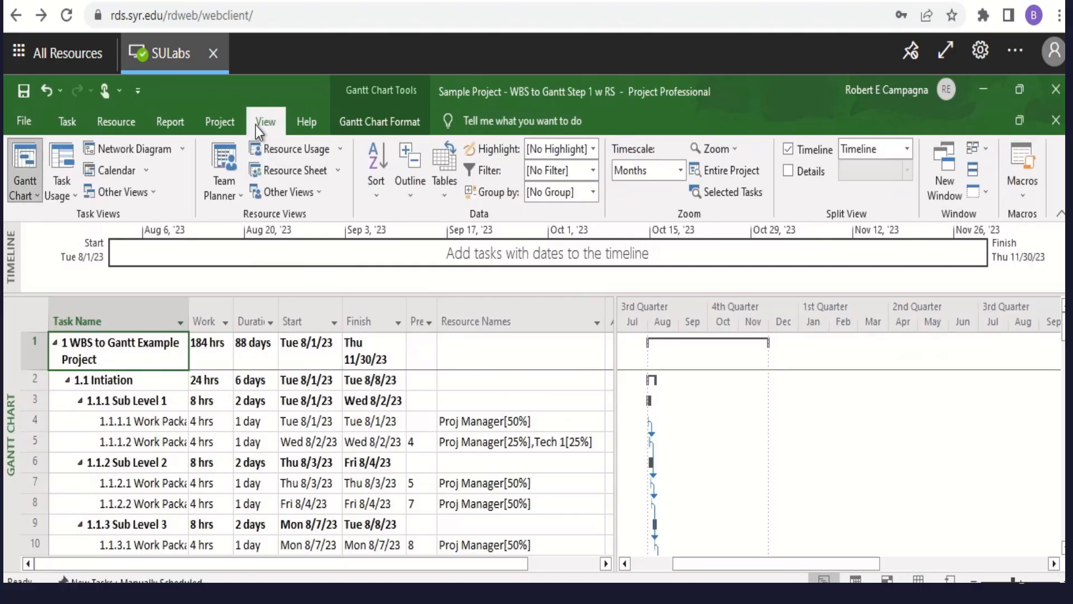
{"action": "left_click", "coordinate": [268, 168]}
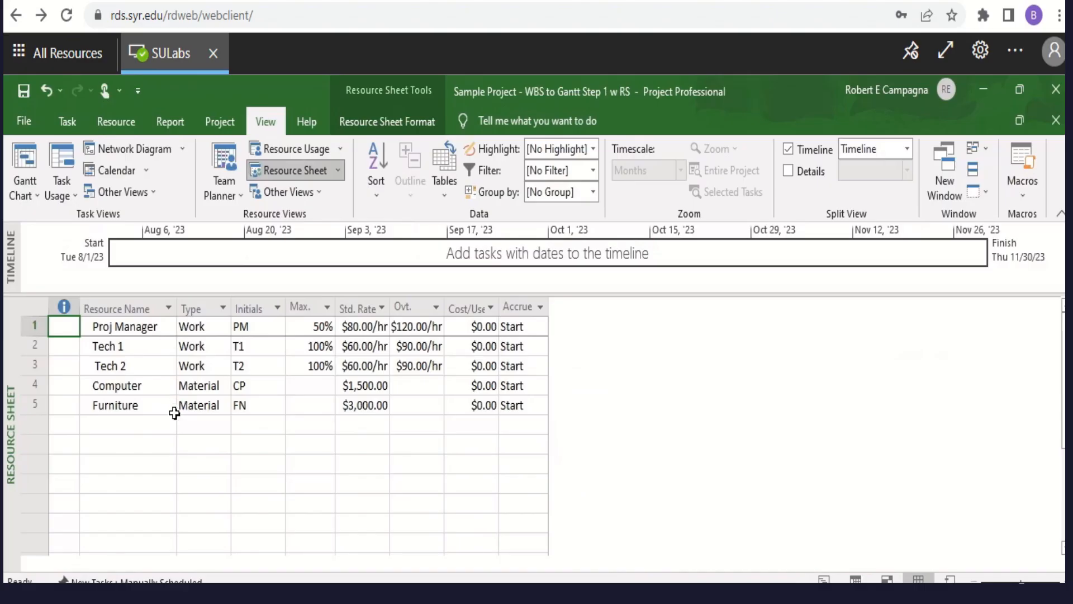
Step: Print the resource sheet to a PDF named "Resource Sheet - WBS tp Gantt Example Project" in the PPM615 folder, and leave the print settings
{"action": "left_click", "coordinate": [22, 120]}
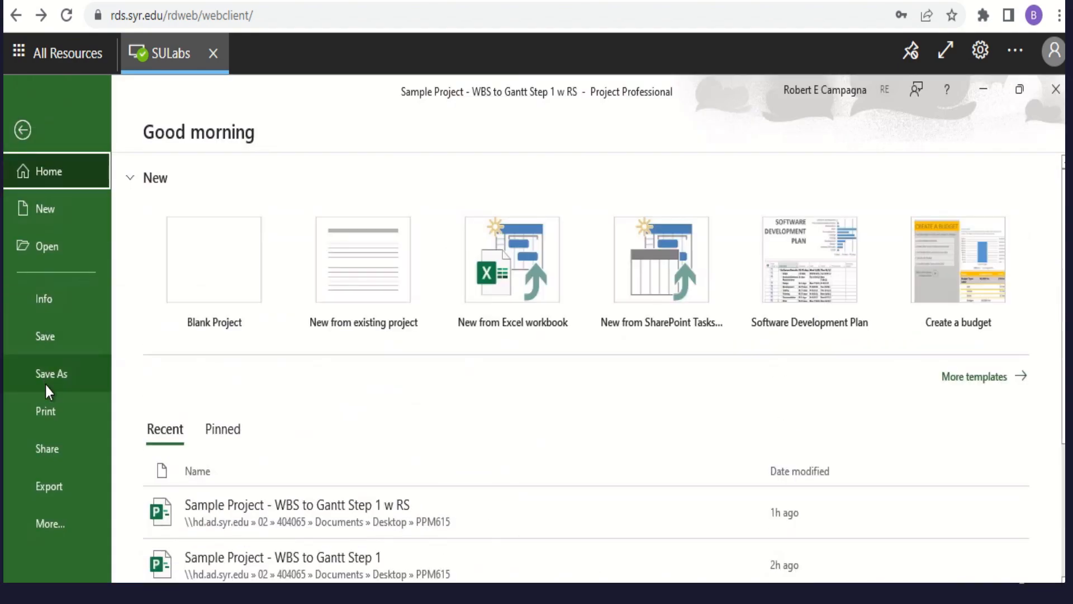
{"action": "left_click", "coordinate": [45, 409]}
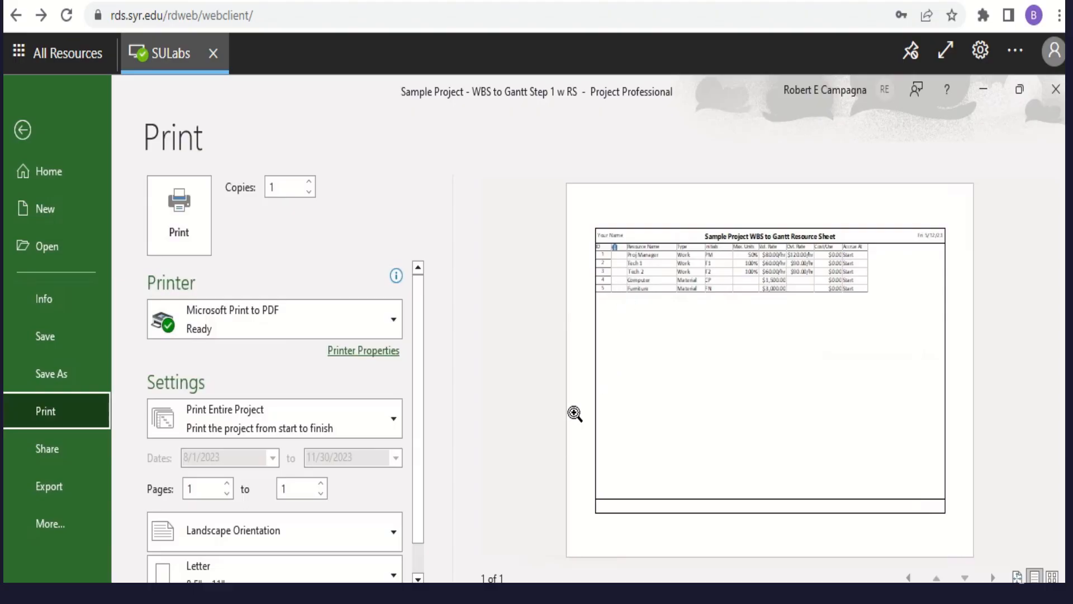
{"action": "left_click", "coordinate": [199, 237]}
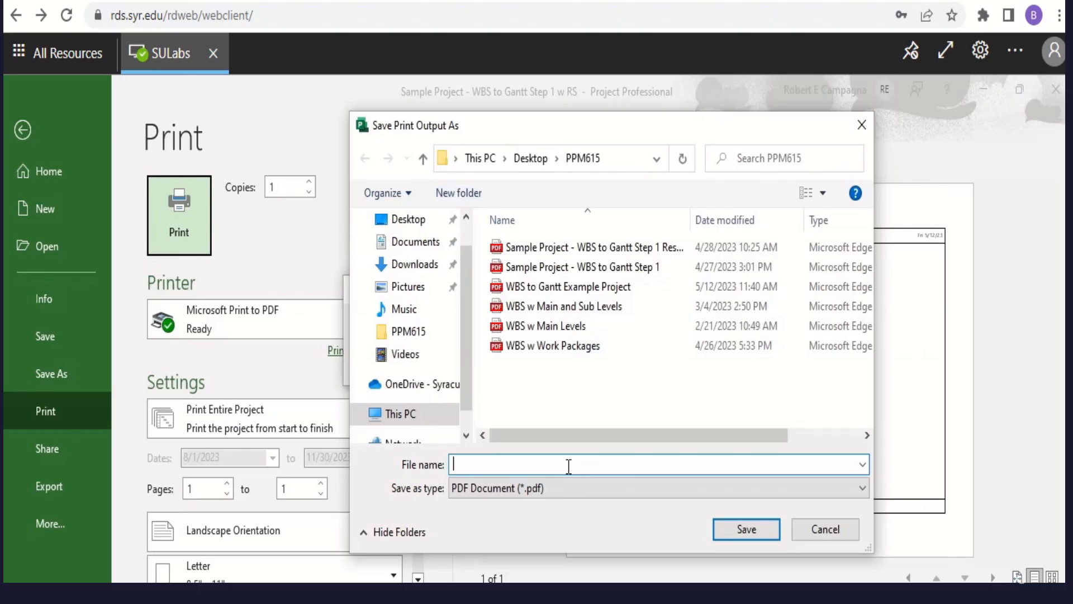
{"action": "type", "text": "Resource Sheet -"}
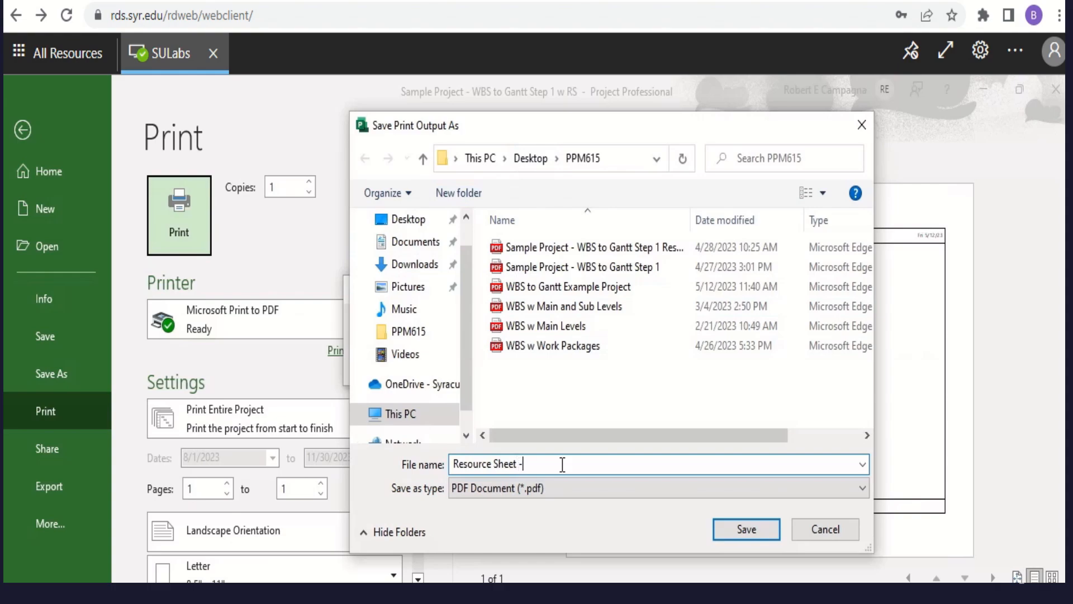
{"action": "type", "text": " WBS tp Gantt Exa"}
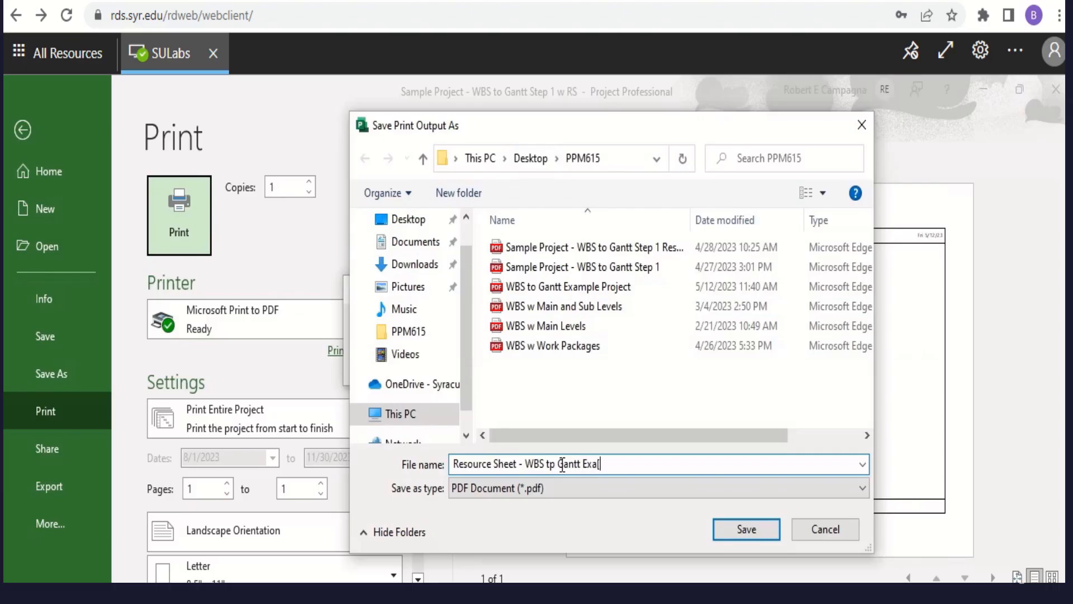
{"action": "type", "text": "mple Project"}
{"action": "left_click", "coordinate": [749, 530]}
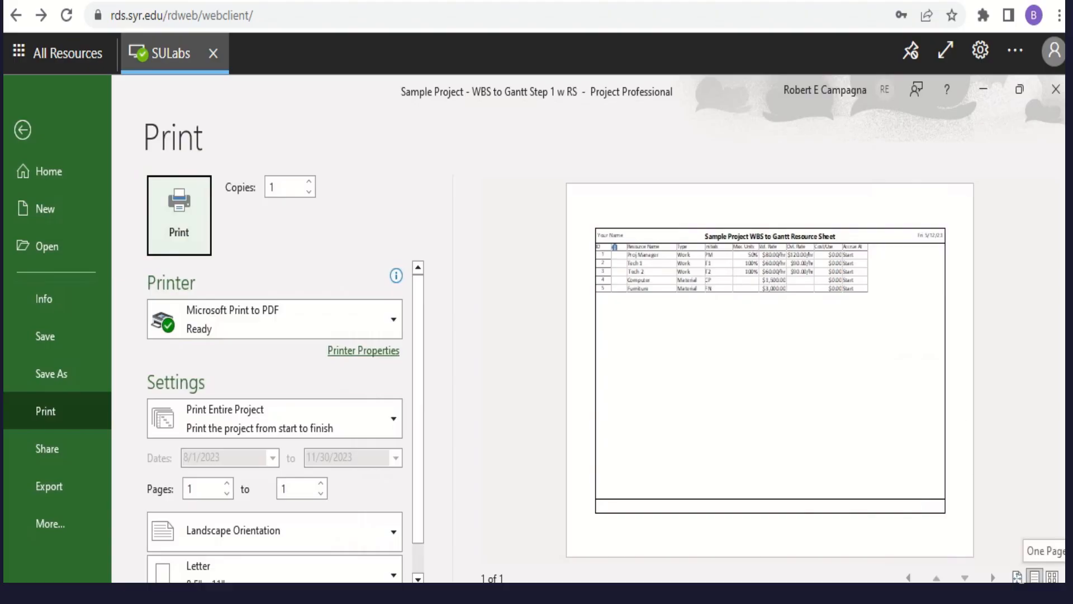
{"action": "key", "text": "Escape"}
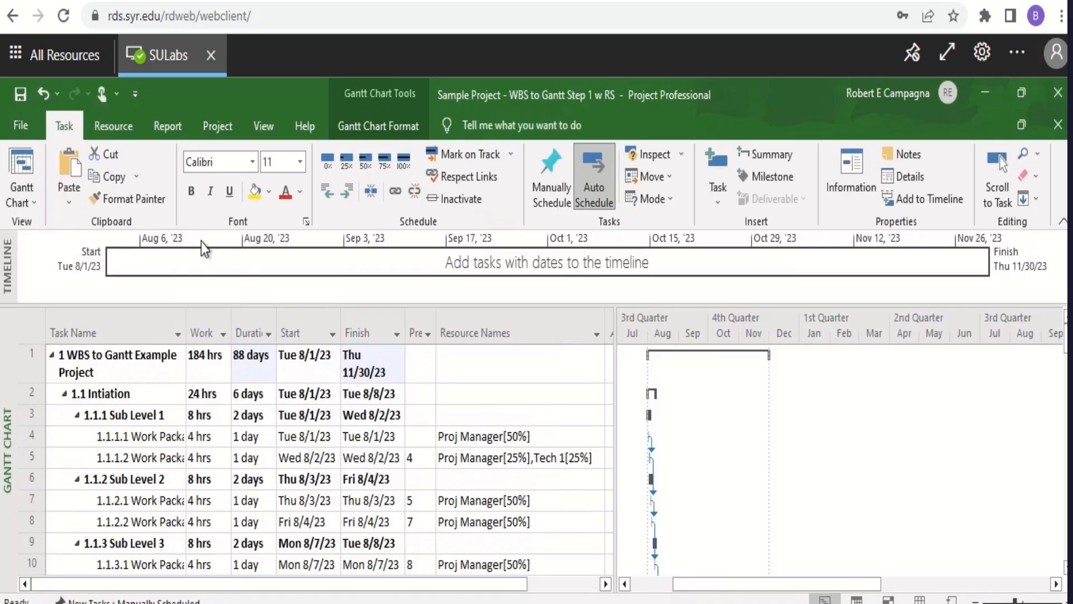
Step: Open the Resource Cost Overview report from the cost reports
{"action": "left_click", "coordinate": [183, 135]}
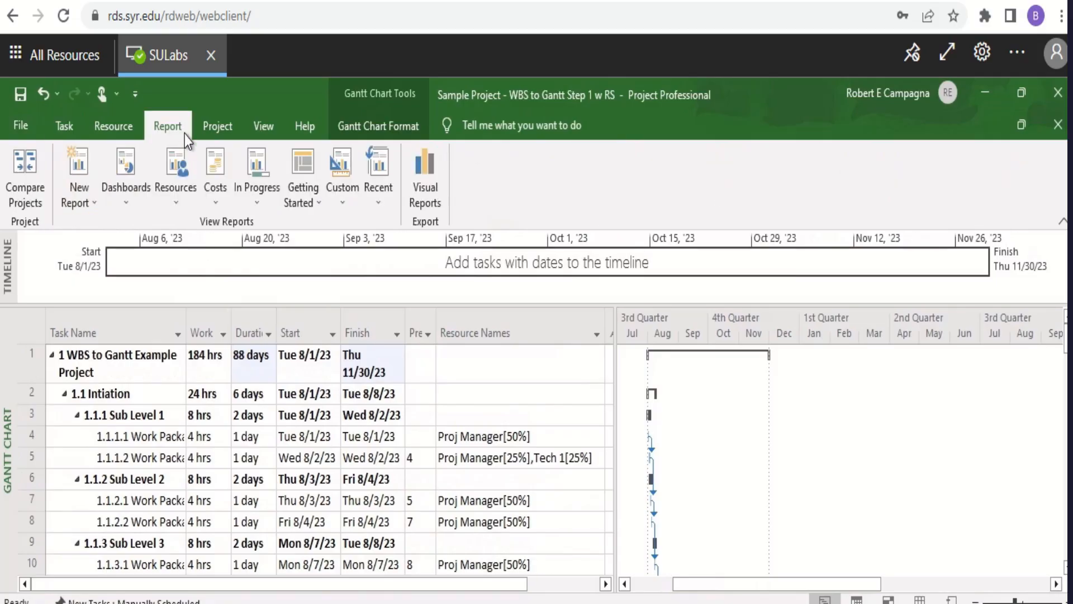
{"action": "left_click", "coordinate": [213, 203]}
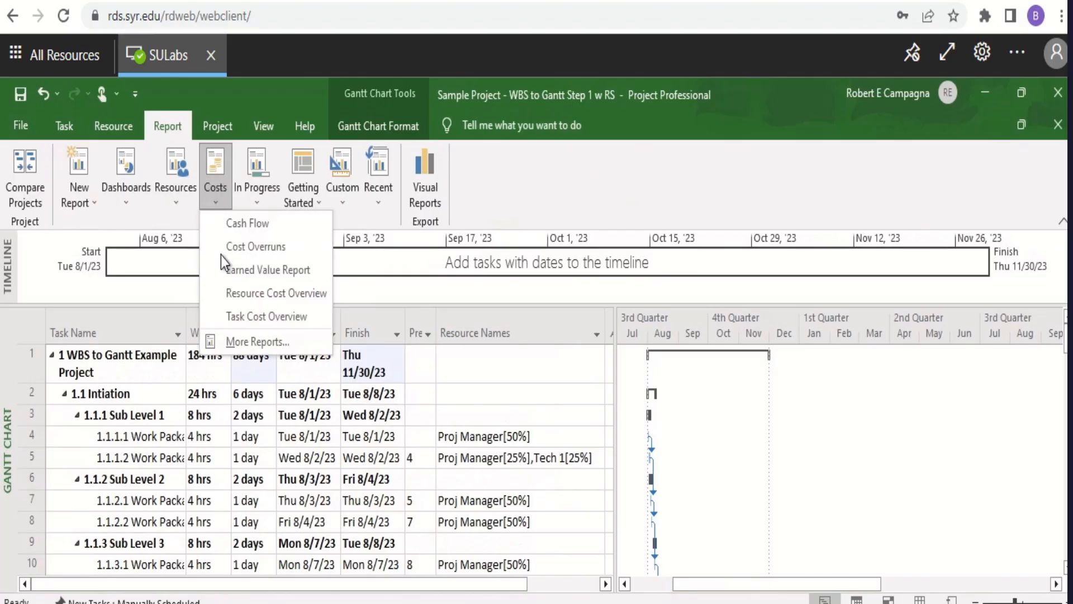
{"action": "left_click", "coordinate": [240, 296]}
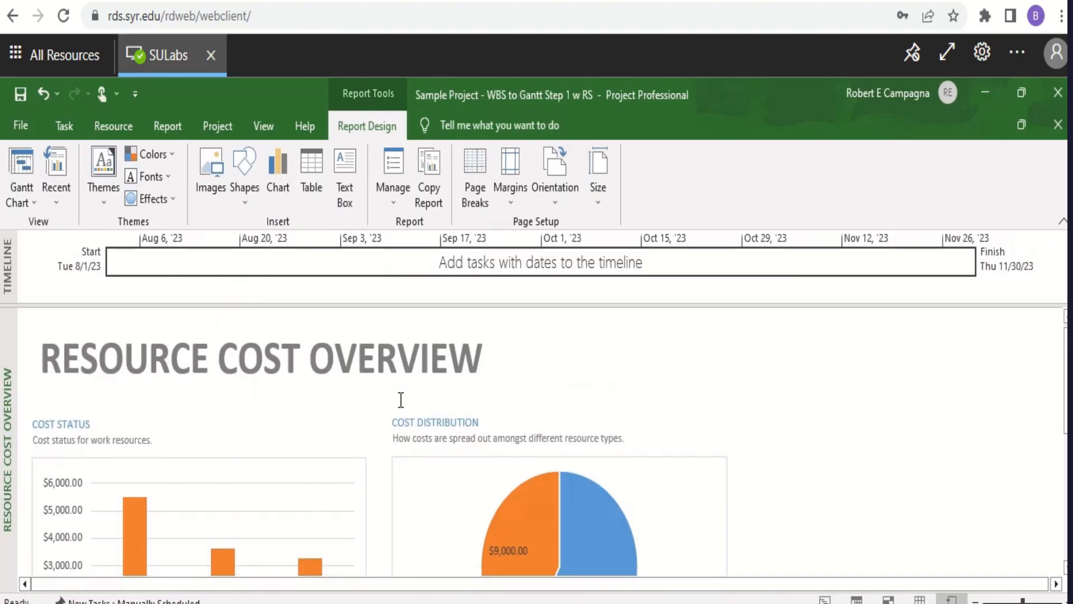
Step: Examine the cost status chart, the cost details table and the split between work and material costs in the report
{"action": "scroll", "coordinate": [487, 425], "scroll_direction": "down", "scroll_amount": 2}
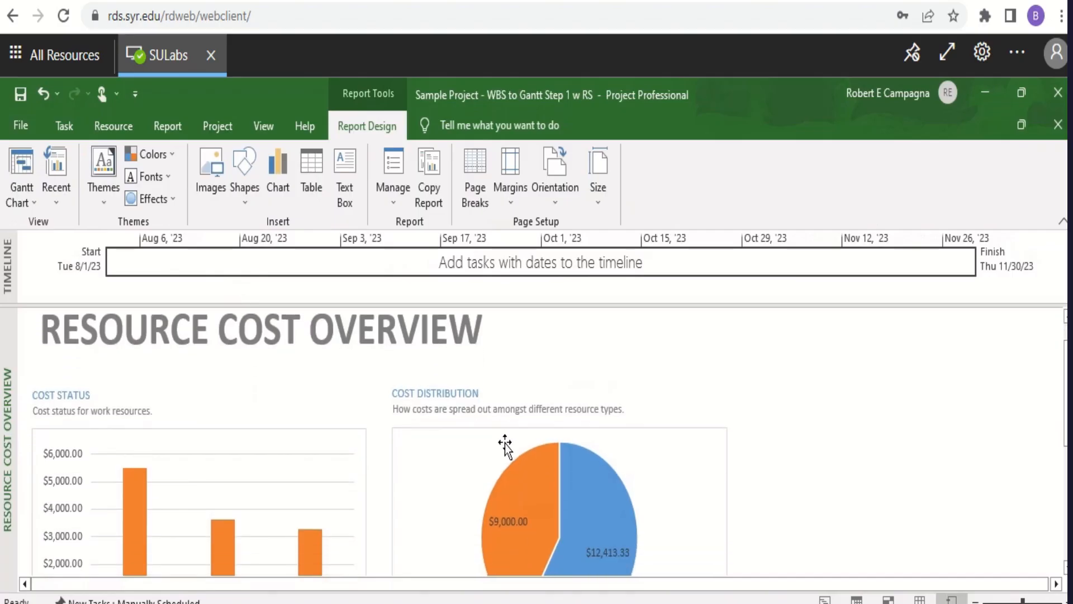
{"action": "scroll", "coordinate": [334, 499], "scroll_direction": "down", "scroll_amount": 3}
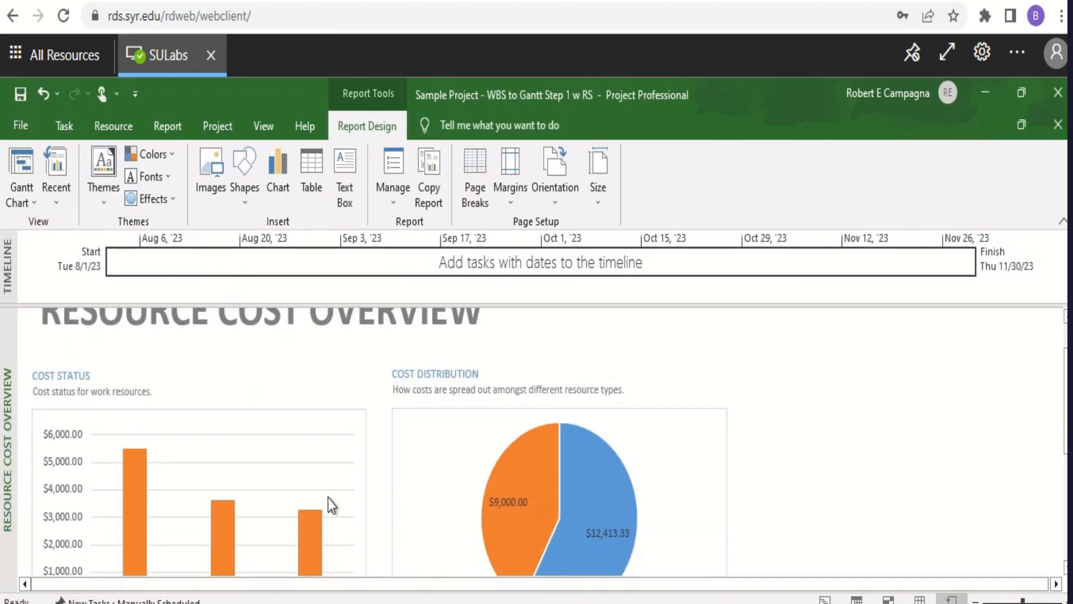
{"action": "scroll", "coordinate": [329, 499], "scroll_direction": "down", "scroll_amount": 3}
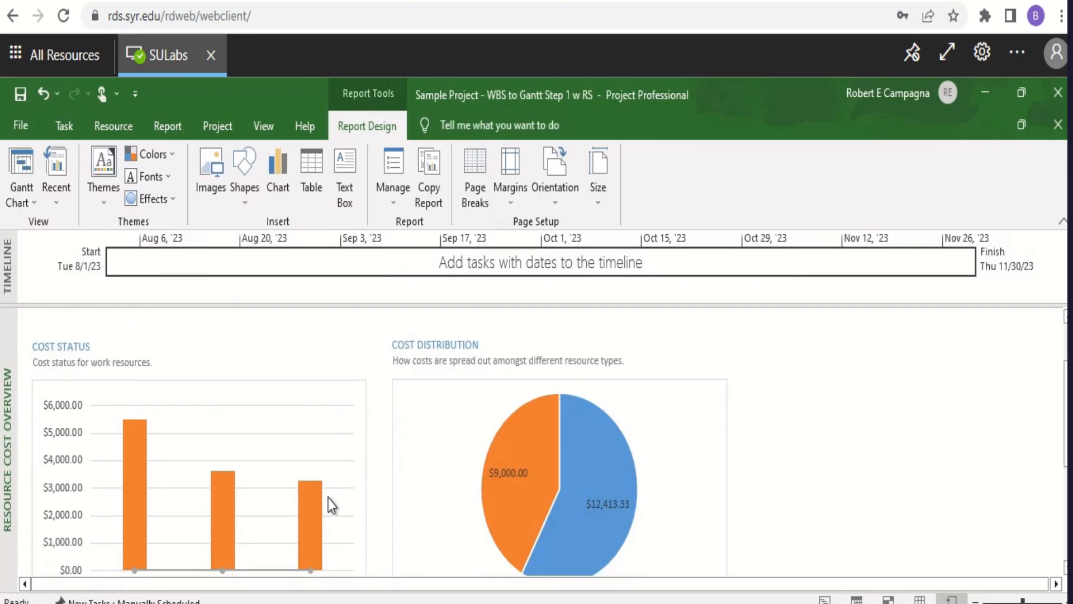
{"action": "scroll", "coordinate": [328, 498], "scroll_direction": "down", "scroll_amount": 1}
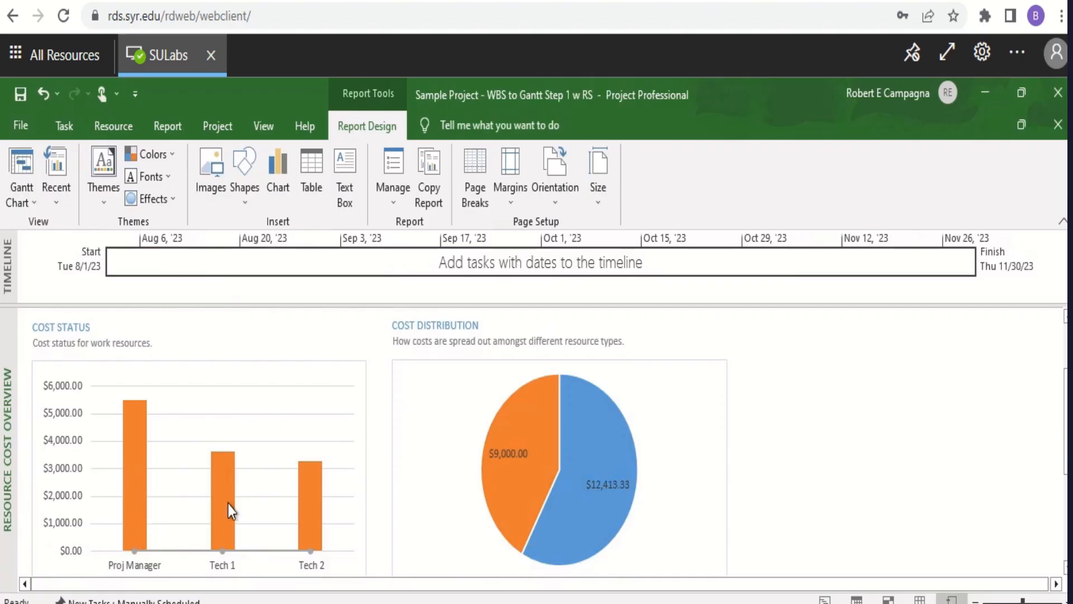
{"action": "scroll", "coordinate": [229, 505], "scroll_direction": "down", "scroll_amount": 2}
{"action": "scroll", "coordinate": [228, 504], "scroll_direction": "down", "scroll_amount": 3}
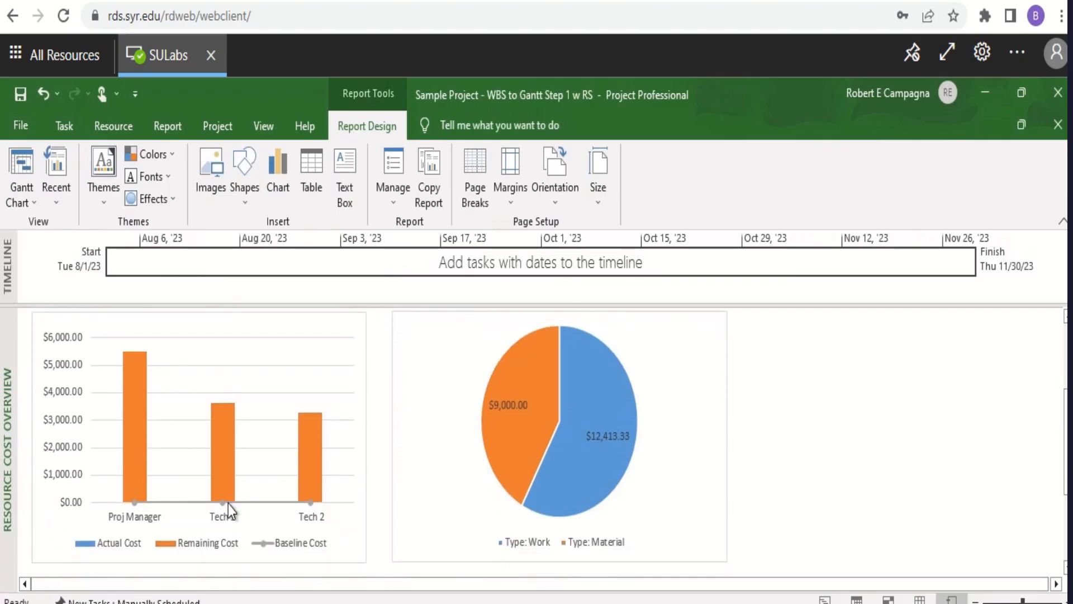
{"action": "scroll", "coordinate": [228, 508], "scroll_direction": "down", "scroll_amount": 2}
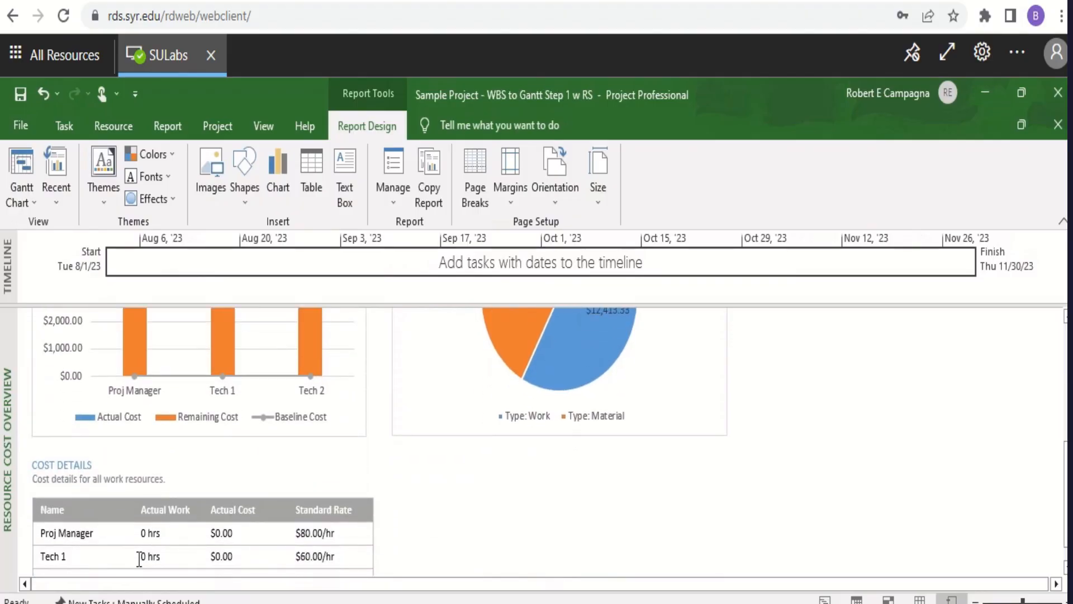
{"action": "scroll", "coordinate": [131, 553], "scroll_direction": "down", "scroll_amount": 1}
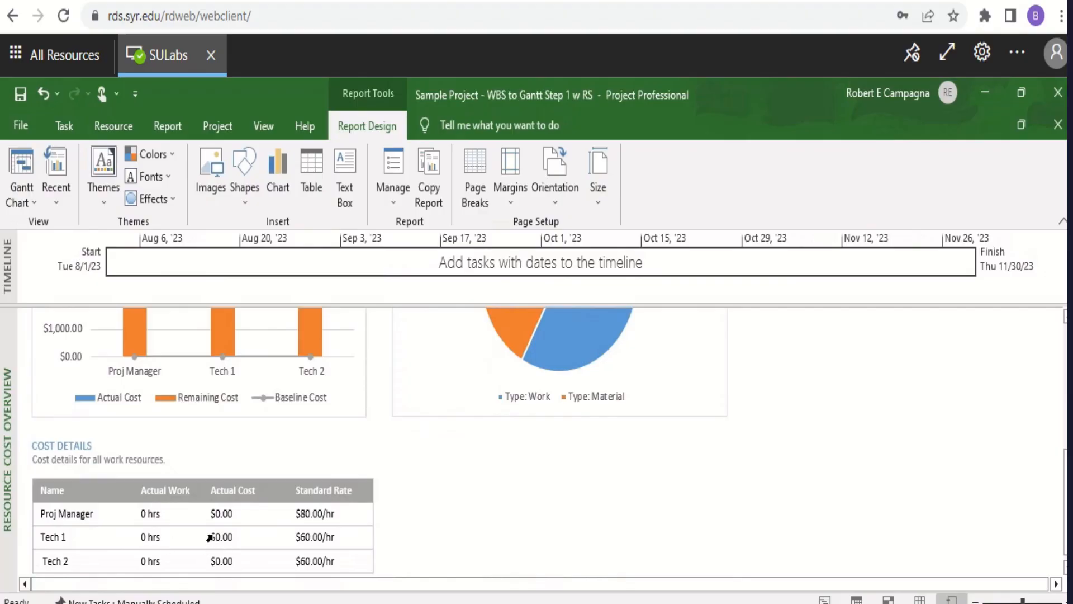
{"action": "scroll", "coordinate": [220, 536], "scroll_direction": "up", "scroll_amount": 3}
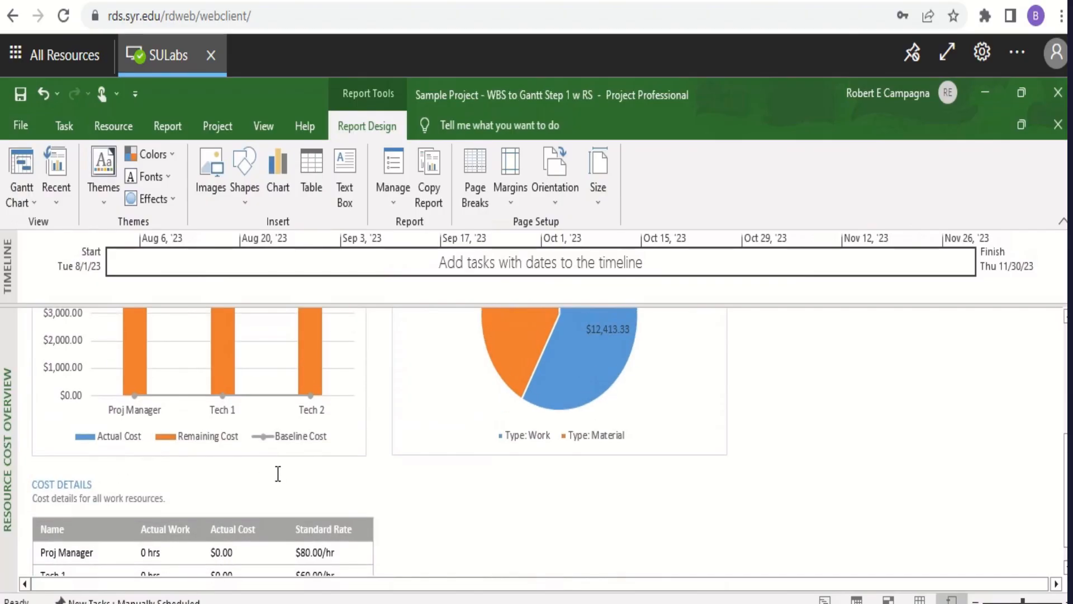
{"action": "scroll", "coordinate": [291, 470], "scroll_direction": "up", "scroll_amount": 3}
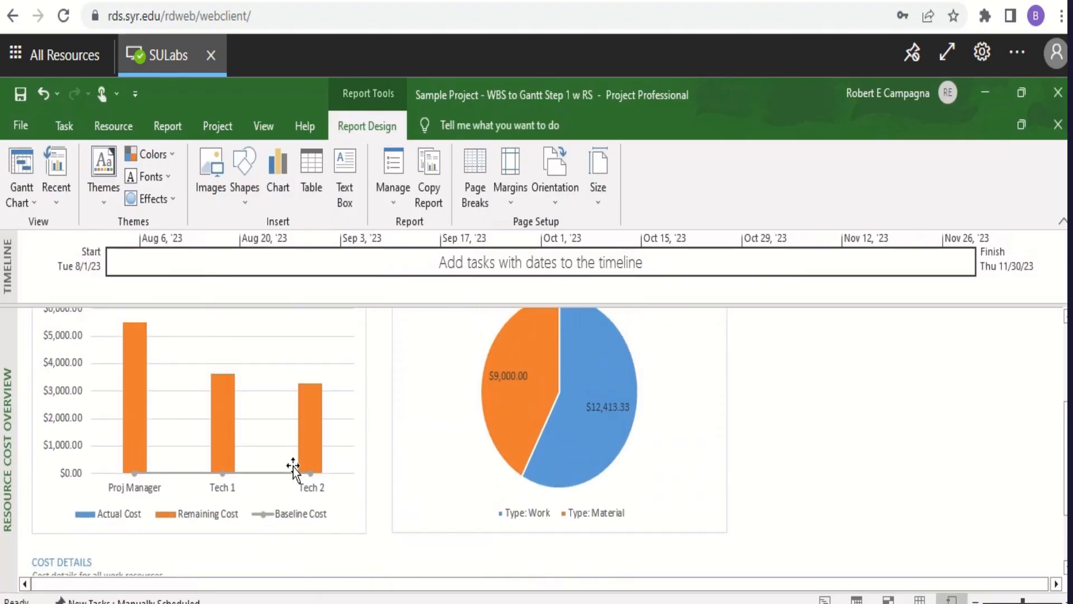
{"action": "scroll", "coordinate": [639, 441], "scroll_direction": "up", "scroll_amount": 1}
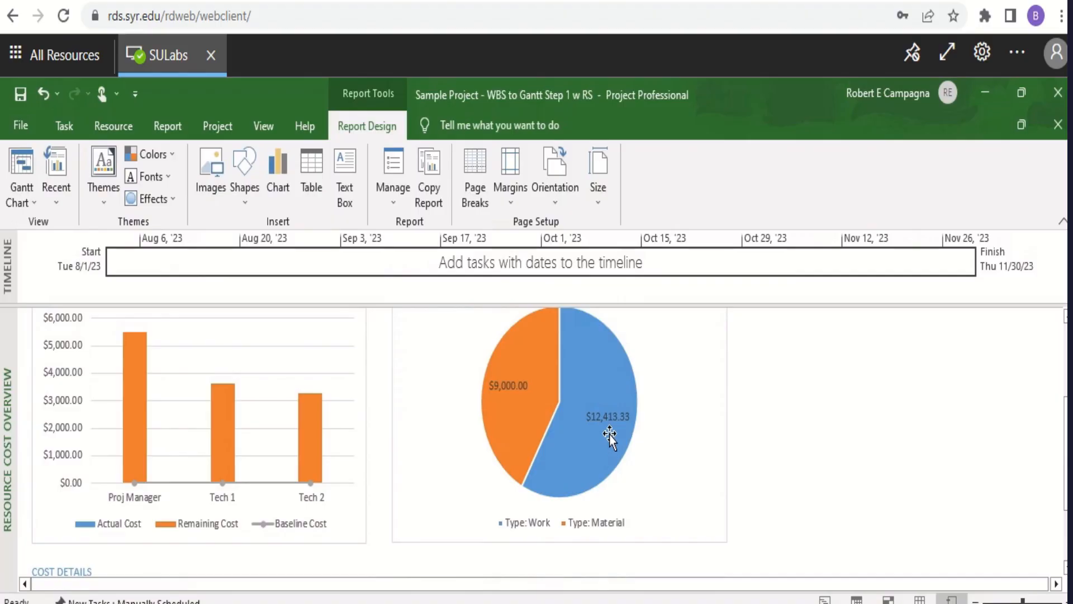
{"action": "scroll", "coordinate": [610, 435], "scroll_direction": "up", "scroll_amount": 1}
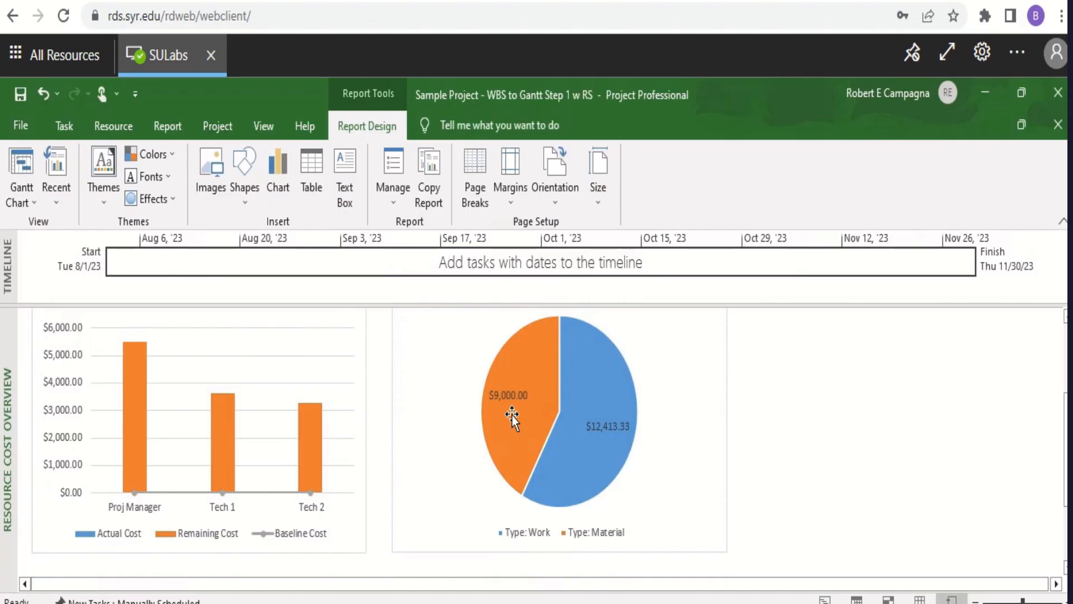
Step: Return from the cost report to the Gantt Chart view
{"action": "left_click", "coordinate": [19, 197]}
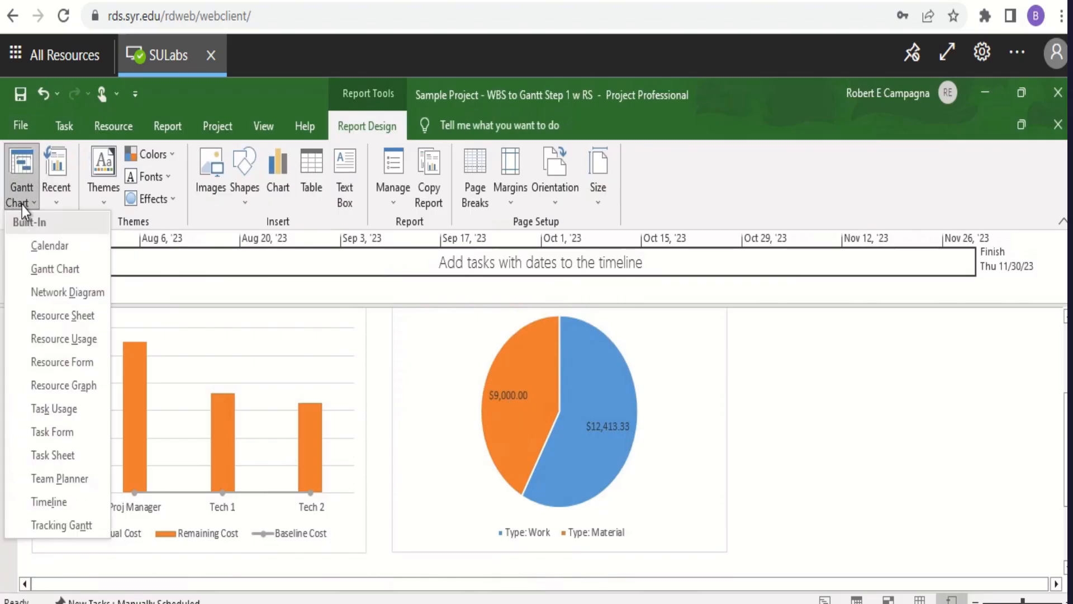
{"action": "left_click", "coordinate": [26, 186]}
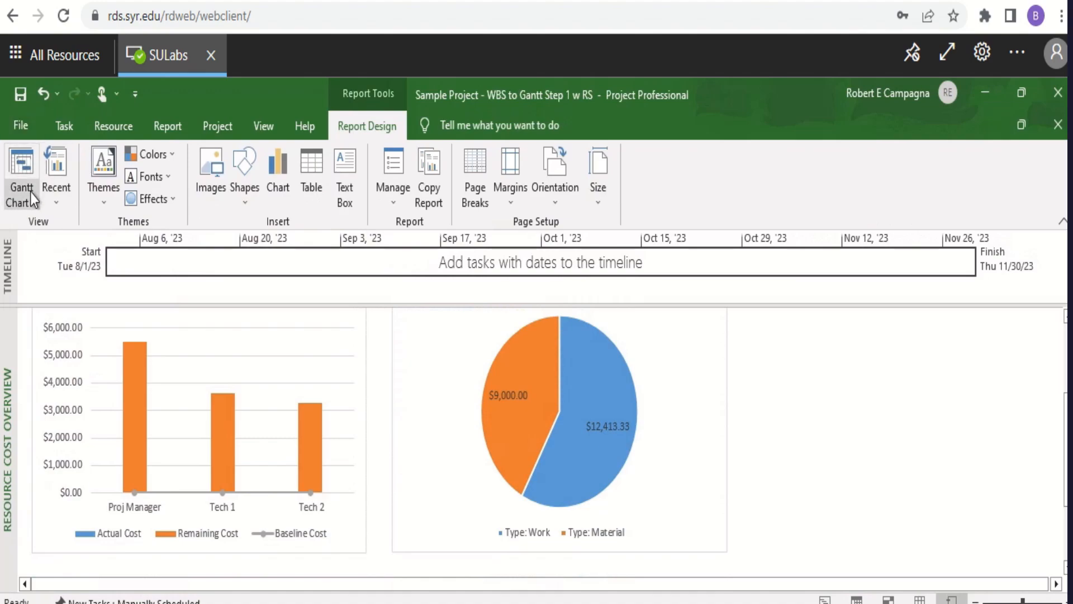
{"action": "left_click", "coordinate": [28, 169]}
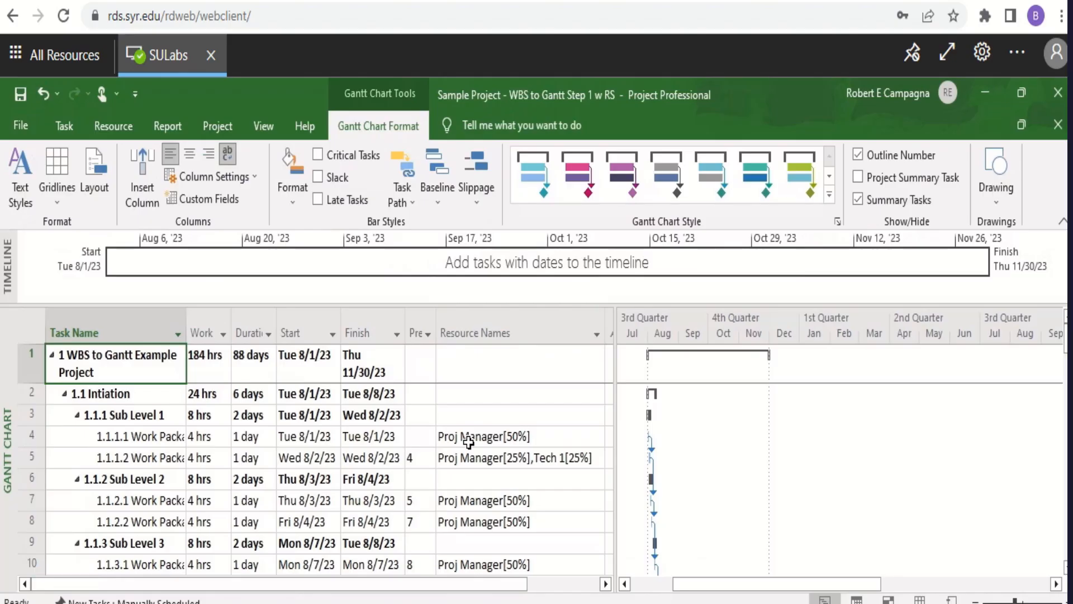
Step: Remove the Computer resource assignment from task 1.3.10.1 under Execution's Sub Level 10
{"action": "scroll", "coordinate": [470, 450], "scroll_direction": "down", "scroll_amount": 2}
{"action": "scroll", "coordinate": [470, 454], "scroll_direction": "down", "scroll_amount": 3}
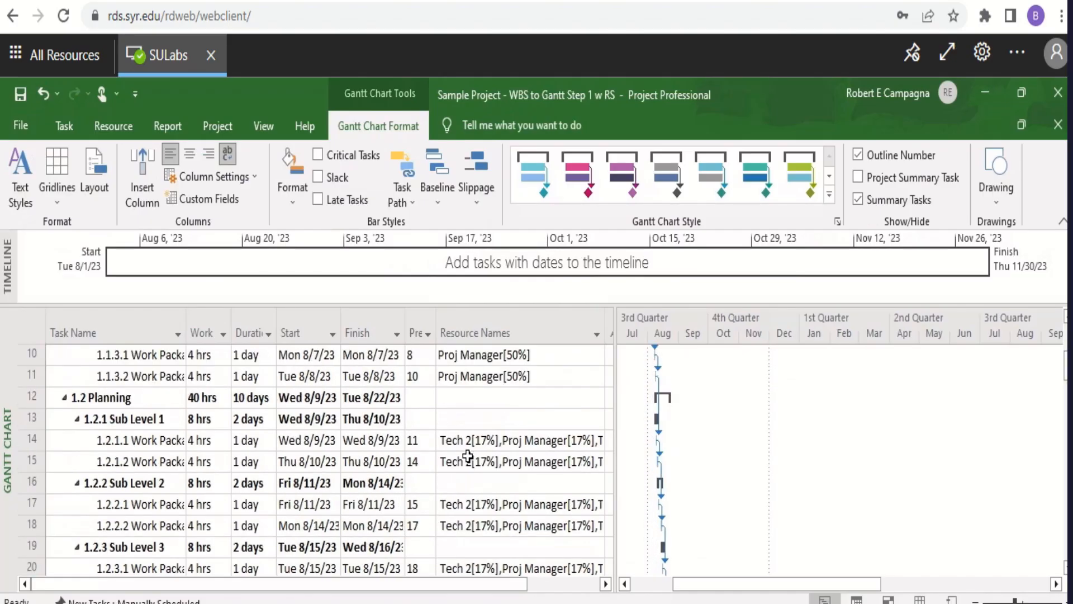
{"action": "scroll", "coordinate": [468, 455], "scroll_direction": "down", "scroll_amount": 1}
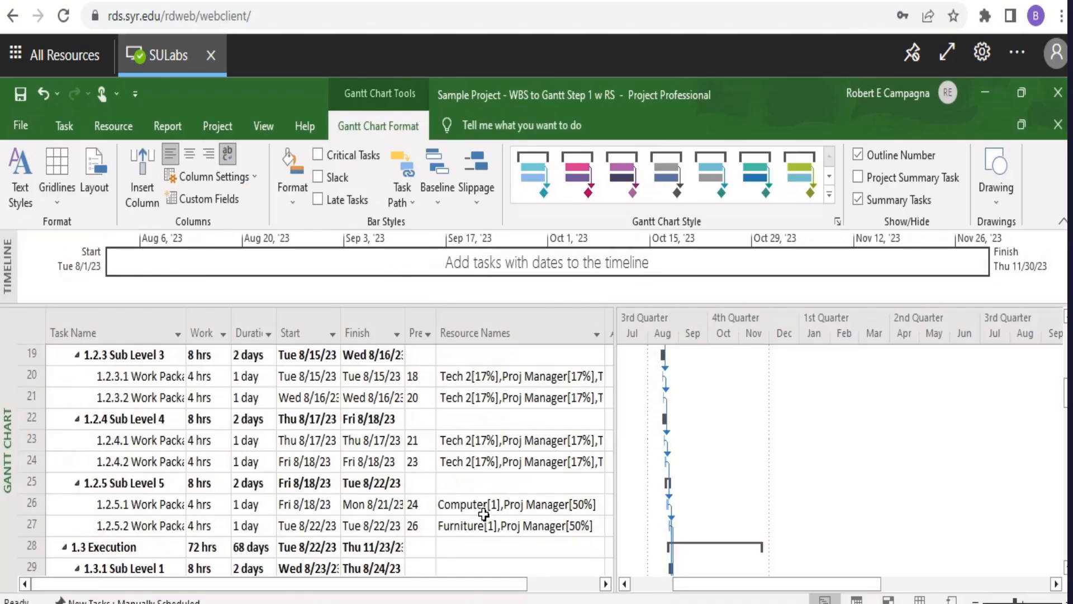
{"action": "scroll", "coordinate": [483, 513], "scroll_direction": "down", "scroll_amount": 1}
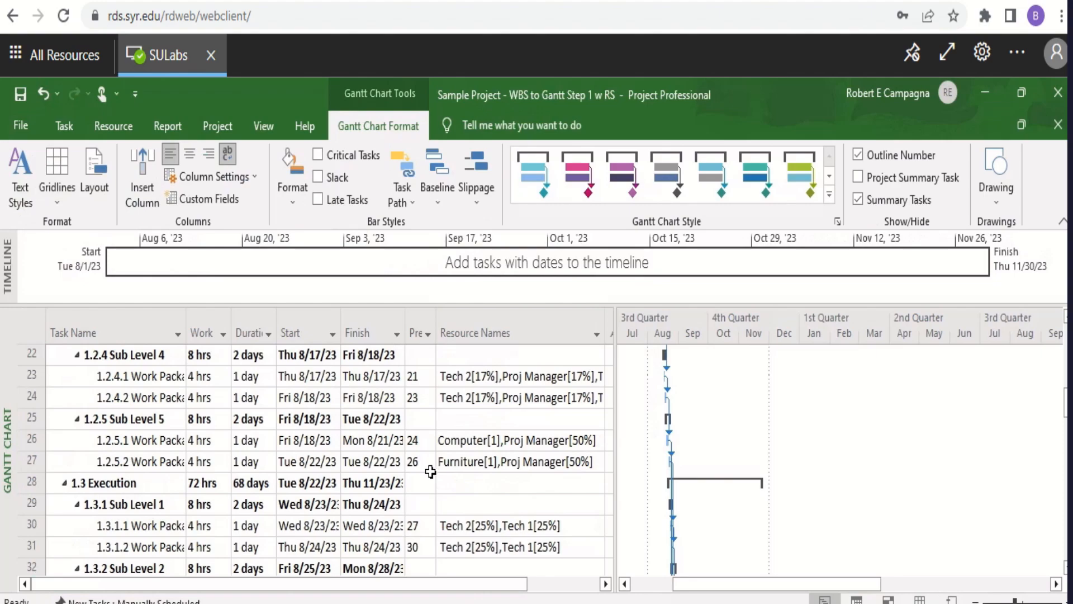
{"action": "scroll", "coordinate": [430, 471], "scroll_direction": "down", "scroll_amount": 3}
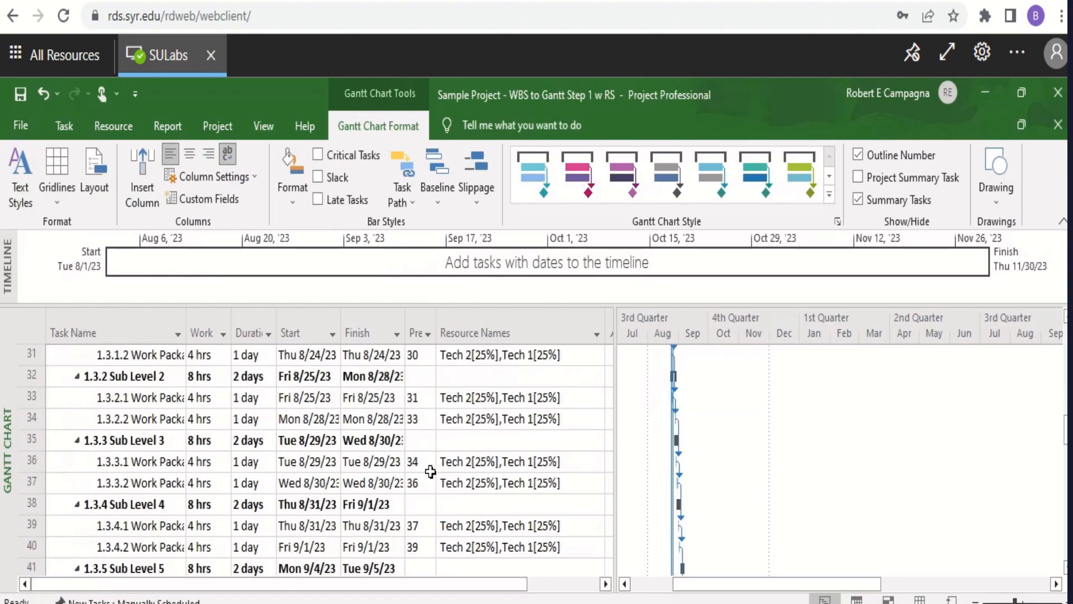
{"action": "scroll", "coordinate": [430, 471], "scroll_direction": "down", "scroll_amount": 7}
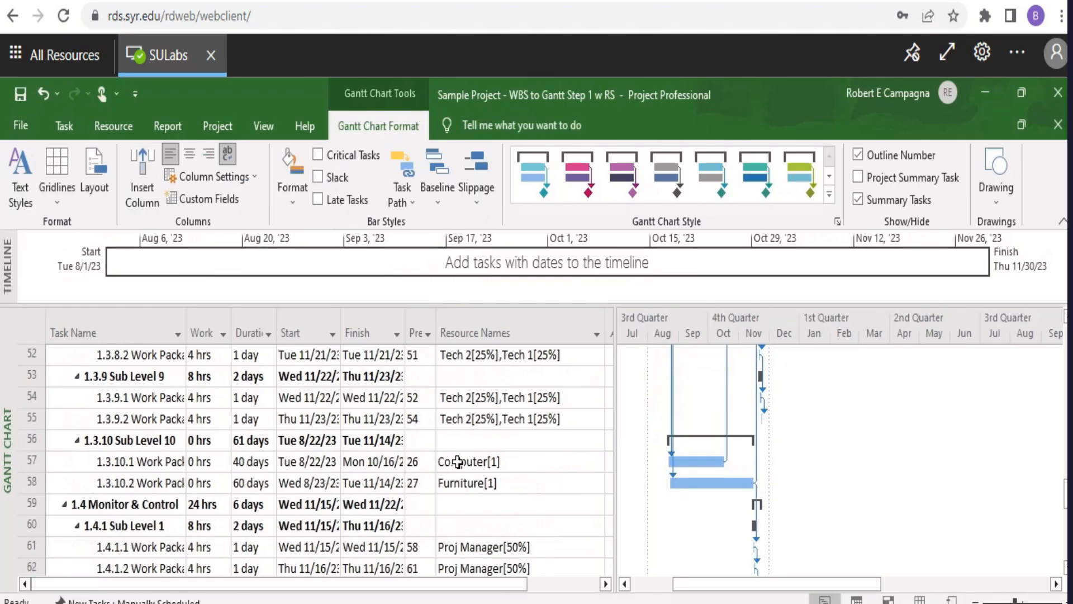
{"action": "left_click", "coordinate": [499, 463]}
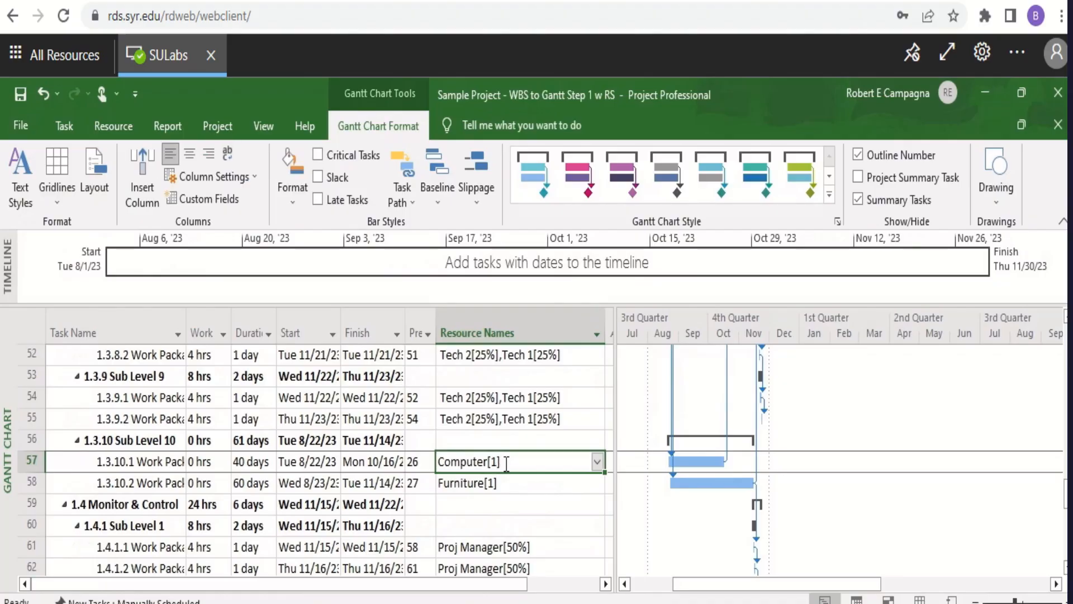
{"action": "left_click", "coordinate": [506, 464]}
{"action": "key", "text": "BackSpace"}
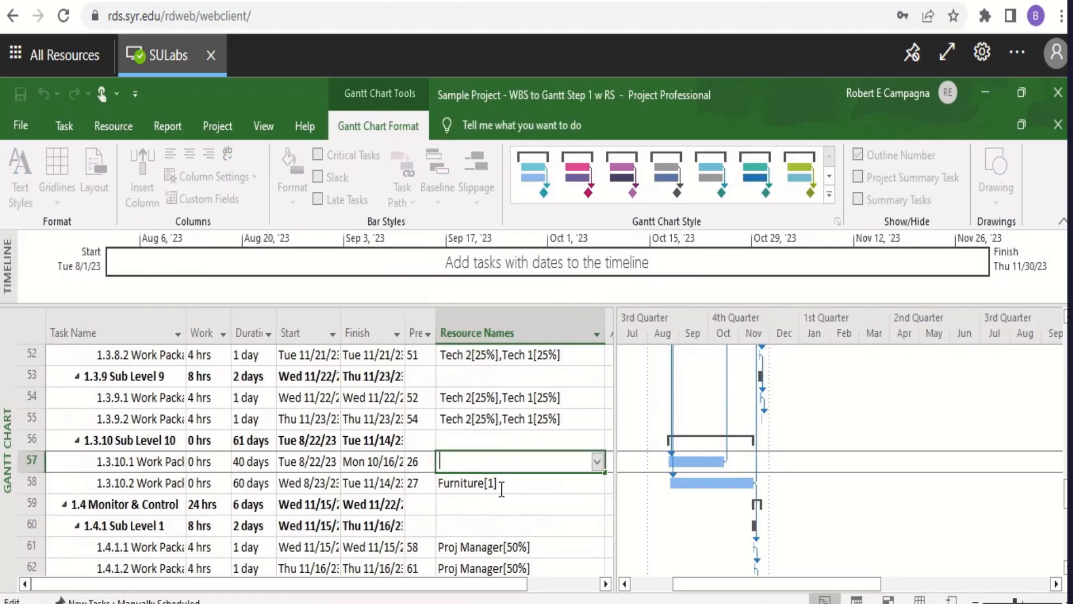
Step: Clear the Furniture resource assignment from task 1.3.10.2
{"action": "left_click", "coordinate": [503, 482]}
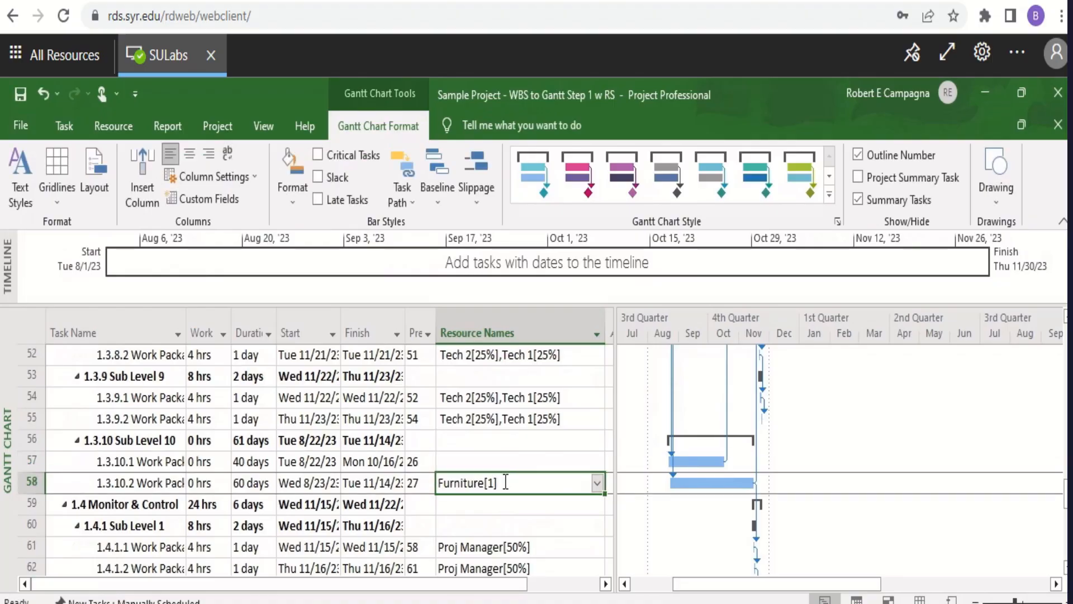
{"action": "left_click", "coordinate": [505, 482]}
{"action": "key", "text": "BackSpace"}
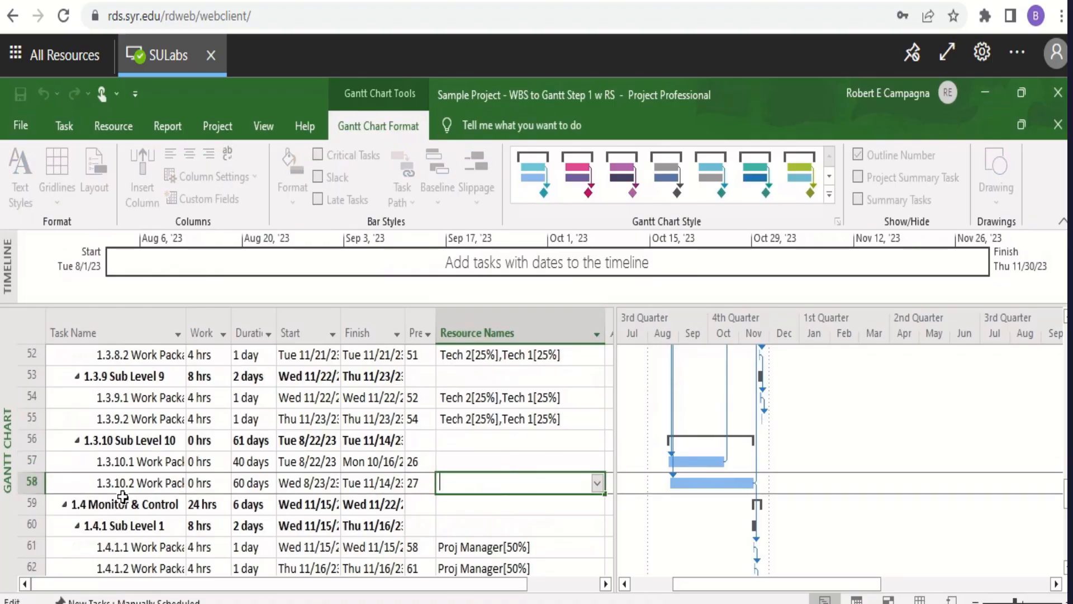
Step: Rename task 1.3.10.1 from Work Package 35 to "Computer Lead Time" in its task information
{"action": "left_click", "coordinate": [149, 460]}
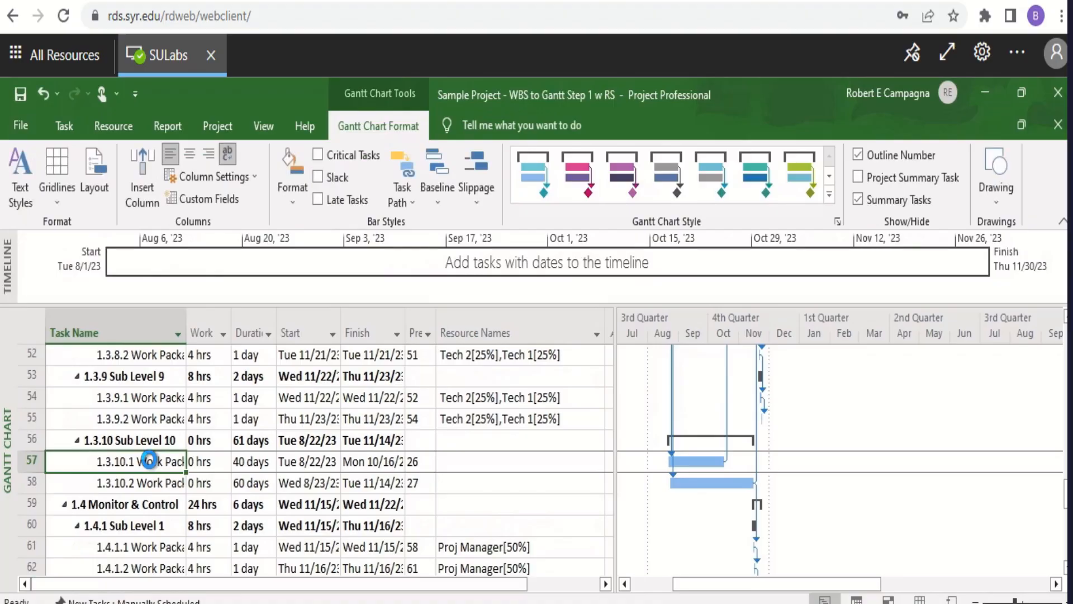
{"action": "double_click", "coordinate": [151, 462]}
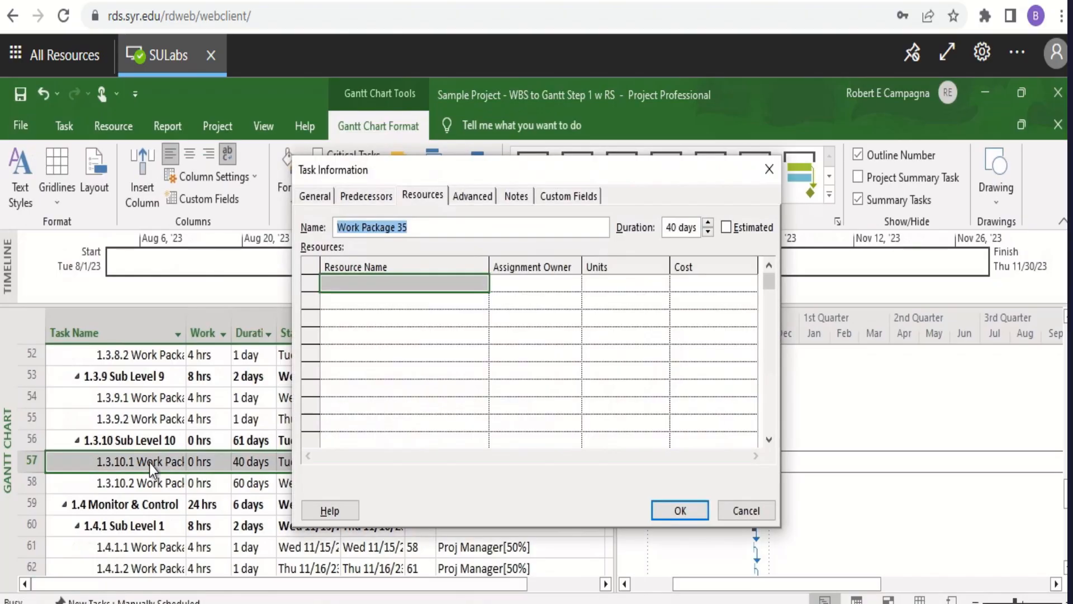
{"action": "left_click", "coordinate": [314, 196]}
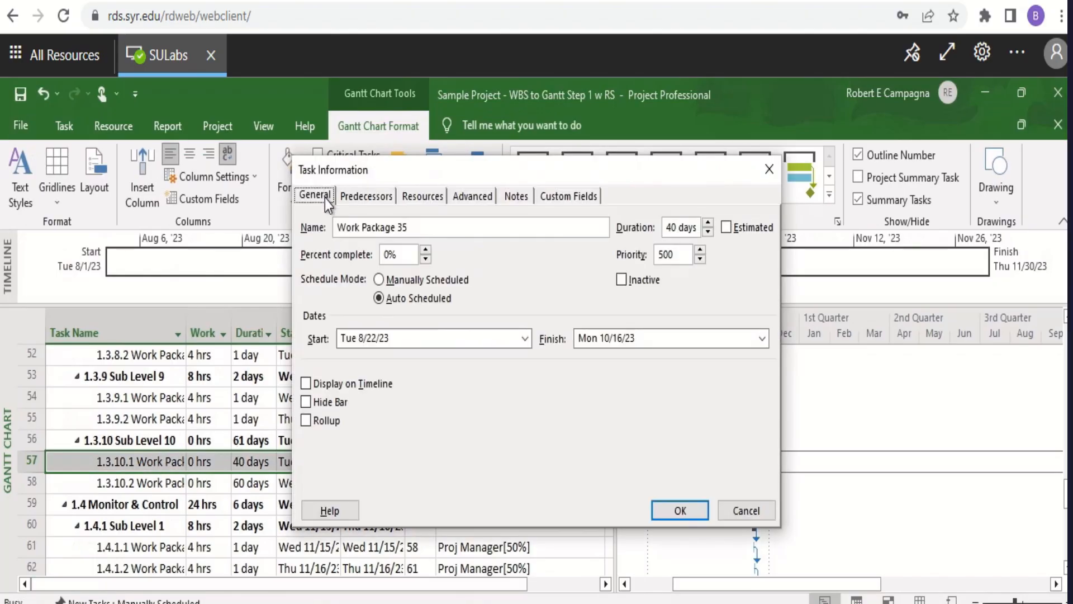
{"action": "left_click_drag", "start_coordinate": [419, 228], "coordinate": [328, 227]}
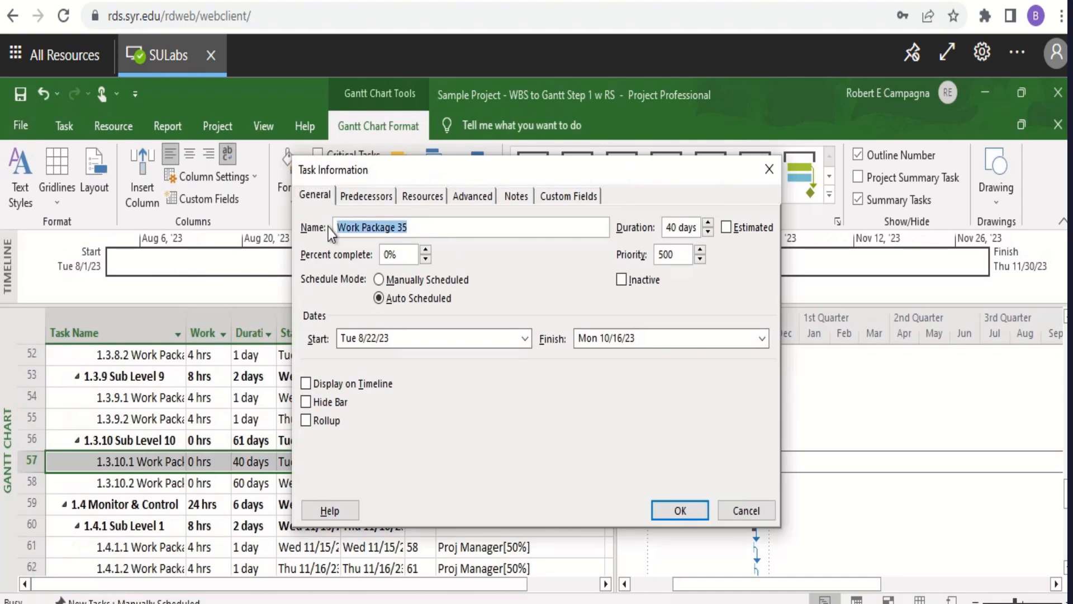
{"action": "type", "text": "Comp"}
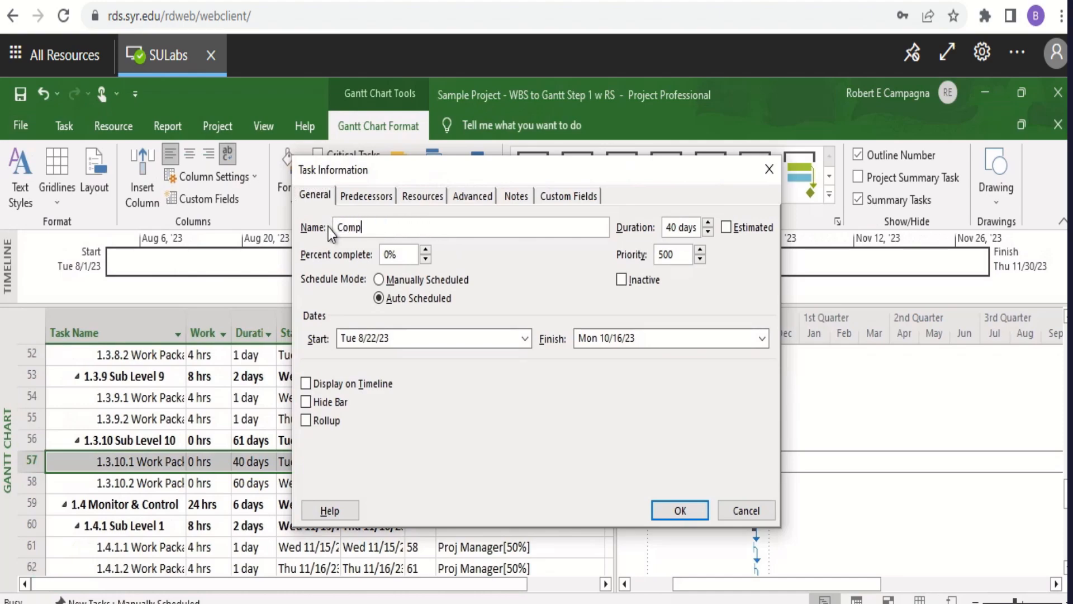
{"action": "type", "text": "uter Lead Timme"}
{"action": "left_click", "coordinate": [681, 516]}
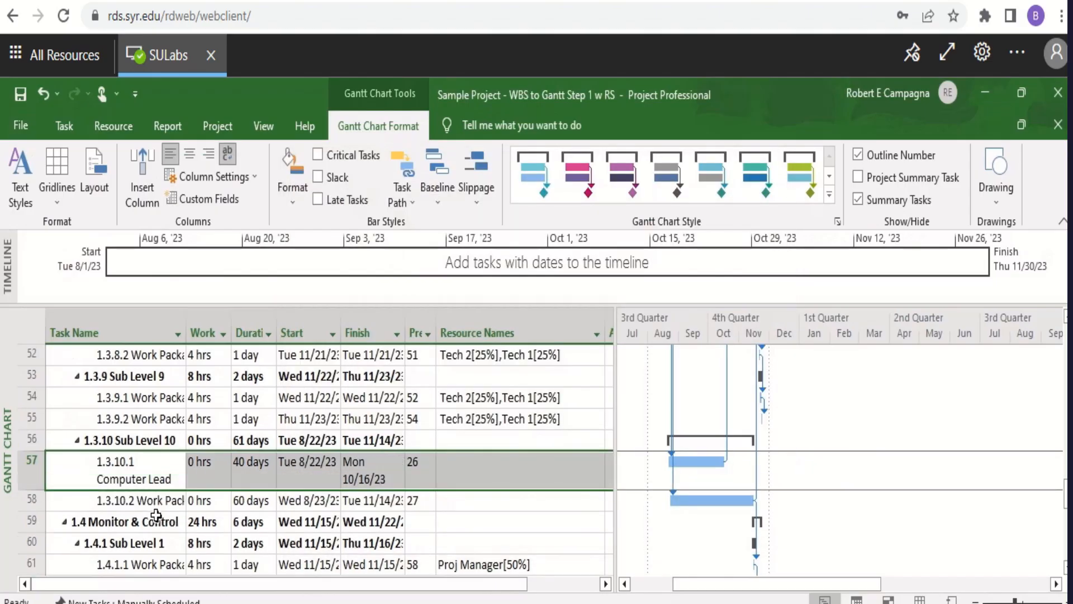
Step: Rename task 1.3.10.2, Work Package 36, as "Furniture Lead Time" in its task information
{"action": "left_click", "coordinate": [165, 502]}
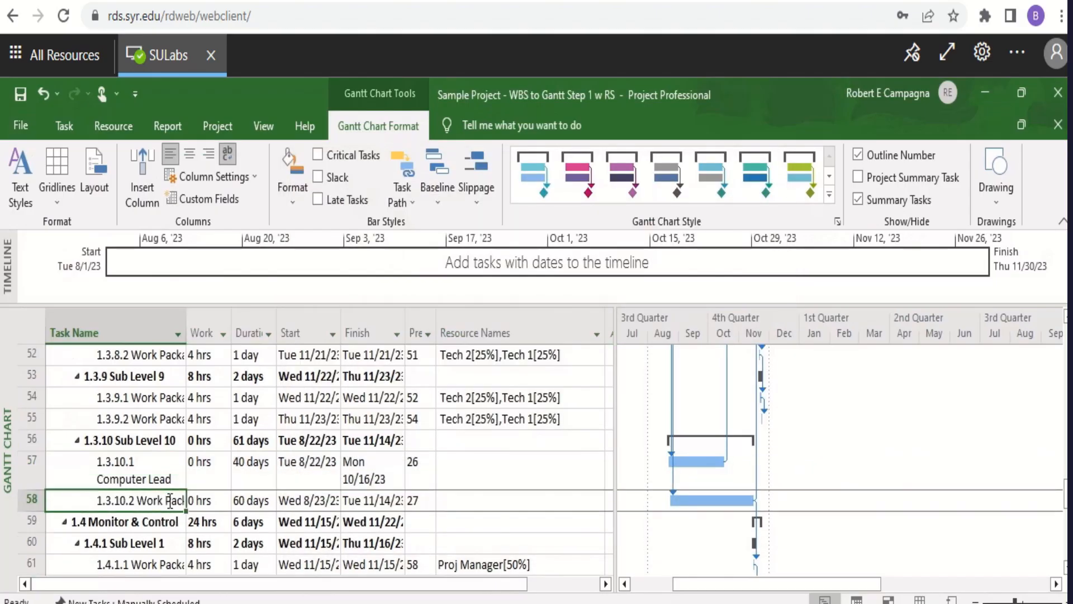
{"action": "left_click", "coordinate": [98, 505]}
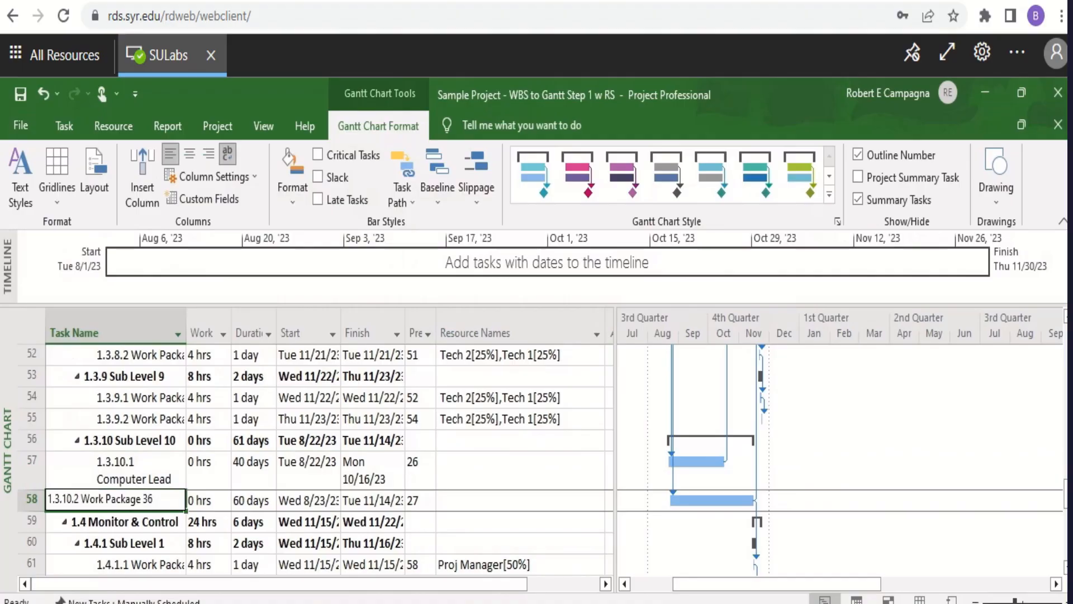
{"action": "key", "text": "Escape"}
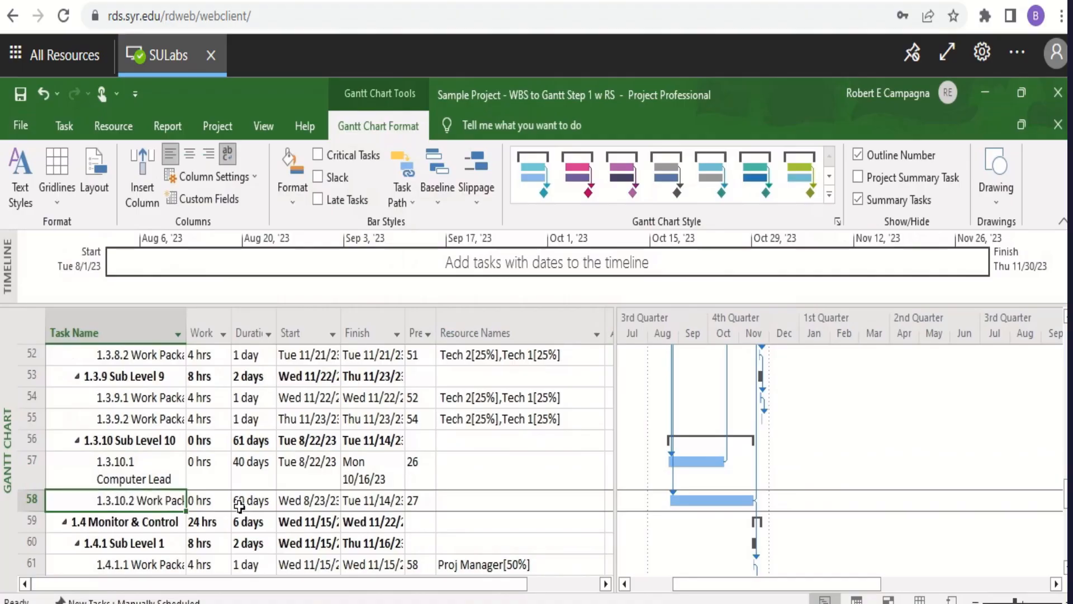
{"action": "double_click", "coordinate": [197, 506]}
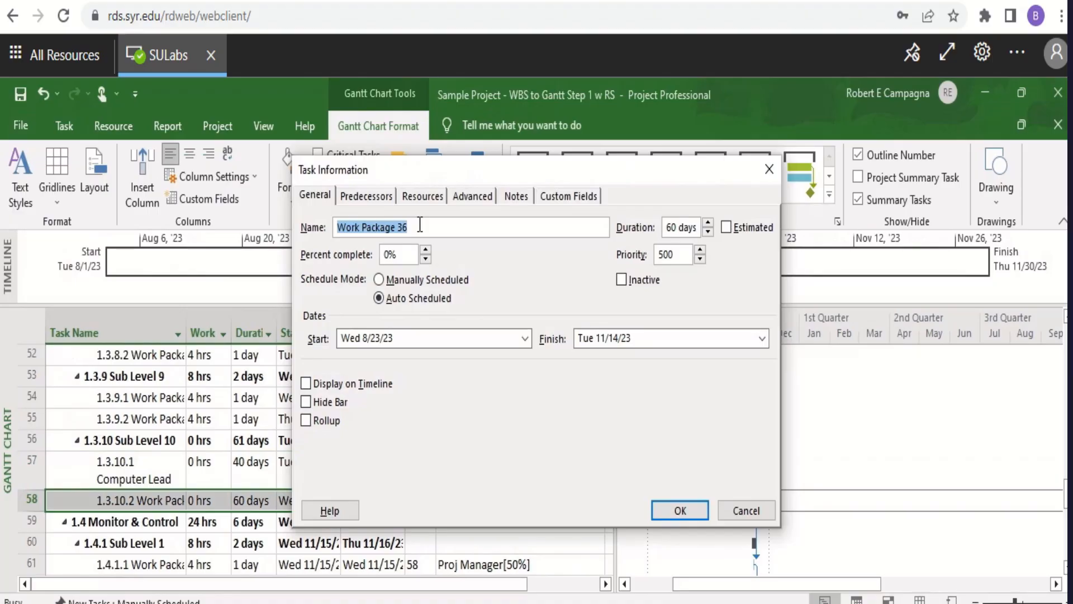
{"action": "type", "text": "Ru"}
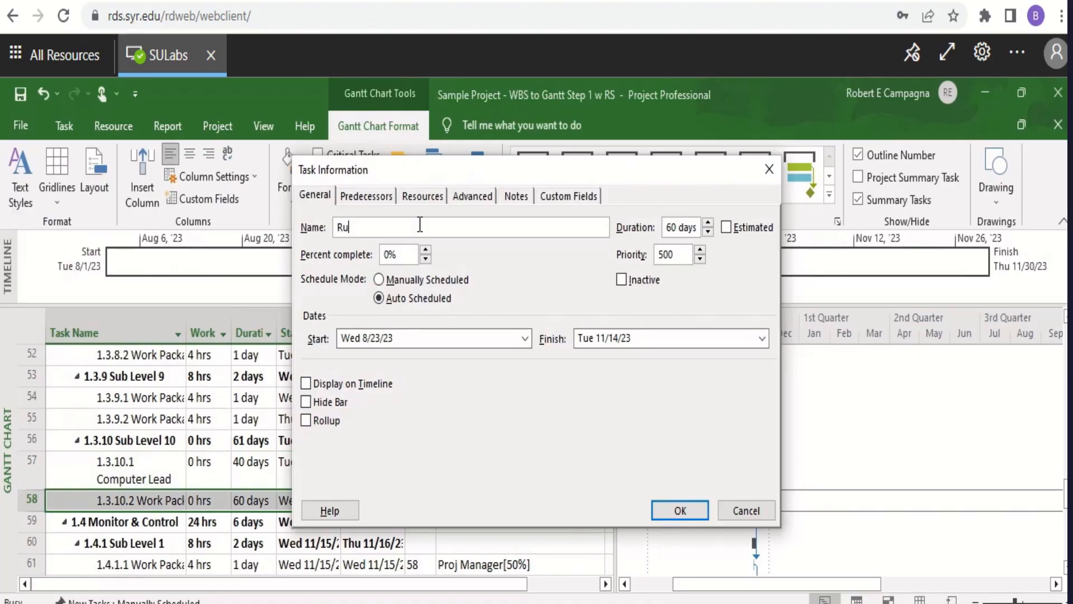
{"action": "key", "text": "BackSpace"}
{"action": "key", "text": "BackSpace"}
{"action": "type", "text": "Furniture Lead TIme"}
{"action": "key", "text": "BackSpace"}
{"action": "key", "text": "BackSpace"}
{"action": "key", "text": "BackSpace"}
{"action": "type", "text": "ime"}
{"action": "left_click", "coordinate": [689, 510]}
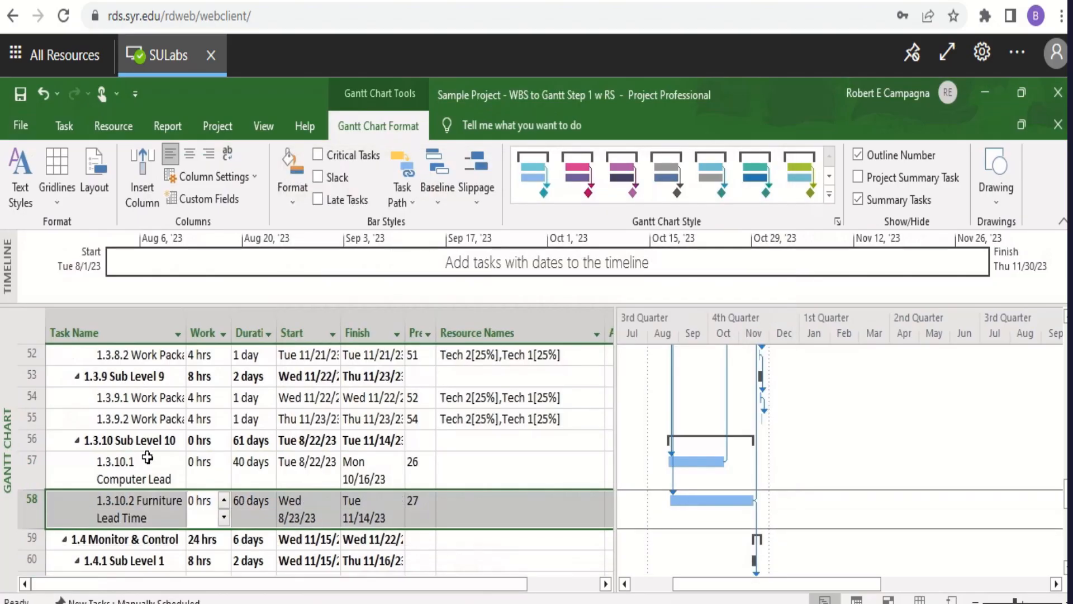
{"action": "left_click", "coordinate": [123, 501]}
Step: Open the Resource Cost Overview report and examine the cost status and the cost distribution between resource types
{"action": "left_click", "coordinate": [253, 123]}
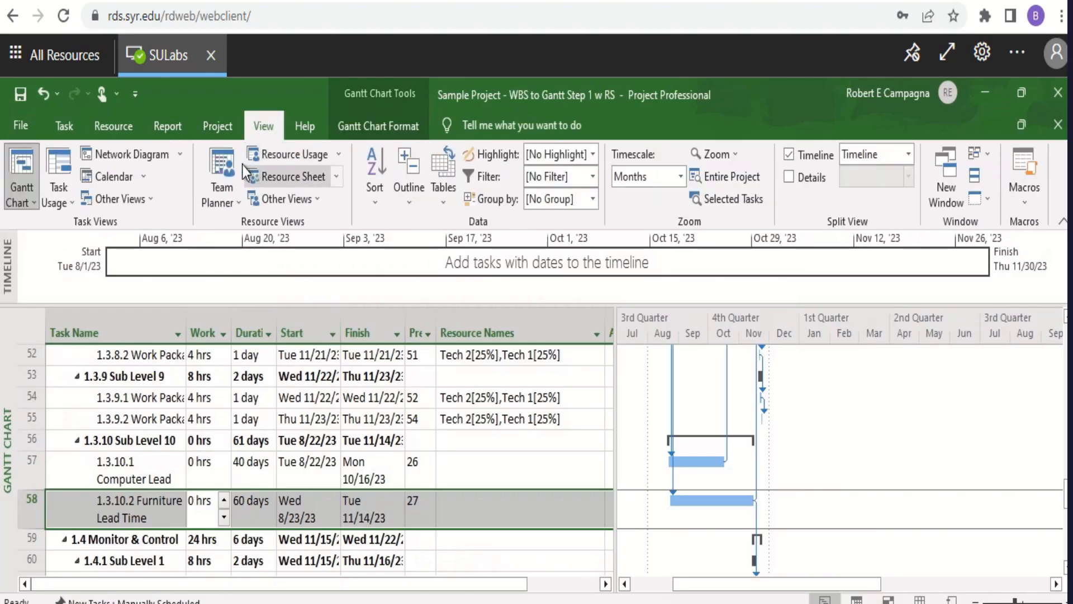
{"action": "left_click", "coordinate": [167, 125]}
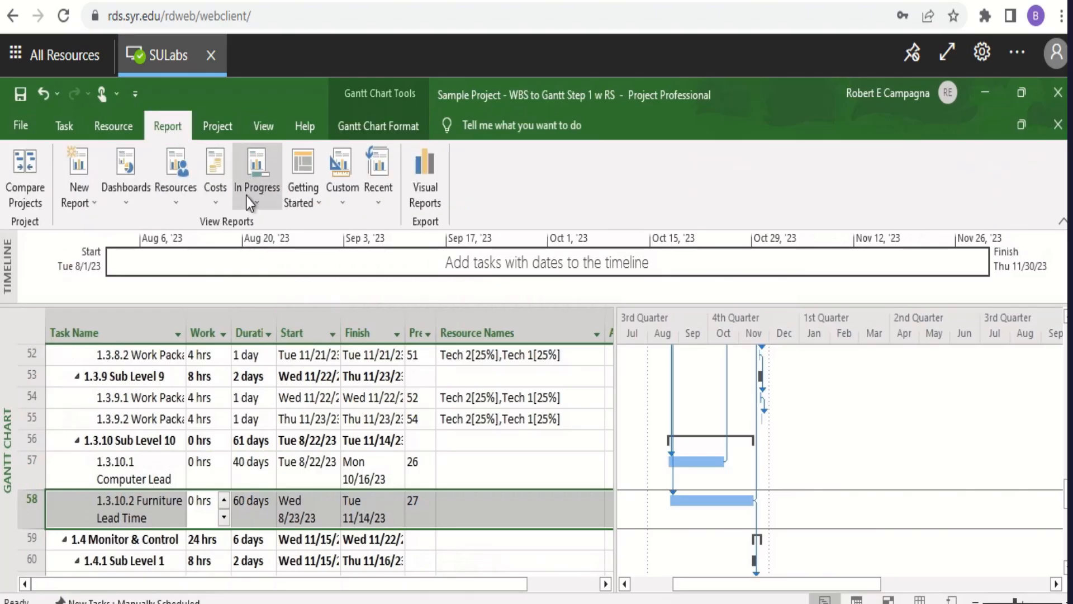
{"action": "left_click", "coordinate": [217, 196]}
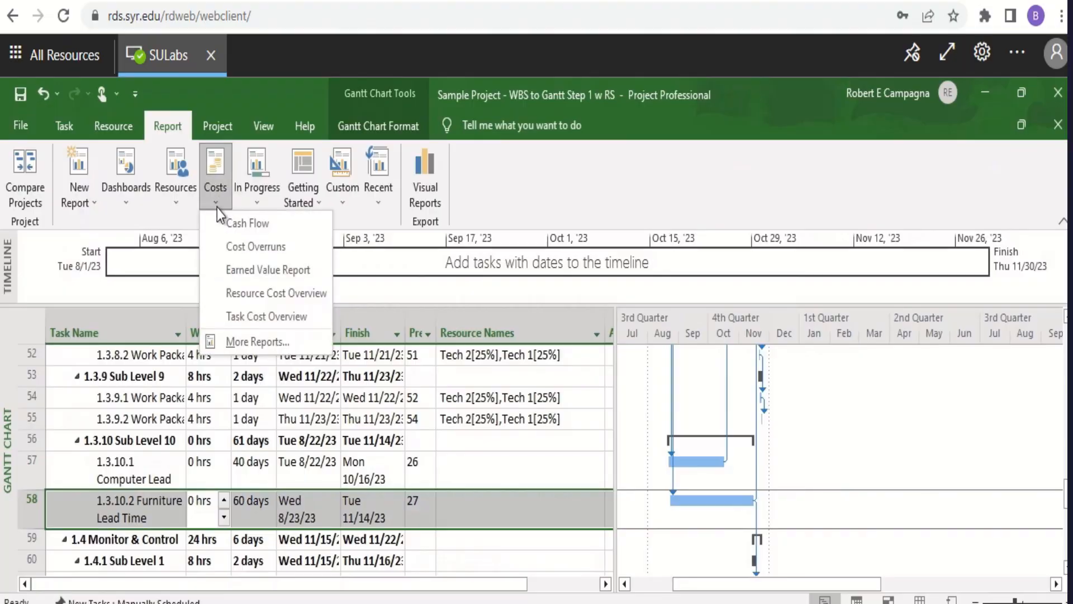
{"action": "left_click", "coordinate": [237, 292]}
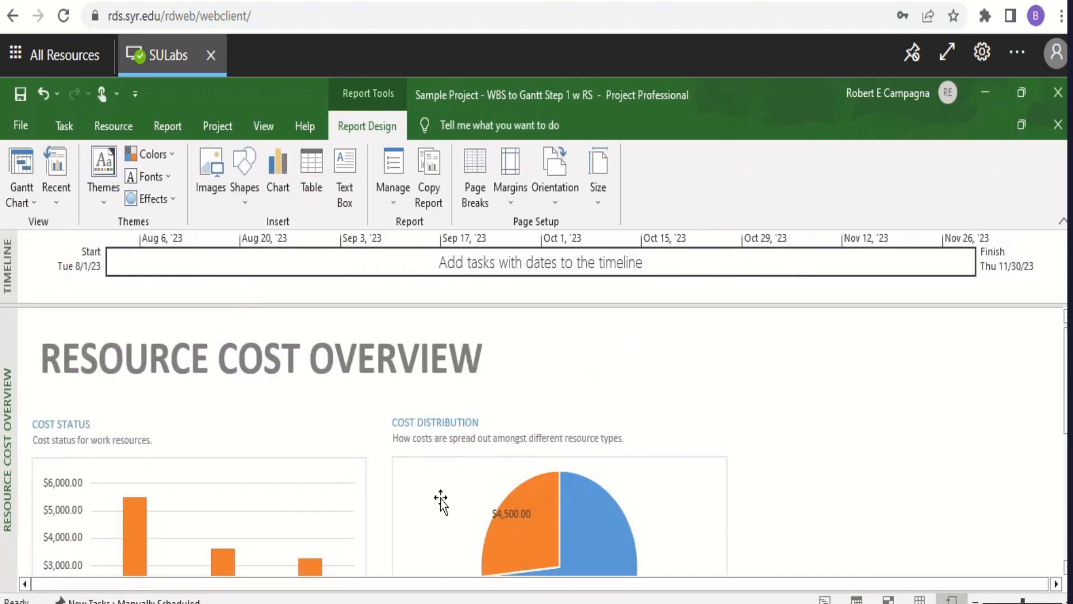
{"action": "scroll", "coordinate": [542, 528], "scroll_direction": "down", "scroll_amount": 2}
{"action": "scroll", "coordinate": [542, 531], "scroll_direction": "down", "scroll_amount": 2}
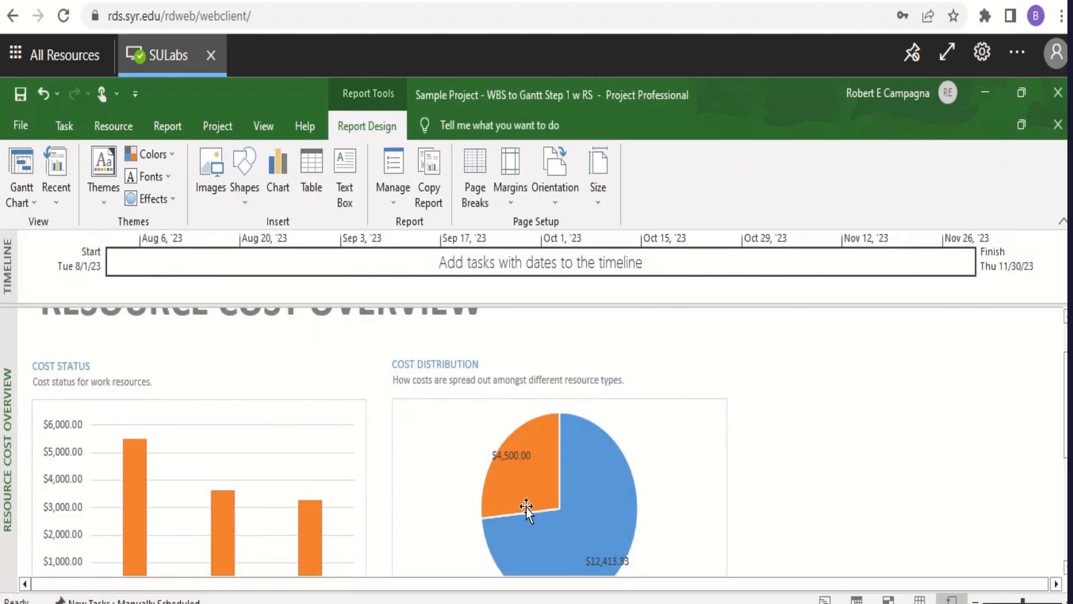
{"action": "scroll", "coordinate": [526, 508], "scroll_direction": "down", "scroll_amount": 2}
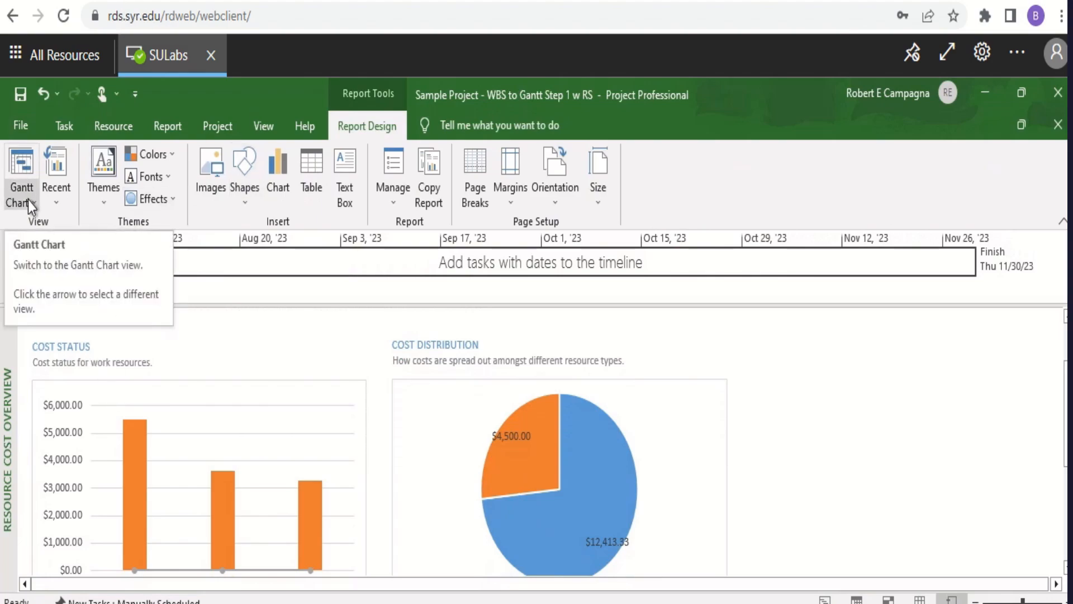
Step: Return to the Gantt Chart view and set the Computer resource's units on task 1.2.5.1 to 10
{"action": "left_click", "coordinate": [22, 187]}
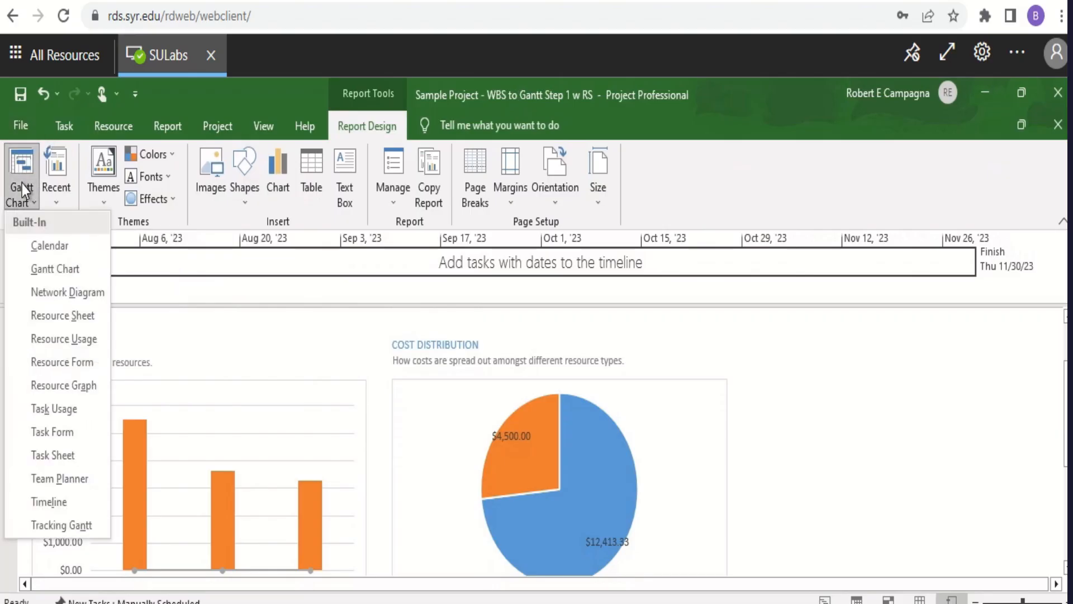
{"action": "left_click", "coordinate": [22, 160]}
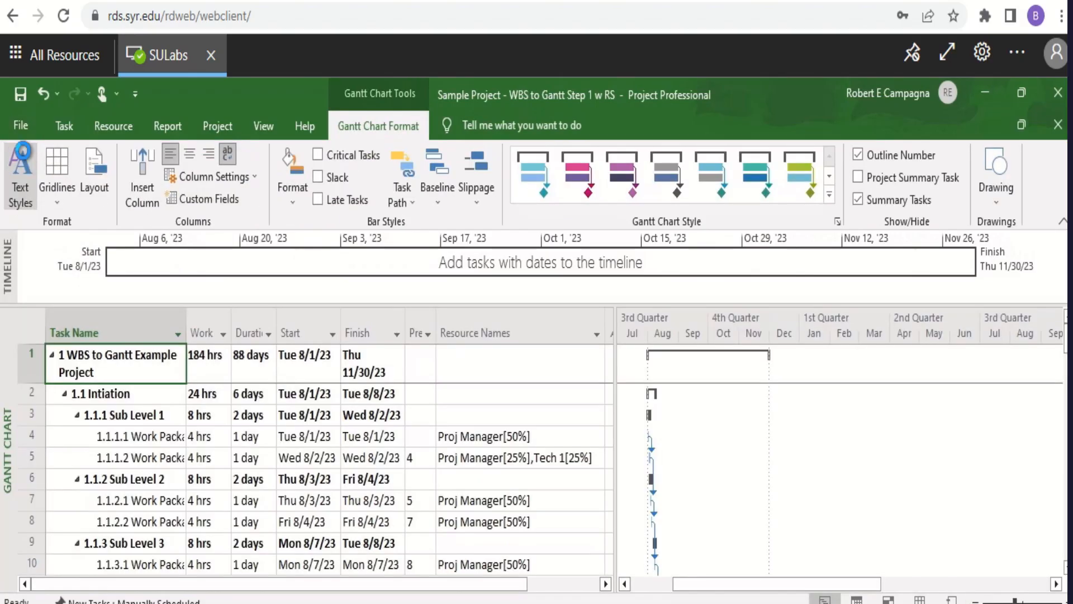
{"action": "scroll", "coordinate": [513, 473], "scroll_direction": "down", "scroll_amount": 4}
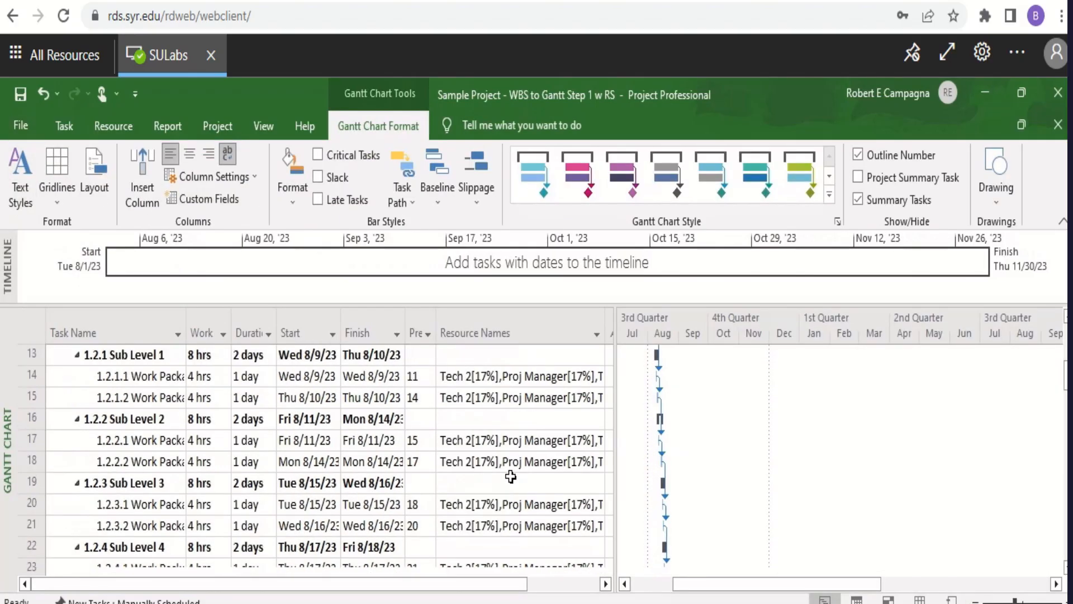
{"action": "scroll", "coordinate": [510, 476], "scroll_direction": "down", "scroll_amount": 2}
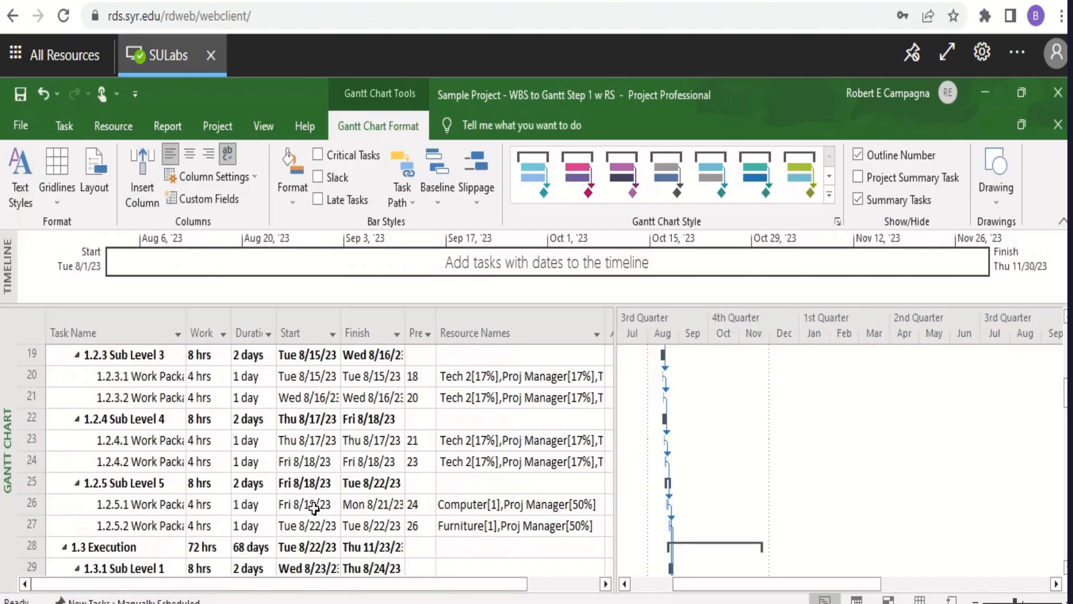
{"action": "double_click", "coordinate": [169, 504]}
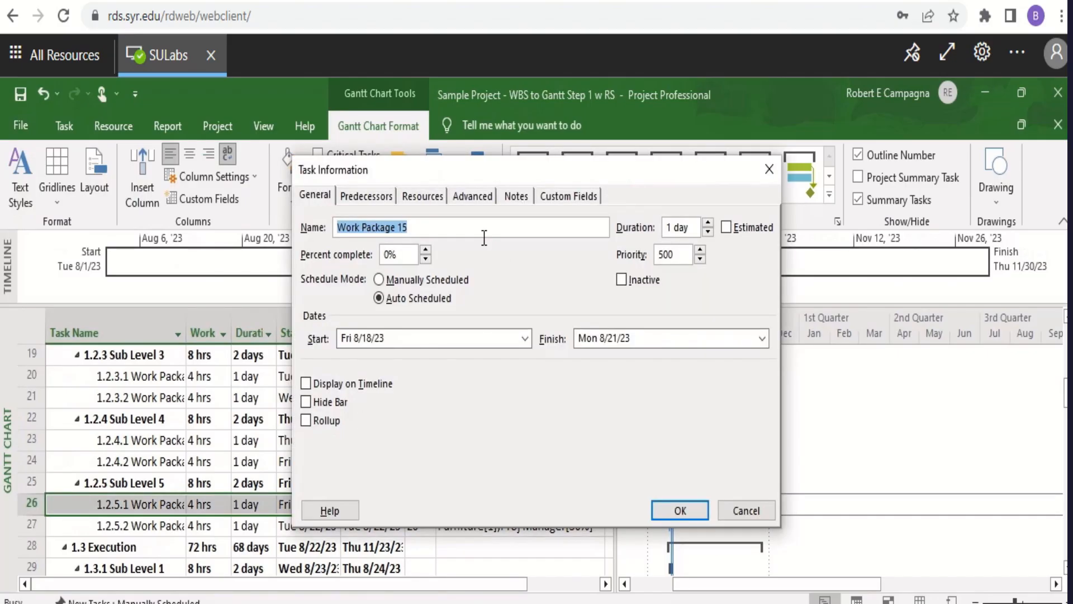
{"action": "left_click", "coordinate": [431, 200]}
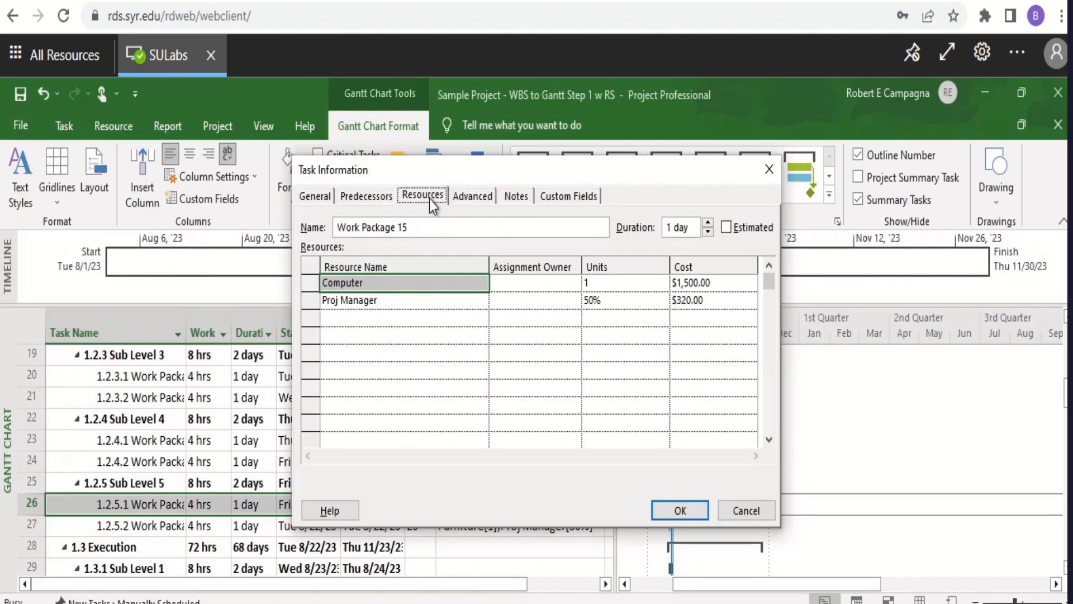
{"action": "left_click", "coordinate": [610, 283]}
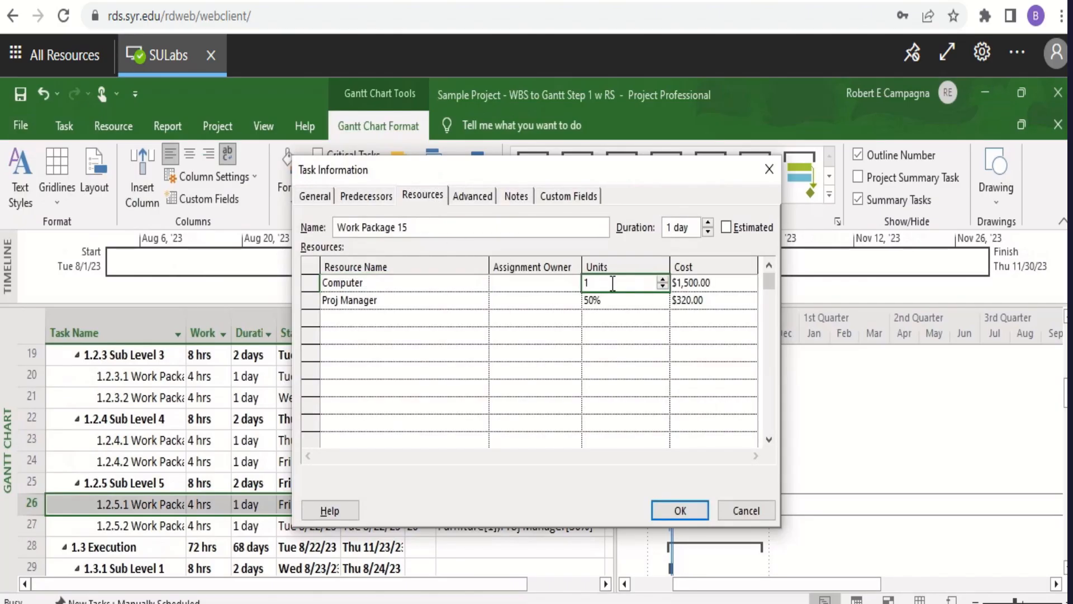
{"action": "type", "text": "0"}
{"action": "left_click", "coordinate": [690, 509]}
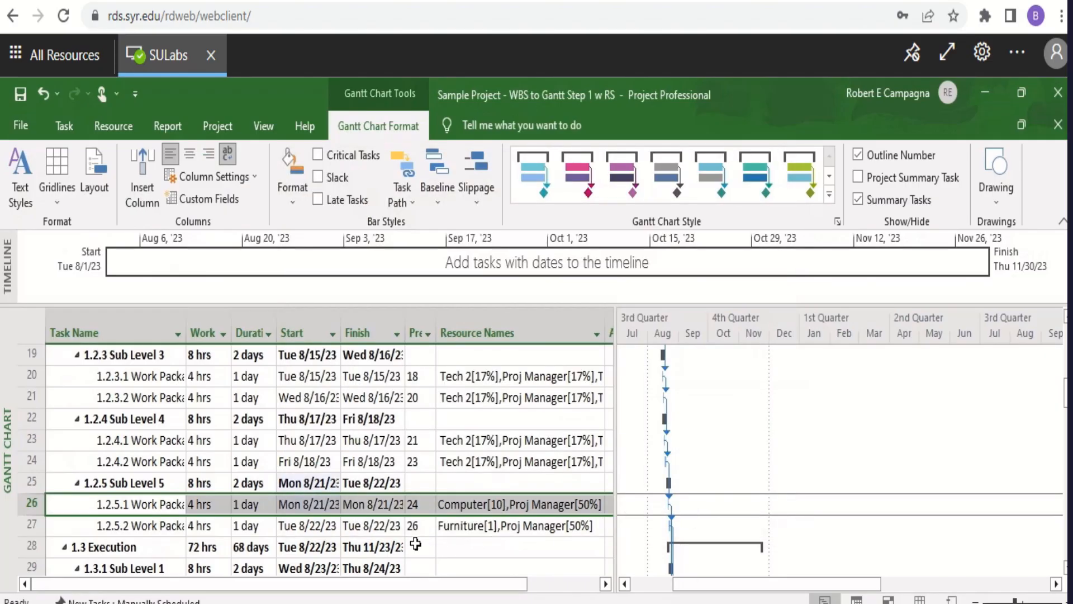
Step: Set the Furniture resource's units on task 1.2.5.2 to 10 in its task information
{"action": "double_click", "coordinate": [454, 528]}
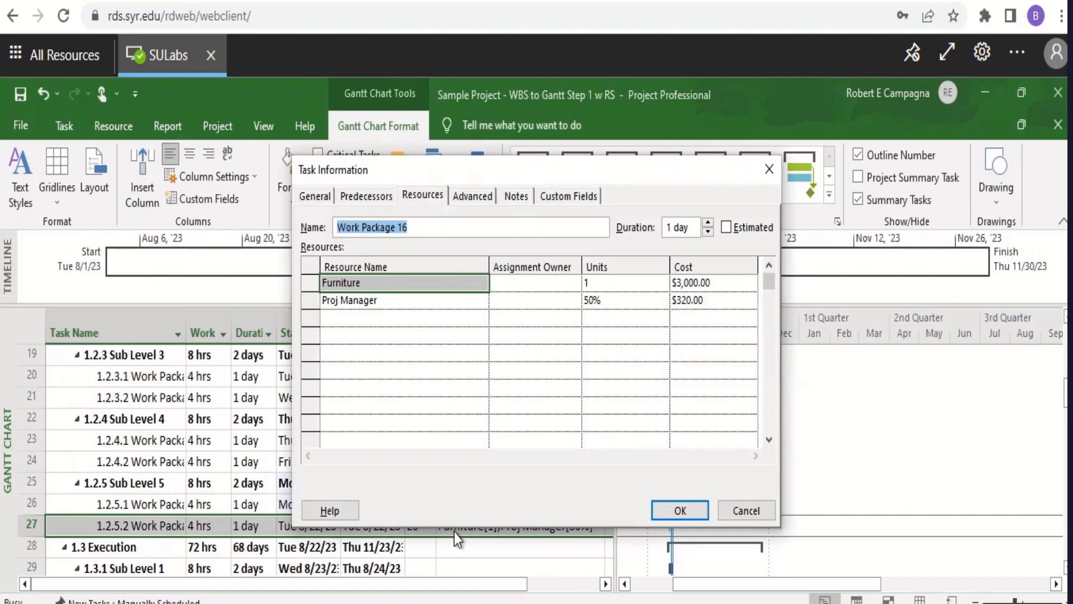
{"action": "left_click", "coordinate": [610, 286]}
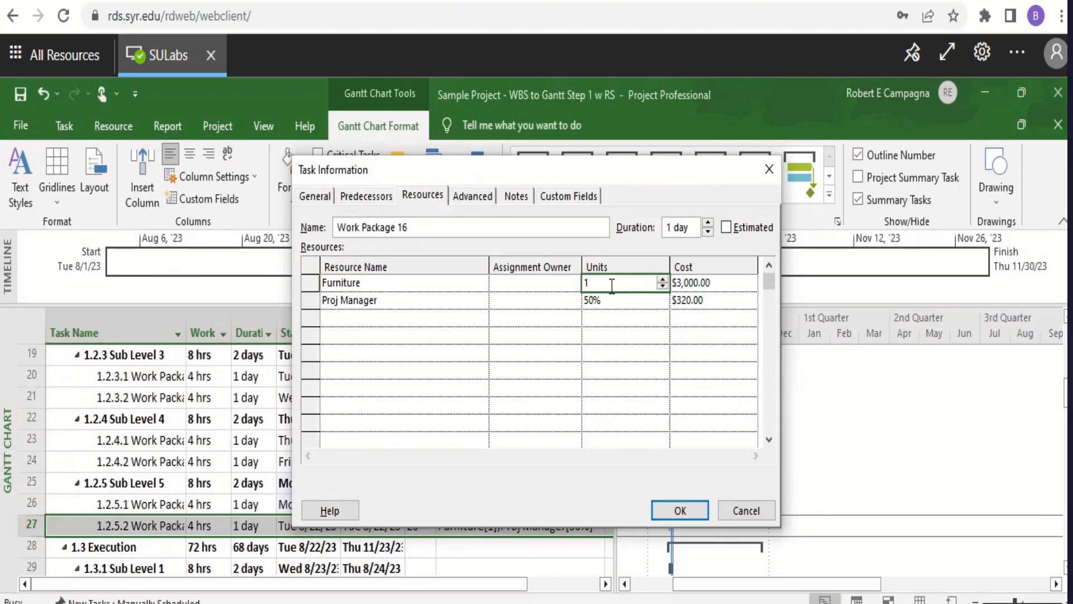
{"action": "type", "text": "10"}
{"action": "left_click", "coordinate": [660, 515]}
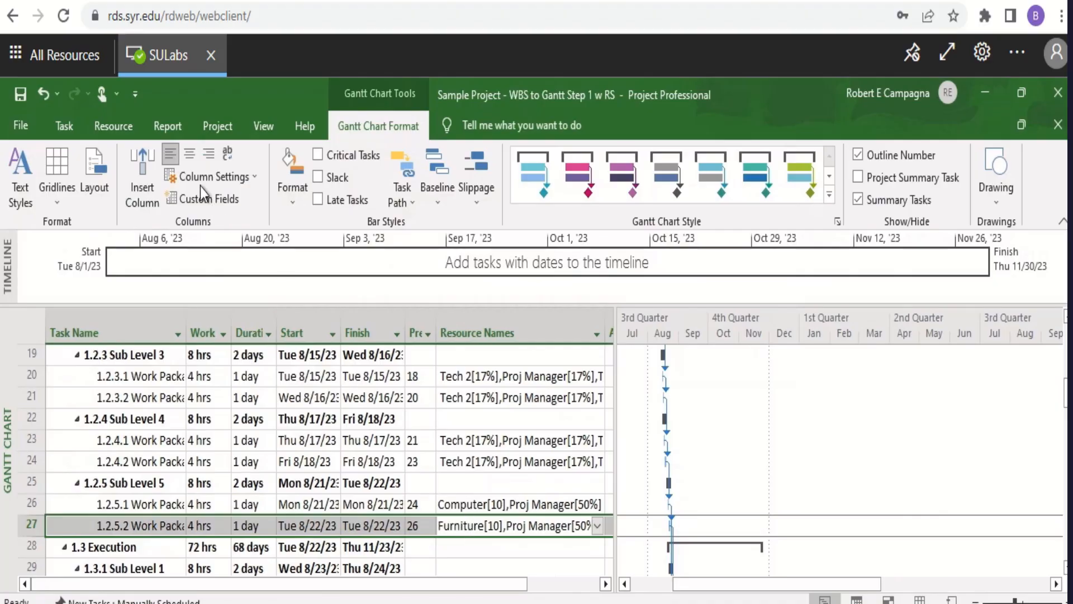
Step: Review the cost status and cost distribution in the Resource Cost Overview report, and save the project
{"action": "left_click", "coordinate": [168, 126]}
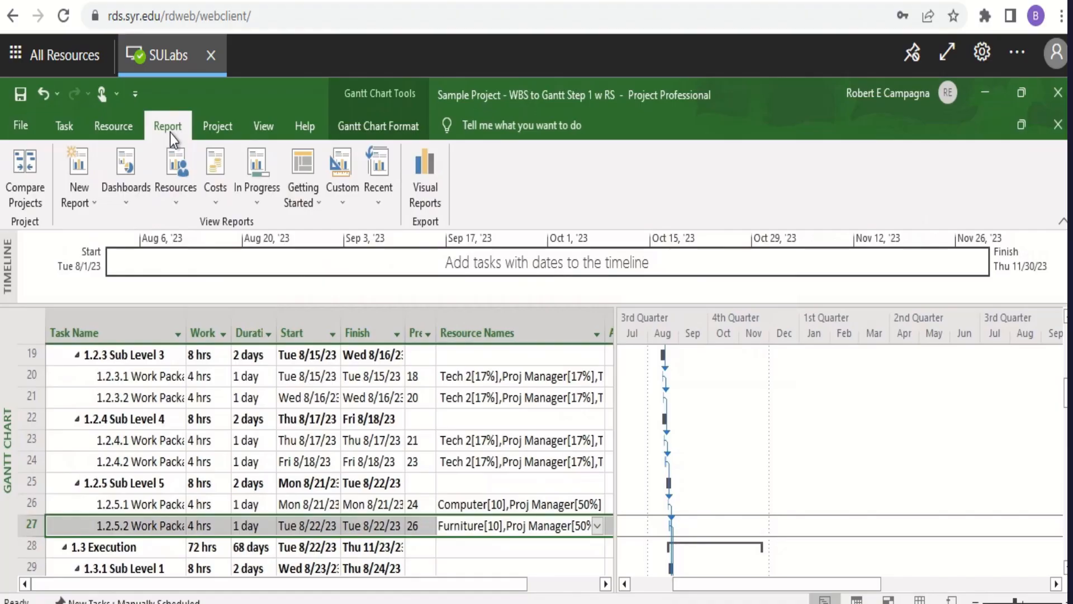
{"action": "left_click", "coordinate": [214, 199]}
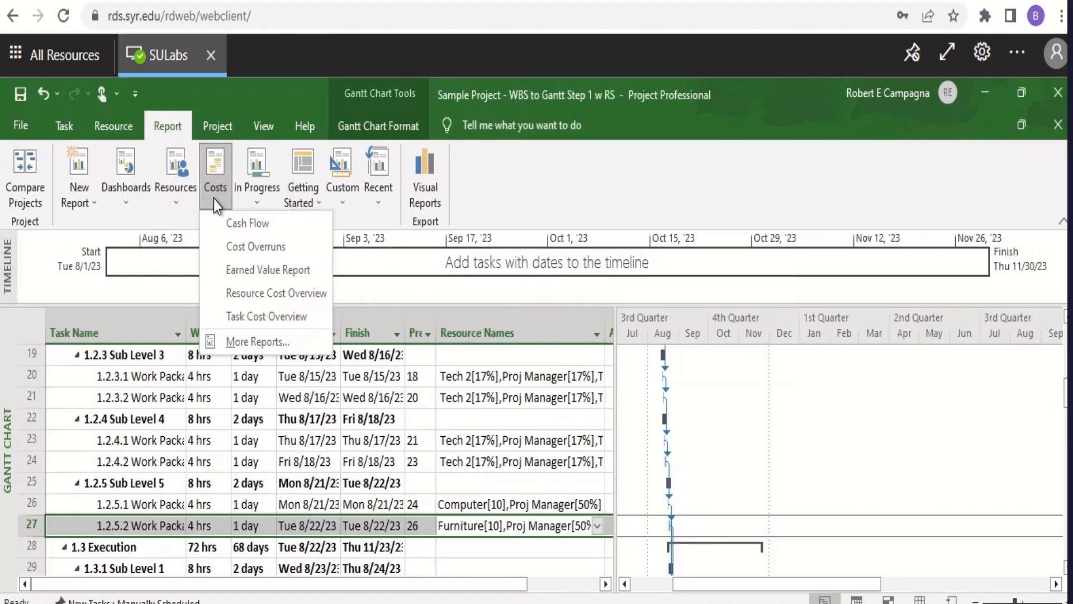
{"action": "left_click", "coordinate": [249, 296]}
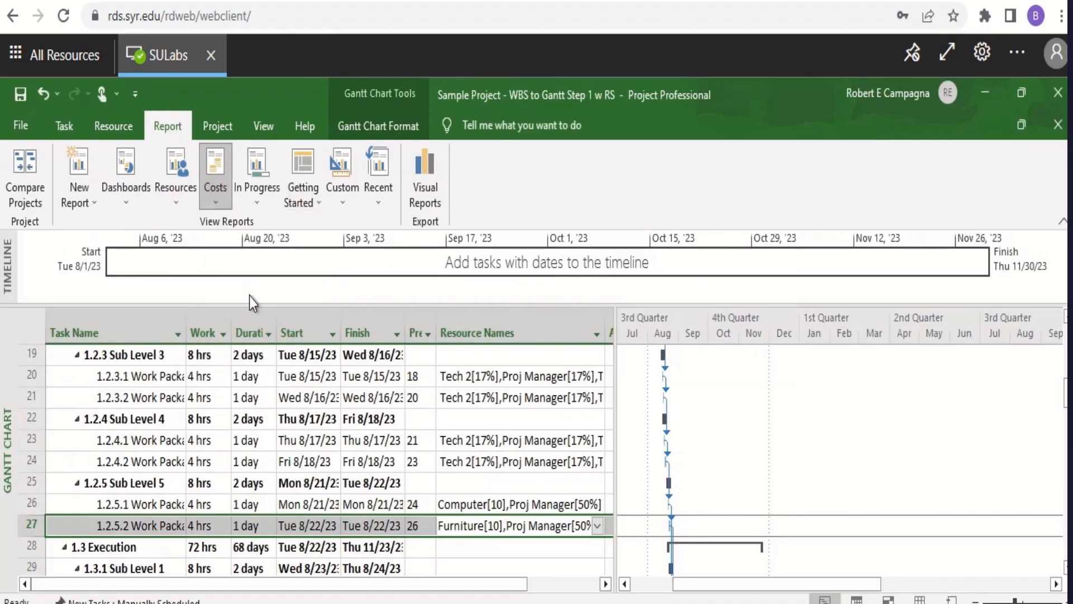
{"action": "scroll", "coordinate": [550, 425], "scroll_direction": "down", "scroll_amount": 1}
{"action": "scroll", "coordinate": [550, 425], "scroll_direction": "down", "scroll_amount": 3}
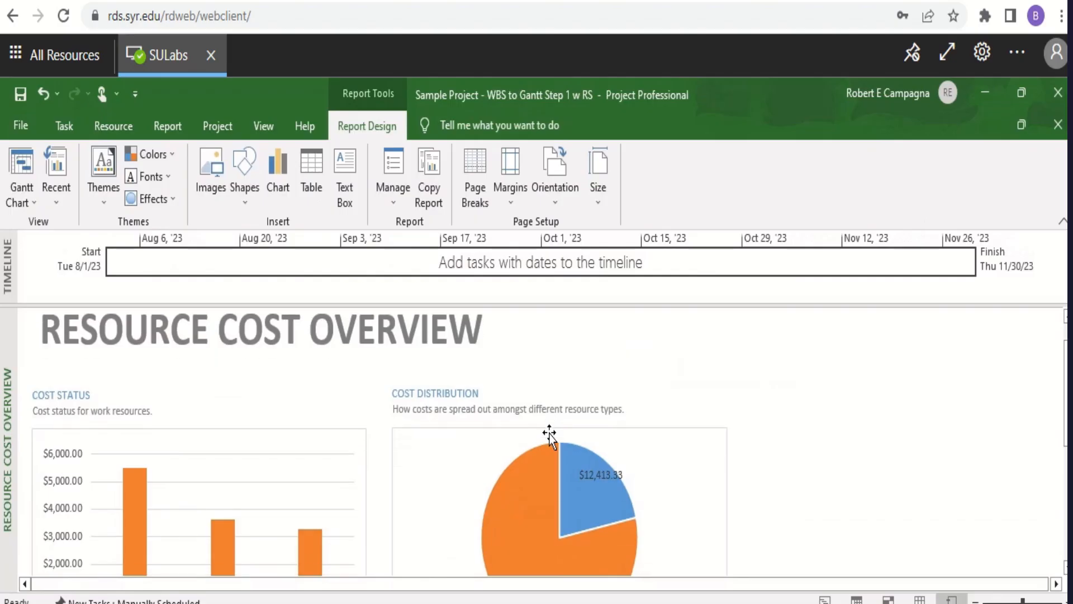
{"action": "scroll", "coordinate": [553, 472], "scroll_direction": "down", "scroll_amount": 1}
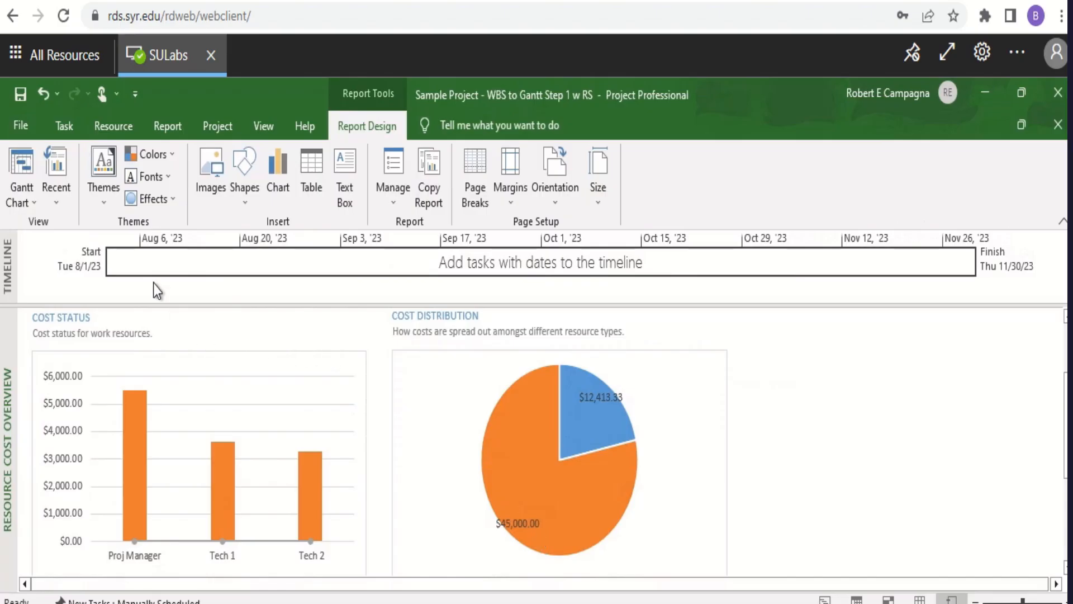
{"action": "left_click", "coordinate": [17, 126]}
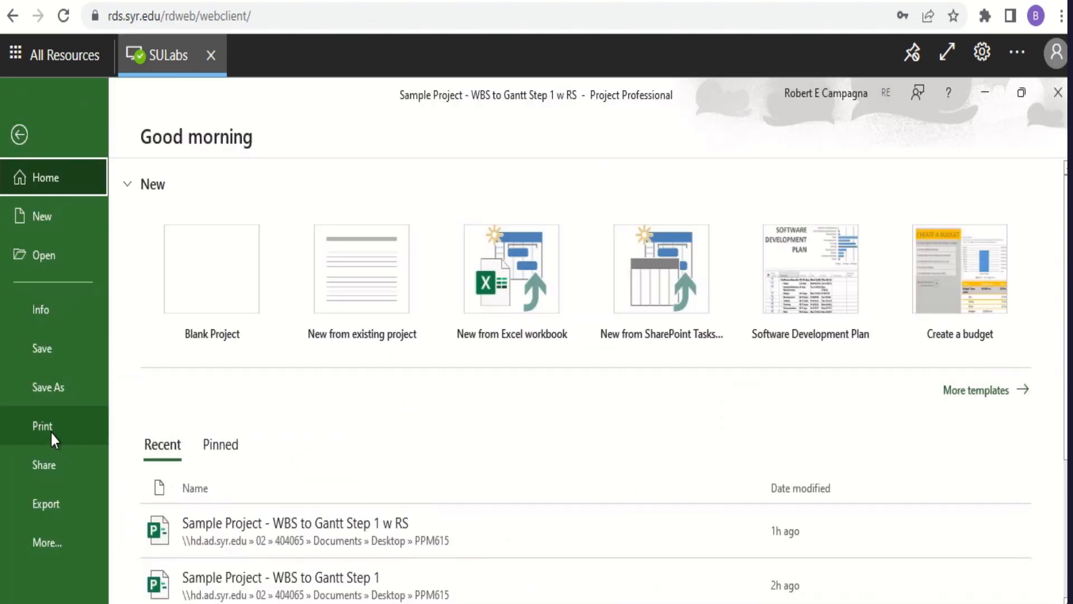
{"action": "left_click", "coordinate": [55, 350]}
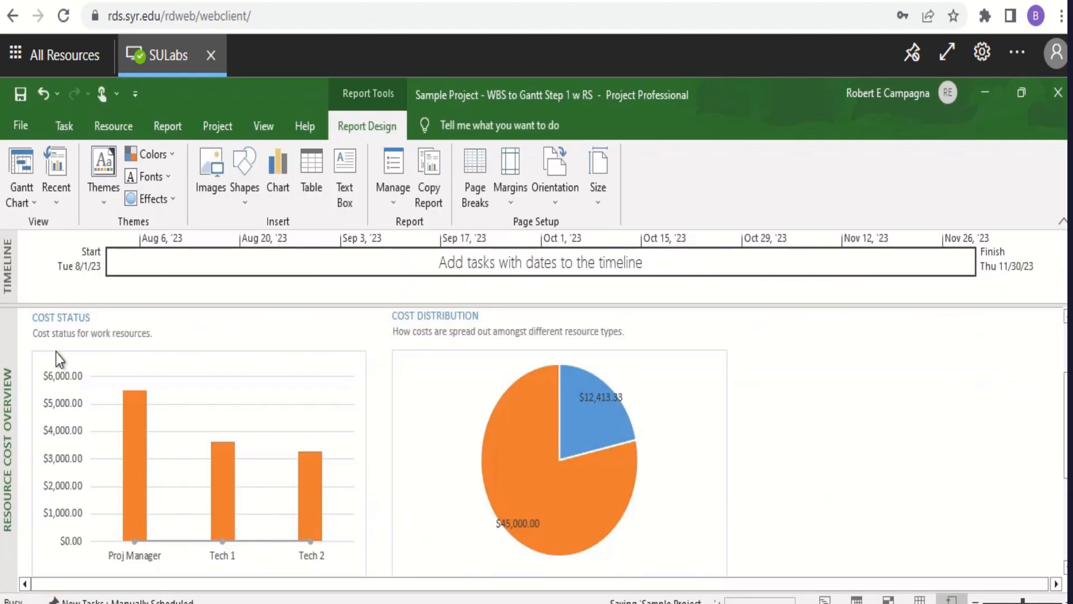
Step: Open the page setup for printing the Resource Cost Overview report and enter "Your Name" as the left header text
{"action": "left_click", "coordinate": [20, 126]}
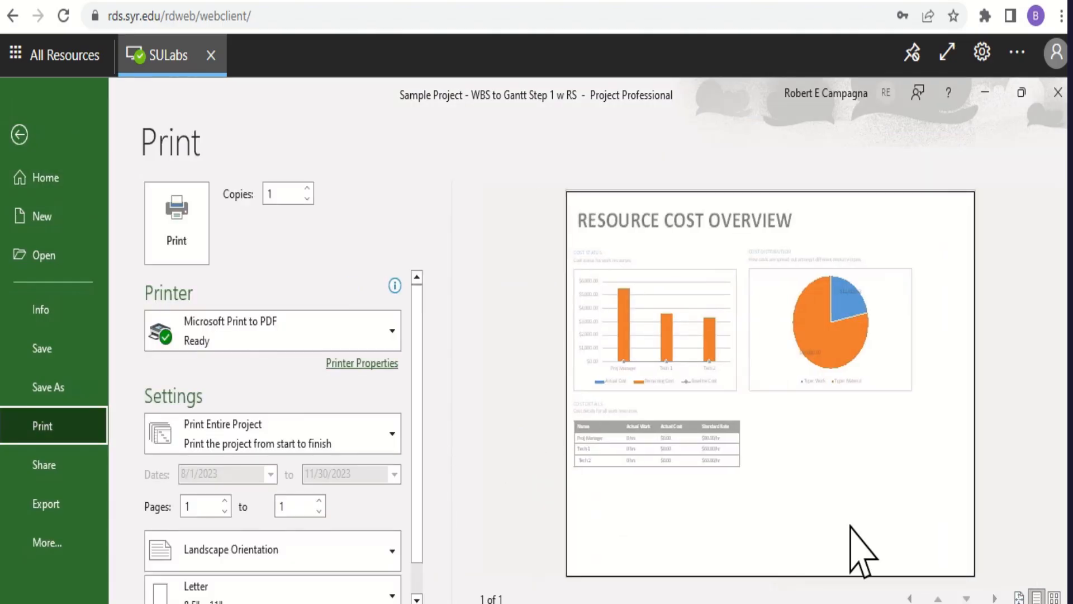
{"action": "scroll", "coordinate": [342, 500], "scroll_direction": "down", "scroll_amount": 1}
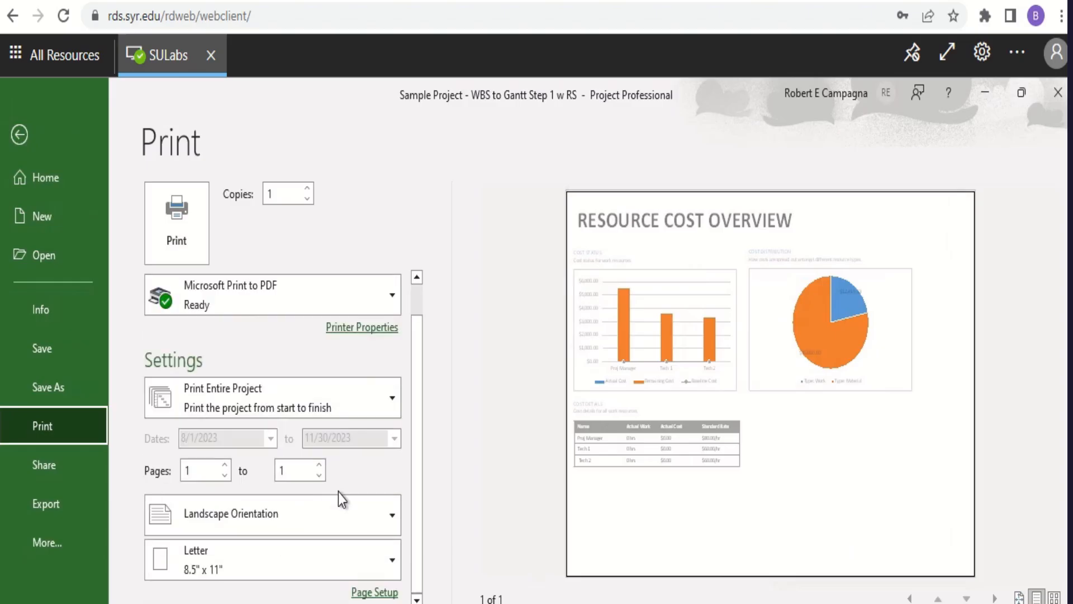
{"action": "left_click", "coordinate": [385, 594]}
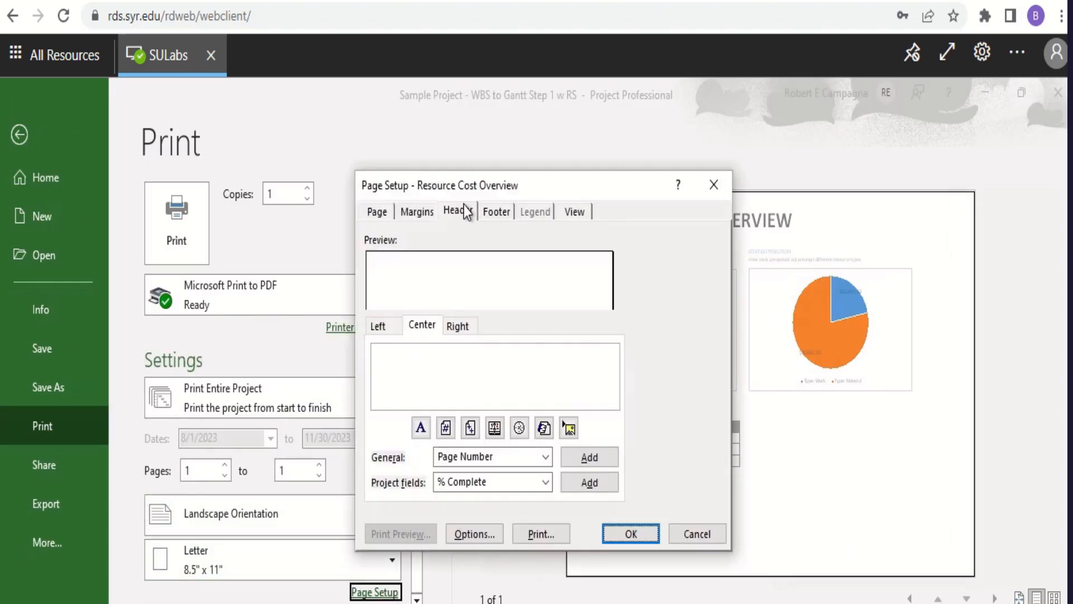
{"action": "left_click", "coordinate": [383, 326]}
{"action": "left_click", "coordinate": [384, 364]}
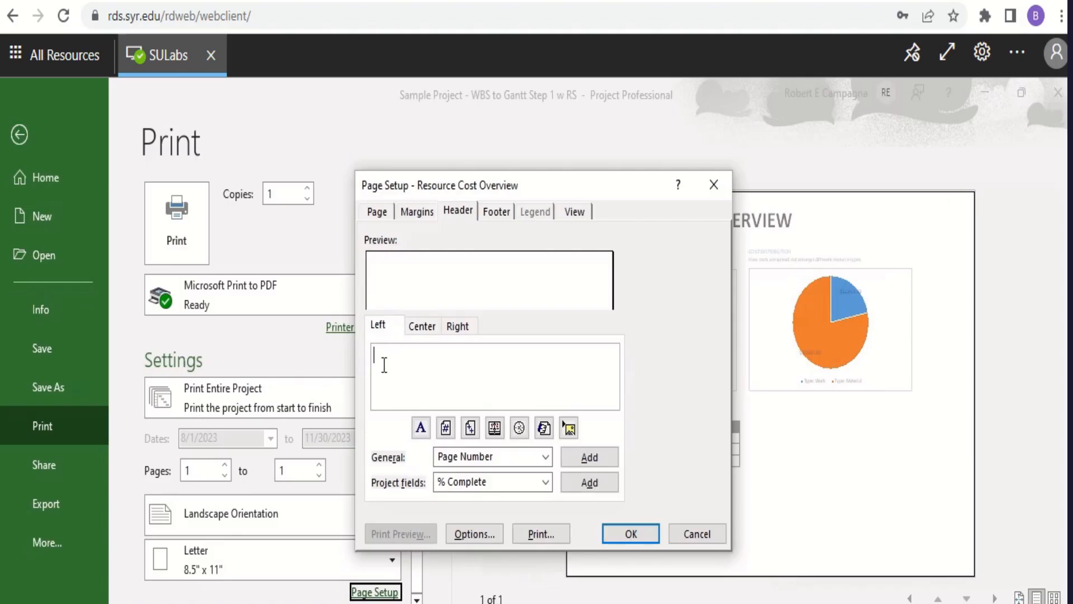
{"action": "type", "text": "Your Name"}
Step: Enter "WBS to Gantt Example Project Resource Cost Overview" as the center header text
{"action": "left_click", "coordinate": [415, 334]}
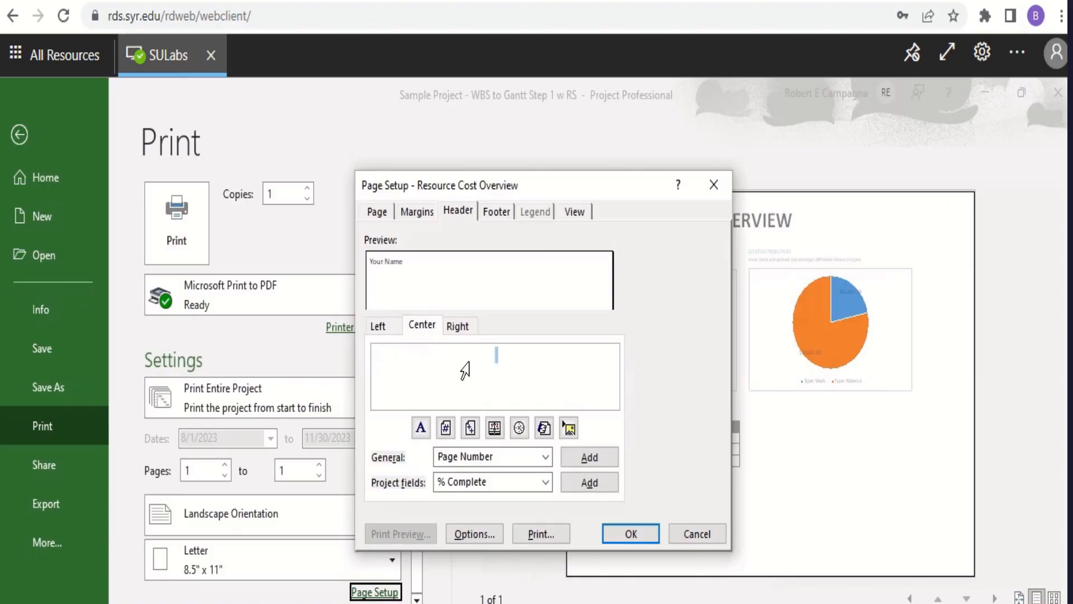
{"action": "type", "text": "WBS to "}
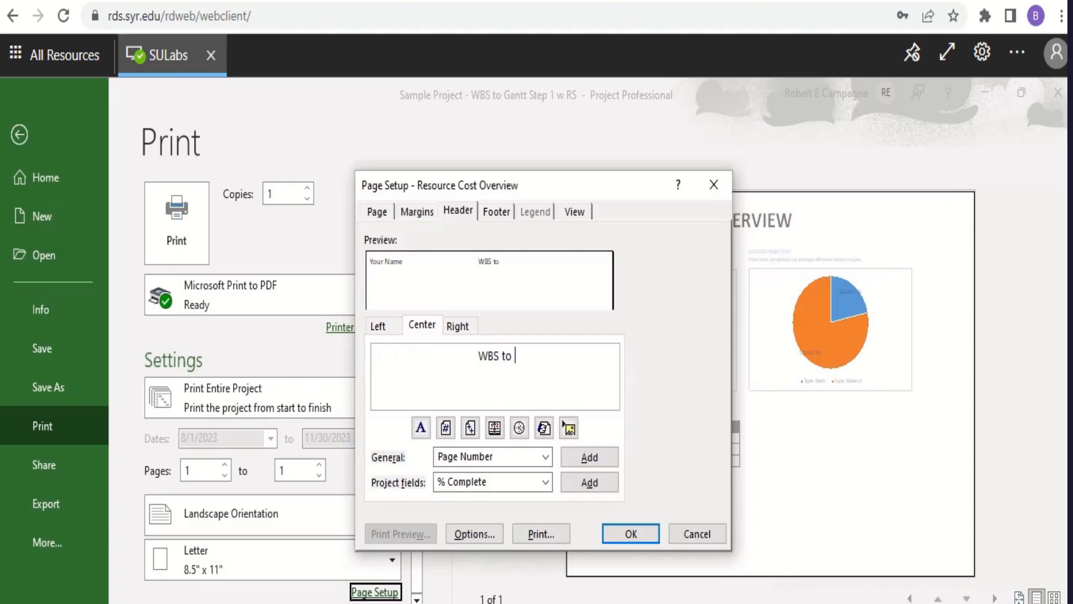
{"action": "type", "text": "Gantt Ex"}
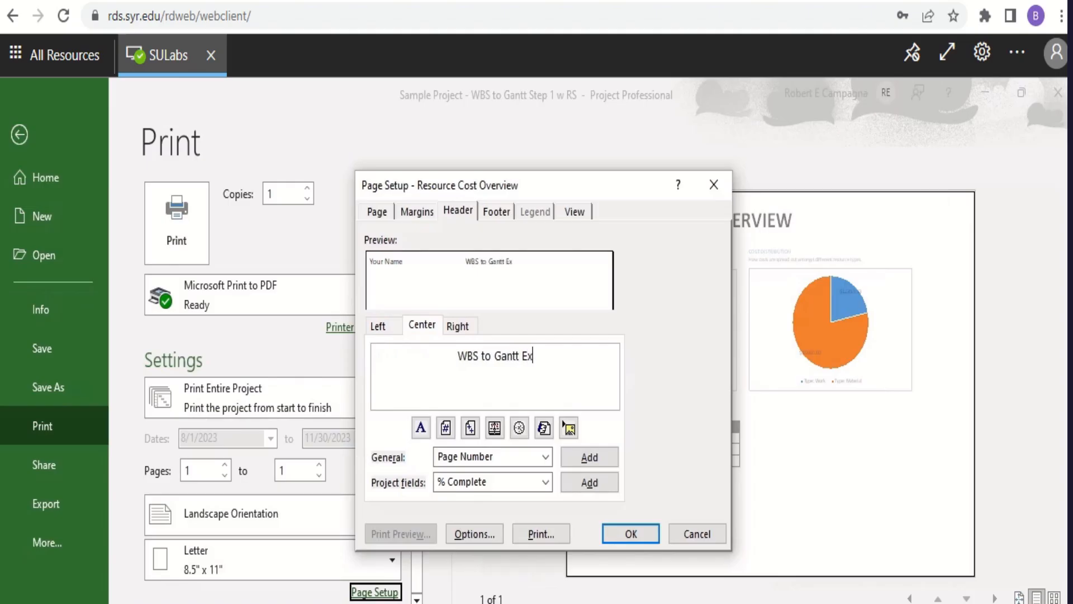
{"action": "type", "text": "ample Project Re"}
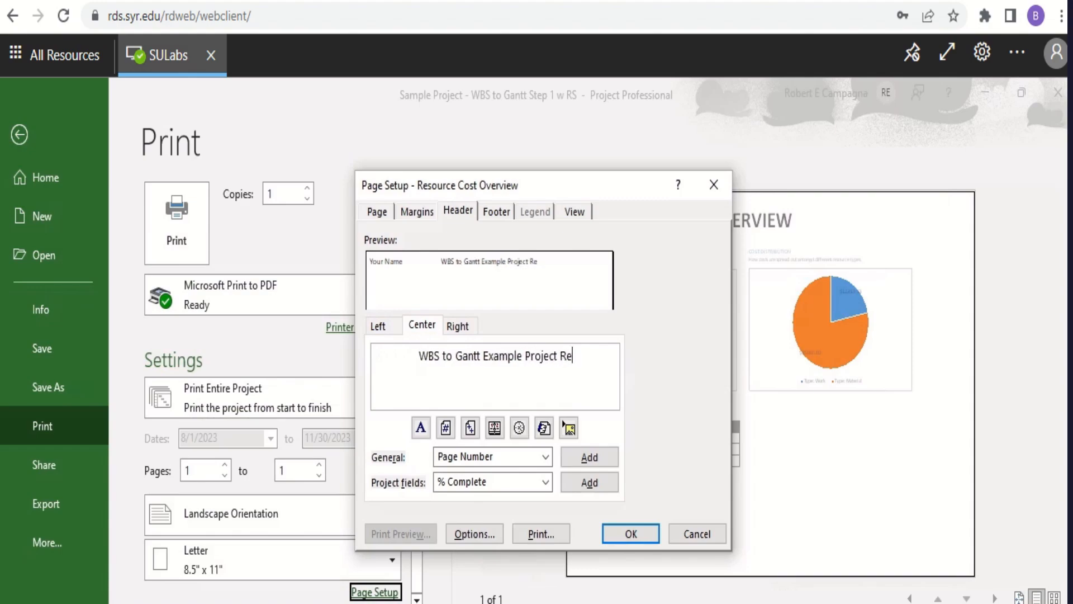
{"action": "type", "text": "source Cost "}
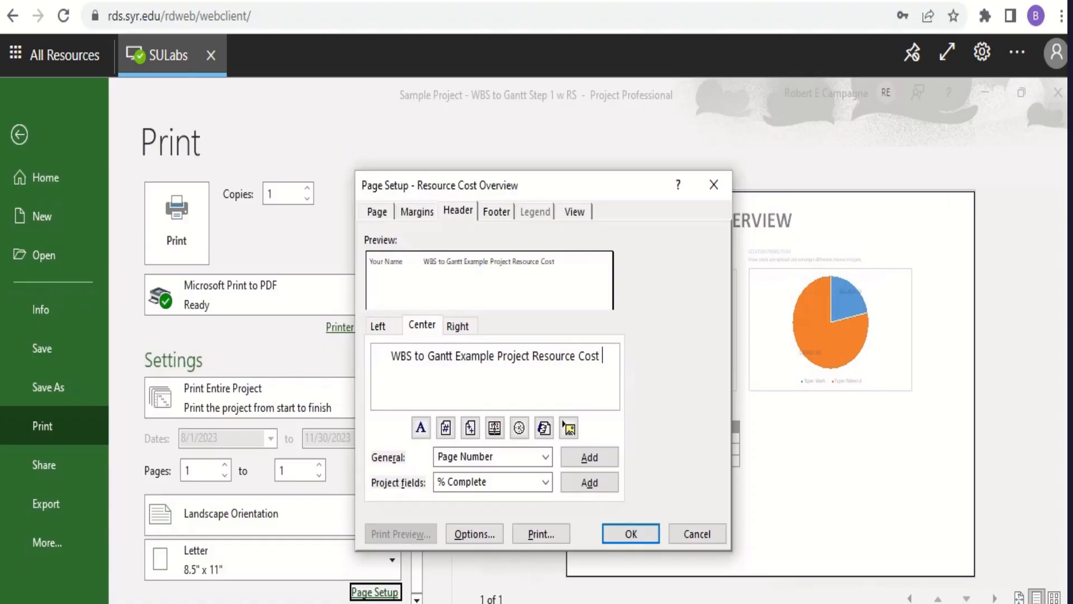
{"action": "type", "text": "Overvie"}
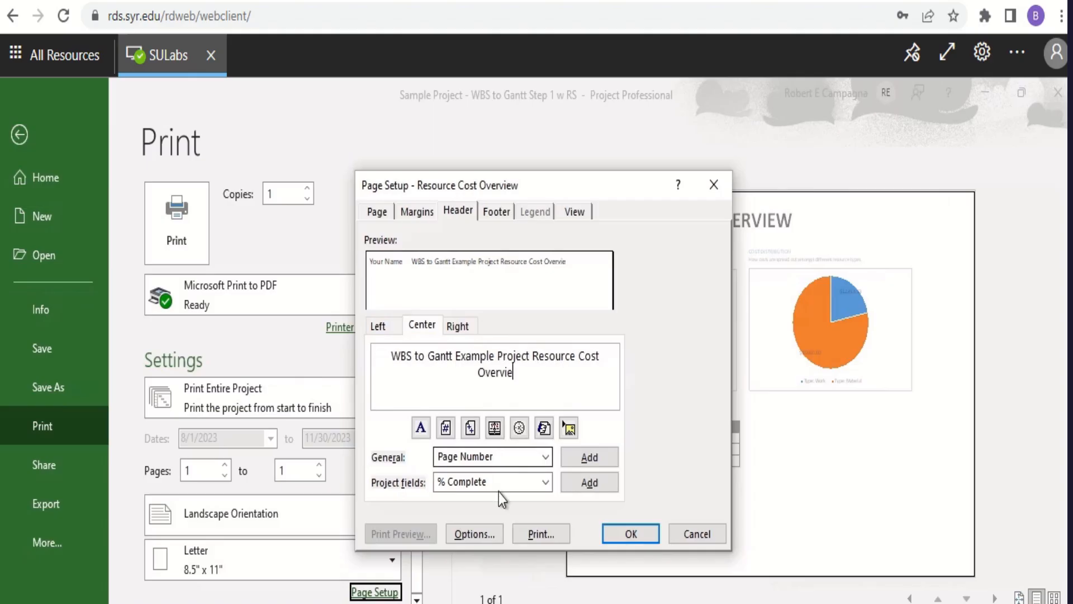
{"action": "type", "text": "w"}
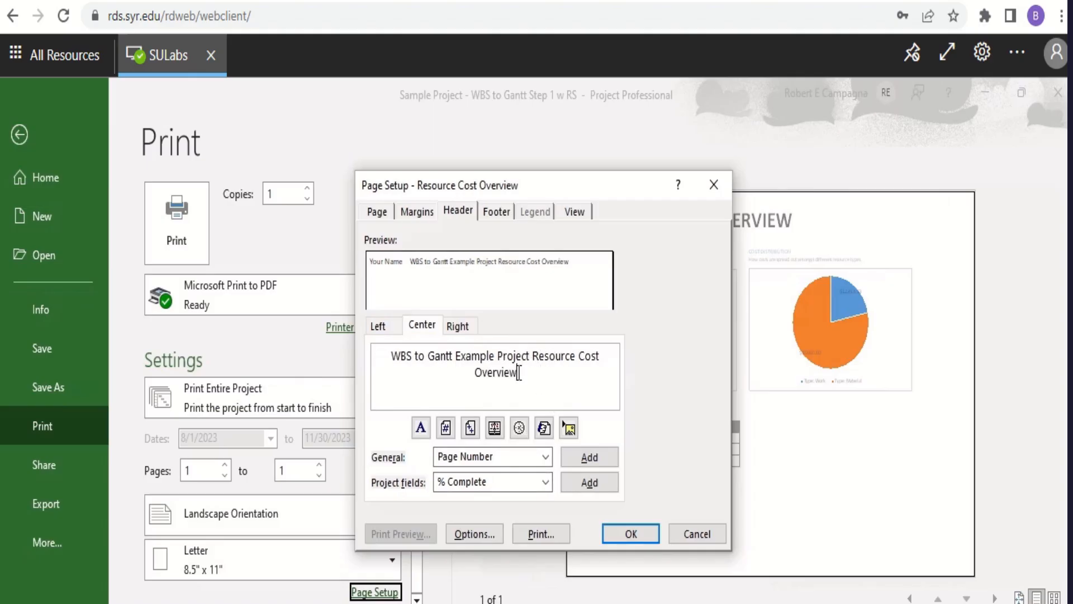
Step: Format the whole center header text as Segoe UI Bold, size 12
{"action": "left_click_drag", "start_coordinate": [519, 373], "coordinate": [349, 356]}
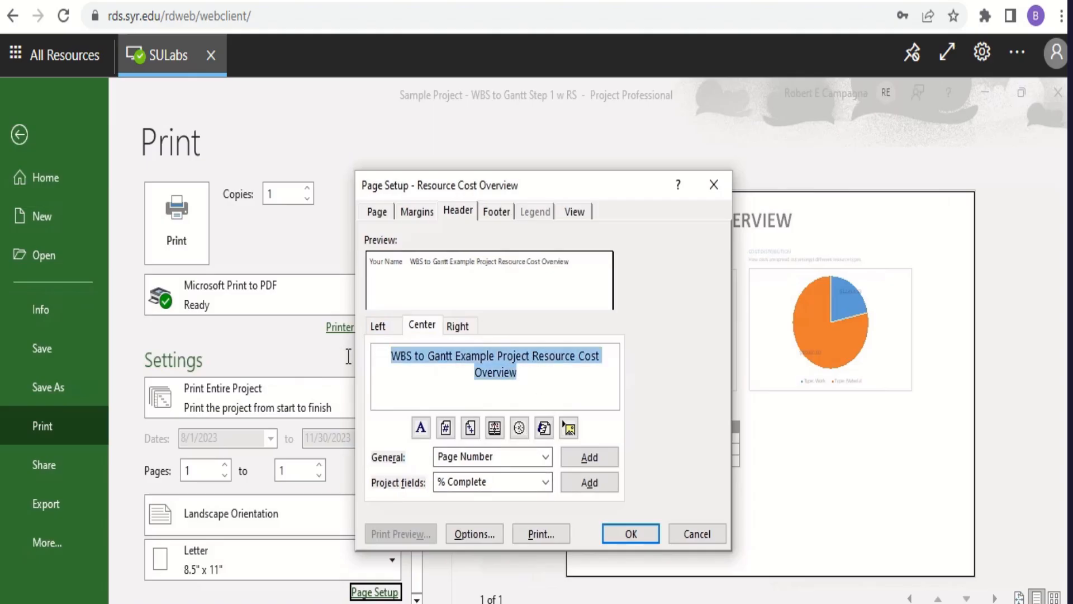
{"action": "left_click", "coordinate": [424, 430]}
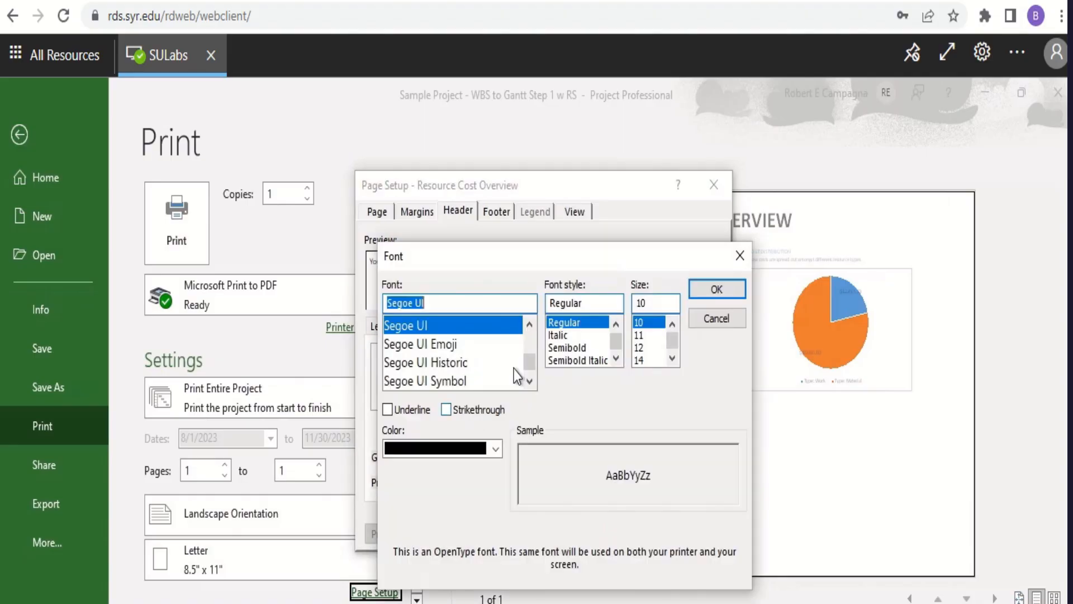
{"action": "left_click", "coordinate": [617, 323]}
{"action": "left_click", "coordinate": [617, 358]}
{"action": "left_click", "coordinate": [618, 358]}
{"action": "left_click", "coordinate": [578, 361]}
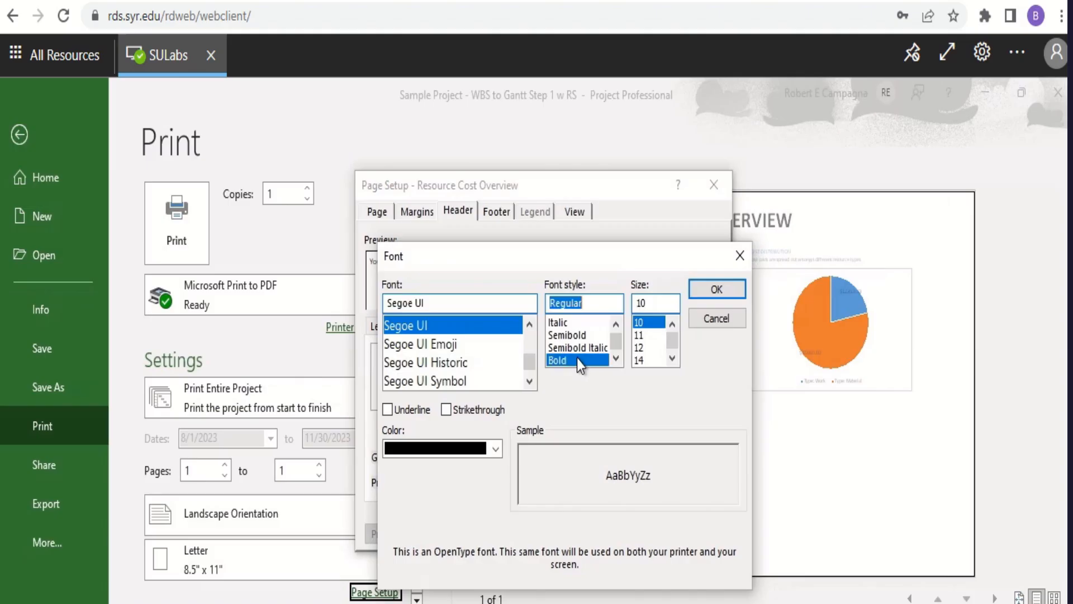
{"action": "left_click", "coordinate": [640, 347]}
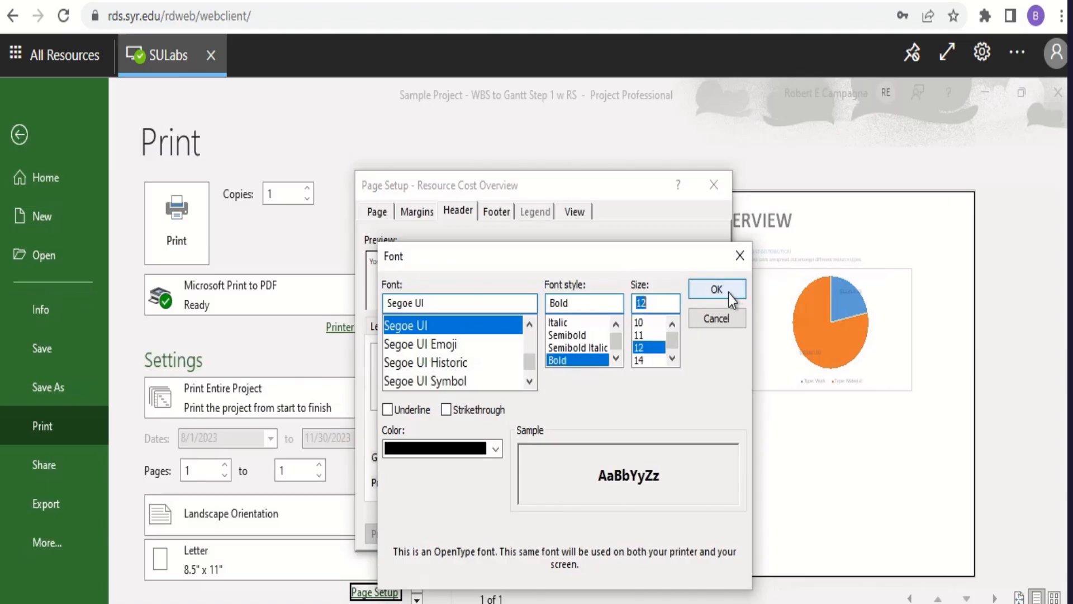
{"action": "left_click", "coordinate": [706, 294]}
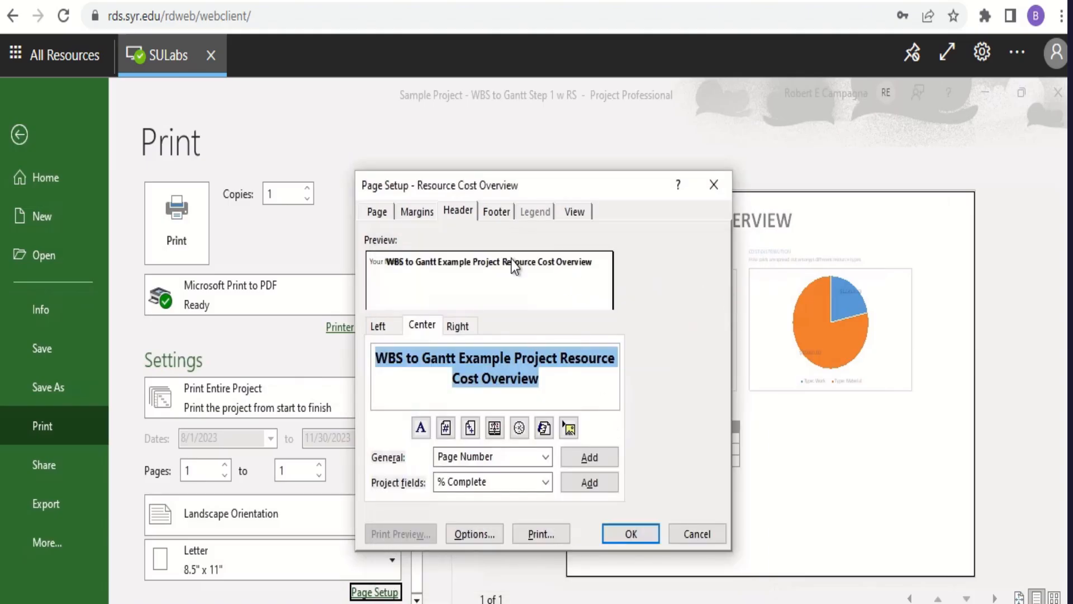
Step: Insert the current date field in the right header section and apply the page setup
{"action": "left_click", "coordinate": [464, 327]}
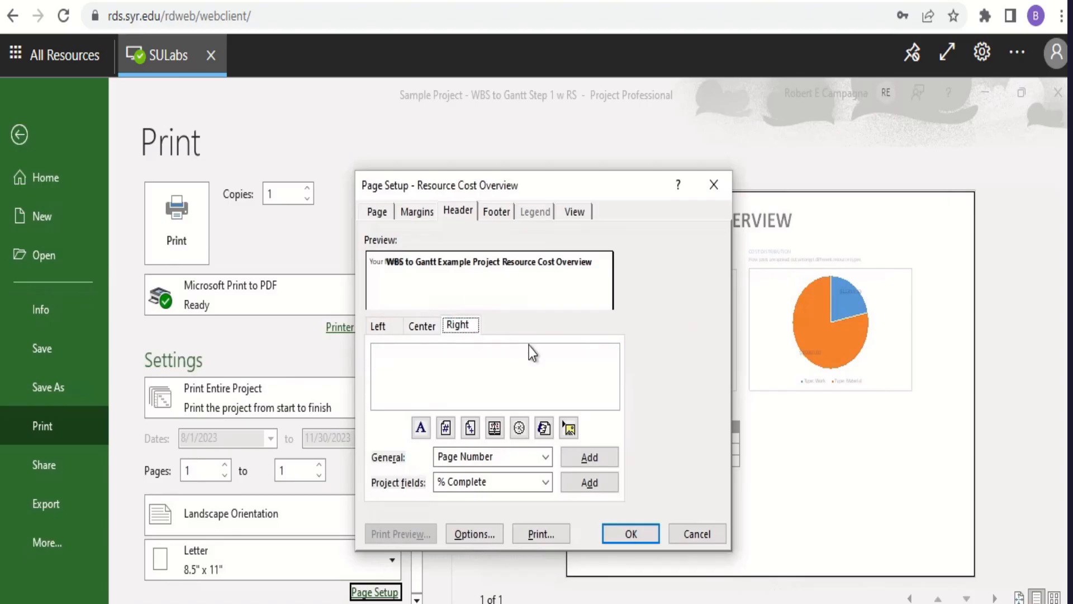
{"action": "left_click", "coordinate": [494, 428]}
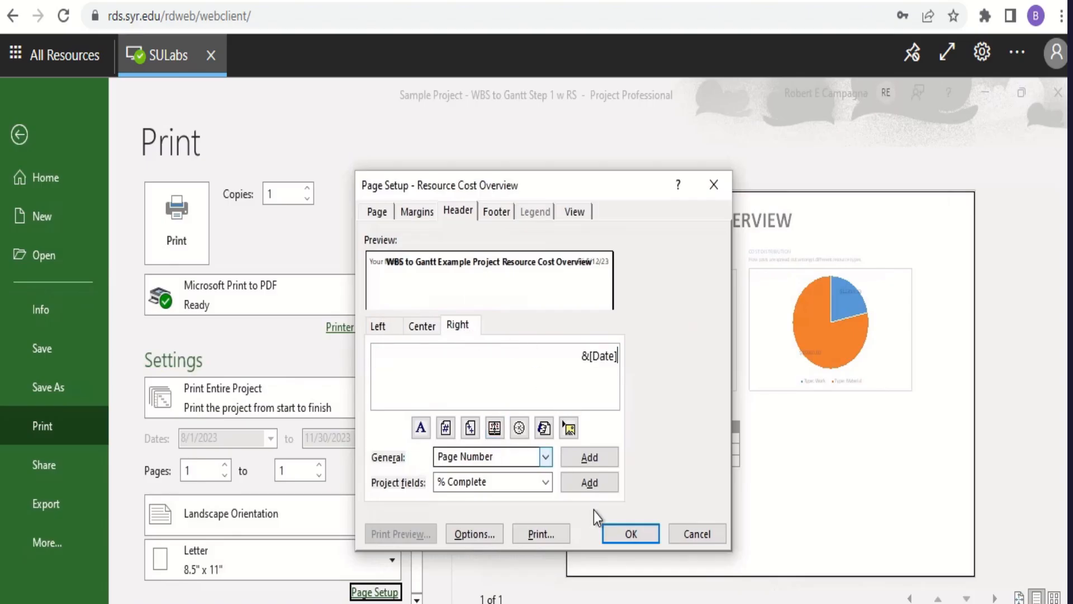
{"action": "left_click", "coordinate": [623, 534]}
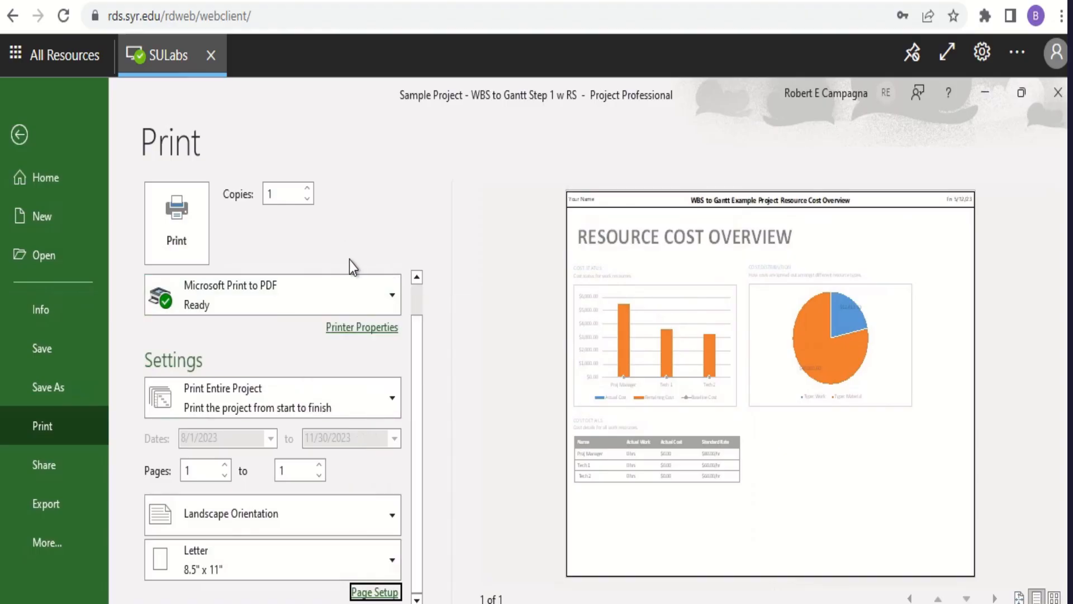
Step: Print the report to PDF in the PPM615 folder as "Resource Cost Overview - WBS to Gantt Example Project"
{"action": "left_click", "coordinate": [186, 242]}
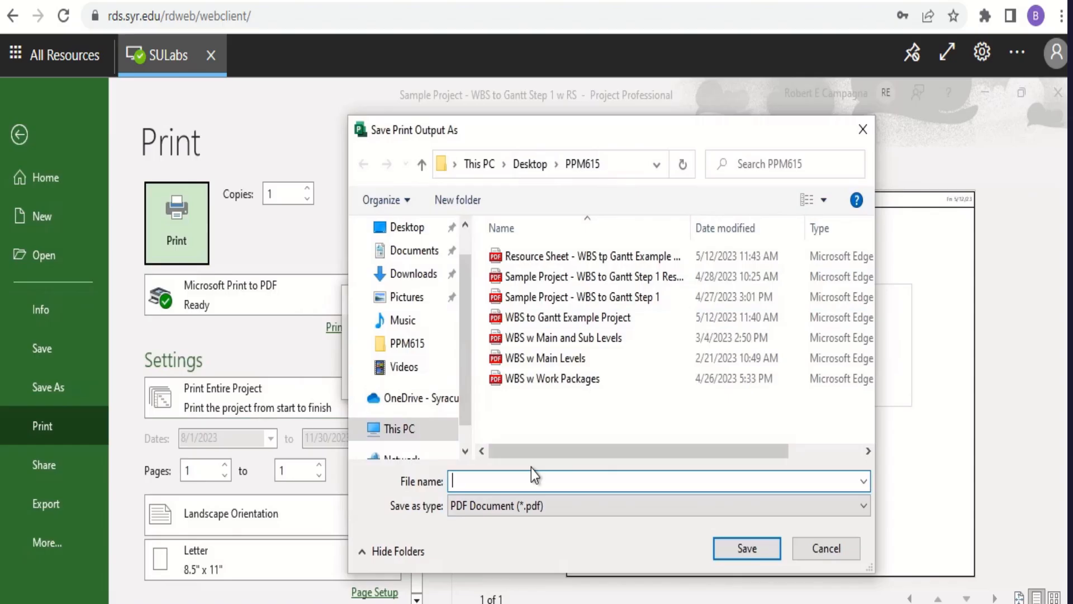
{"action": "type", "text": "W"}
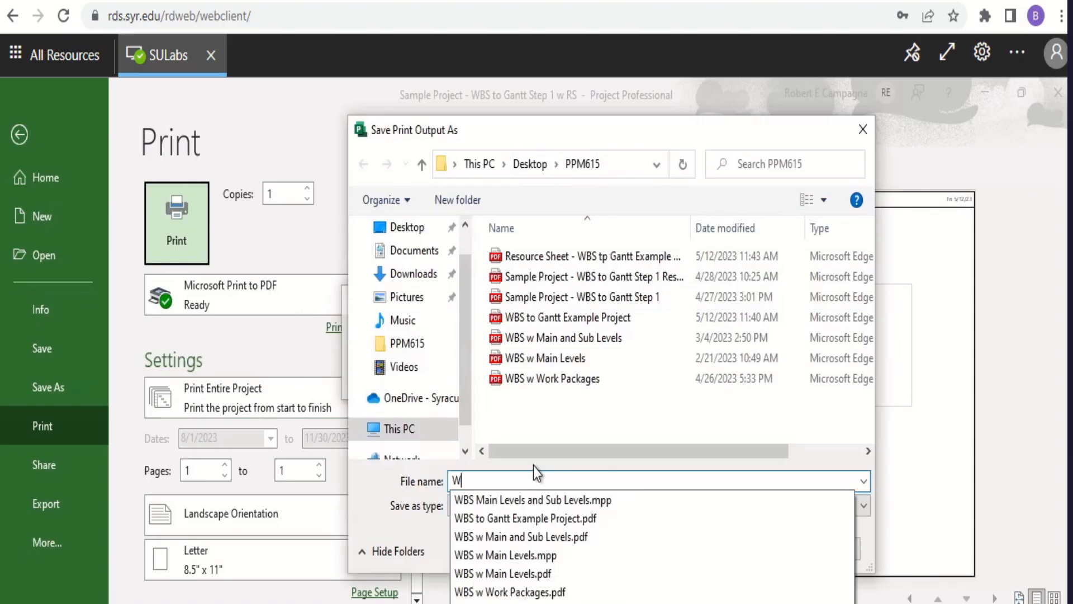
{"action": "key", "text": "BackSpace"}
{"action": "type", "text": "Res"}
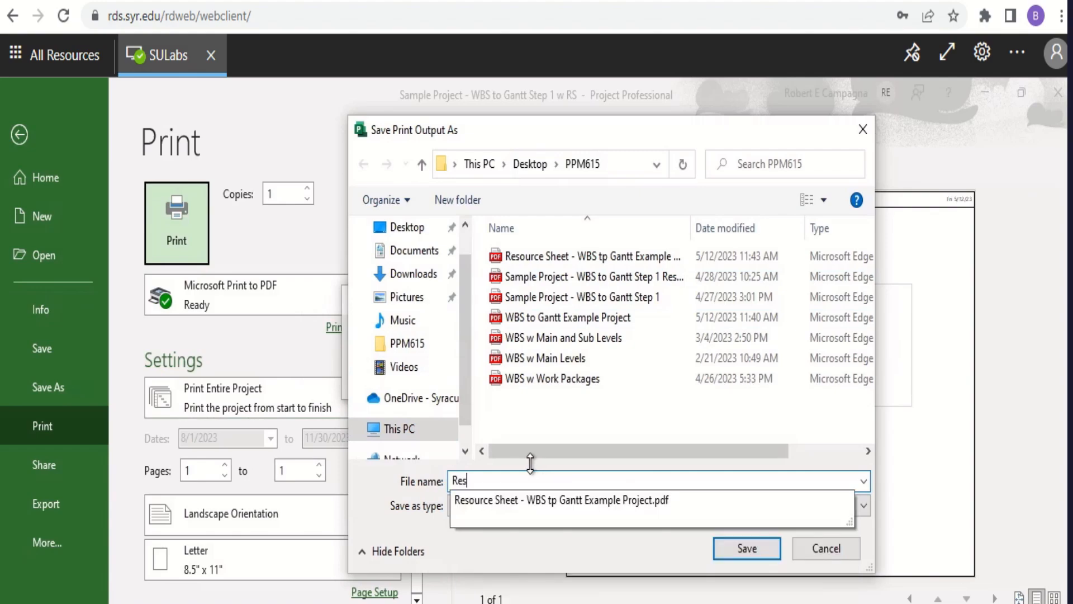
{"action": "type", "text": "ource Cost OV"}
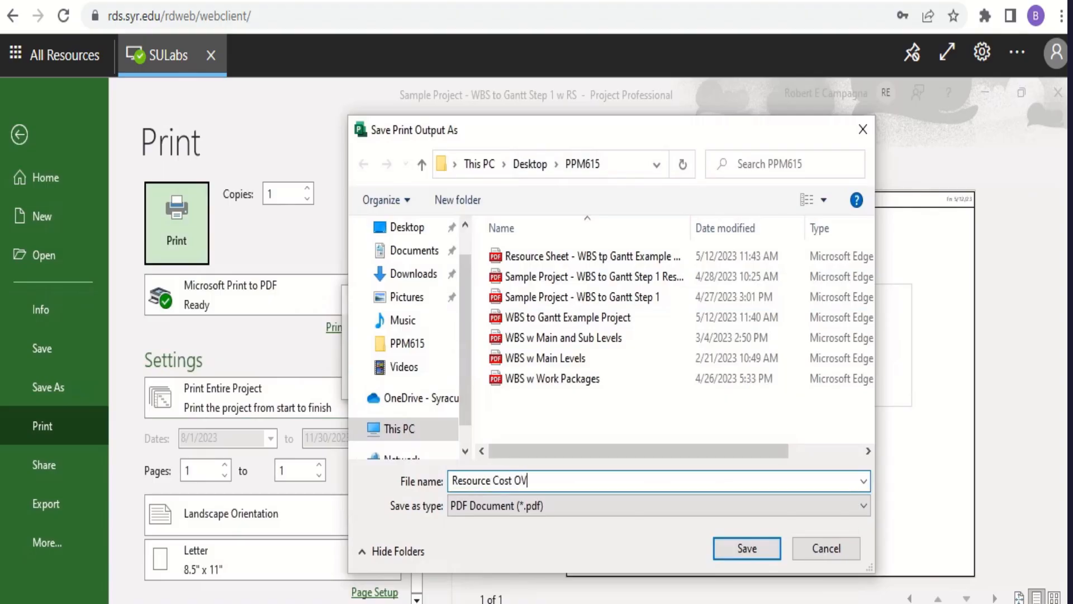
{"action": "key", "text": "BackSpace"}
{"action": "type", "text": "verview - WBS to Gantt "}
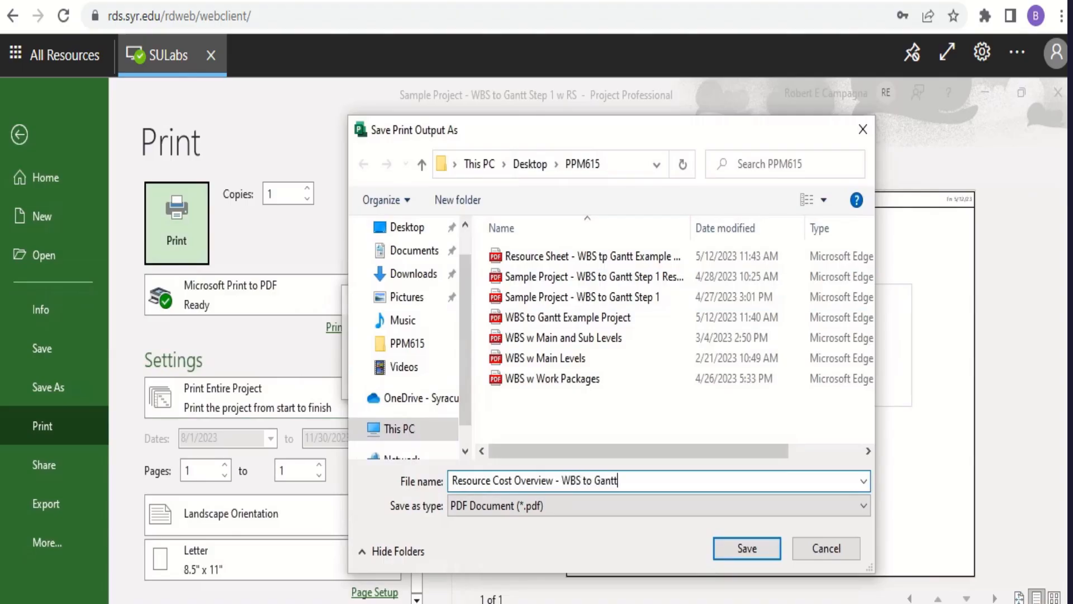
{"action": "type", "text": "Example Project"}
{"action": "left_click", "coordinate": [752, 554]}
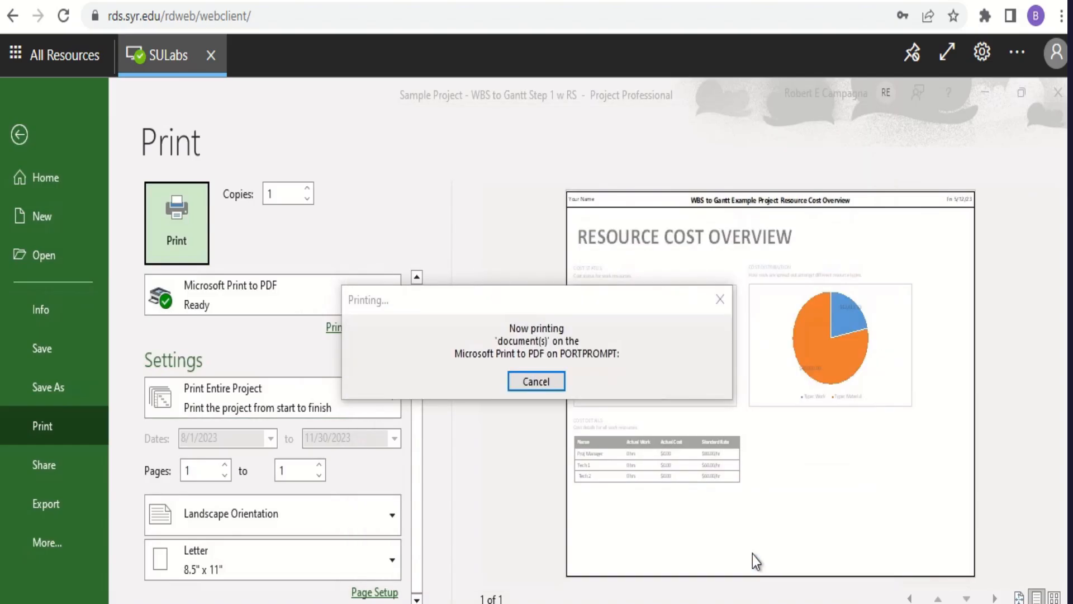